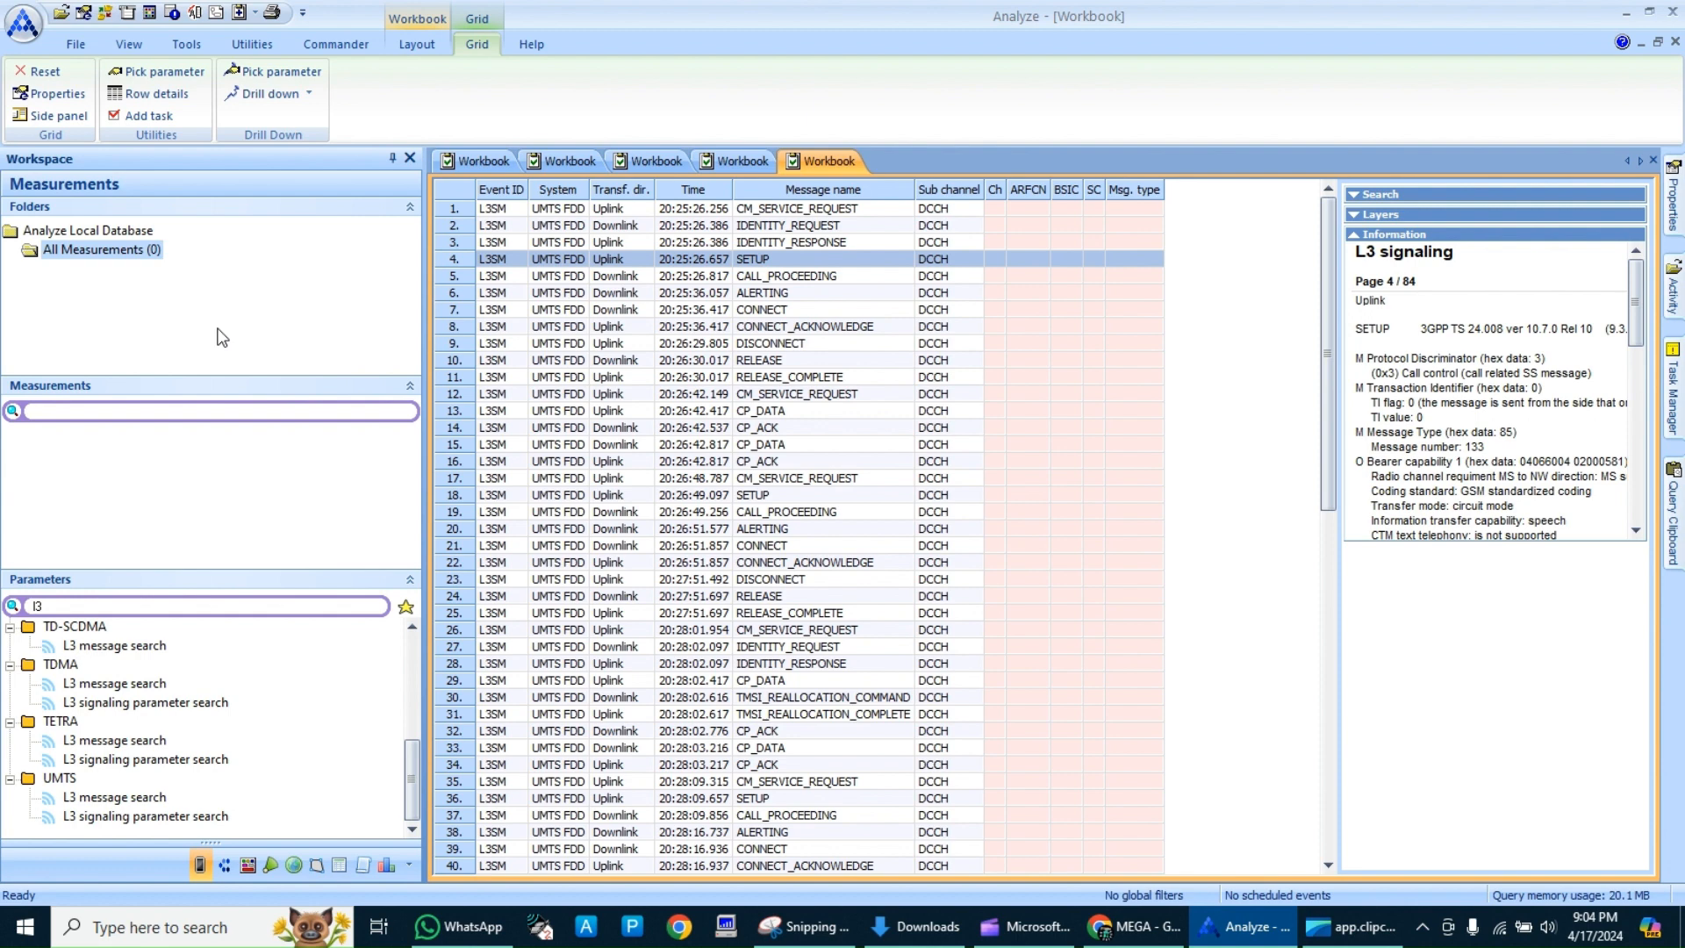
# - Expand the CS ISLAMABAD OPEN MODE measurement, select its device 1, and search the parameters for "physi"
pyautogui.moveTo(1680, 269)
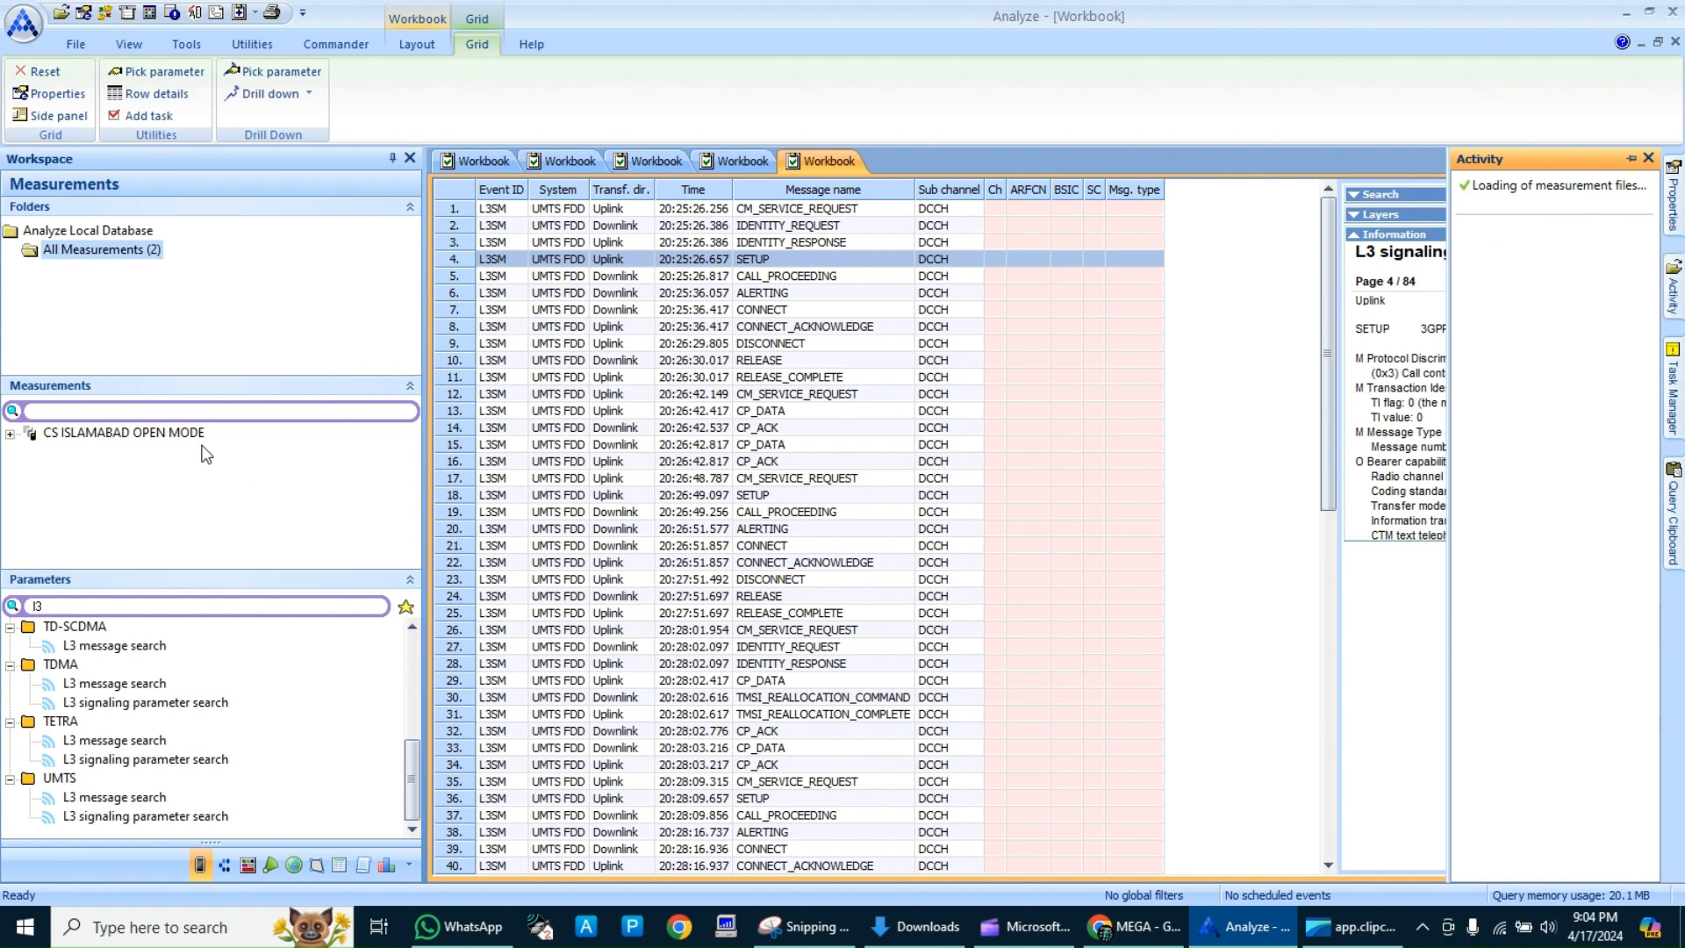
pyautogui.doubleClick(173, 432)
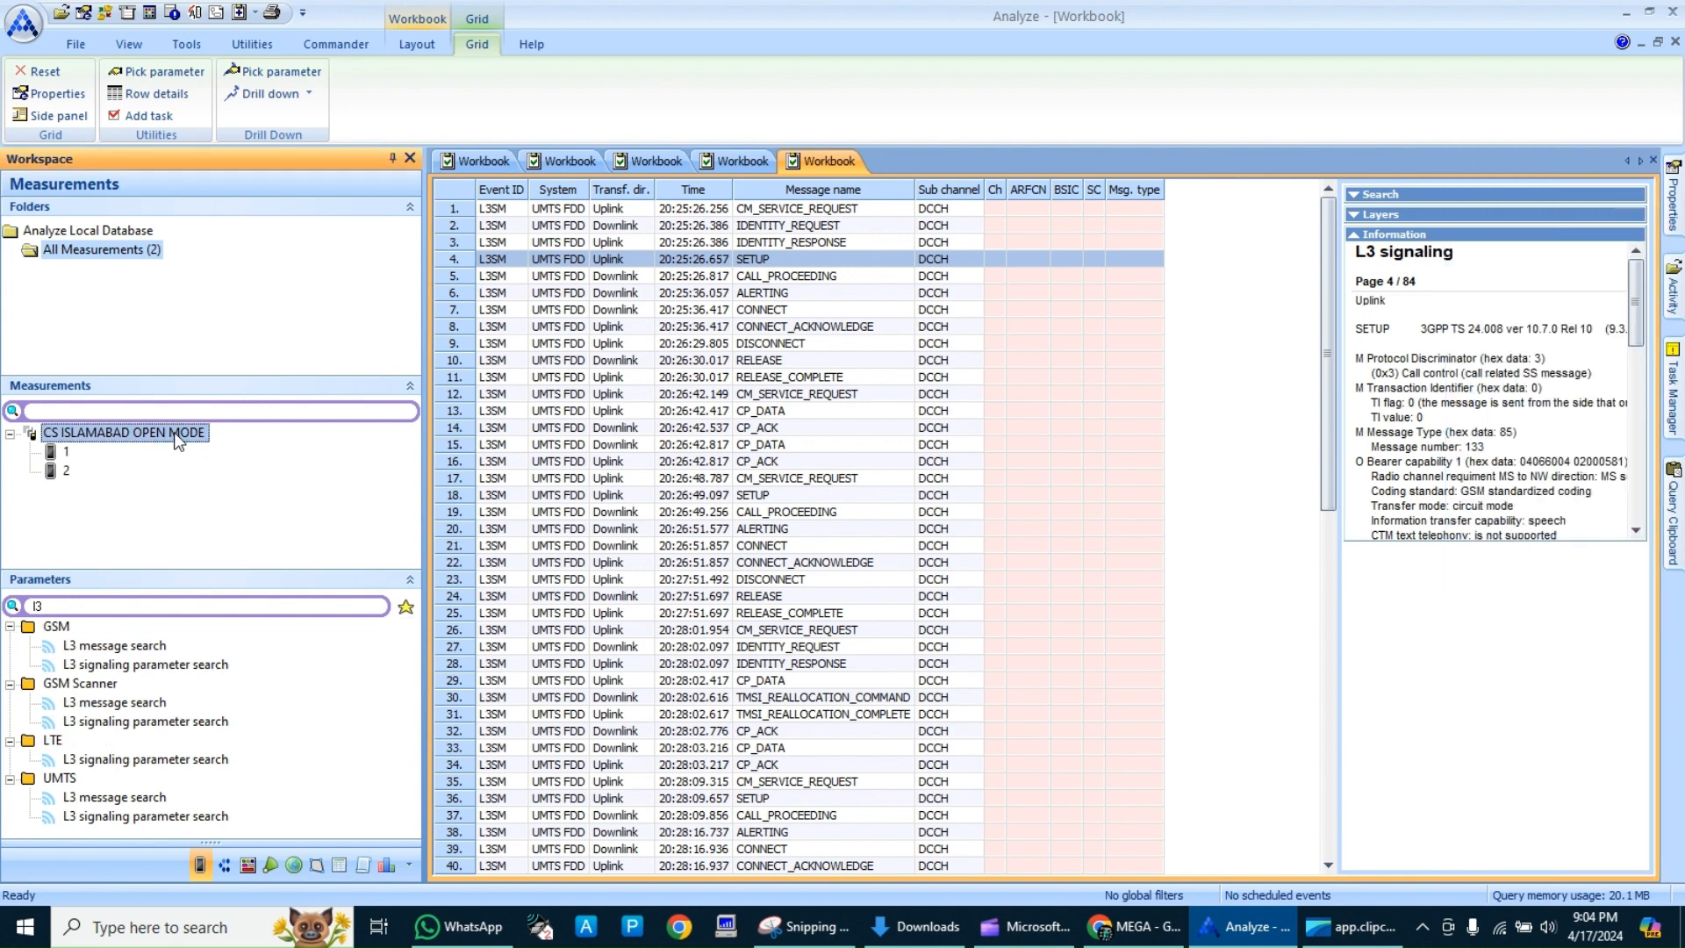
pyautogui.click(170, 606)
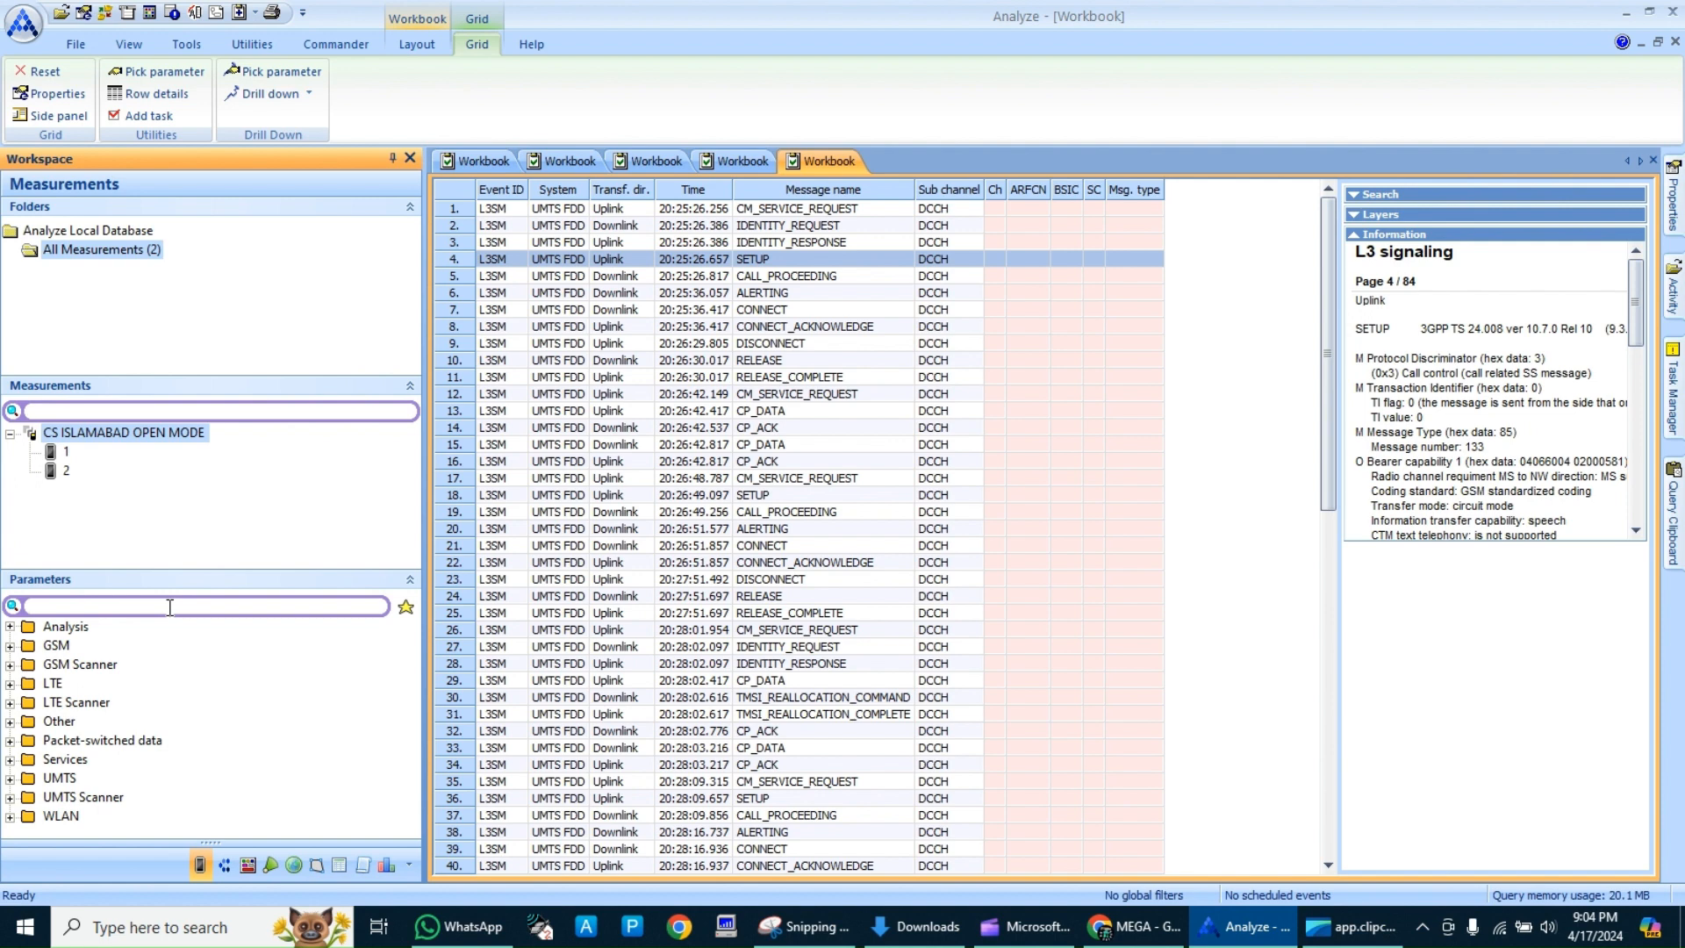
pyautogui.click(67, 452)
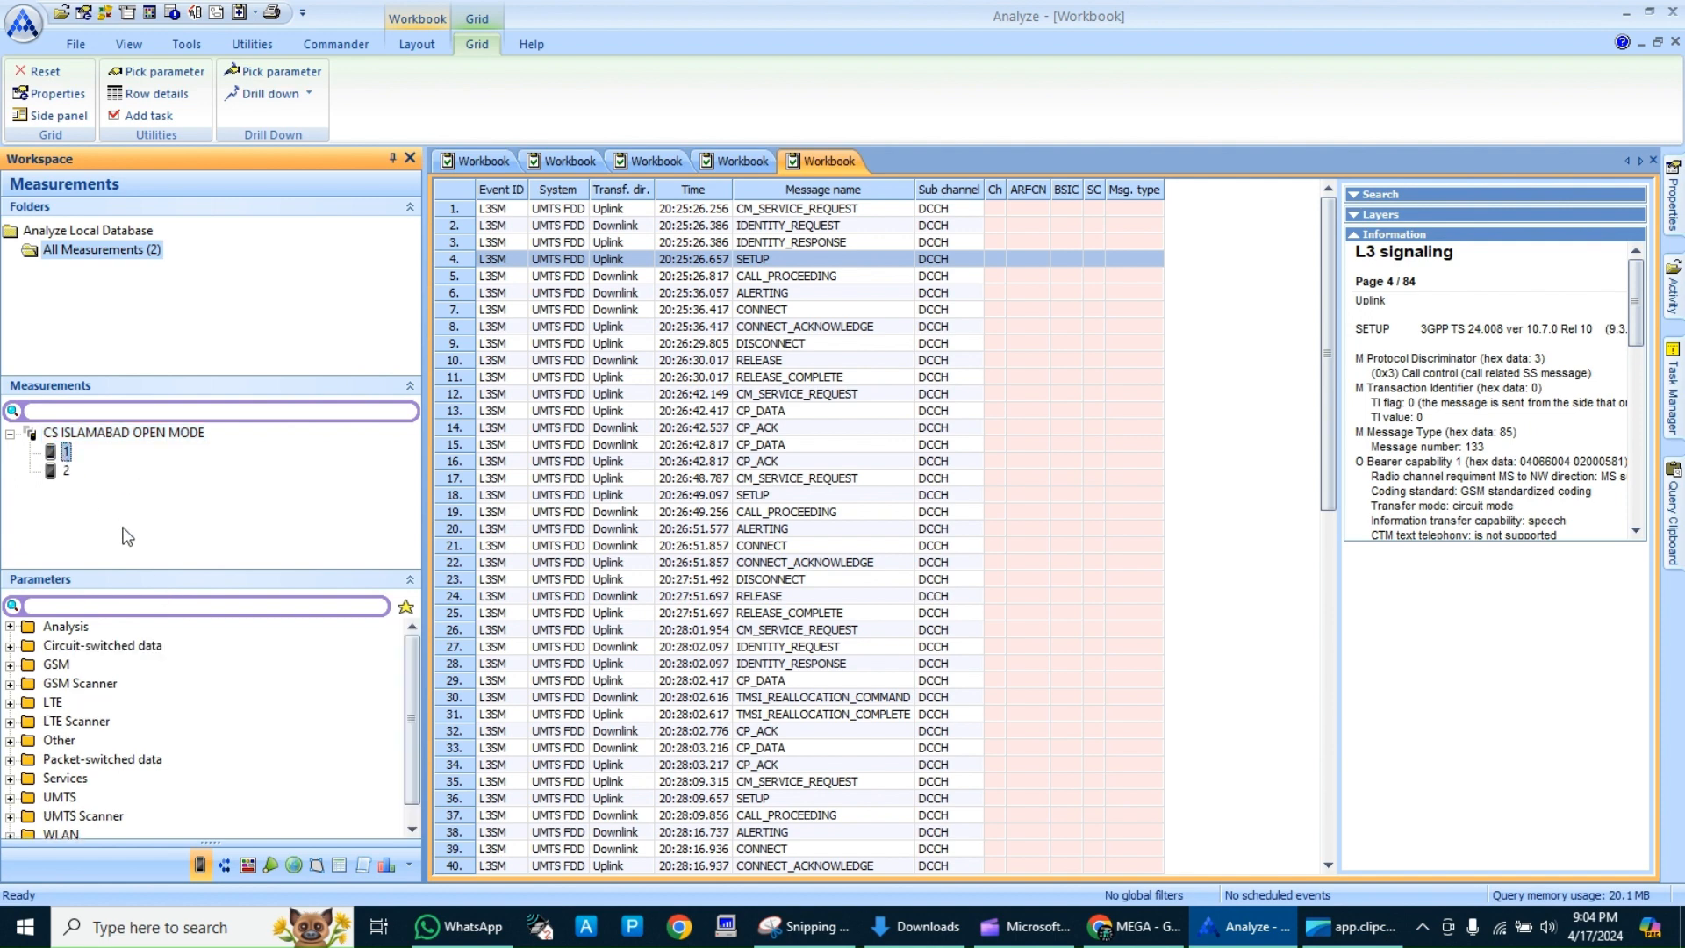
pyautogui.click(164, 604)
pyautogui.write('physi')
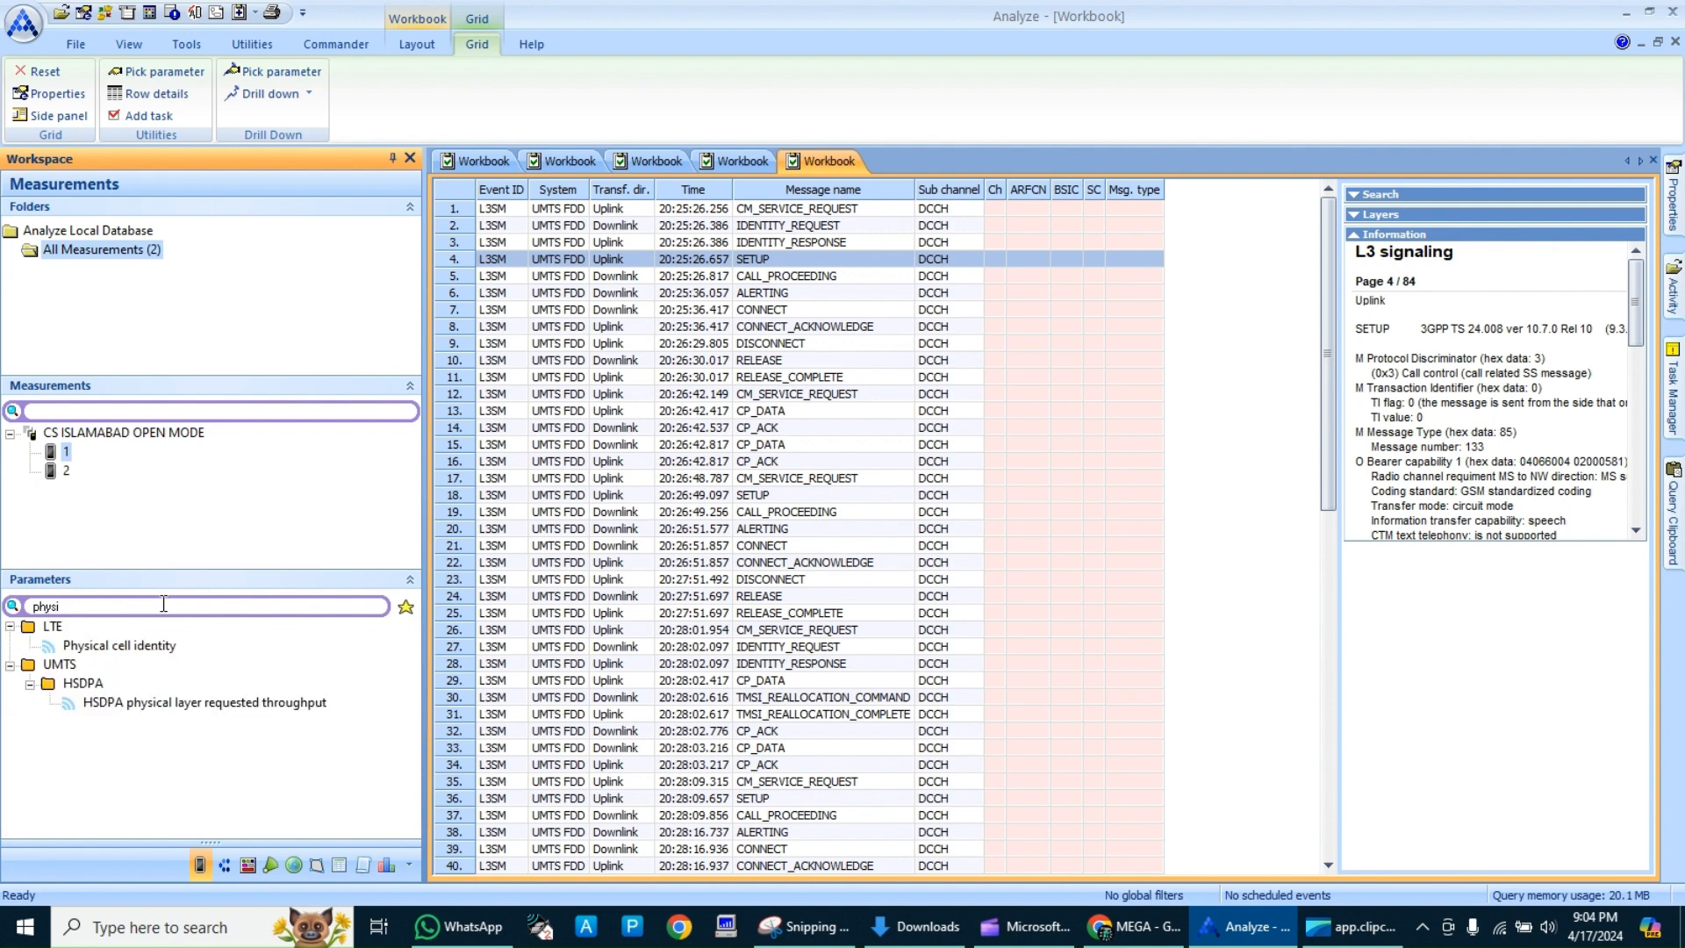
# - Open the LTE Physical cell identity parameter on a map as Route Coloring with the suggested time and color set columns
pyautogui.rightClick(157, 644)
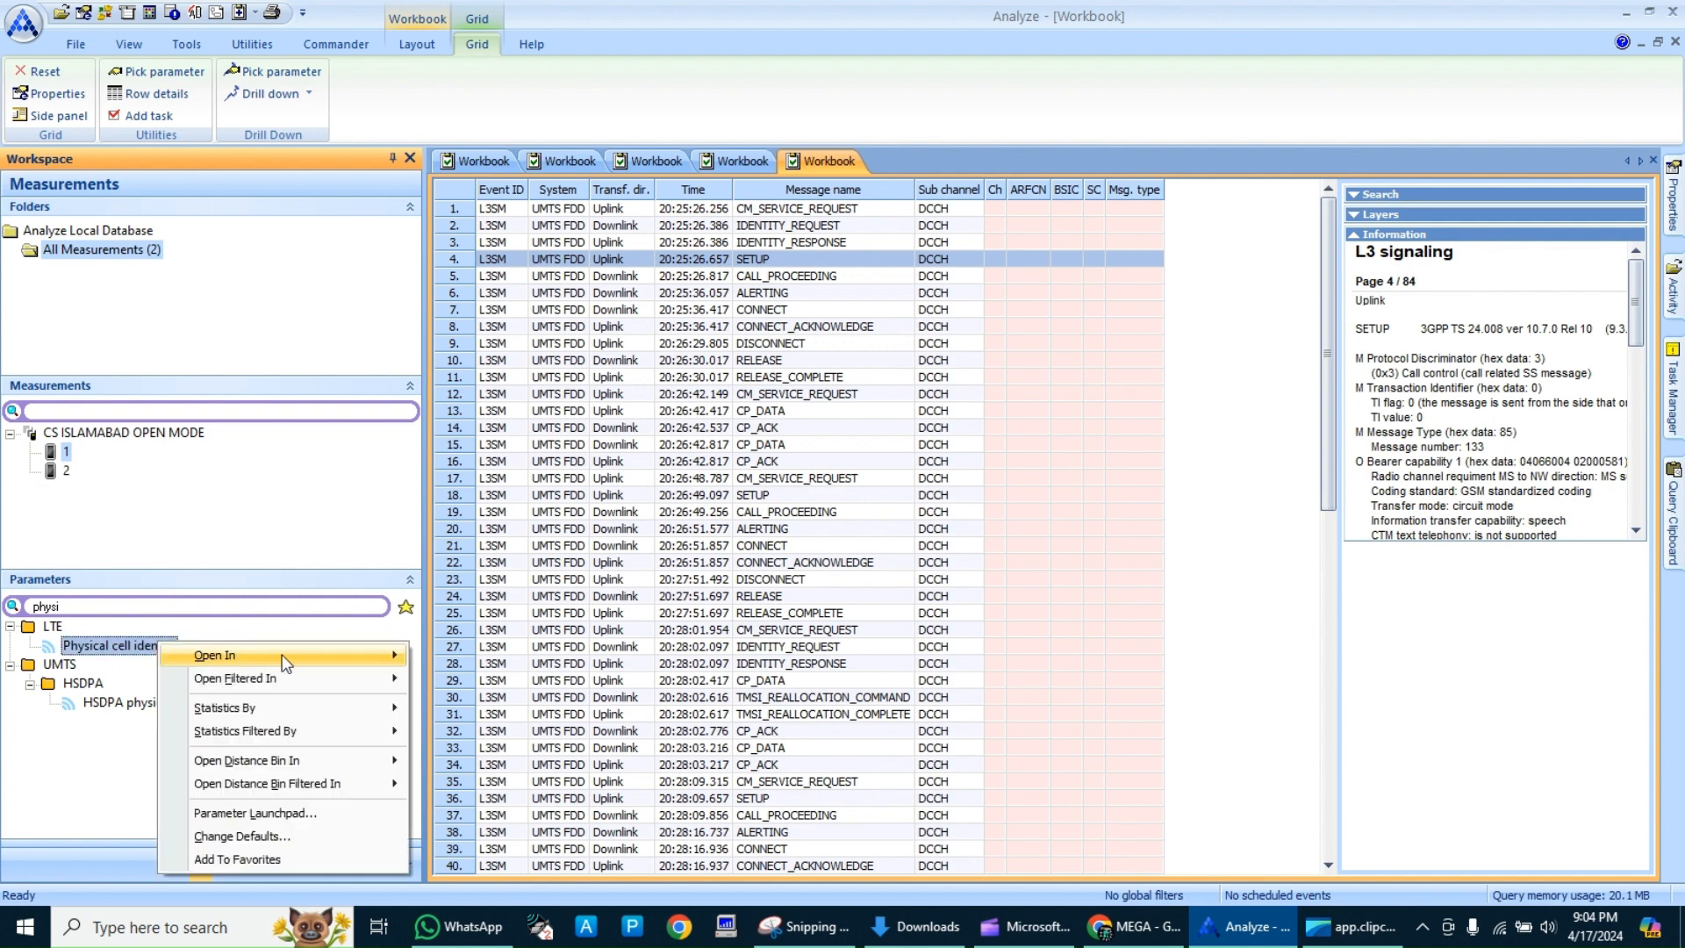
pyautogui.moveTo(351, 655)
pyautogui.click(478, 704)
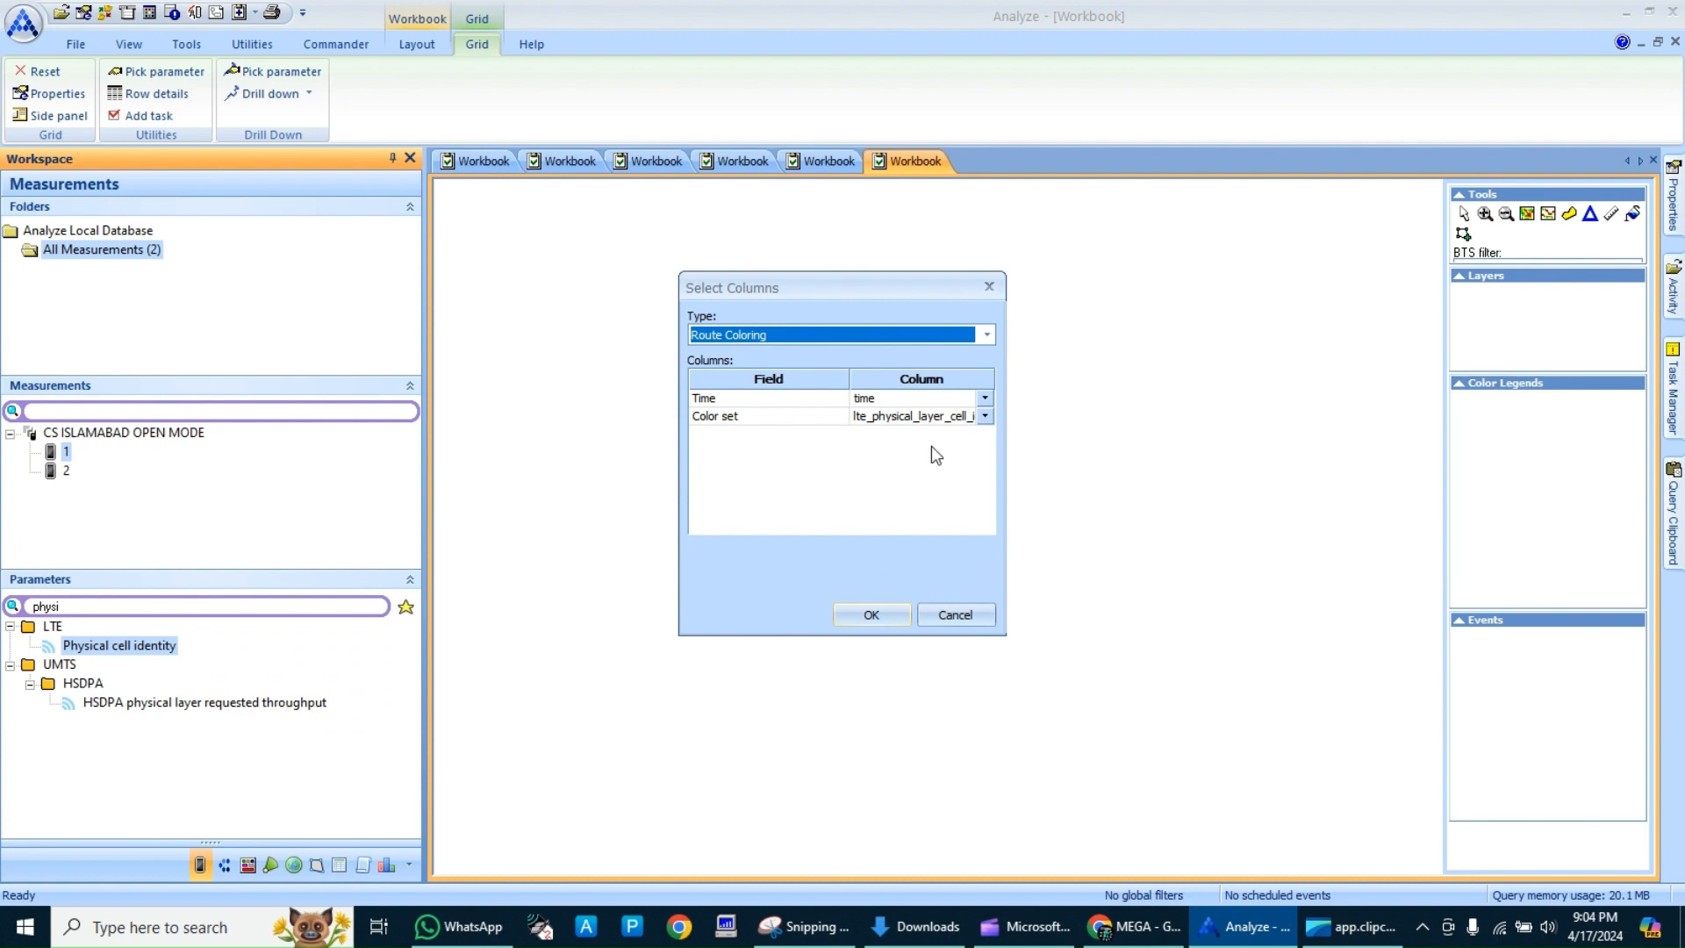
pyautogui.click(882, 606)
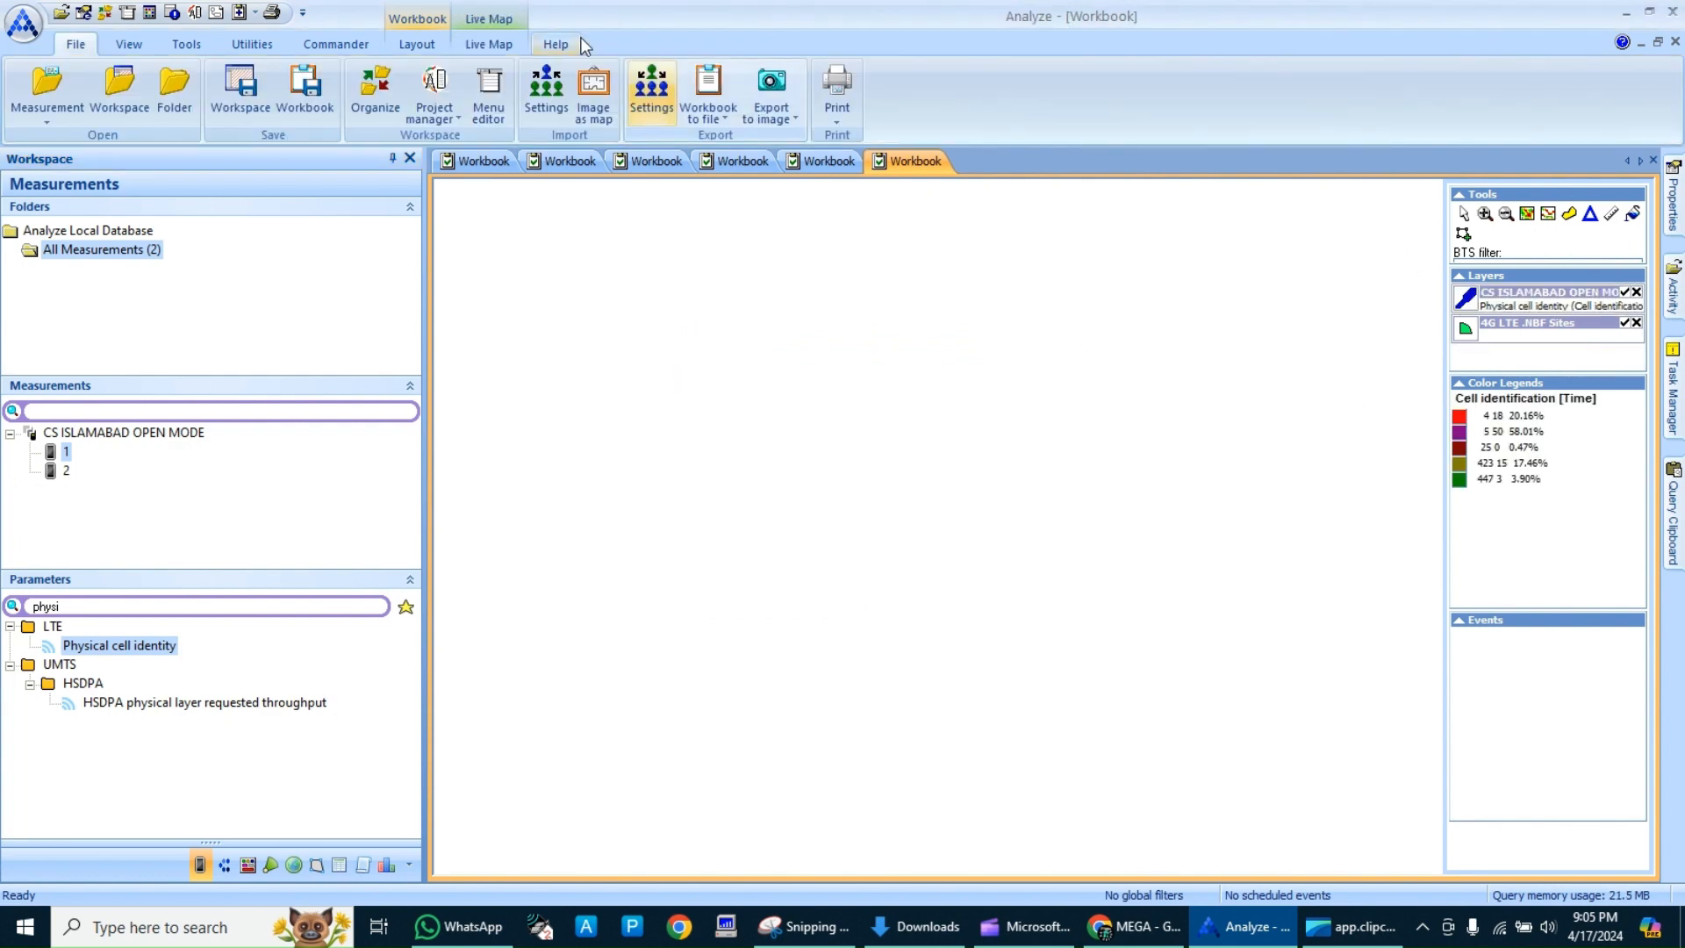
# - Switch the workbook's map to MapX and frame the whole measured route with its nearby LTE sites
pyautogui.click(513, 41)
pyautogui.click(1081, 104)
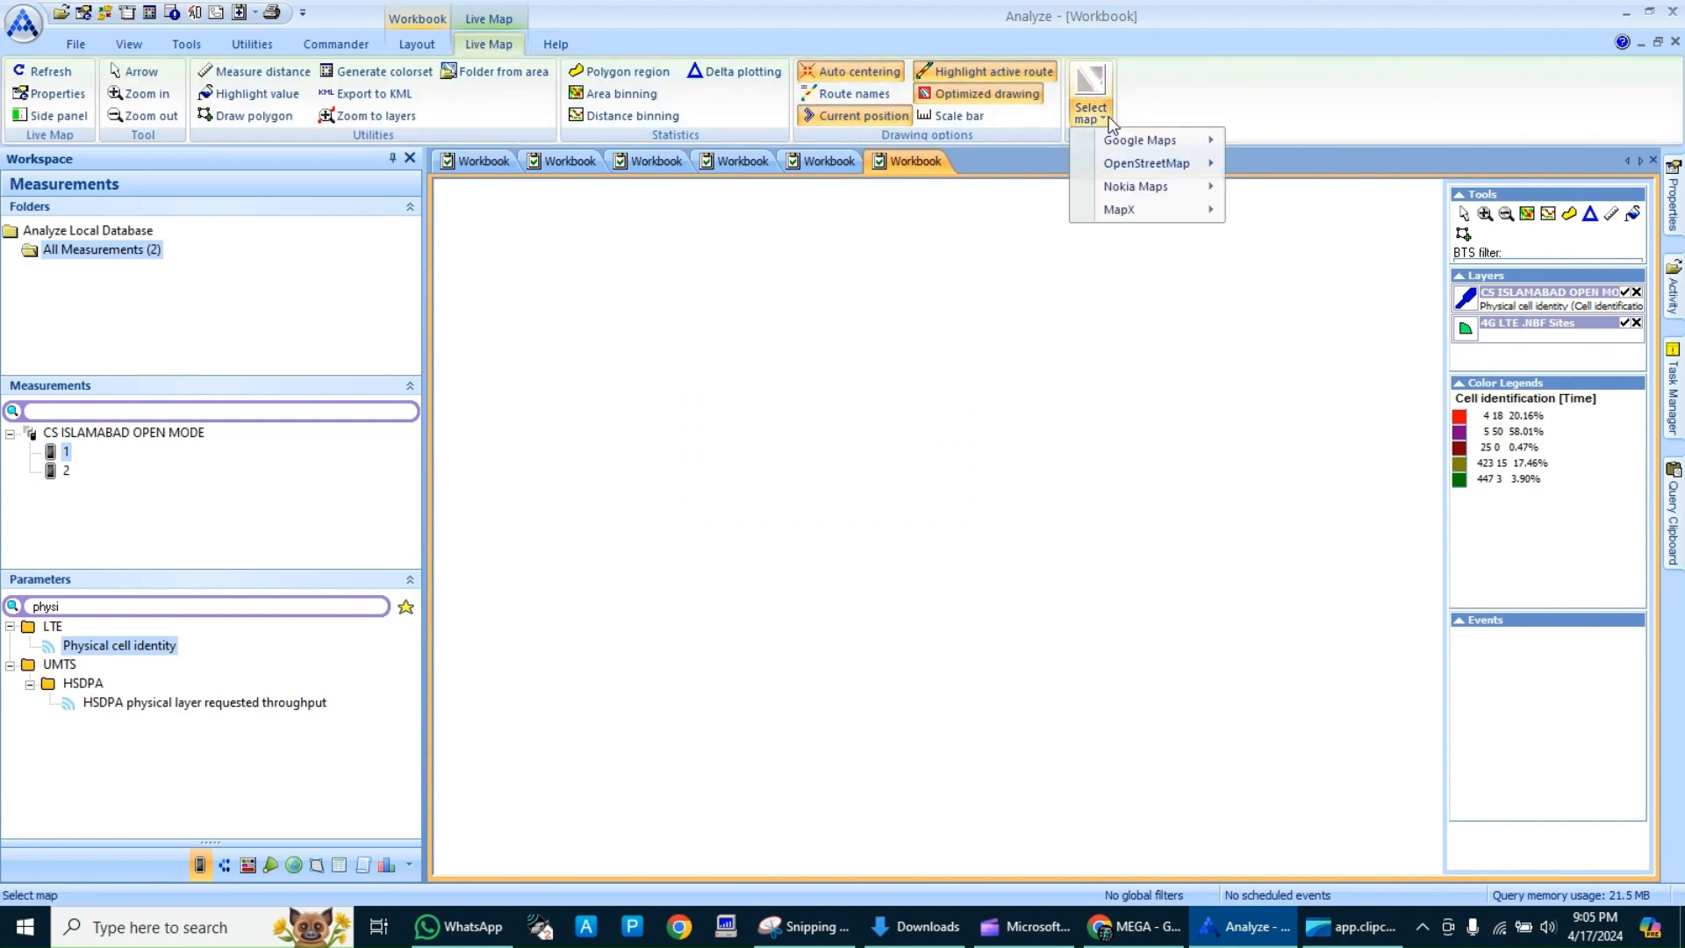
pyautogui.click(1267, 225)
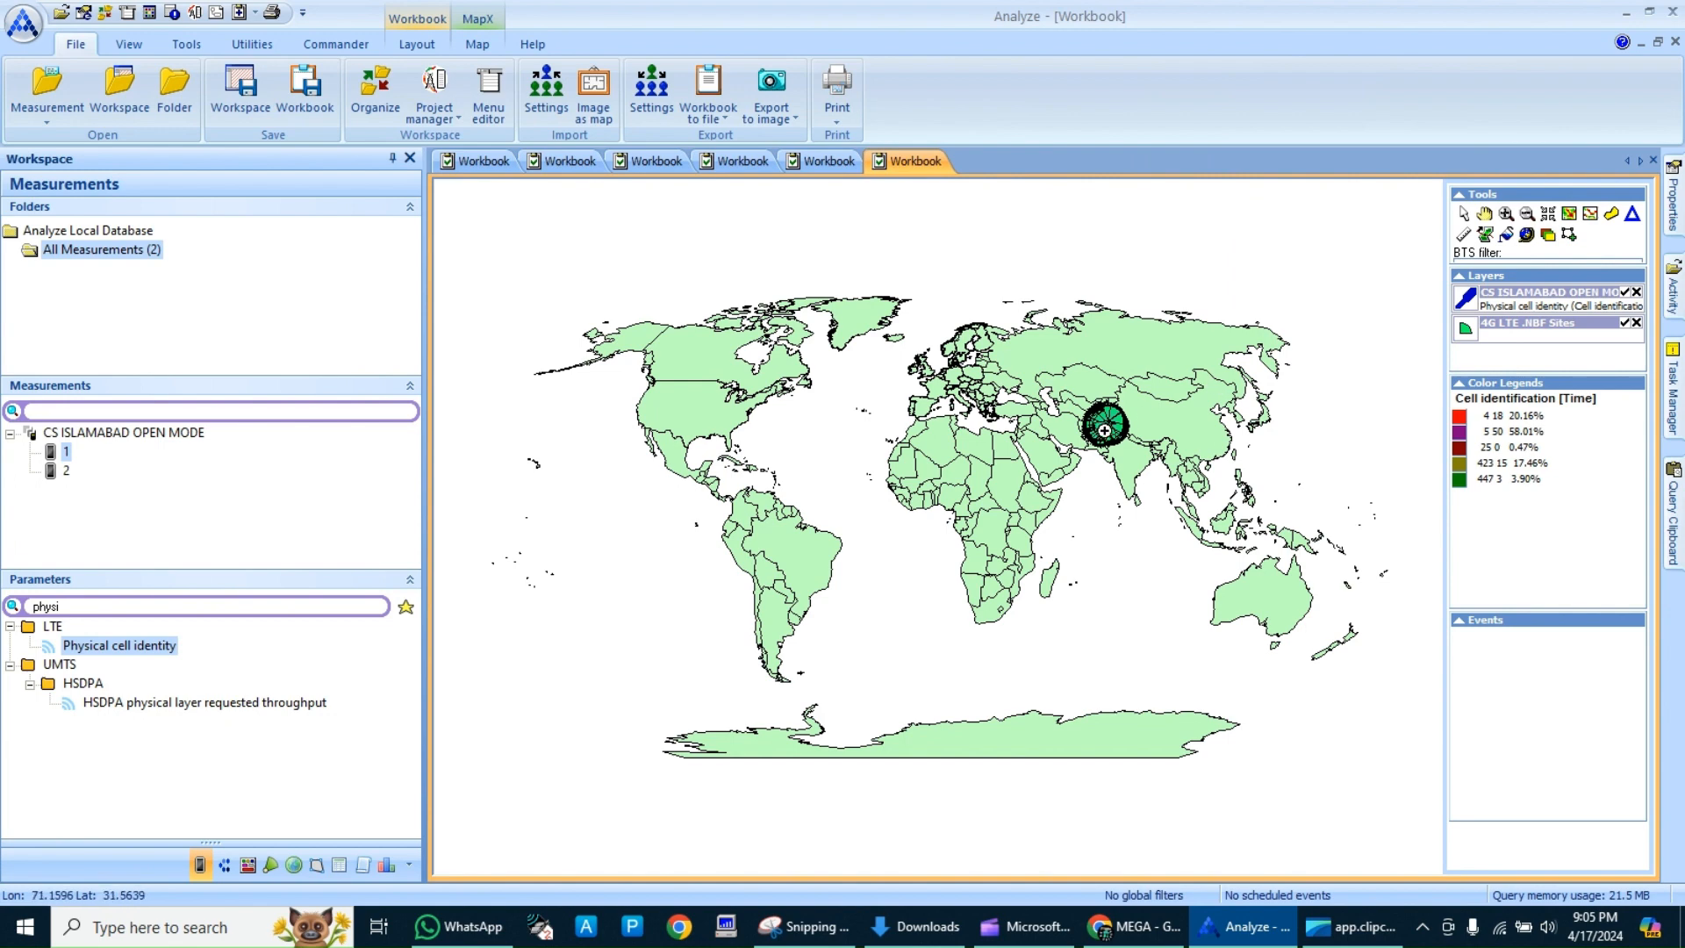
pyautogui.click(1104, 430)
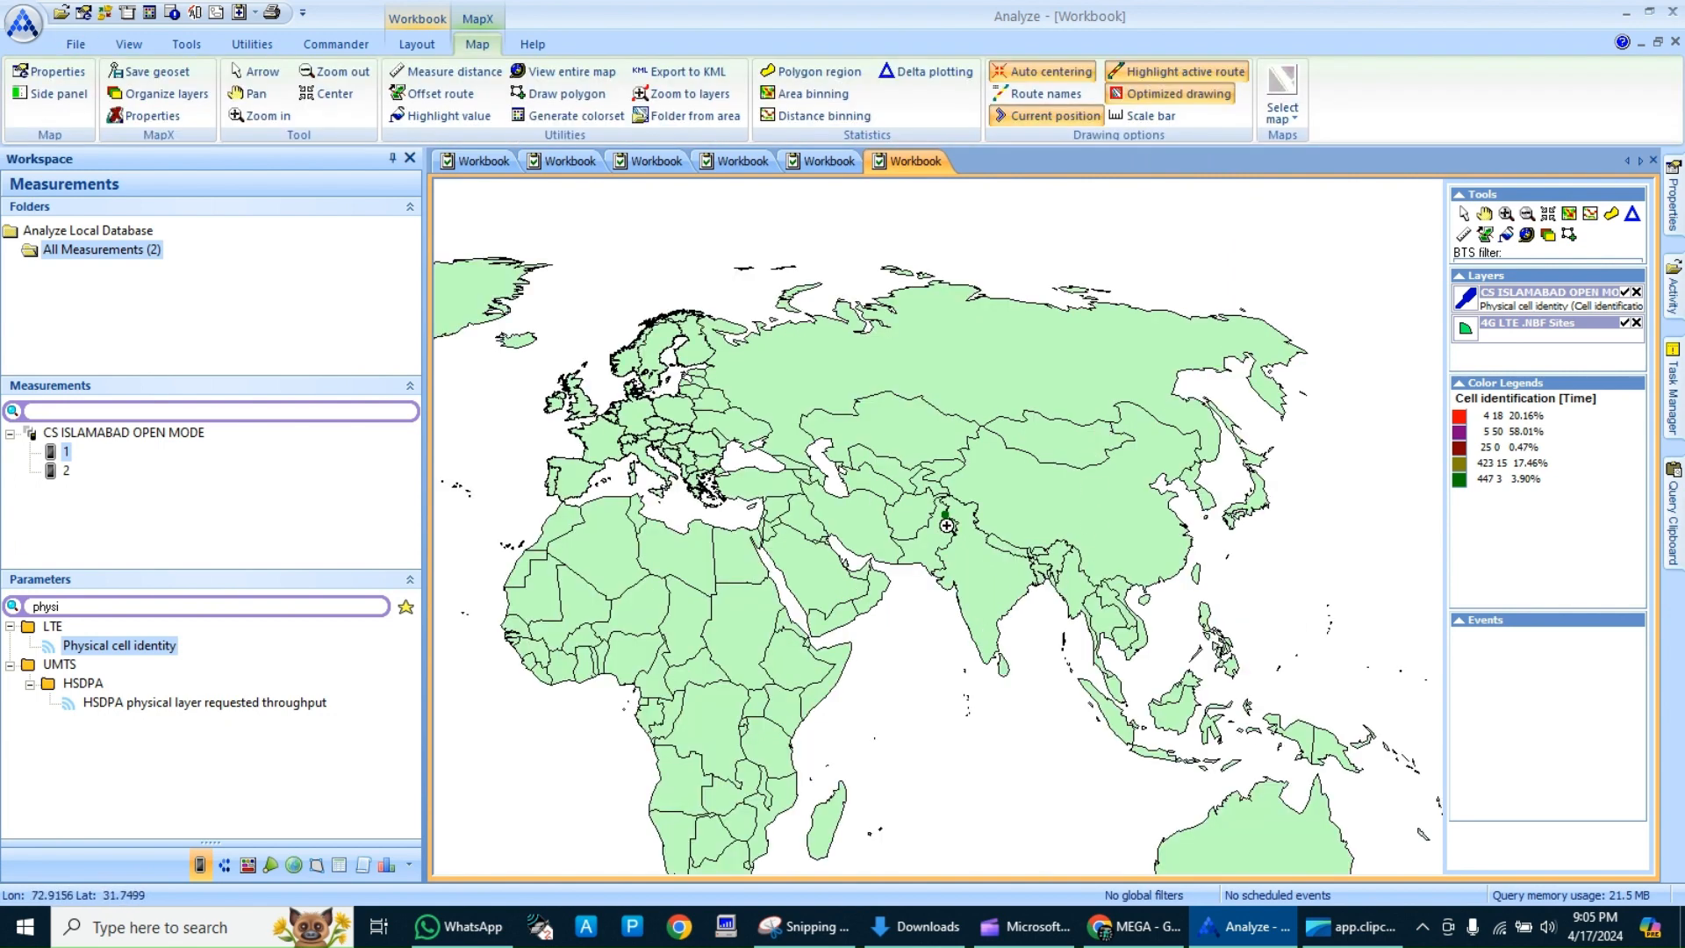
pyautogui.click(947, 527)
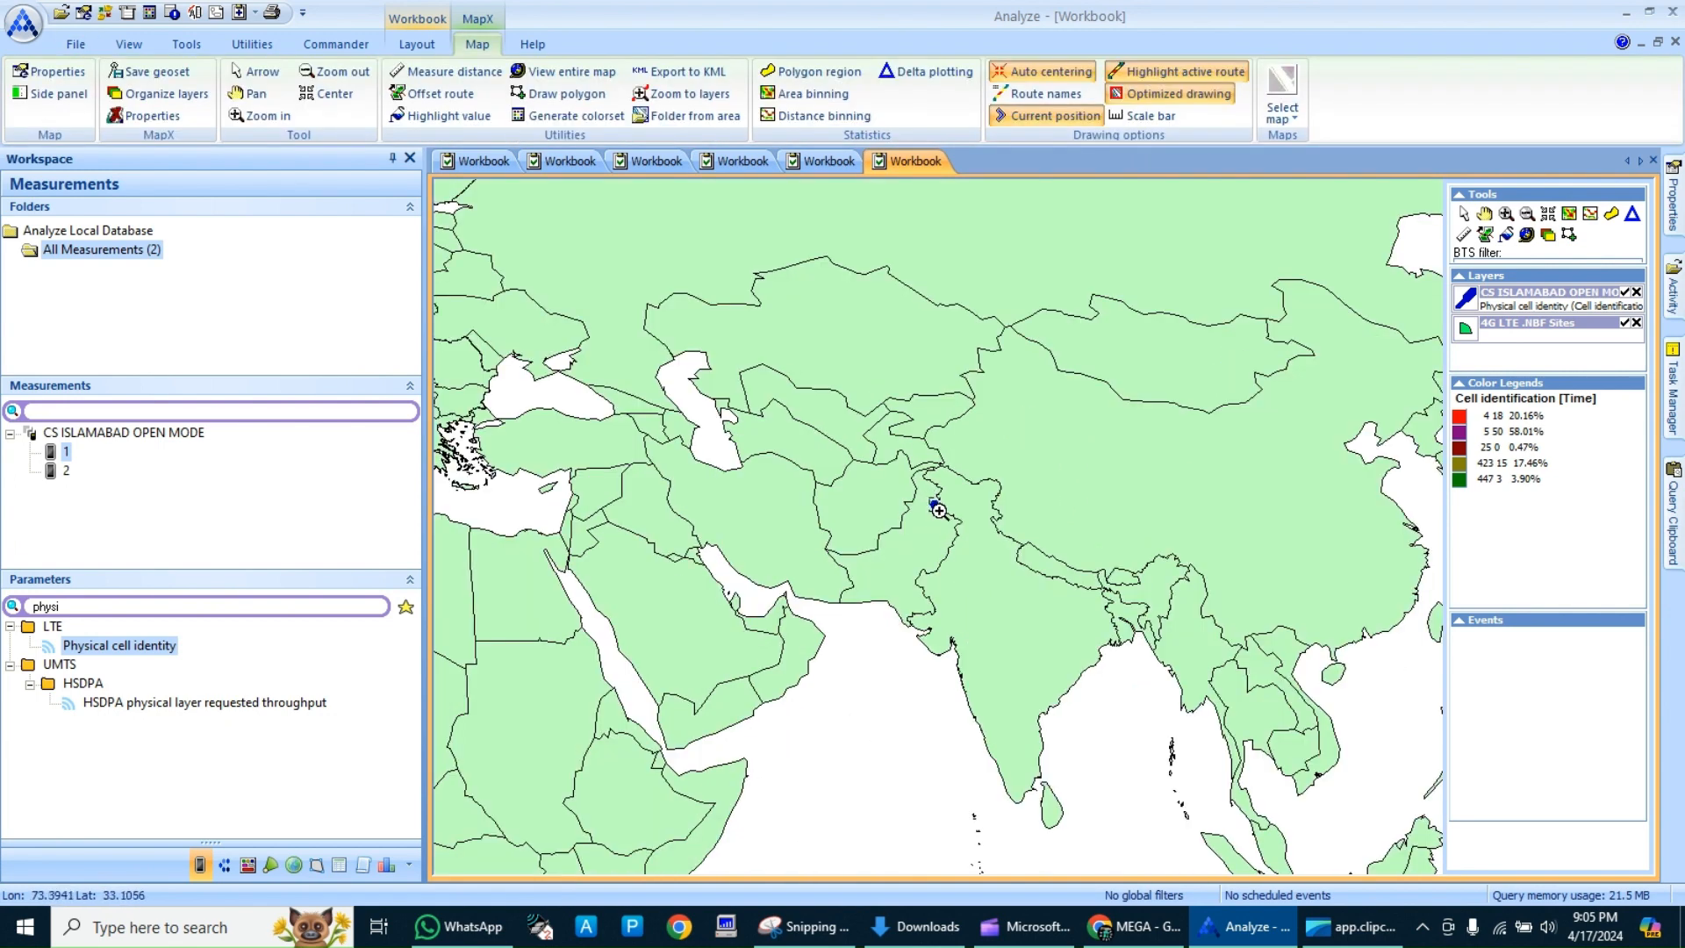
pyautogui.click(934, 504)
pyautogui.click(968, 532)
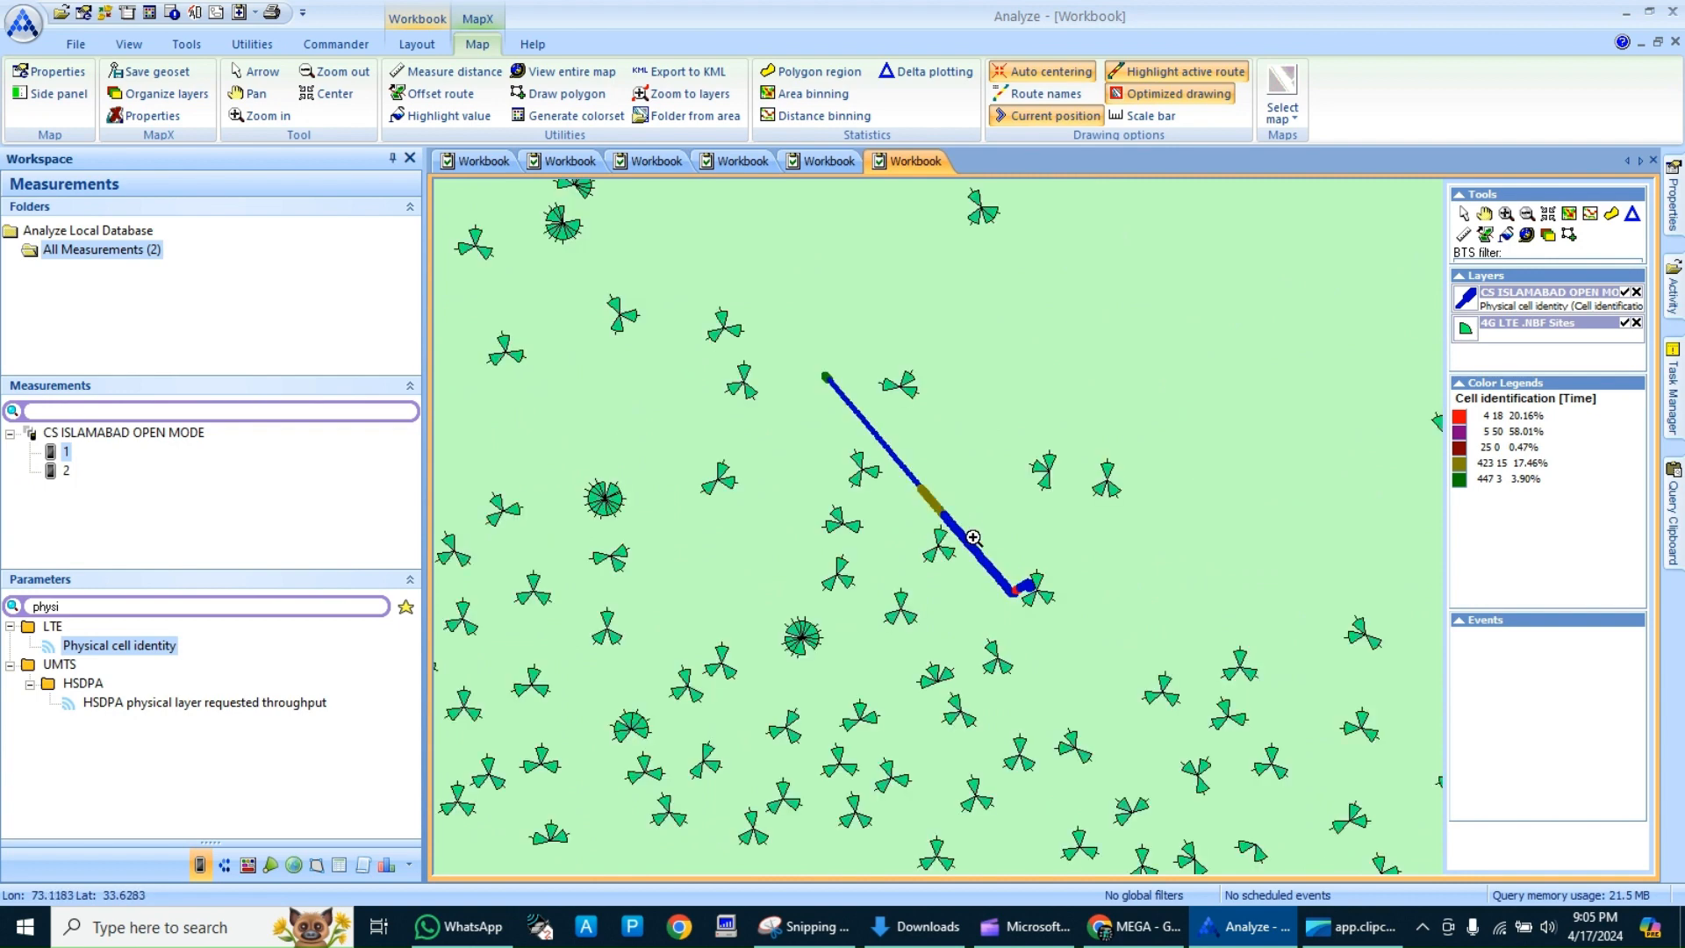
pyautogui.moveTo(816, 371); pyautogui.dragTo(1088, 616)
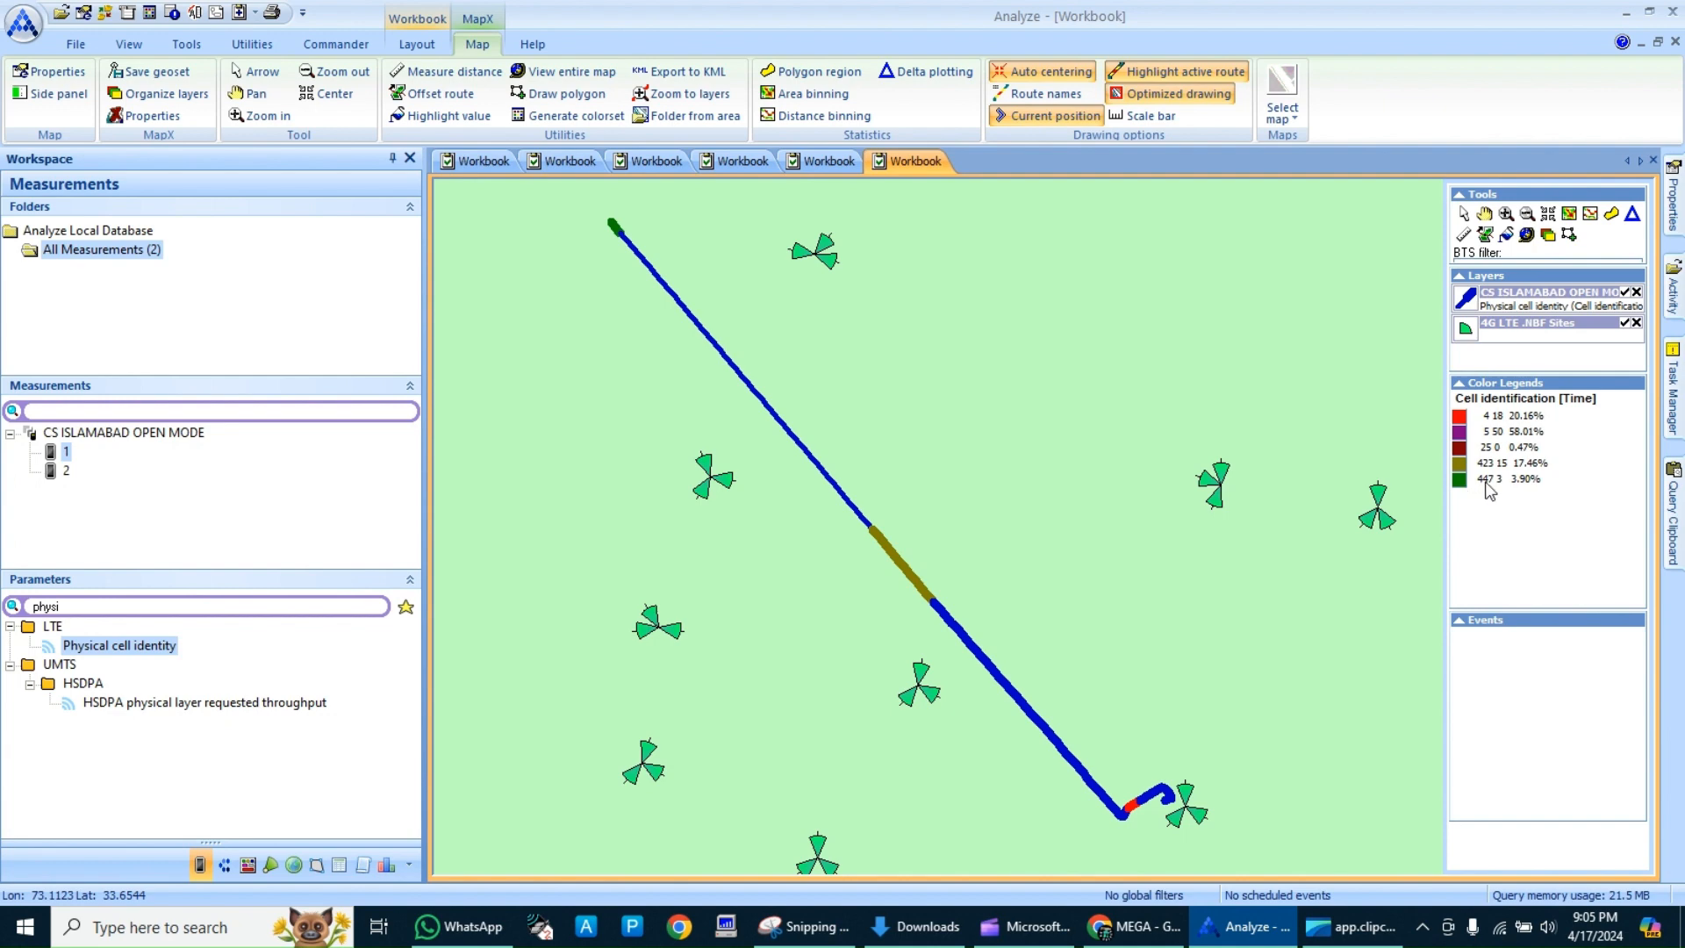
# - In the 4G LTE site layer's color properties, set the BTS parameter to Physical cell identity
pyautogui.rightClick(1514, 326)
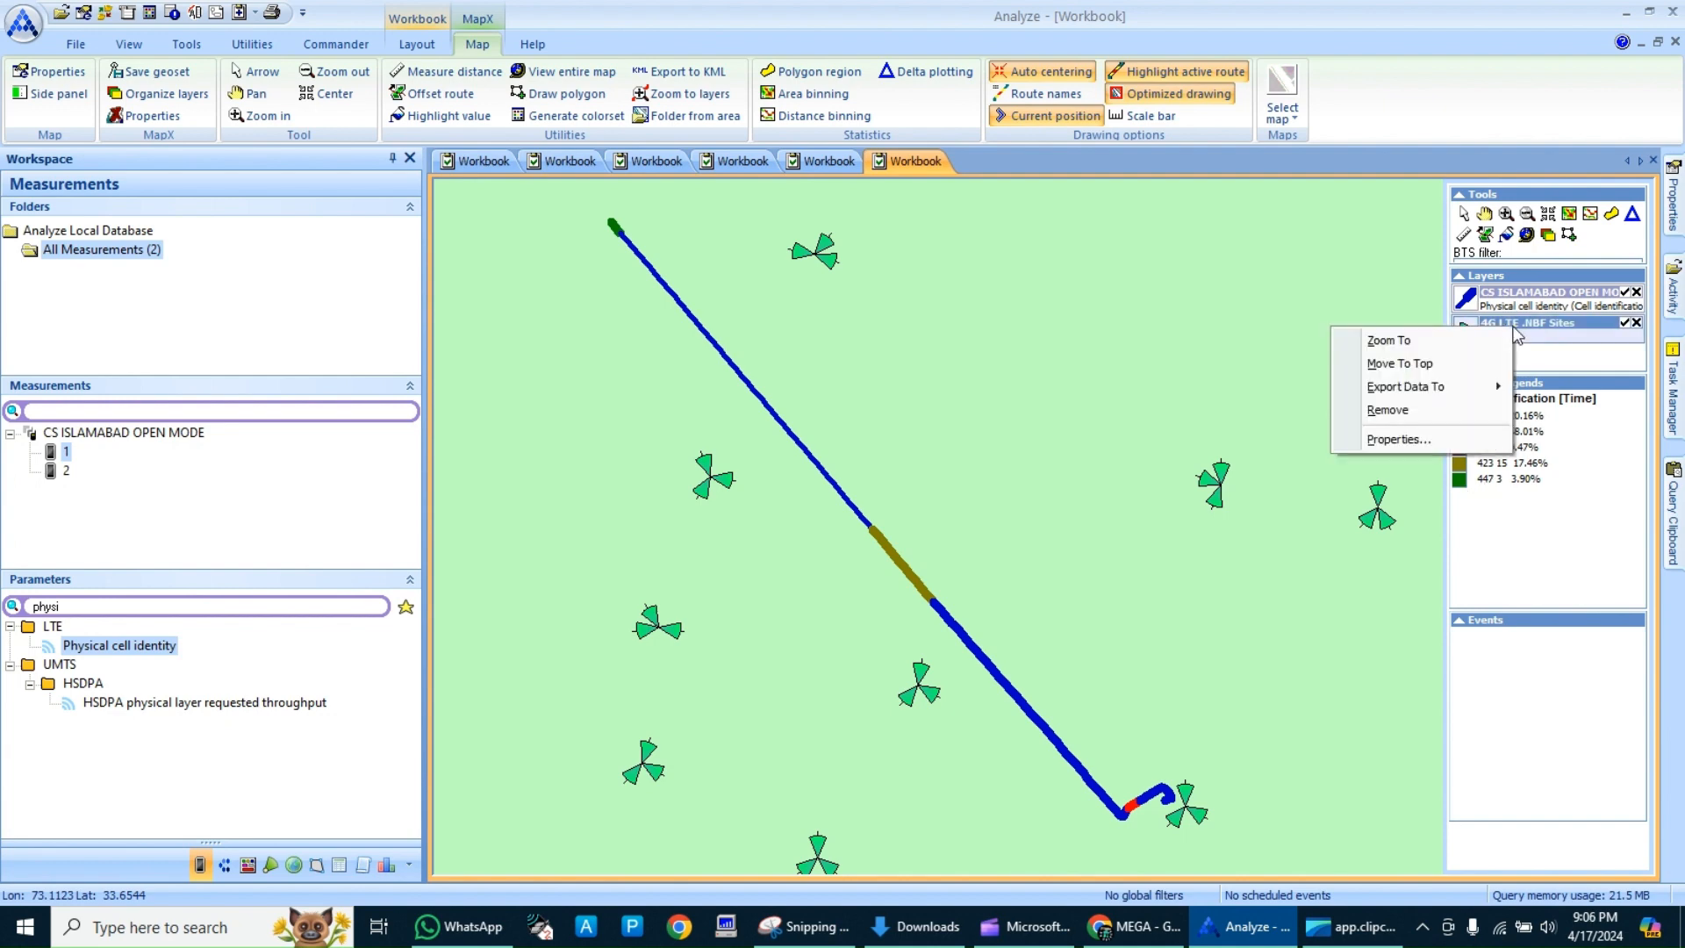
pyautogui.click(1442, 436)
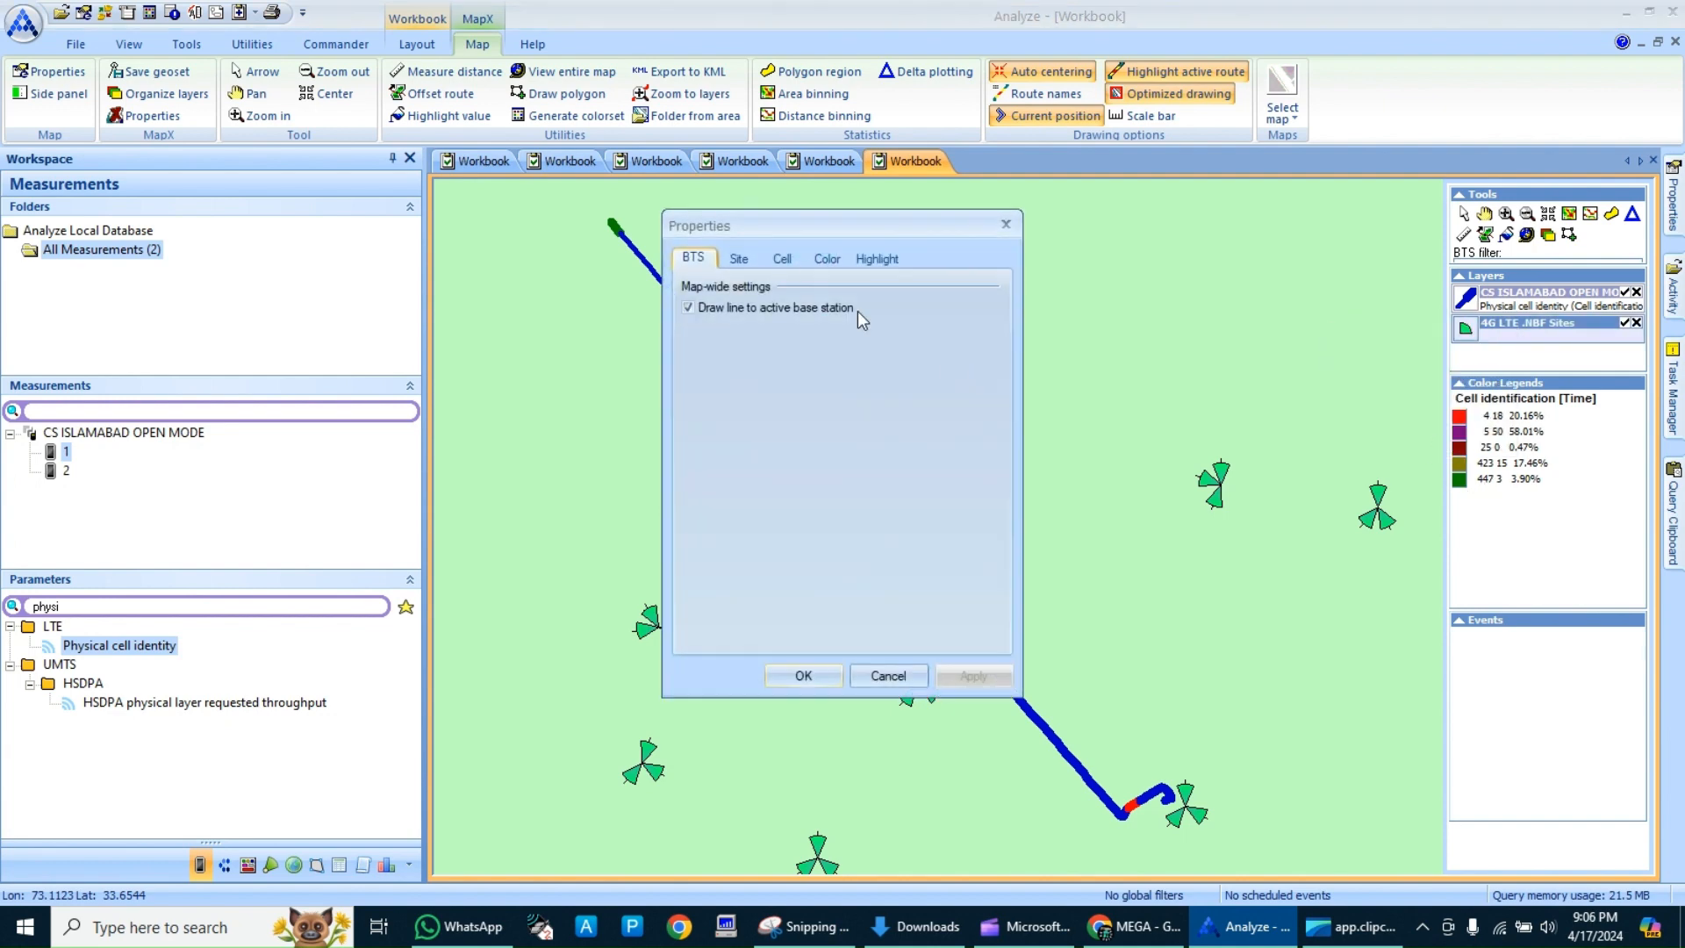
pyautogui.click(781, 258)
pyautogui.click(824, 259)
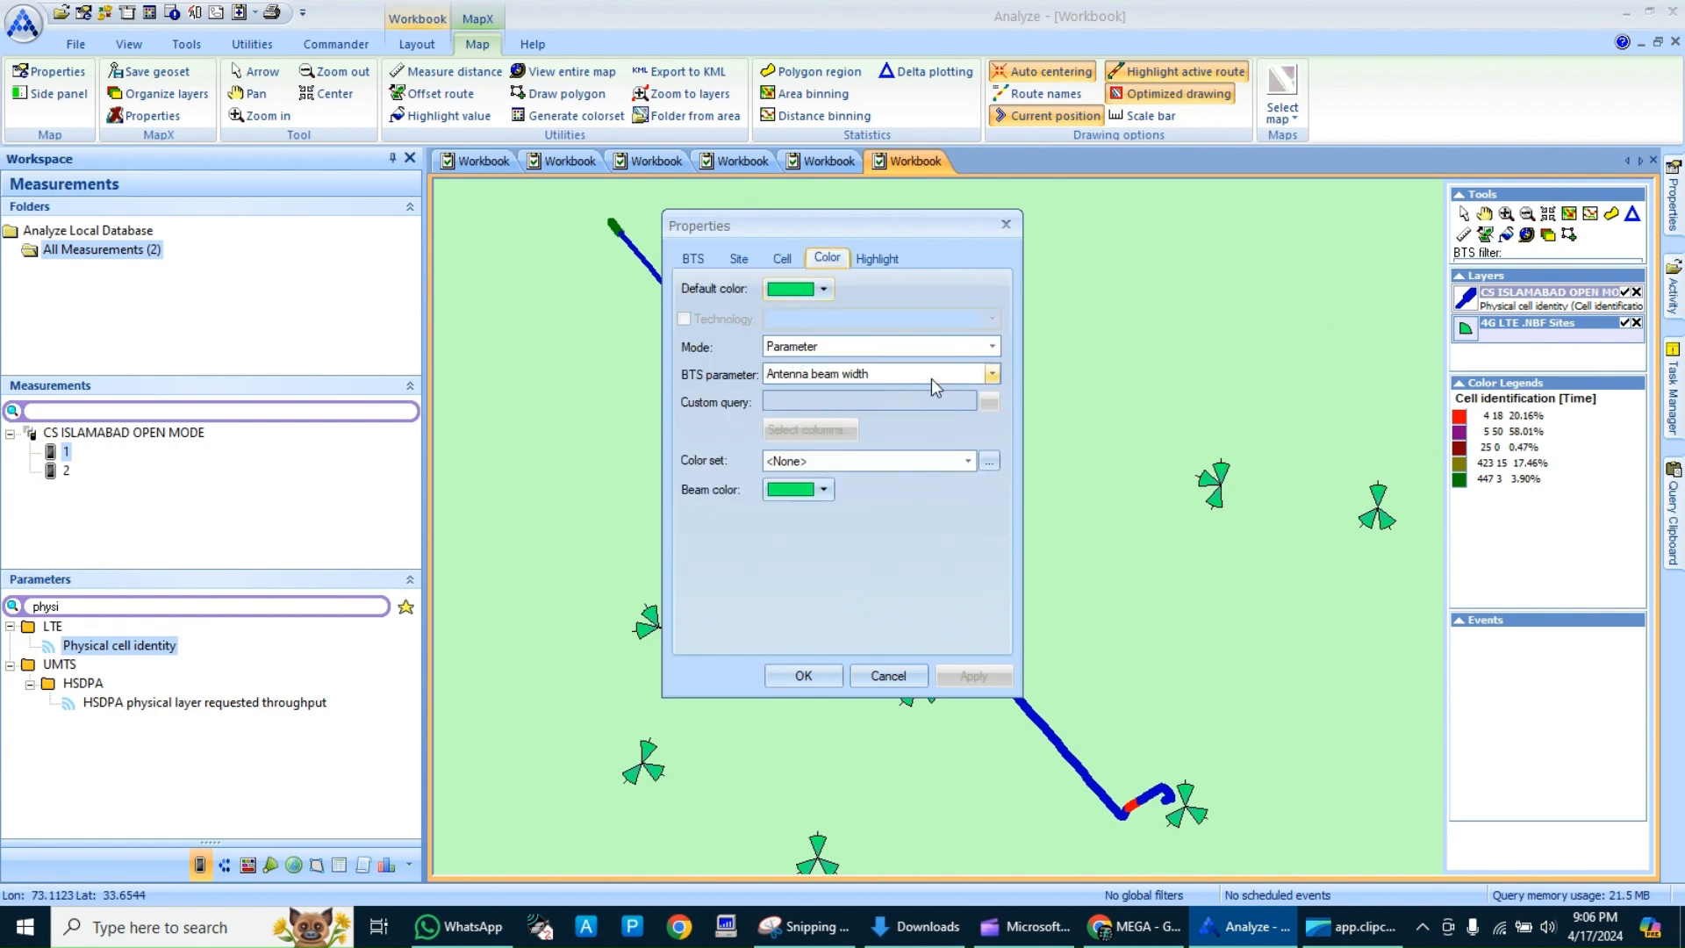
pyautogui.click(994, 372)
pyautogui.press('c')
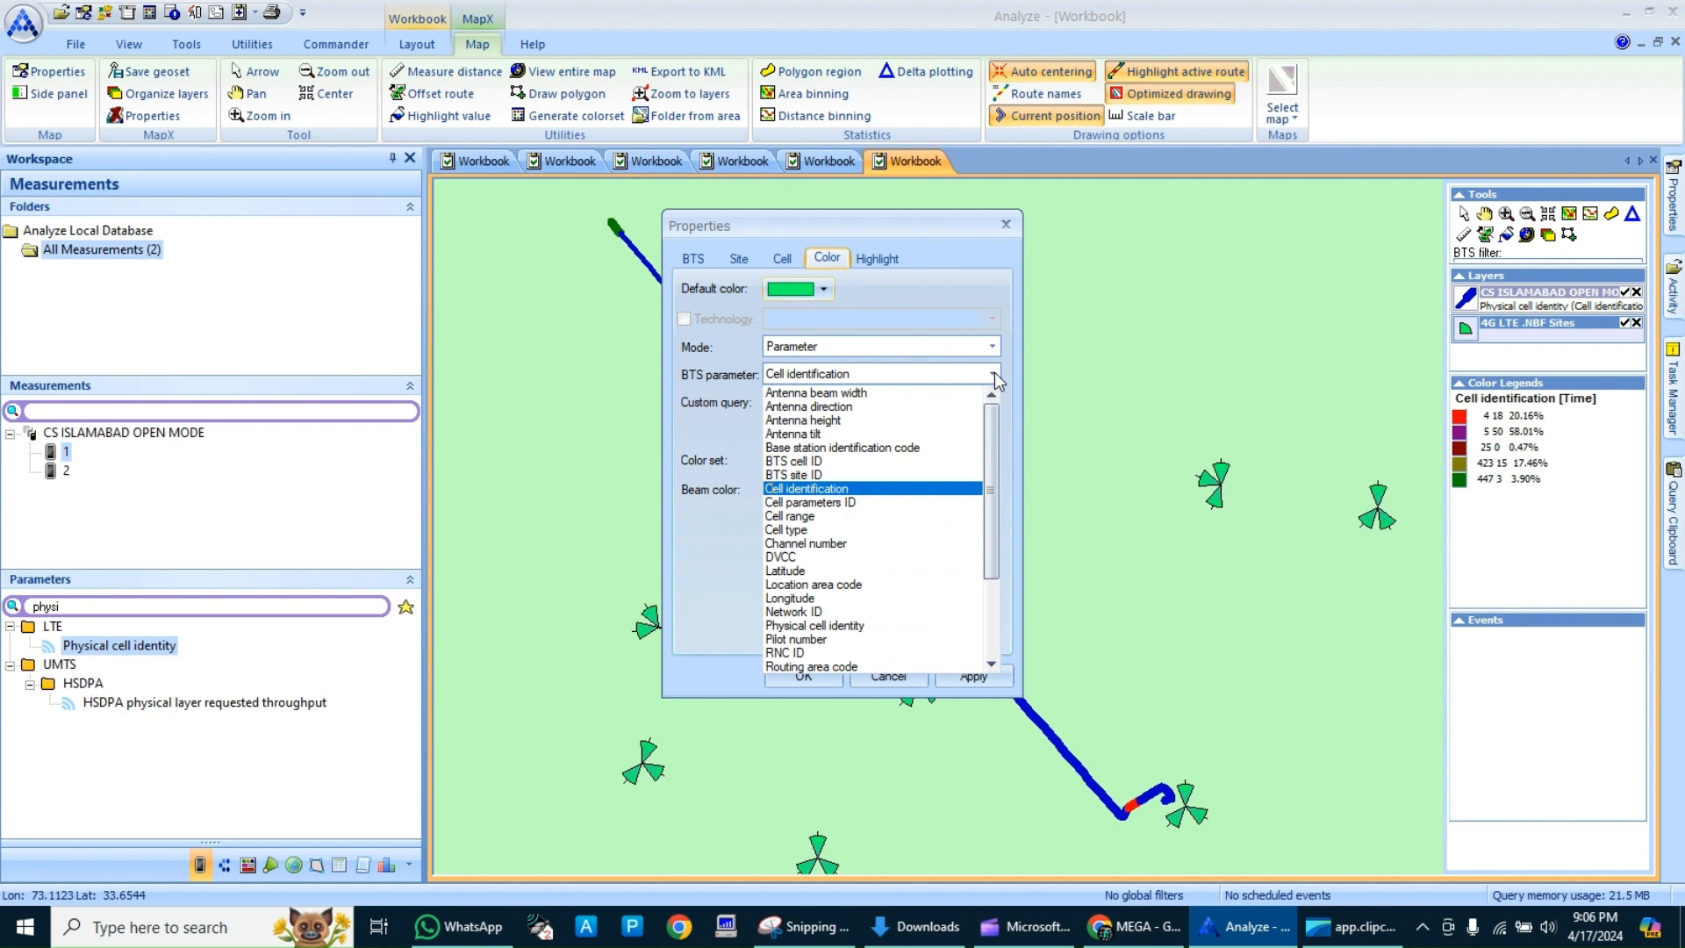
pyautogui.press('p')
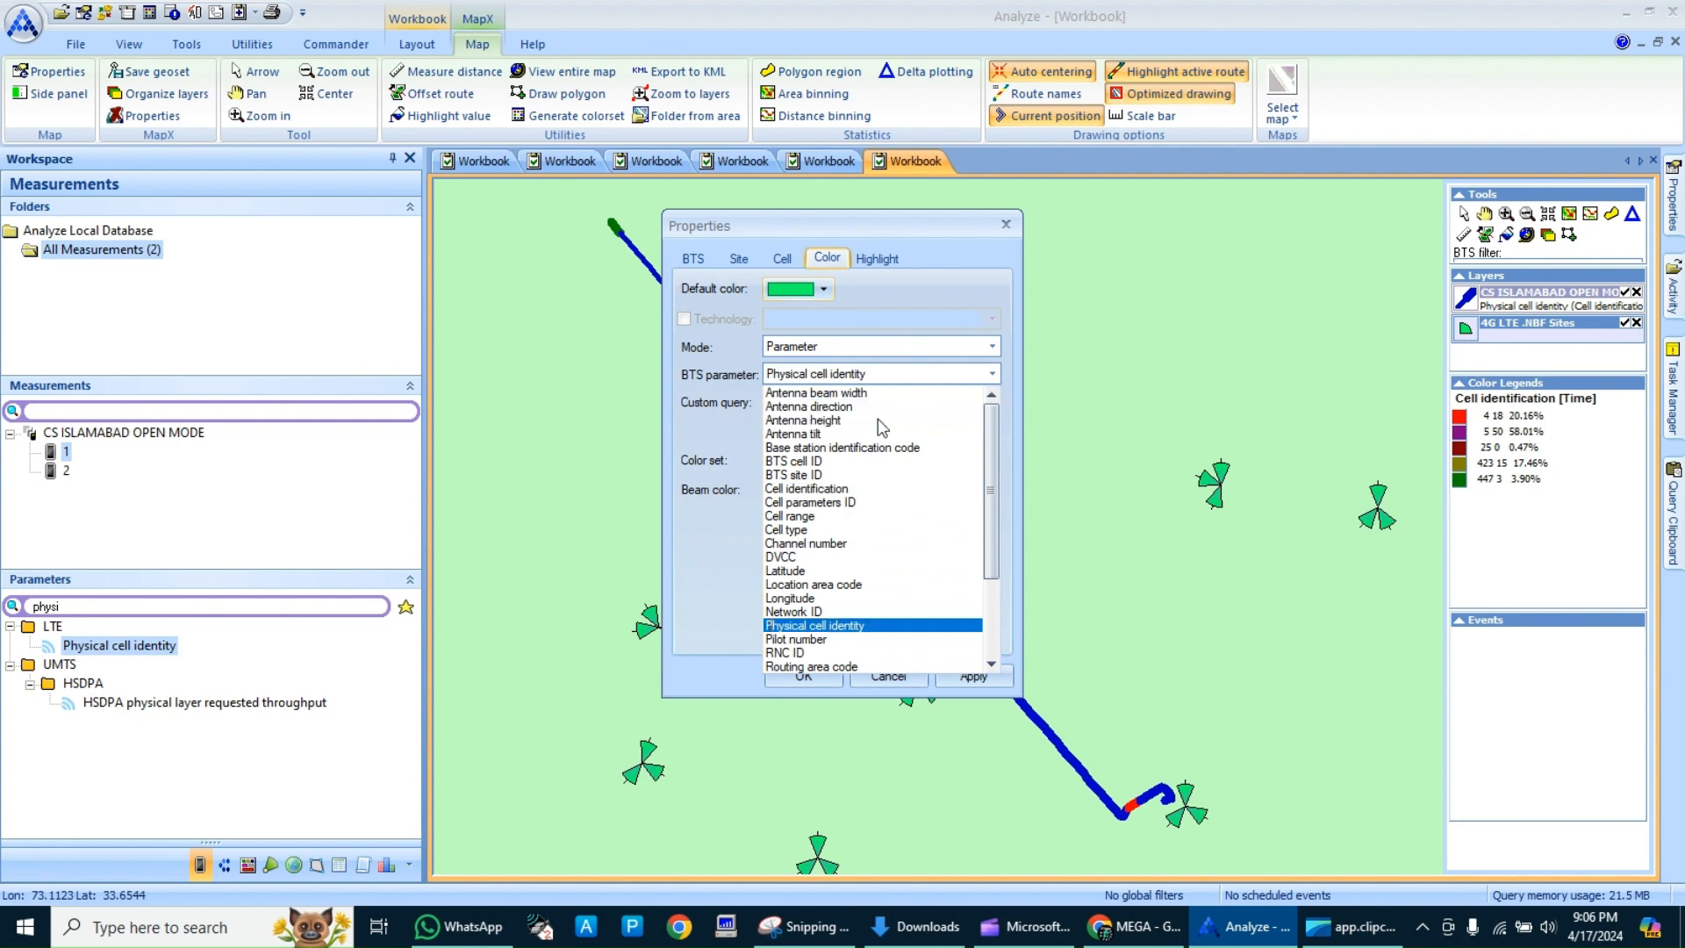
pyautogui.click(856, 624)
# - Set the site layer's color set to PCI and apply it to the cell sectors
pyautogui.click(938, 462)
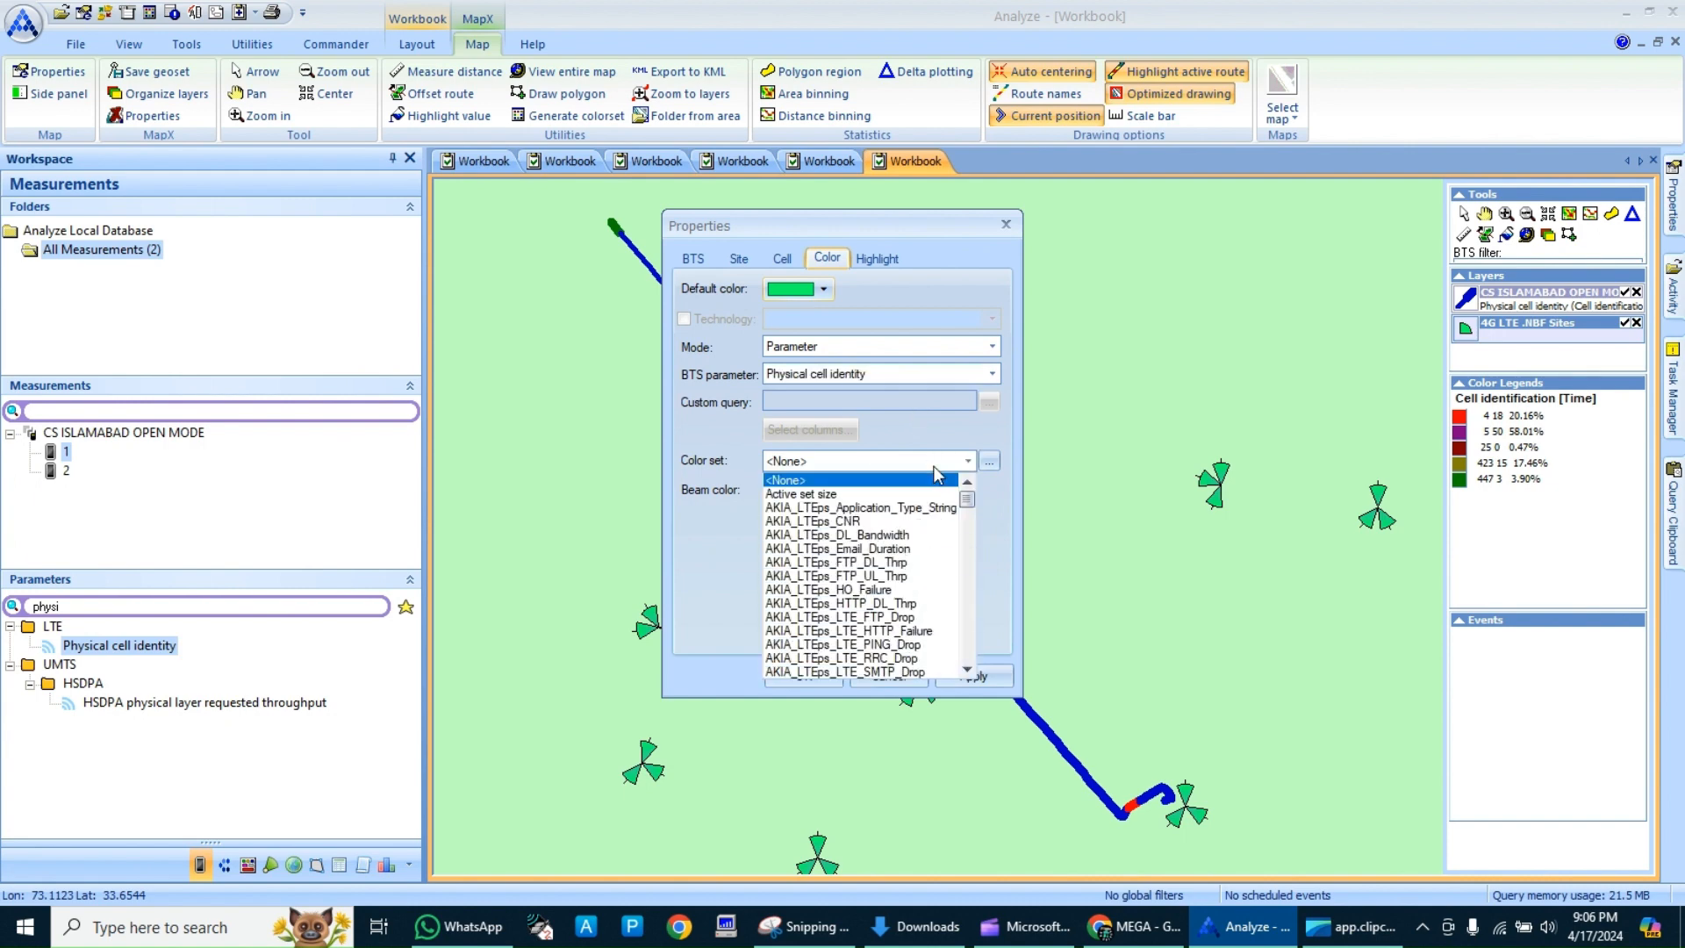
pyautogui.press('p')
pyautogui.press('c')
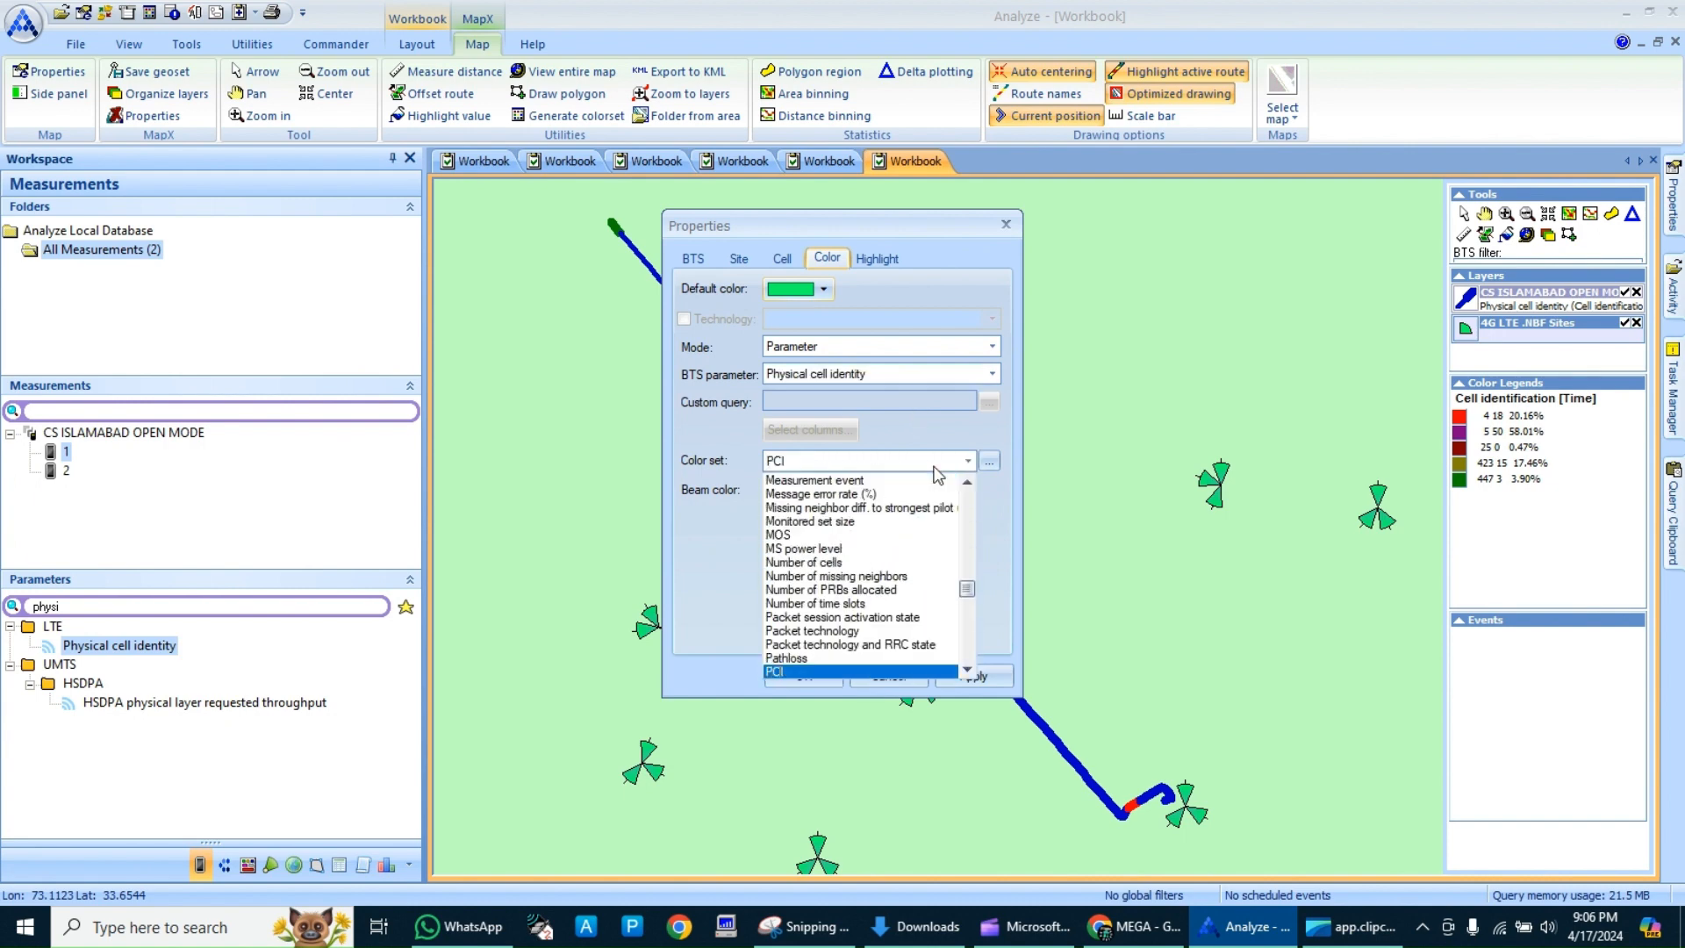
pyautogui.click(936, 467)
pyautogui.click(988, 674)
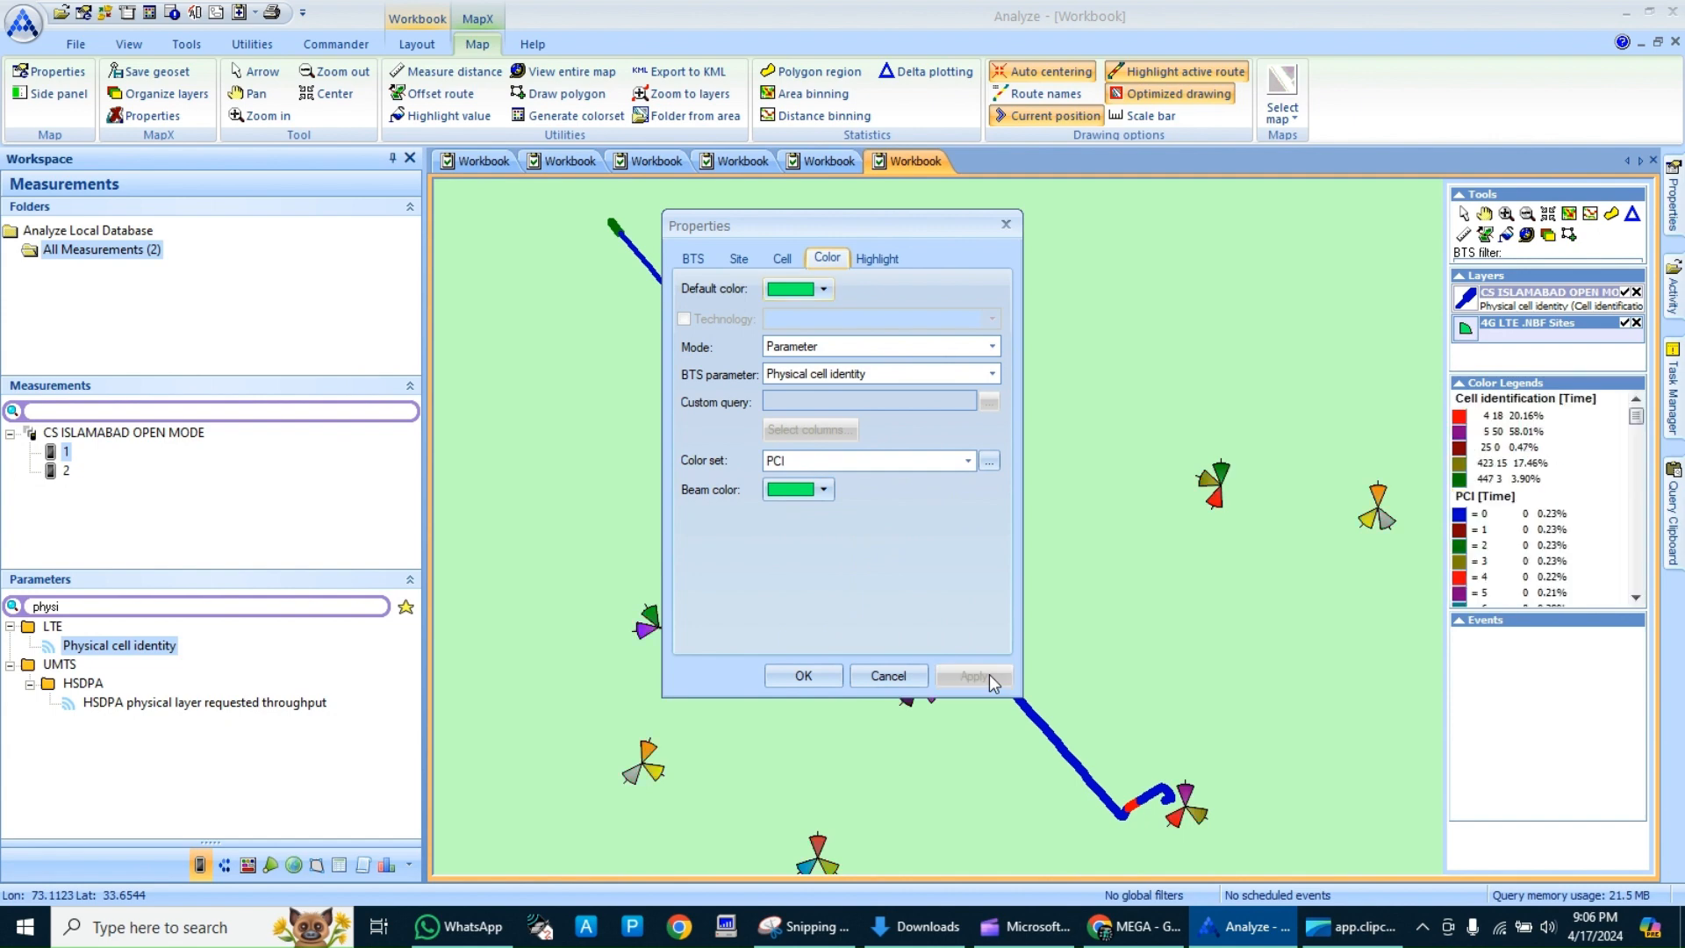
pyautogui.click(824, 678)
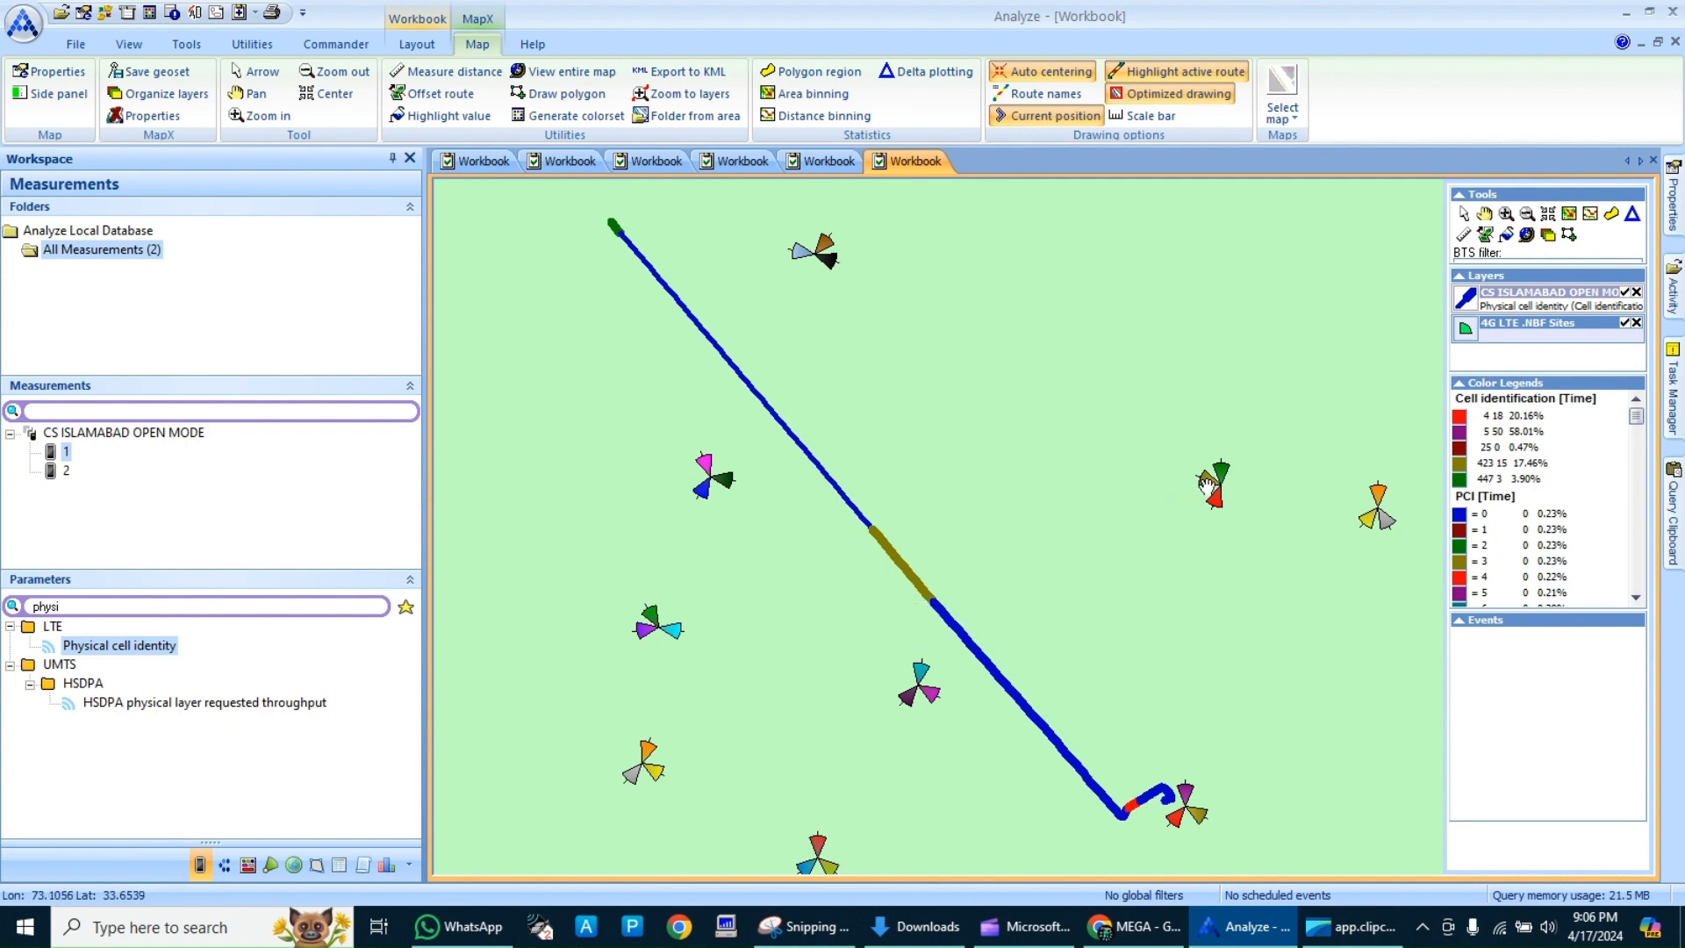
# - Change the CS ISLAMABAD OPEN MODE route layer's color set to PCI and apply it
pyautogui.moveTo(1208, 479)
pyautogui.moveTo(921, 672)
pyautogui.rightClick(1542, 308)
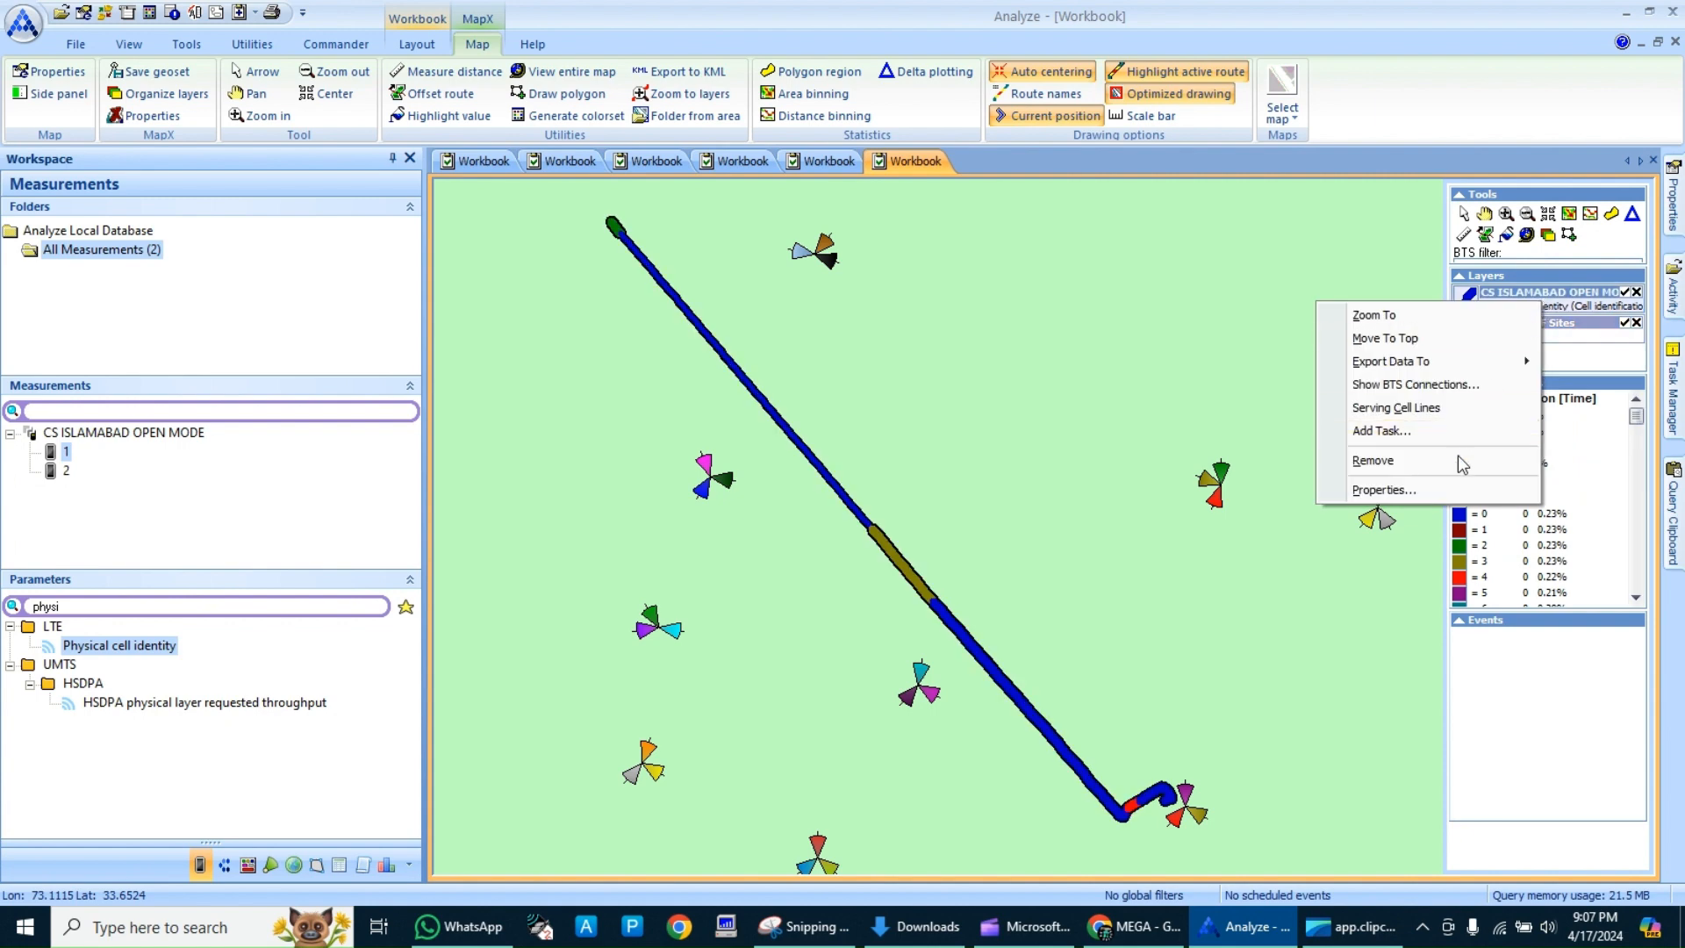
pyautogui.click(1413, 490)
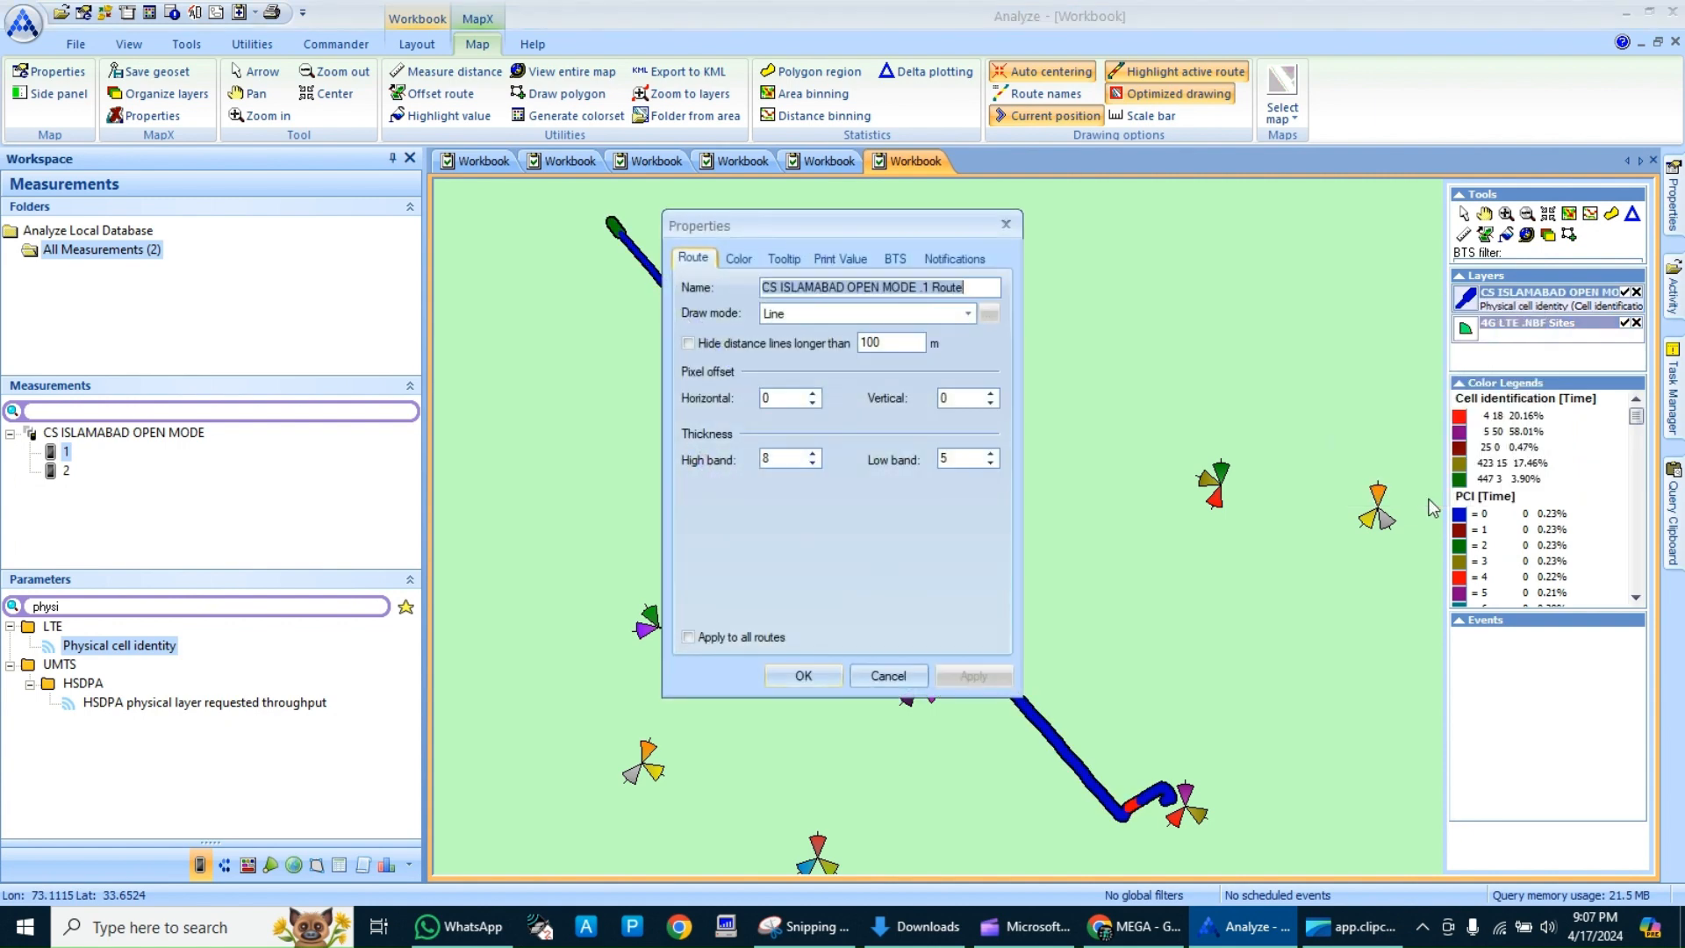
pyautogui.click(740, 259)
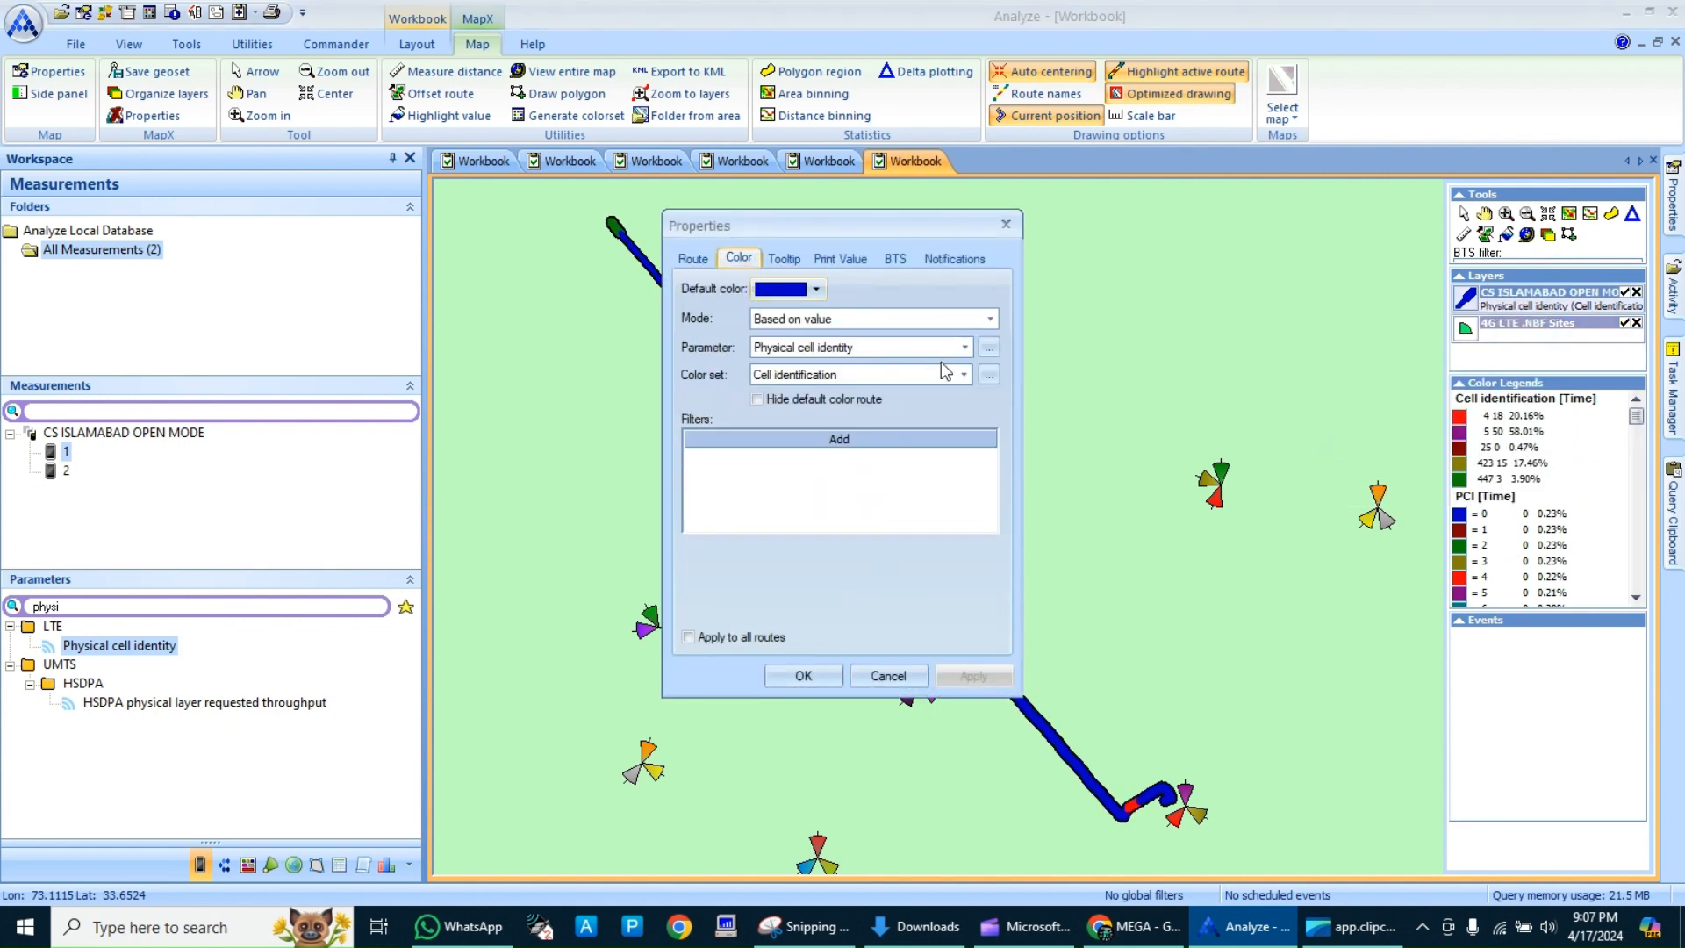
pyautogui.click(961, 373)
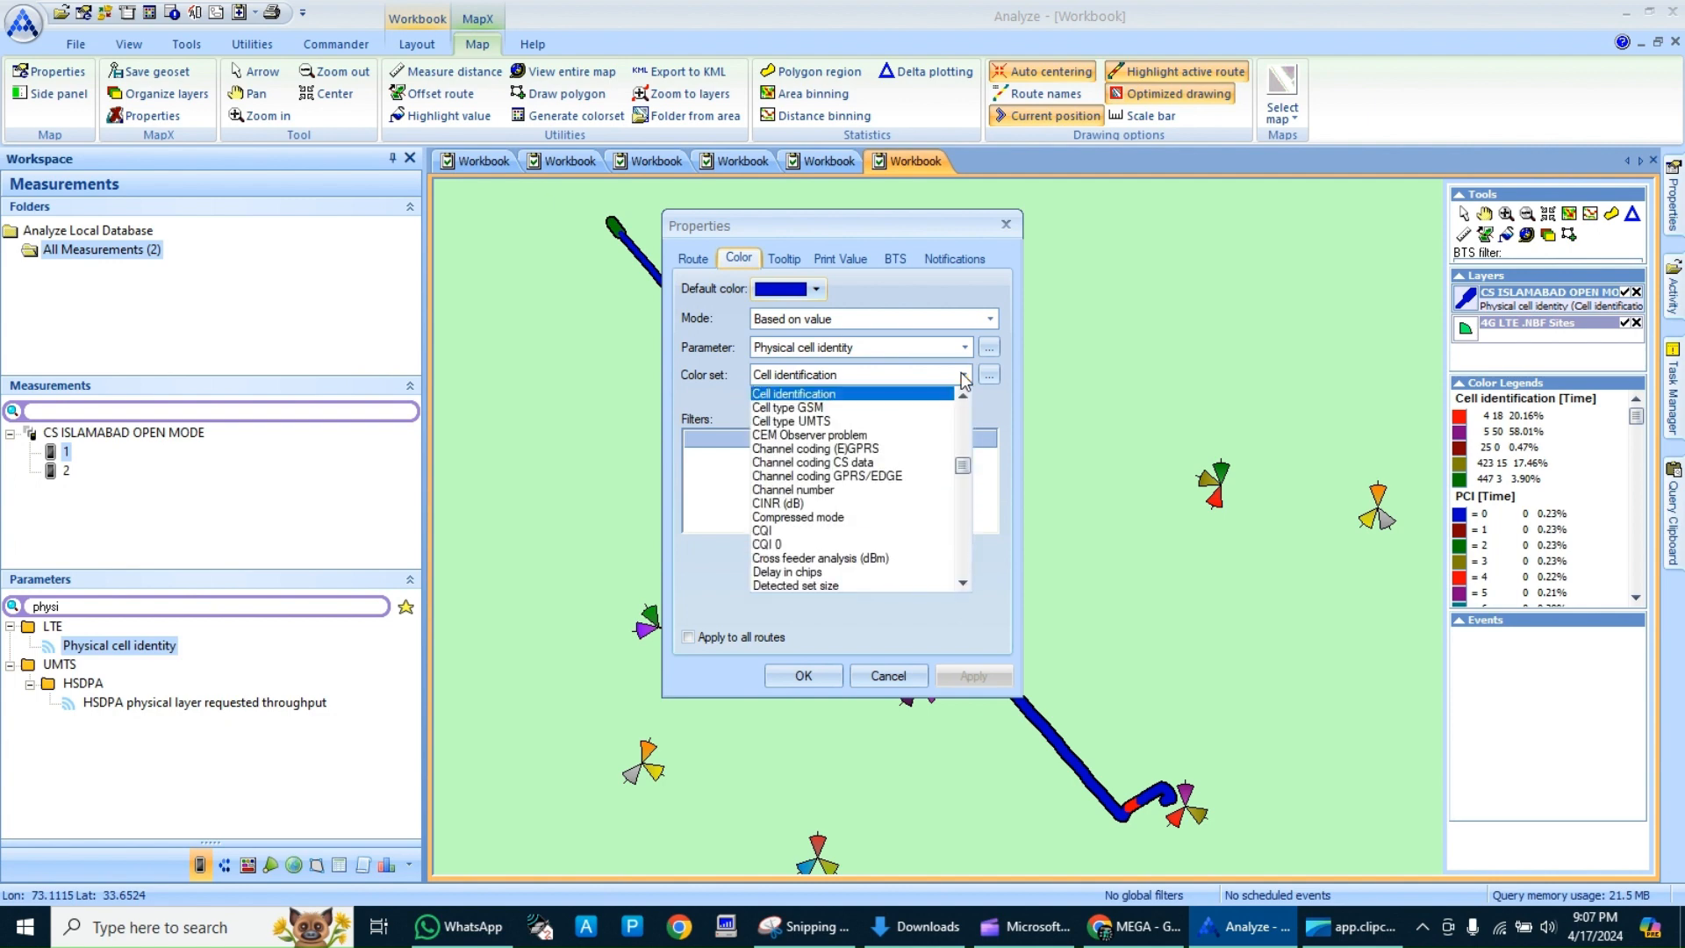
pyautogui.press('p')
pyautogui.press('Down')
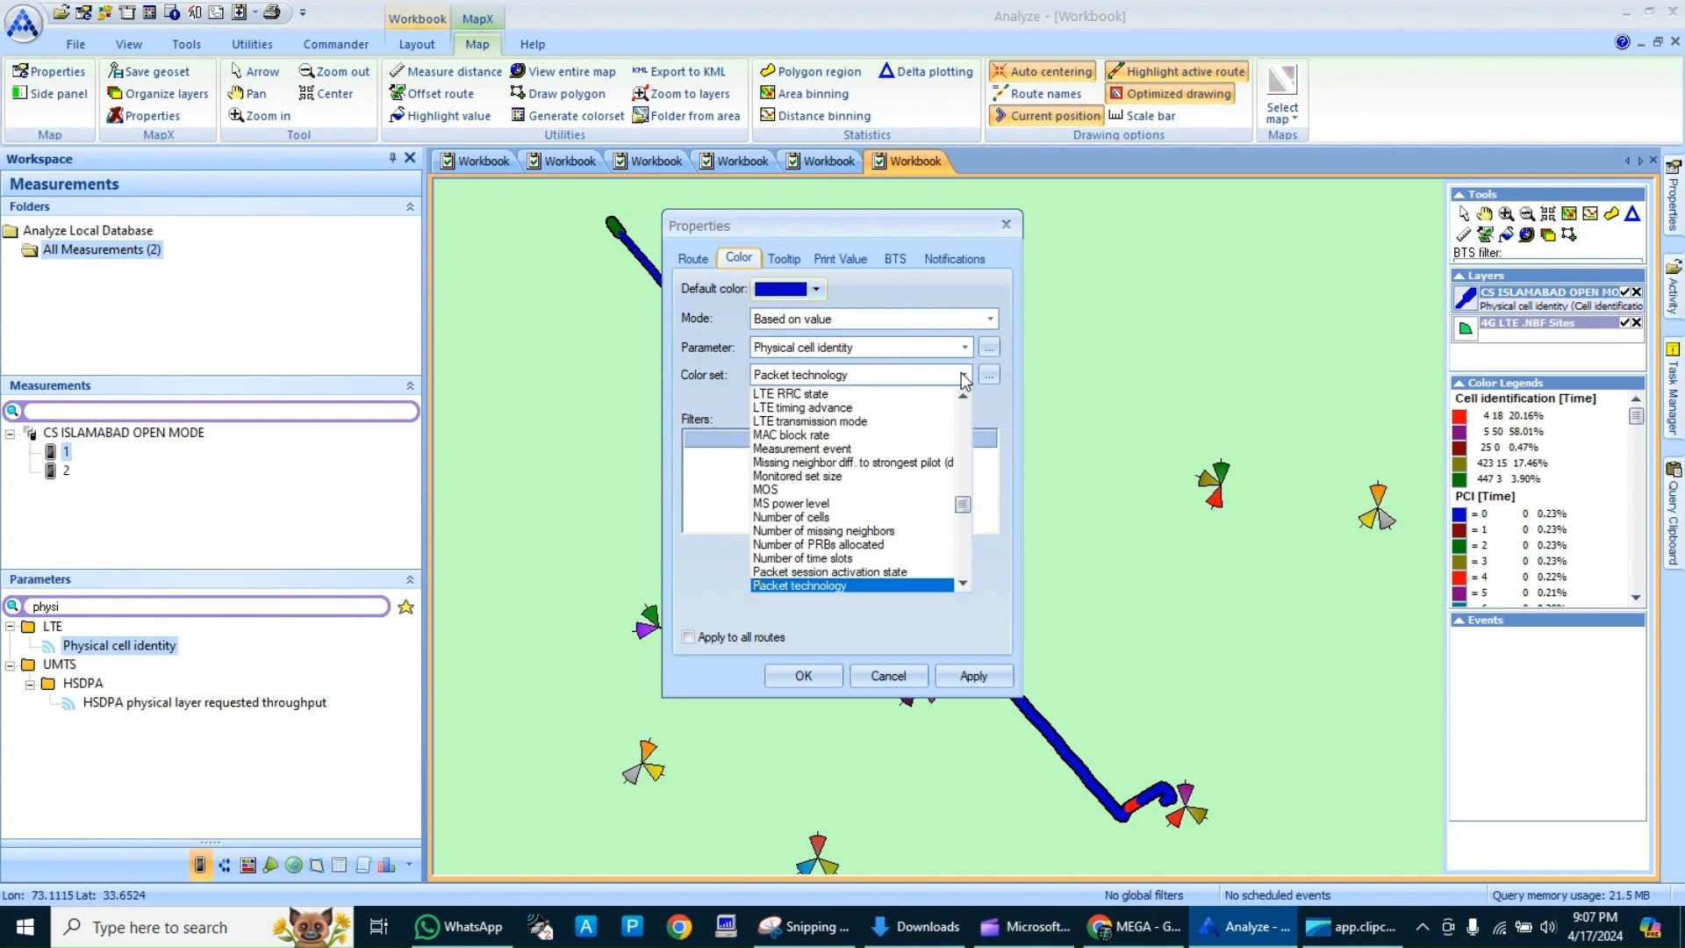
pyautogui.press('Down')
pyautogui.press('Down')
pyautogui.press('Down')
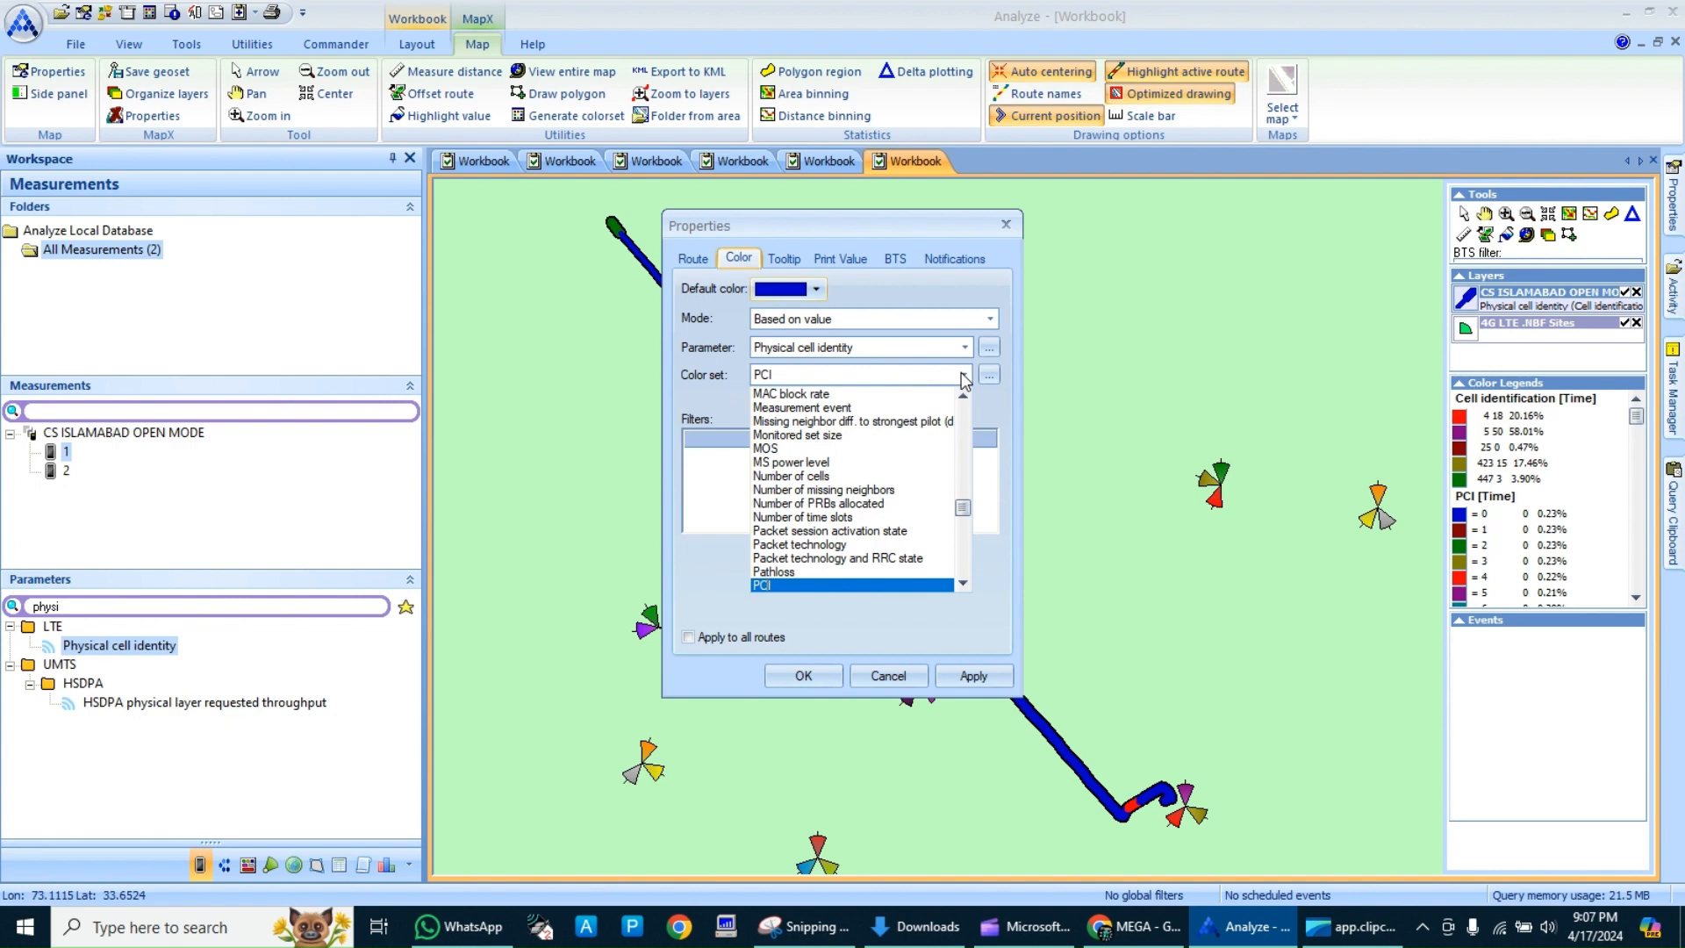
pyautogui.press('Return')
pyautogui.click(956, 673)
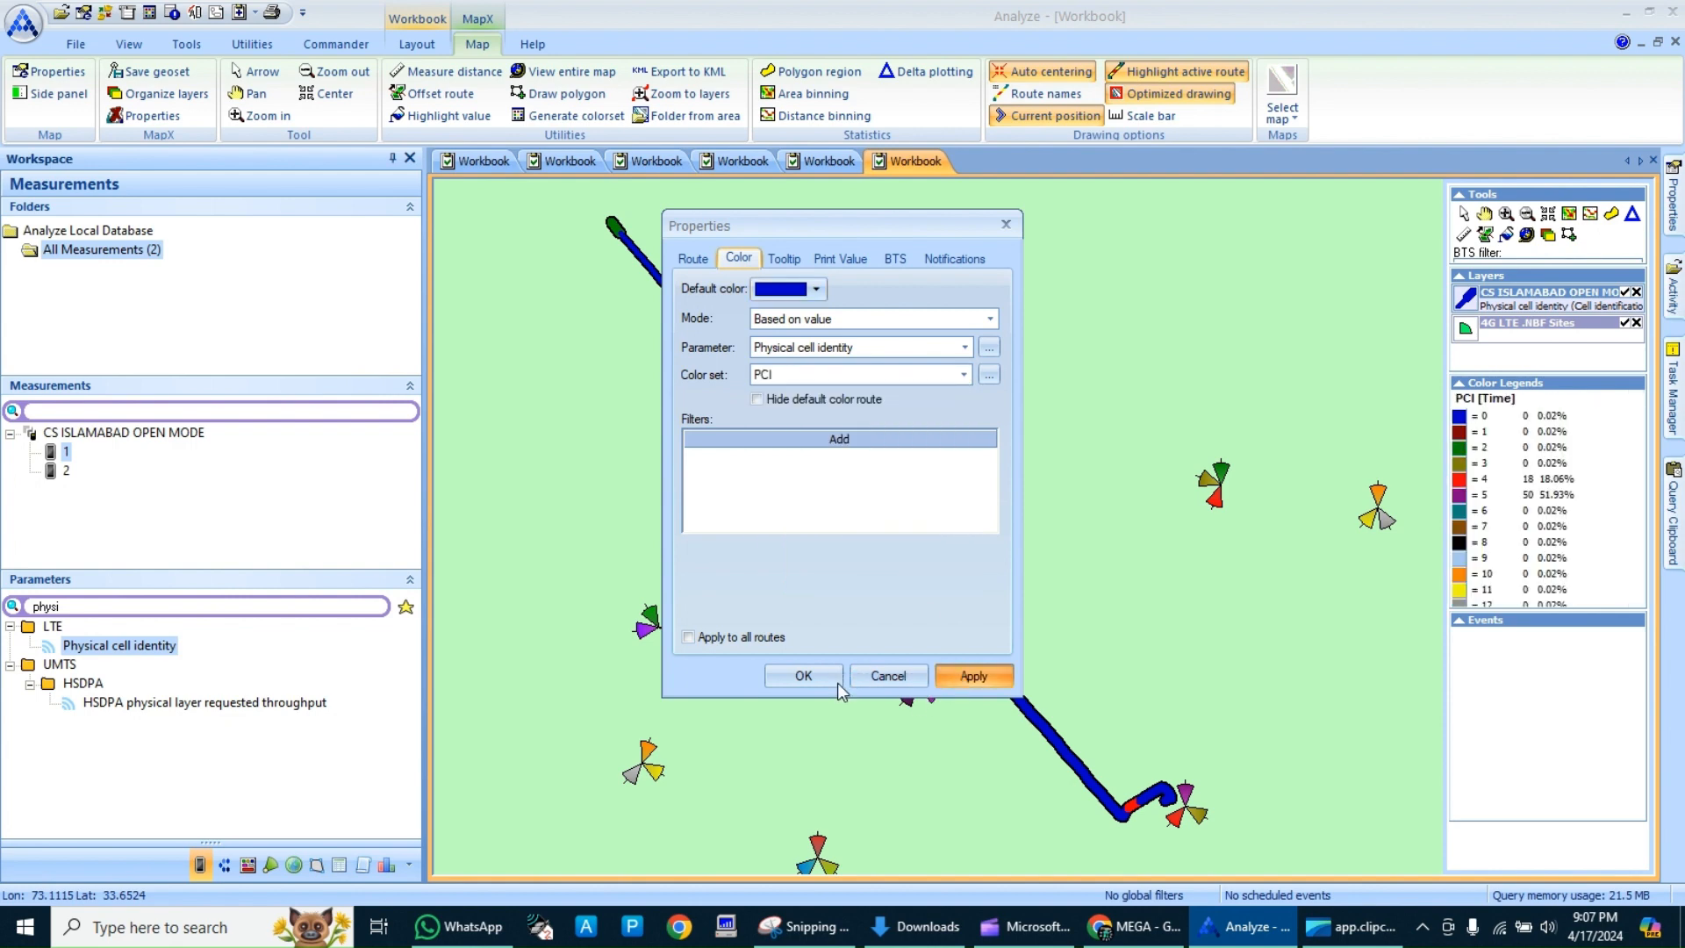
pyautogui.click(819, 682)
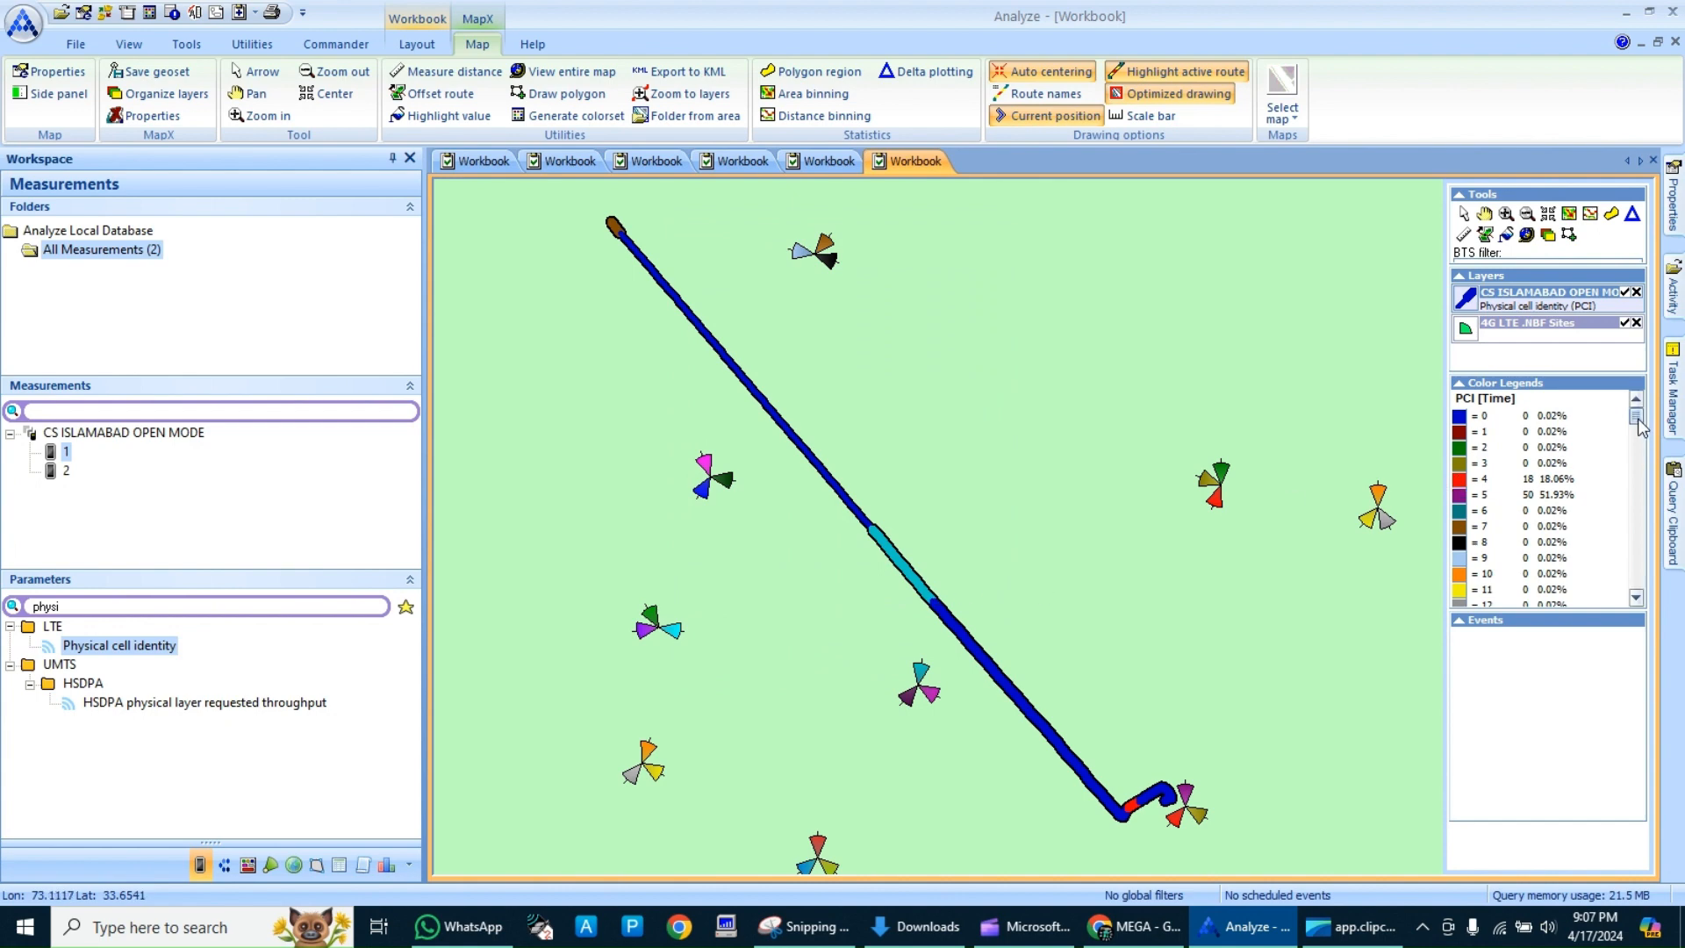
# - Check the PCI of the sector nearest the route's northern end and find its entry in the color legend
pyautogui.moveTo(1638, 416); pyautogui.dragTo(1641, 580)
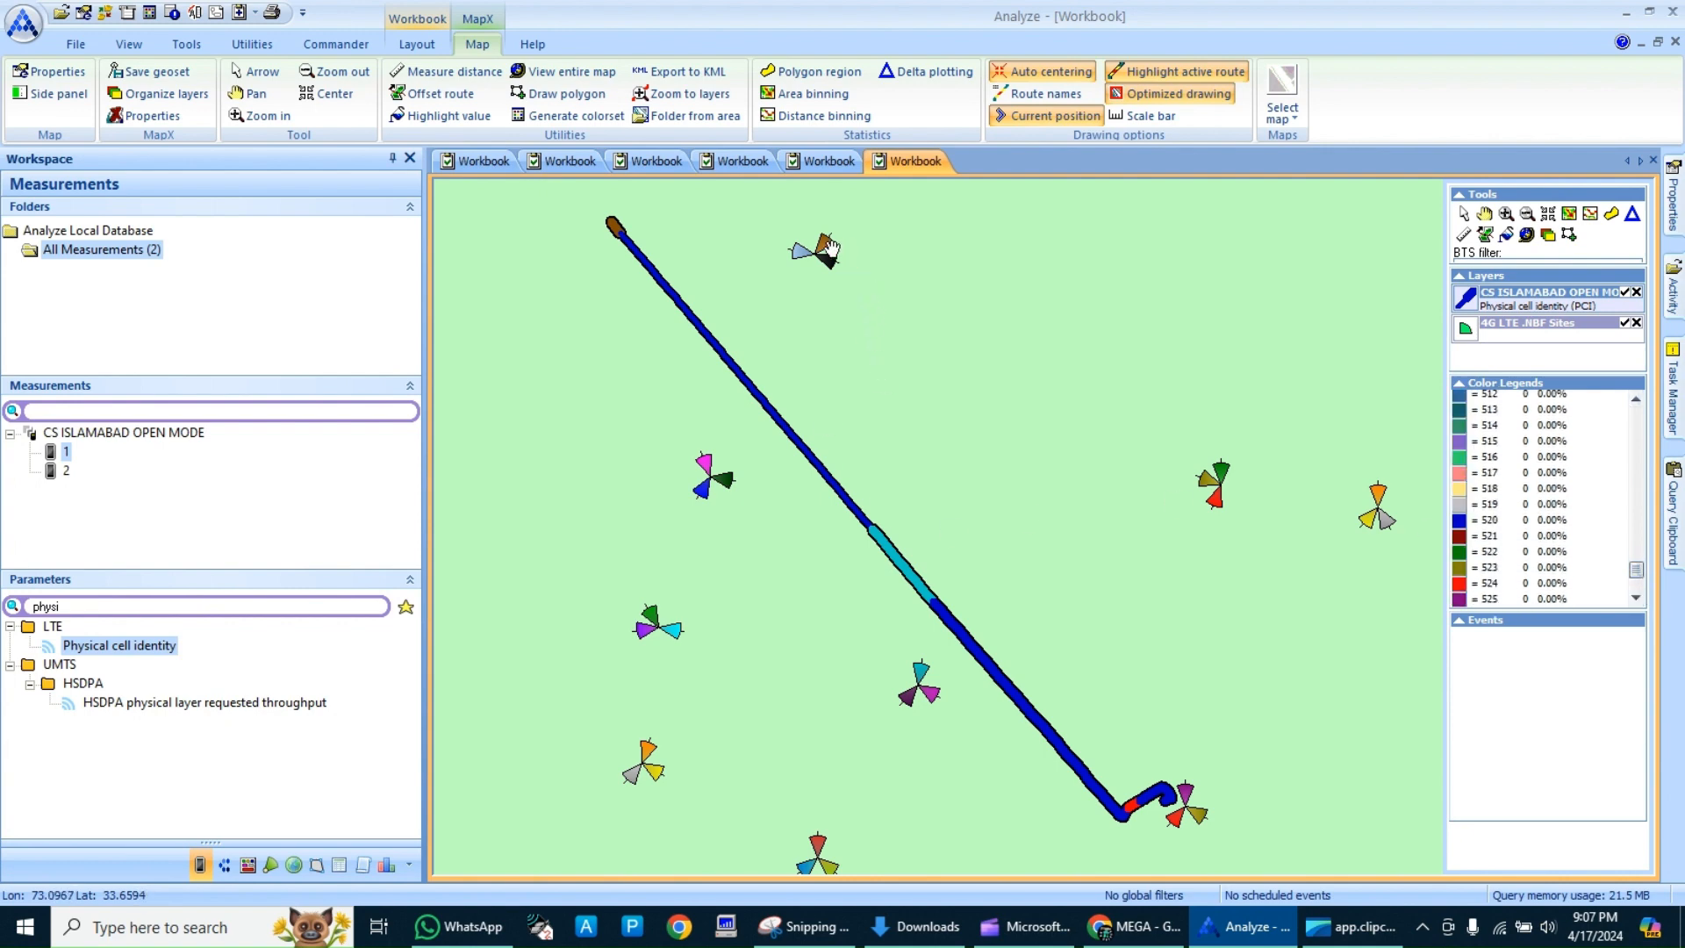
pyautogui.moveTo(824, 244)
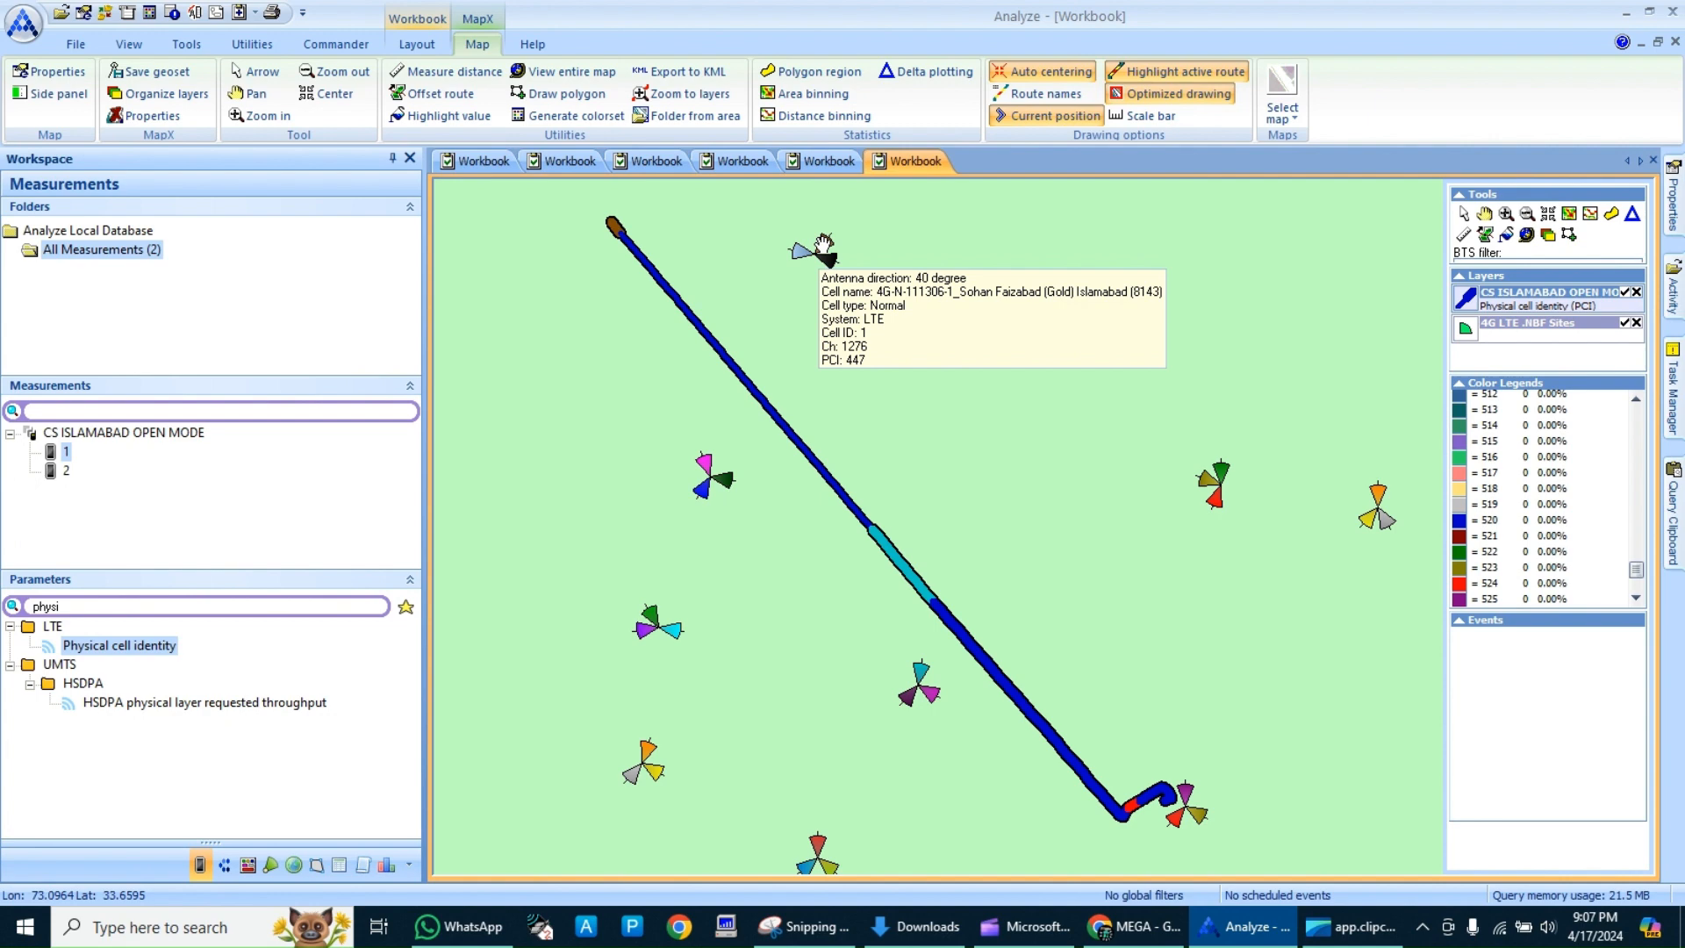
pyautogui.scroll(20, 1531, 443)
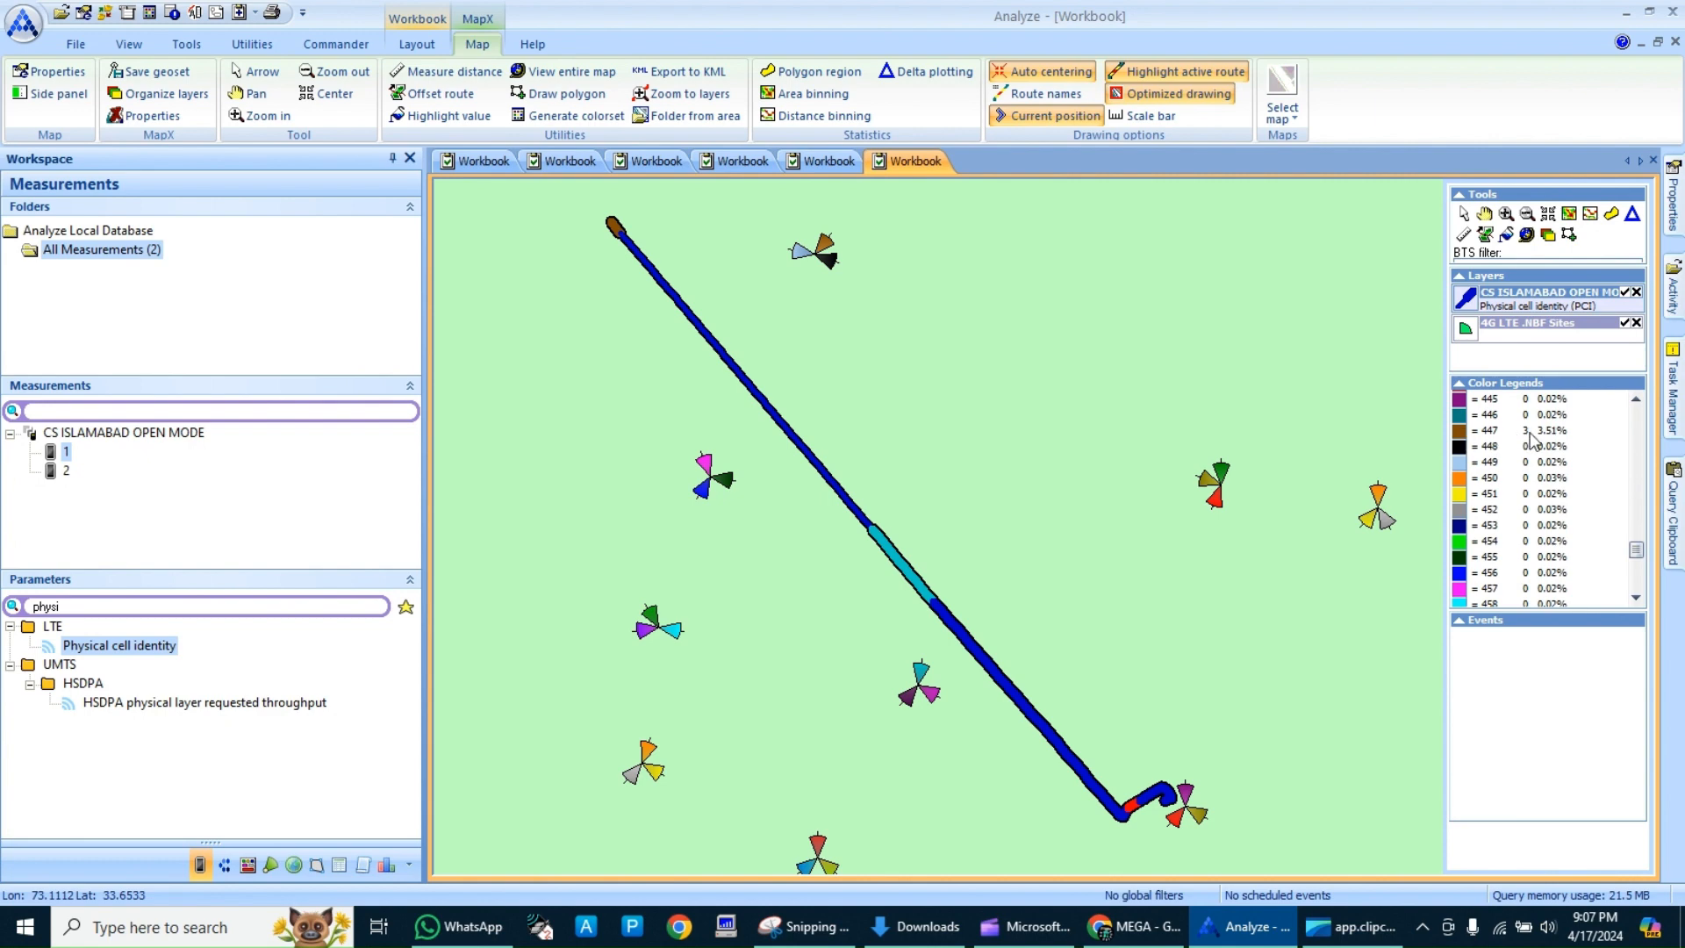
# - Try to hide the inactive colors in the map's PCI color legend
pyautogui.rightClick(1569, 438)
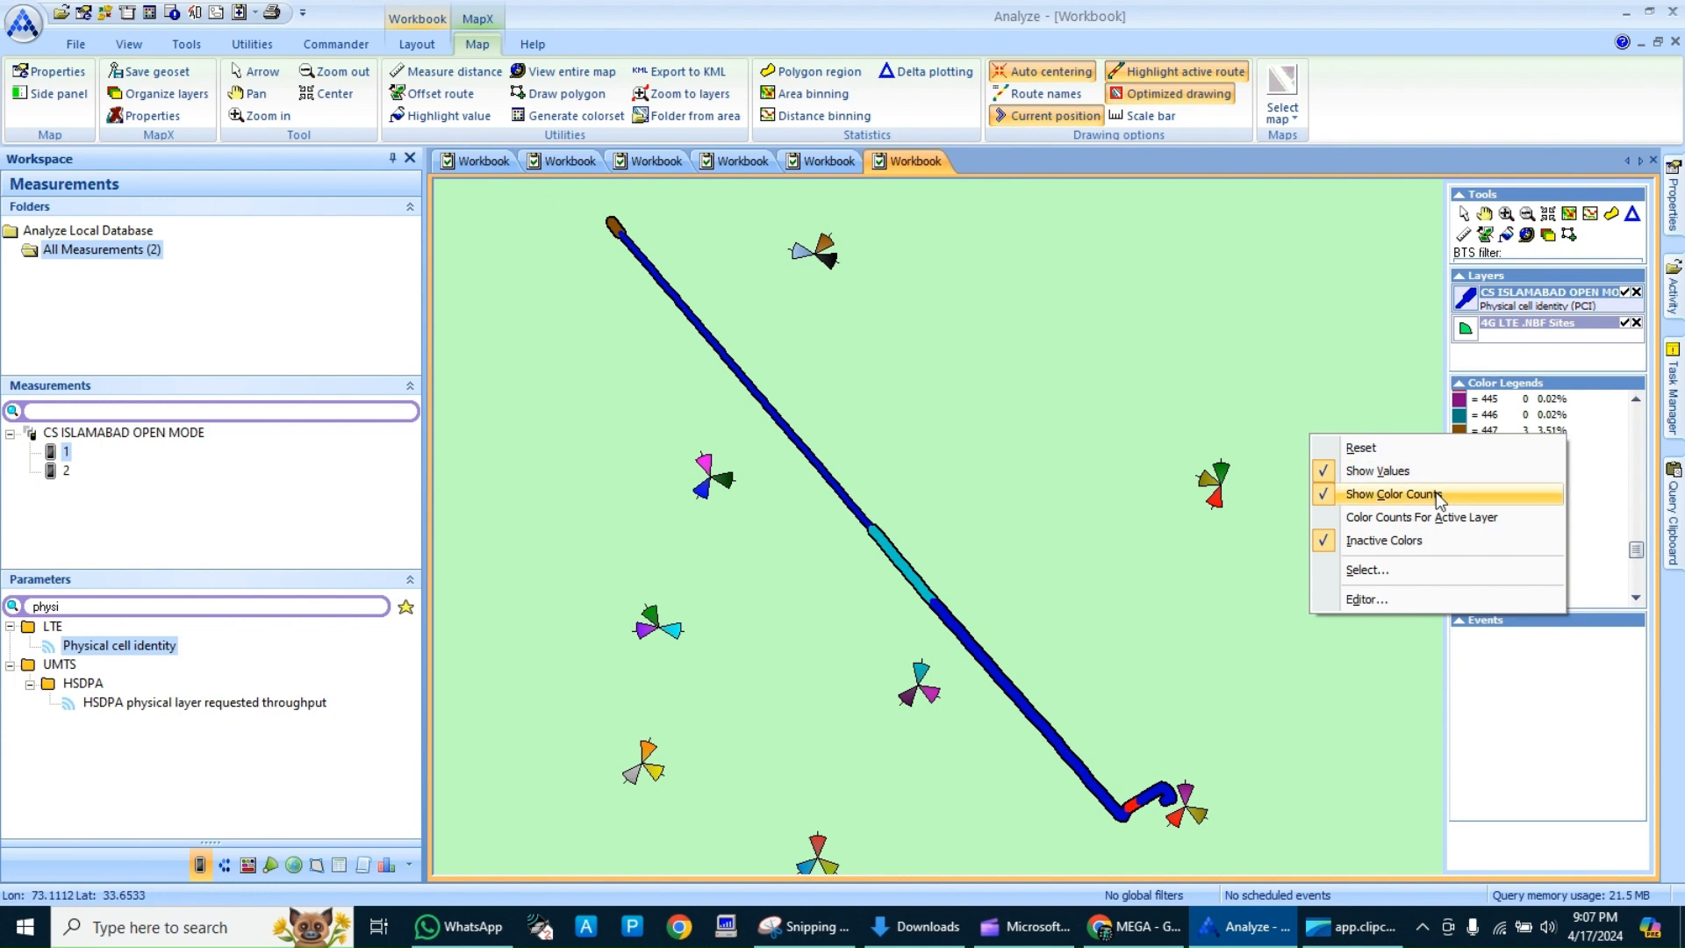
pyautogui.click(1425, 537)
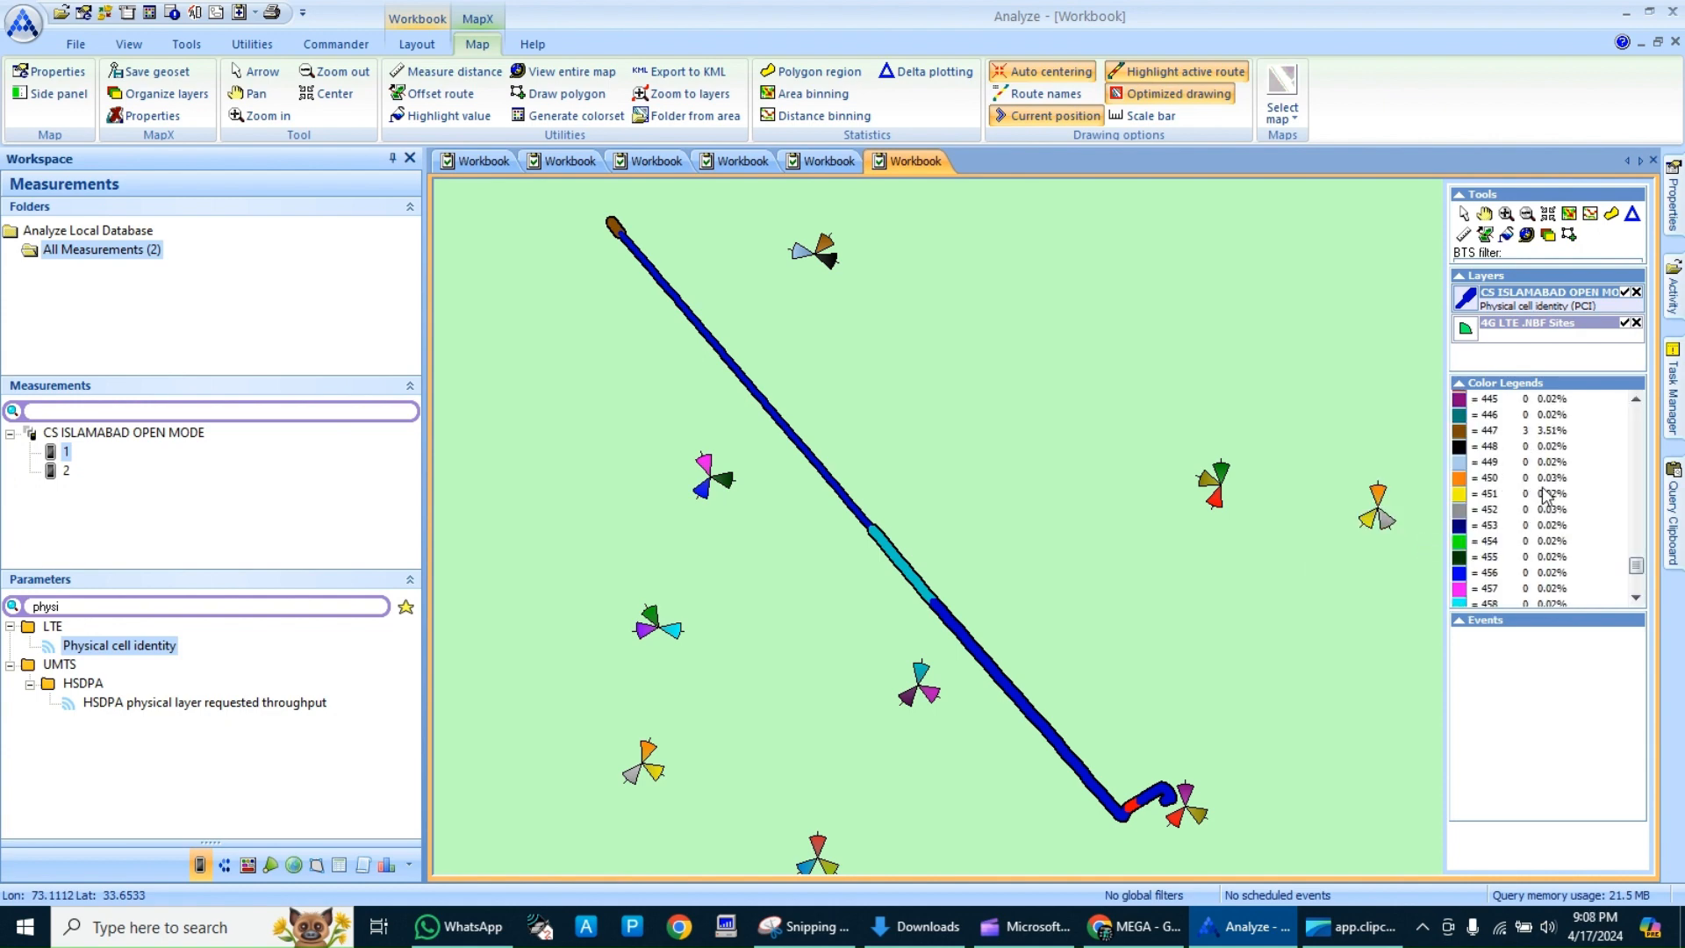
pyautogui.click(1638, 562)
# - Hide the default color route in the physical cell identity route layer's color properties and apply it
pyautogui.rightClick(1555, 335)
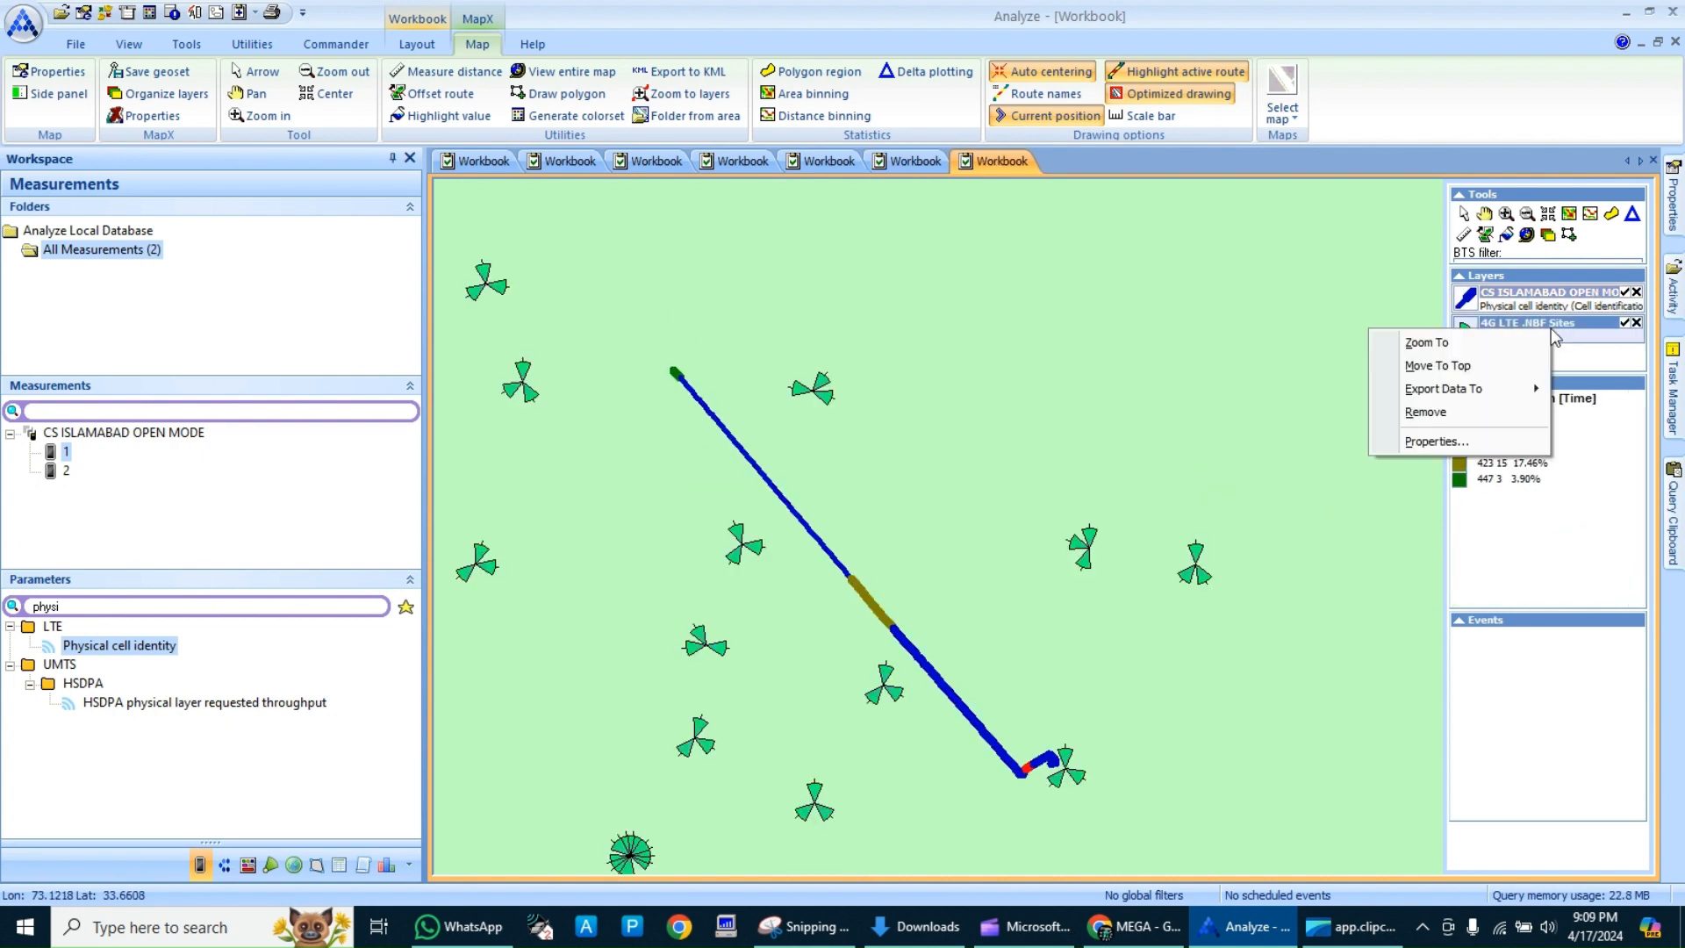
pyautogui.click(1557, 301)
pyautogui.rightClick(1556, 300)
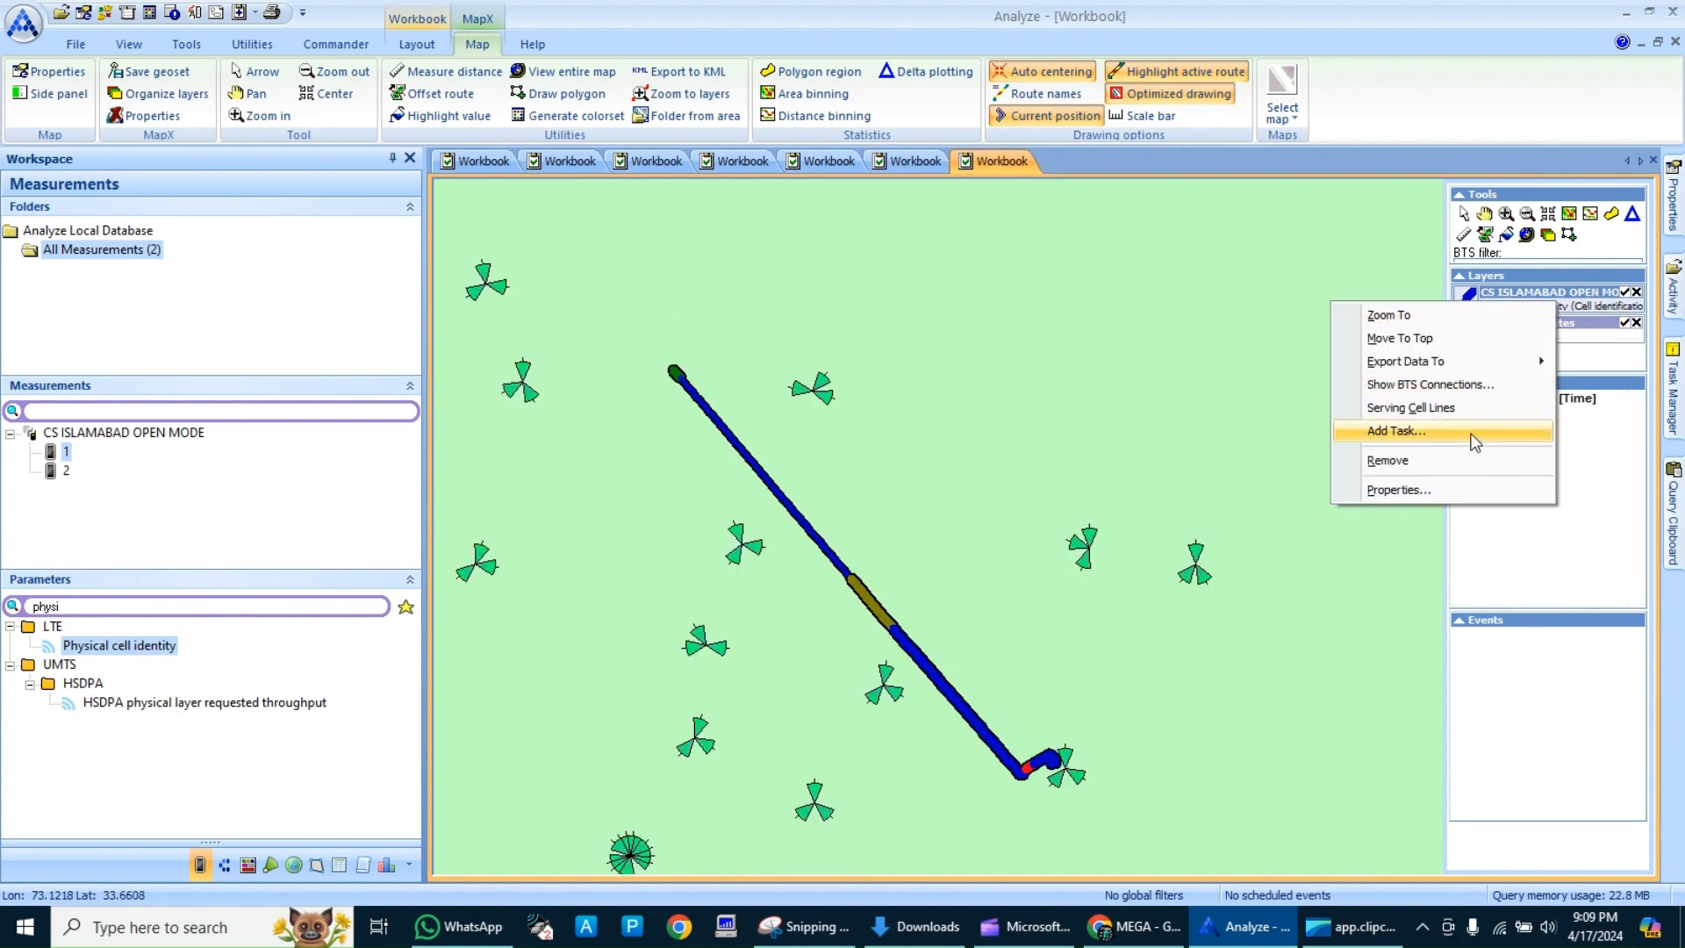
pyautogui.click(1444, 490)
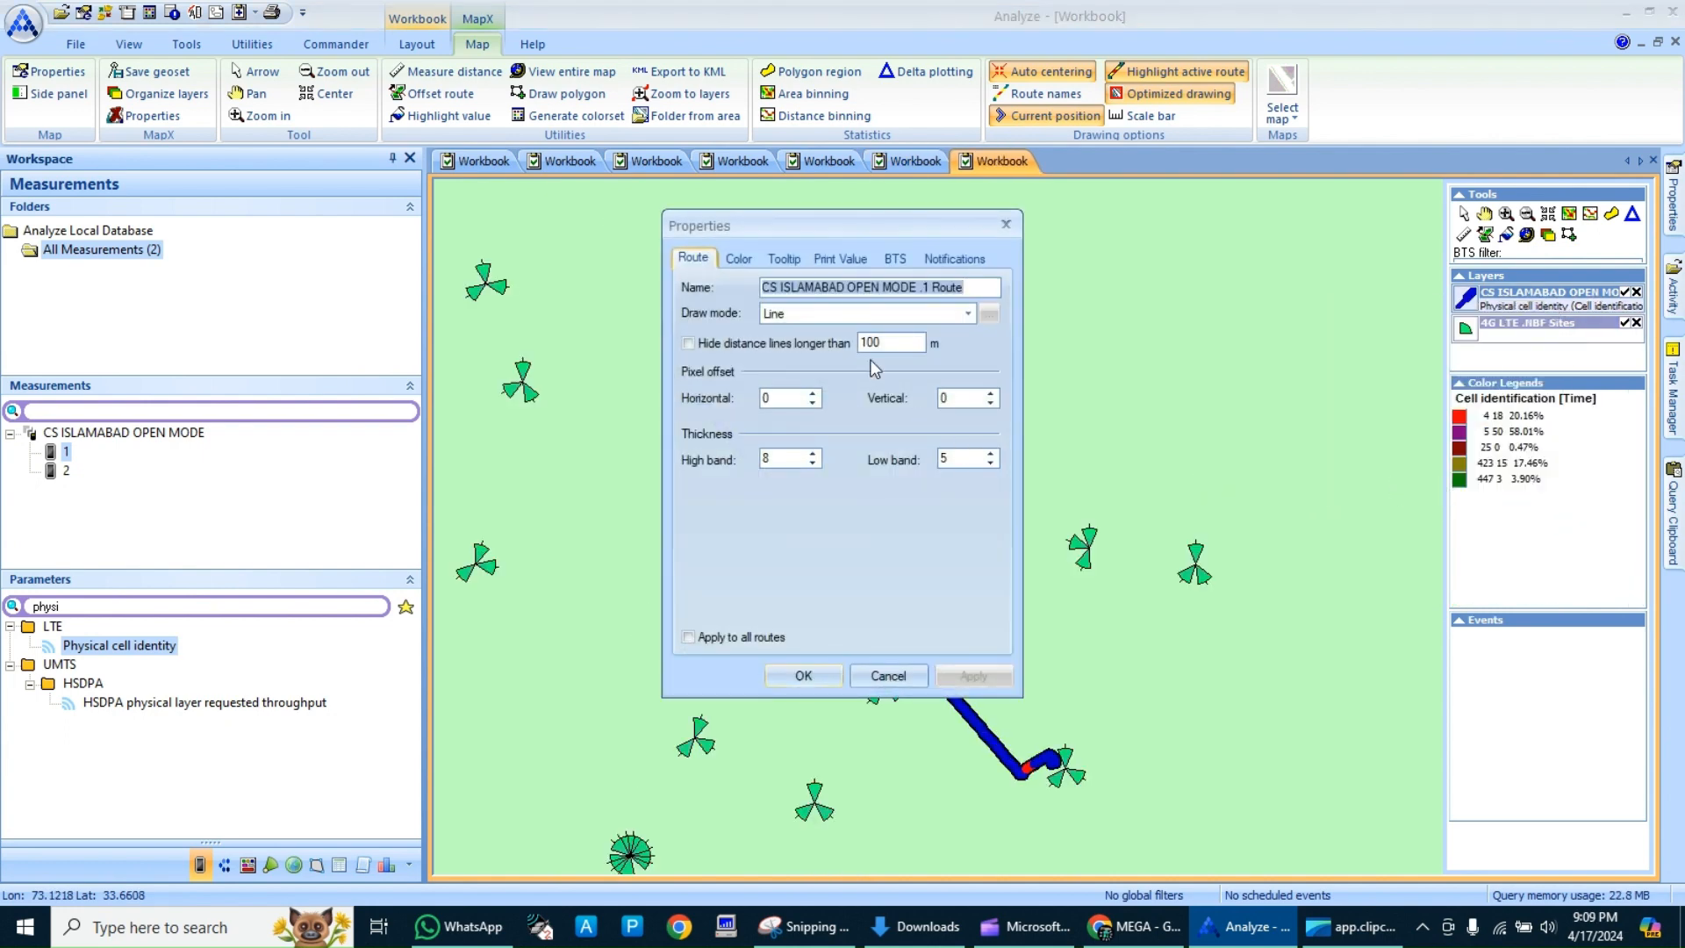
pyautogui.click(739, 258)
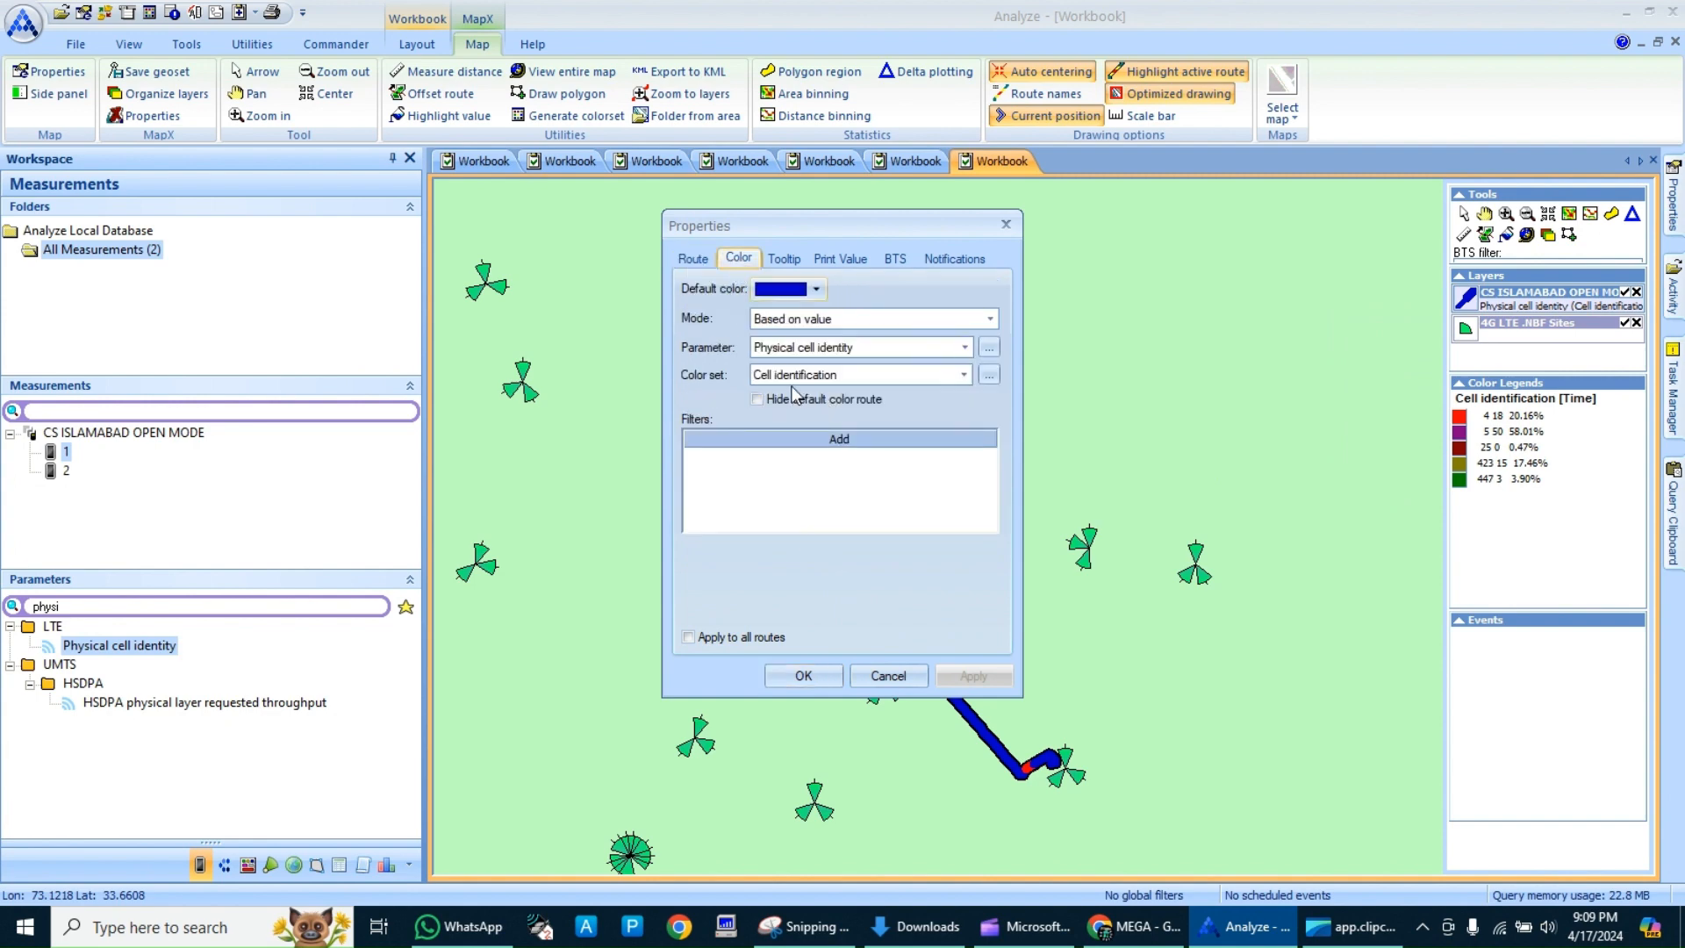
pyautogui.click(811, 396)
pyautogui.click(966, 678)
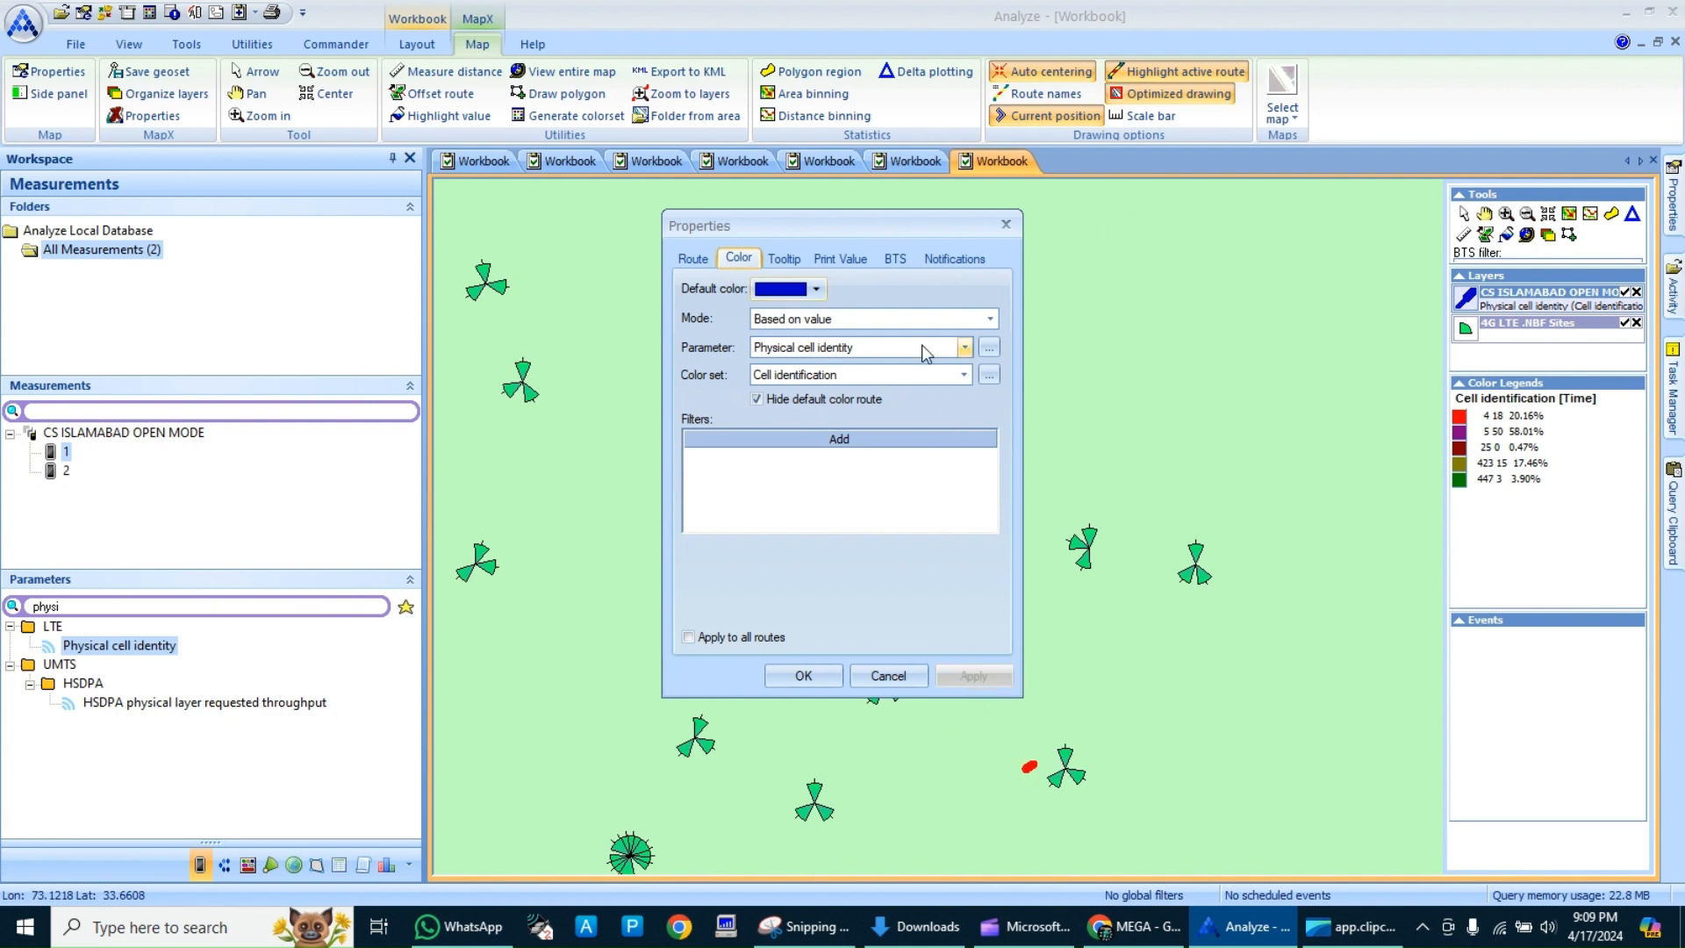
# - Restore the default color route of the physical cell identity layer, apply it and close the layer properties
pyautogui.moveTo(895, 230); pyautogui.dragTo(1232, 229)
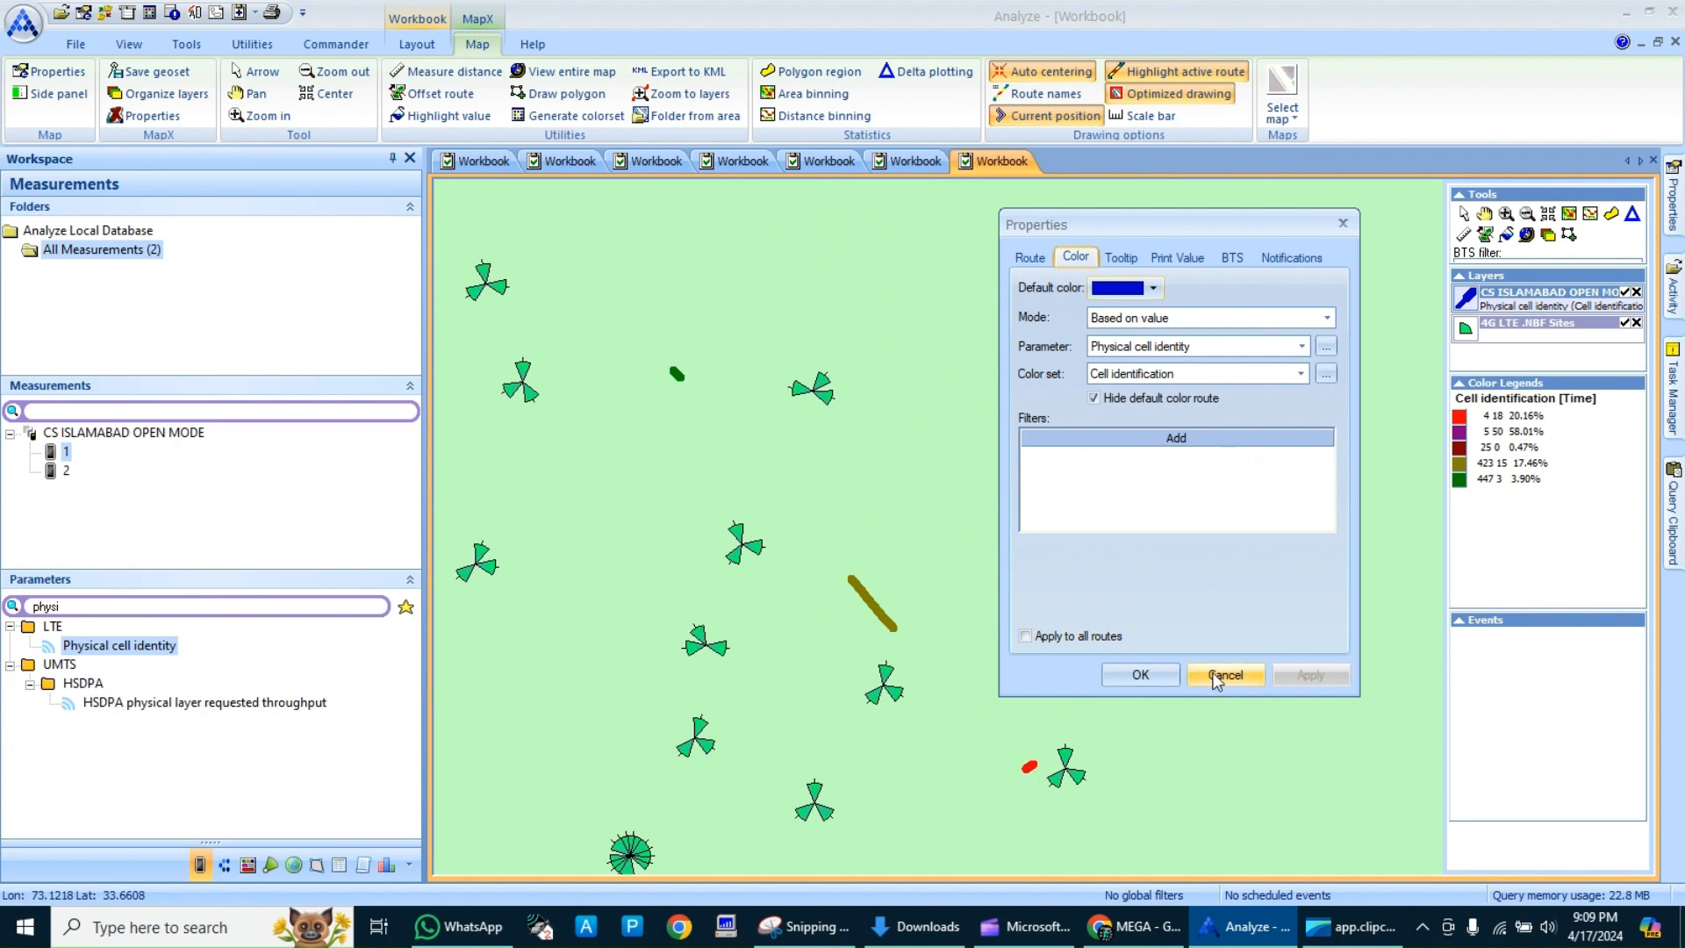
pyautogui.click(1139, 405)
pyautogui.click(1303, 676)
pyautogui.click(1141, 673)
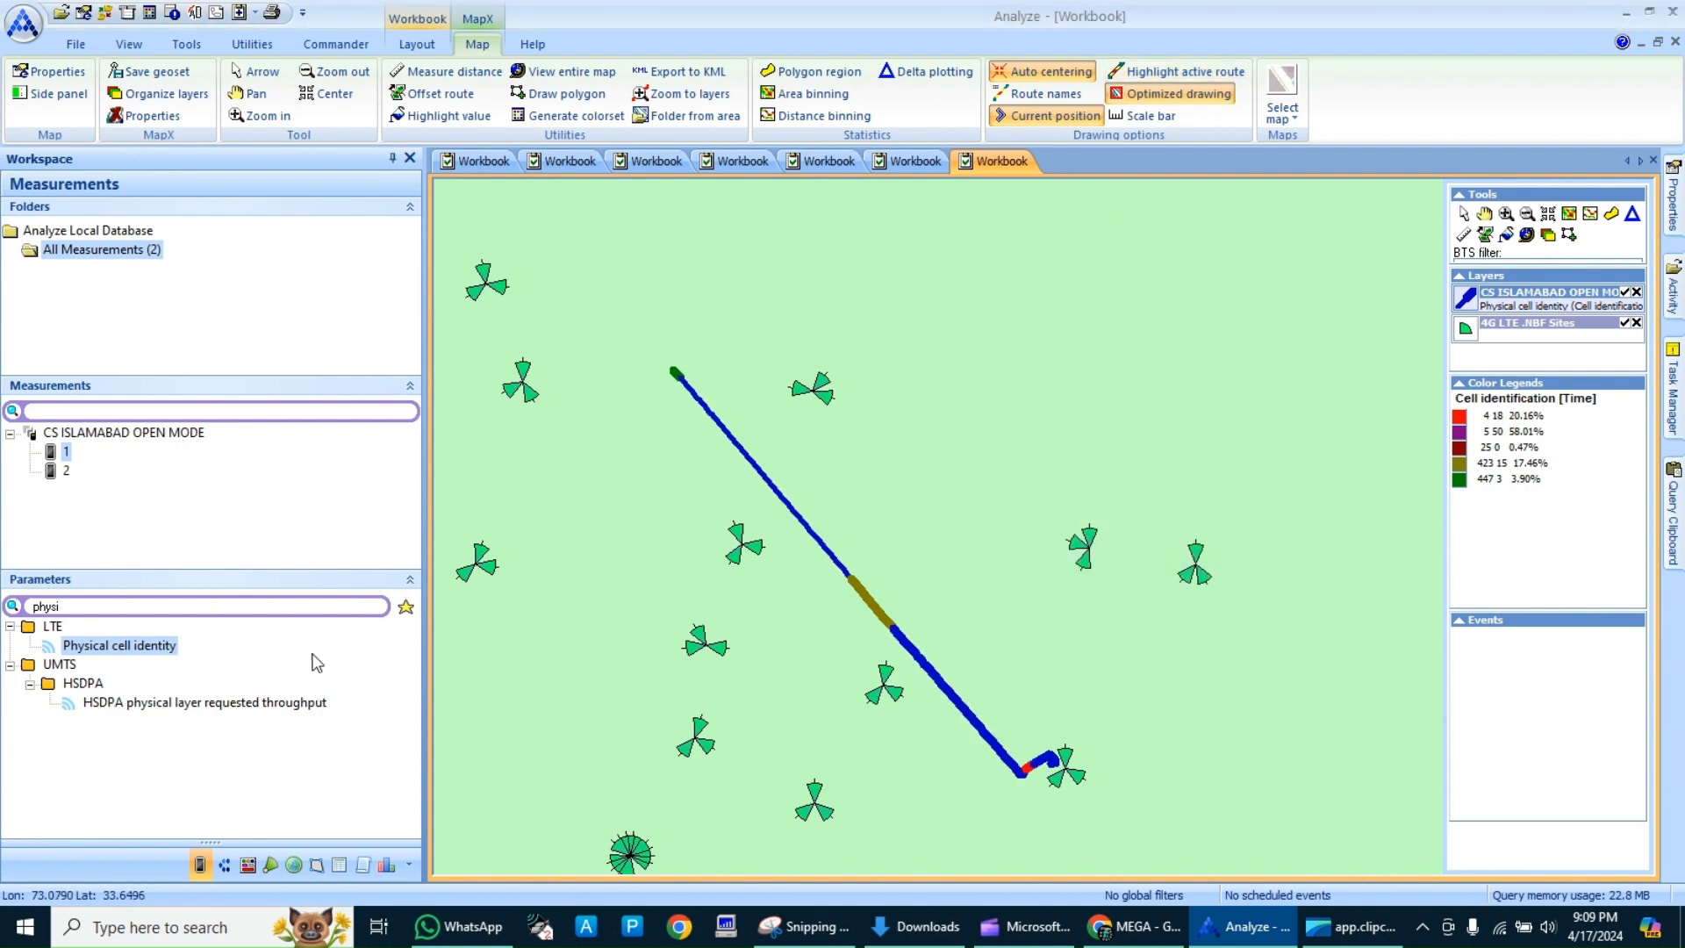
# - Find the LTE parameter RSRP Nth best and add it to the map with the filter N = 1
pyautogui.doubleClick(249, 607)
pyautogui.press('BackSpace')
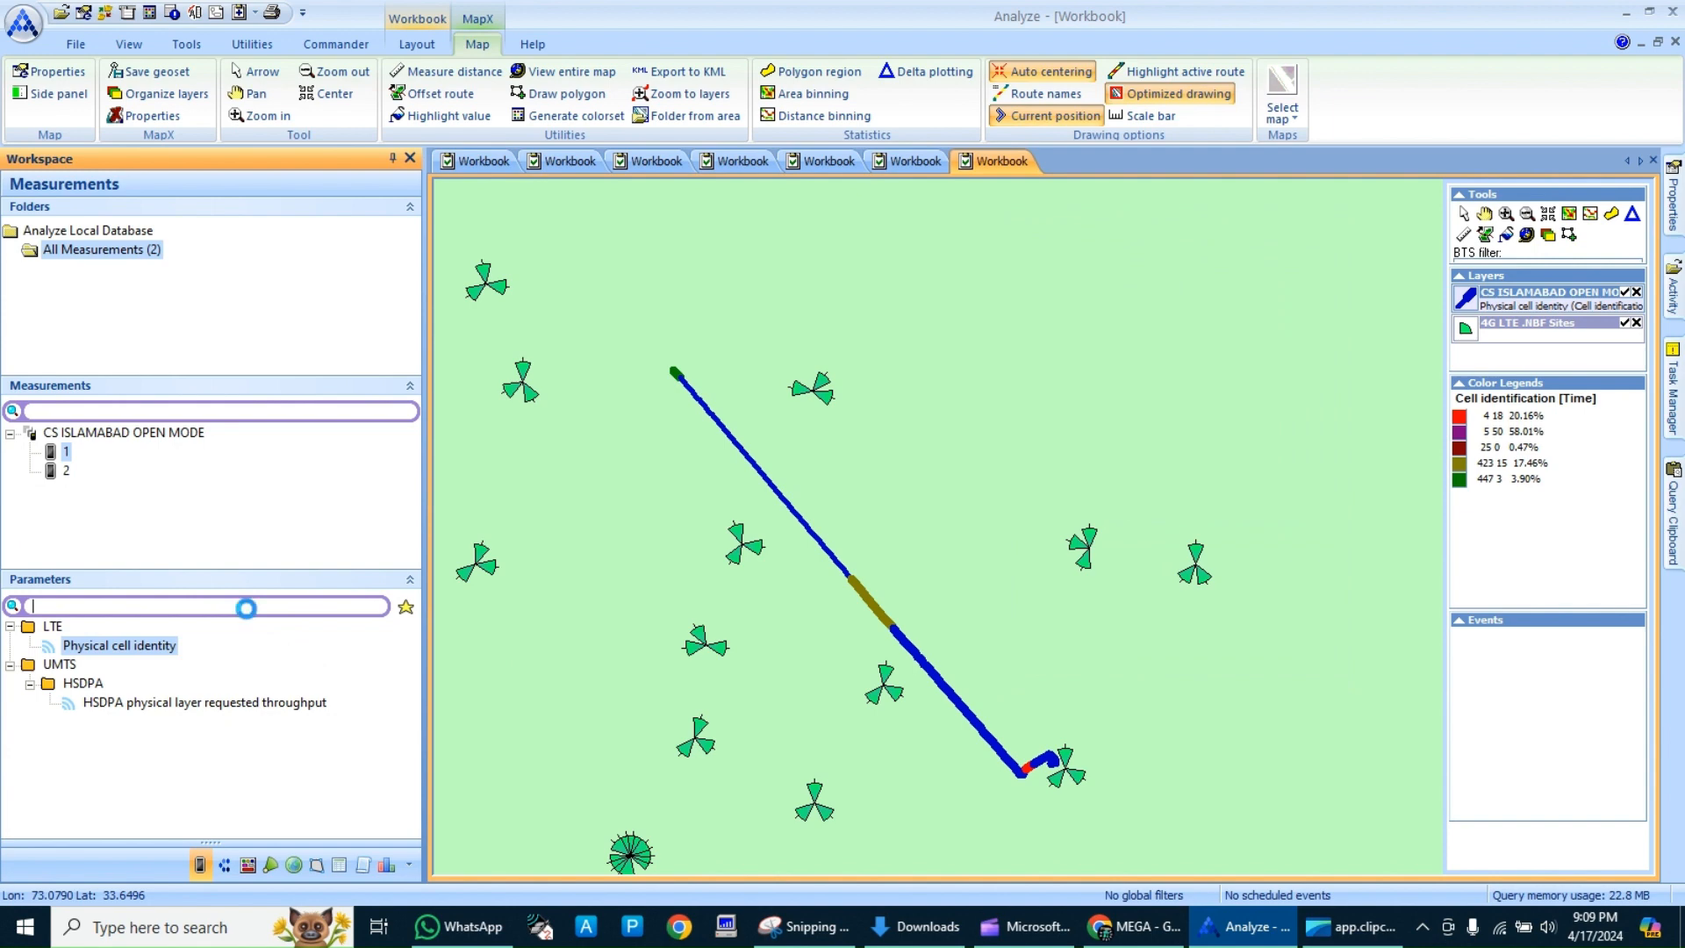
pyautogui.write('rsrp')
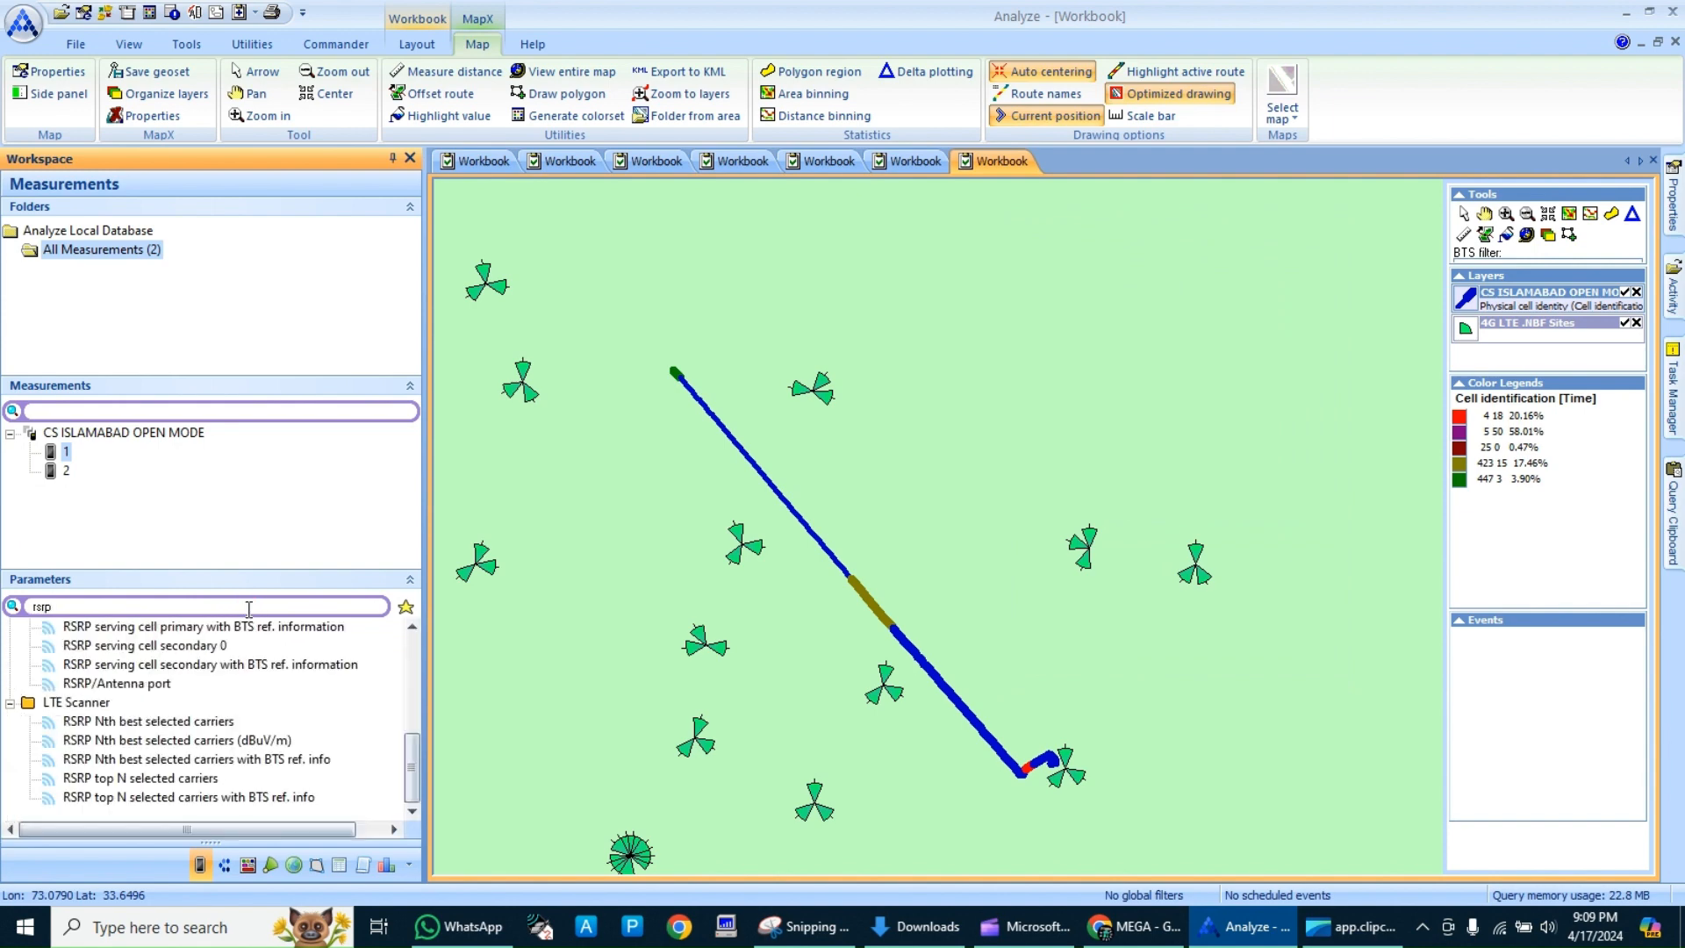
pyautogui.scroll(5, 218, 703)
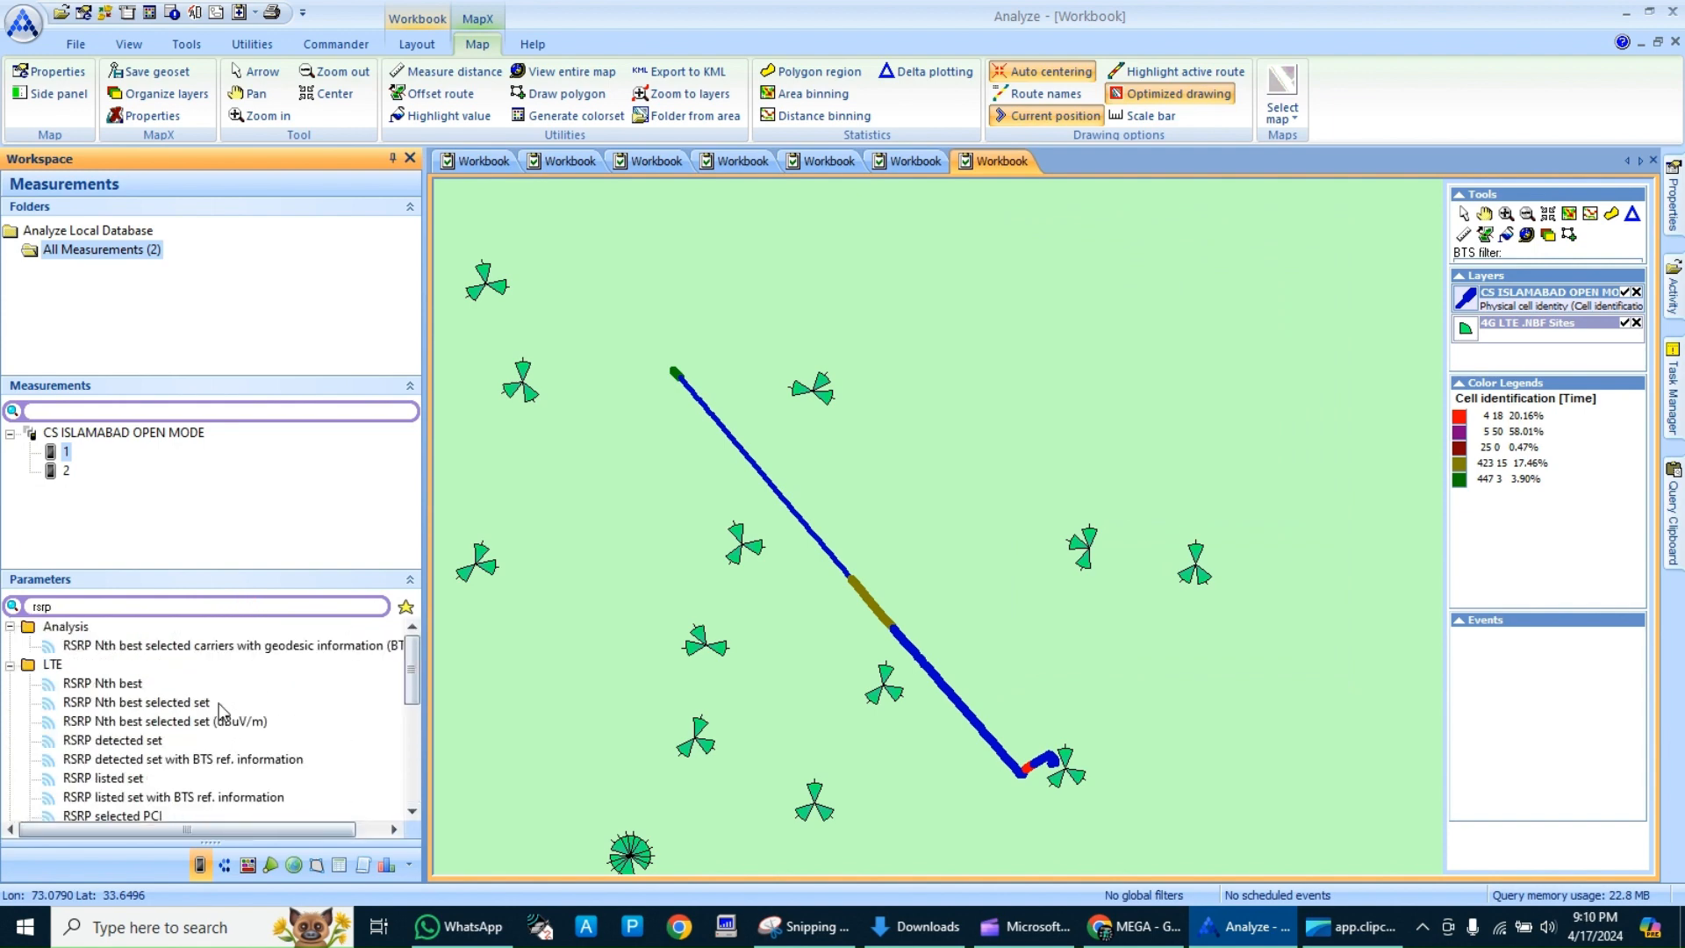
pyautogui.moveTo(128, 687); pyautogui.dragTo(735, 571)
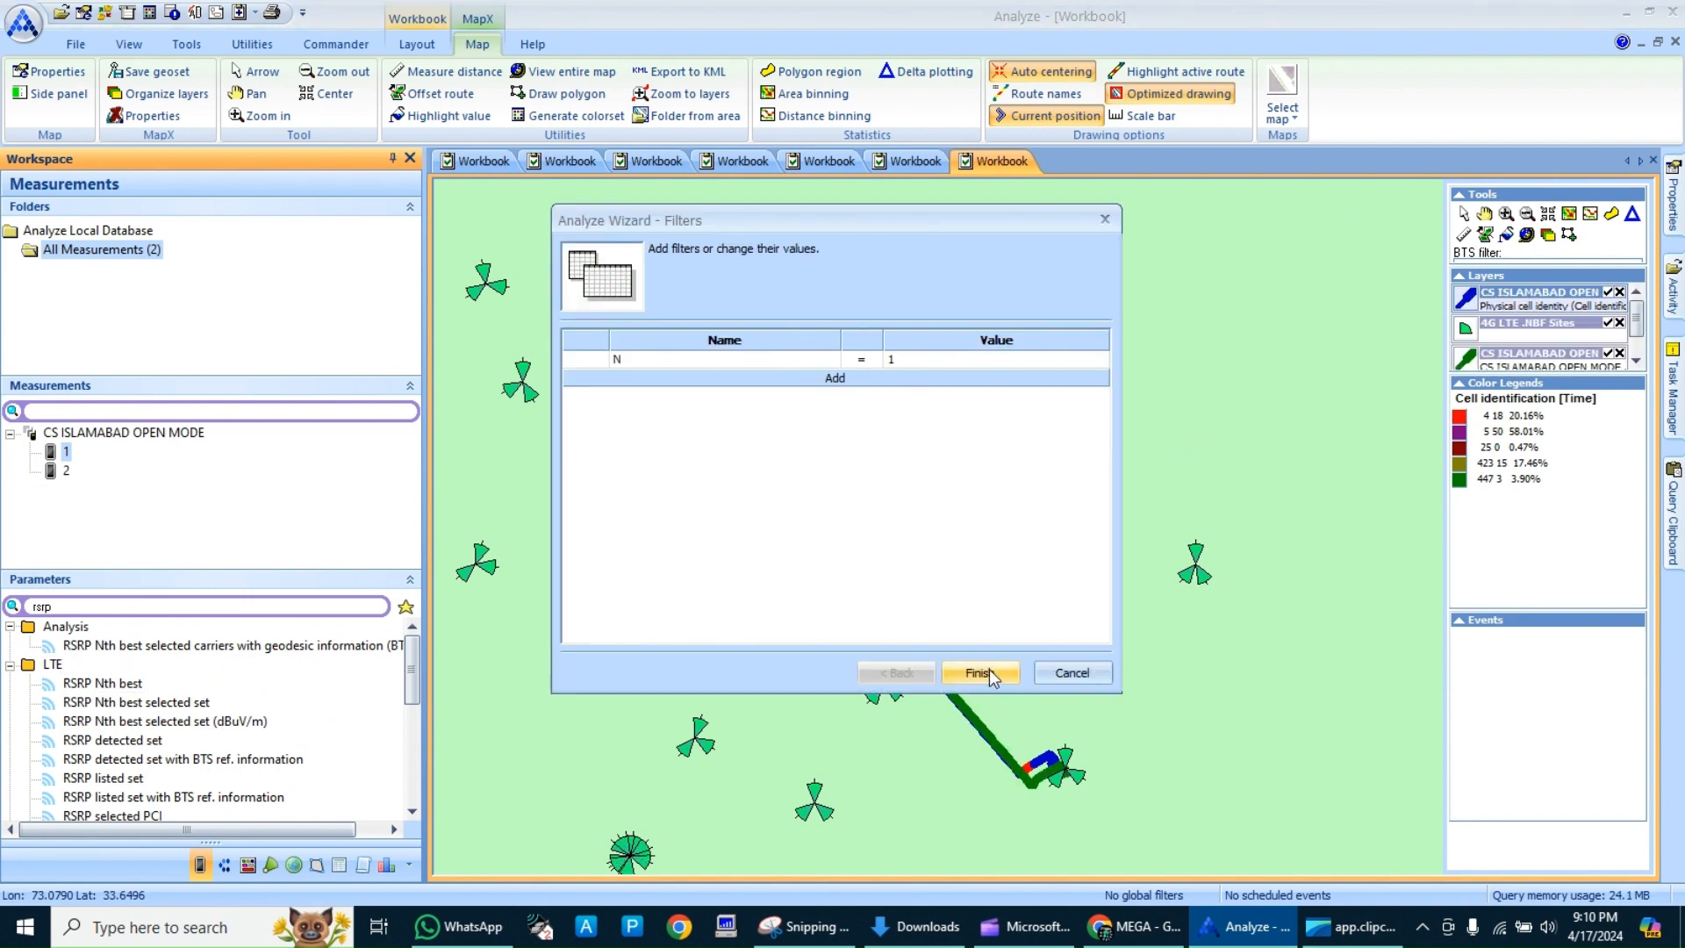
pyautogui.click(988, 669)
pyautogui.moveTo(1076, 540)
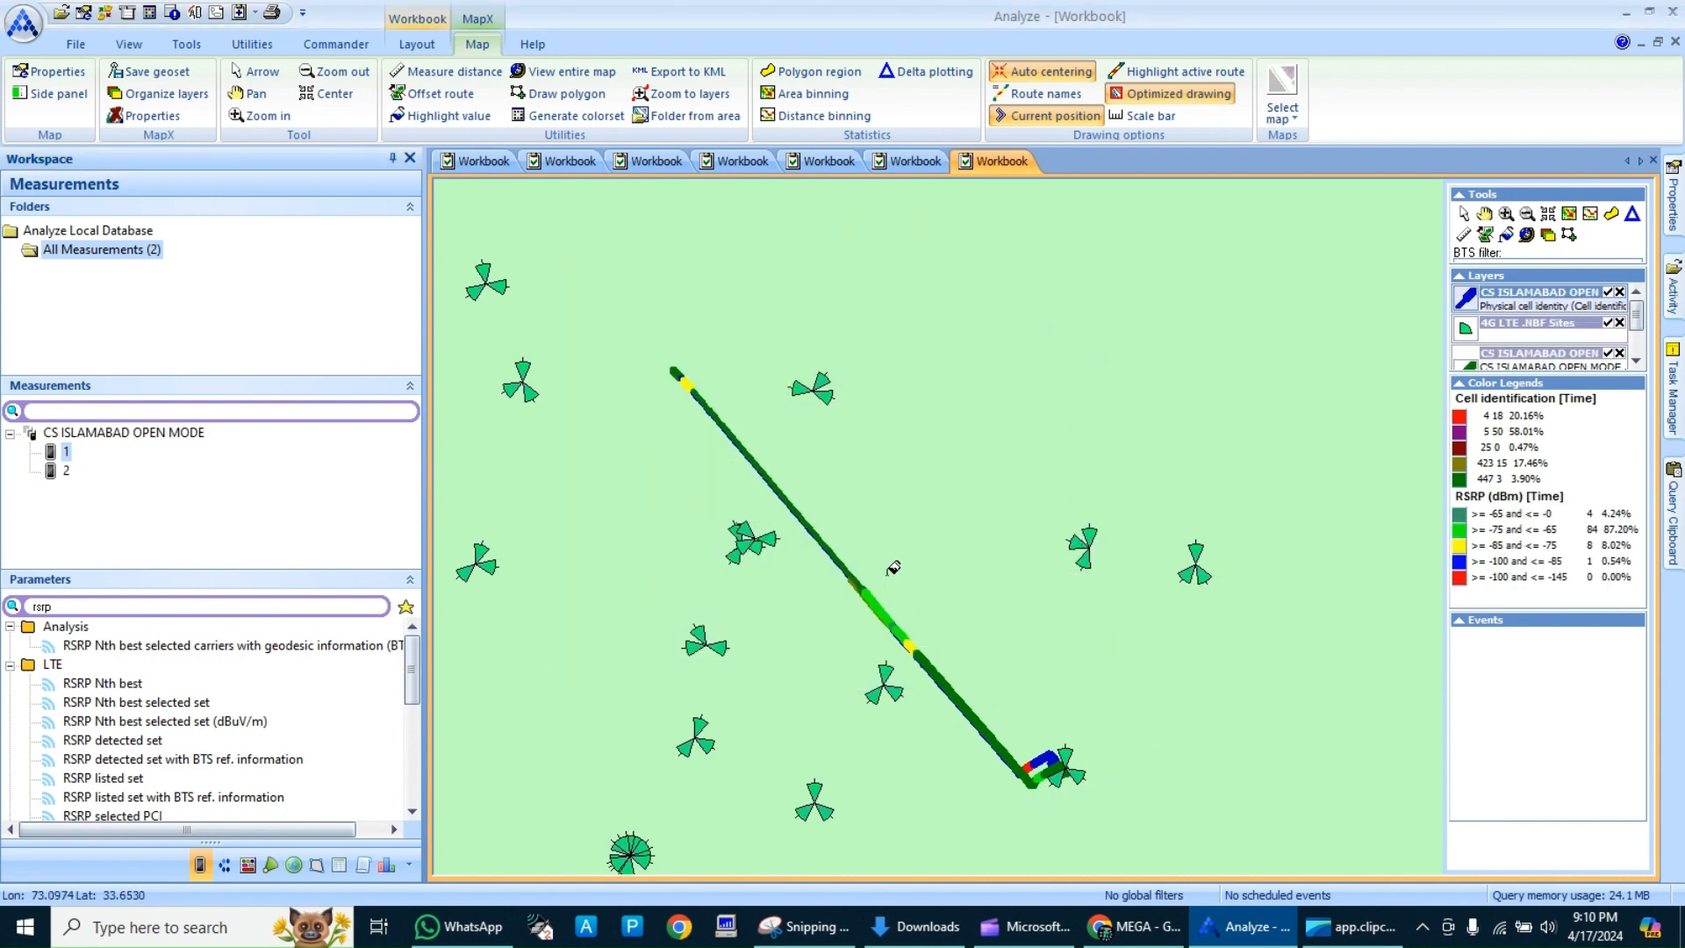
# - Hide the physical cell identity route layer on the map
pyautogui.click(1506, 213)
pyautogui.click(960, 617)
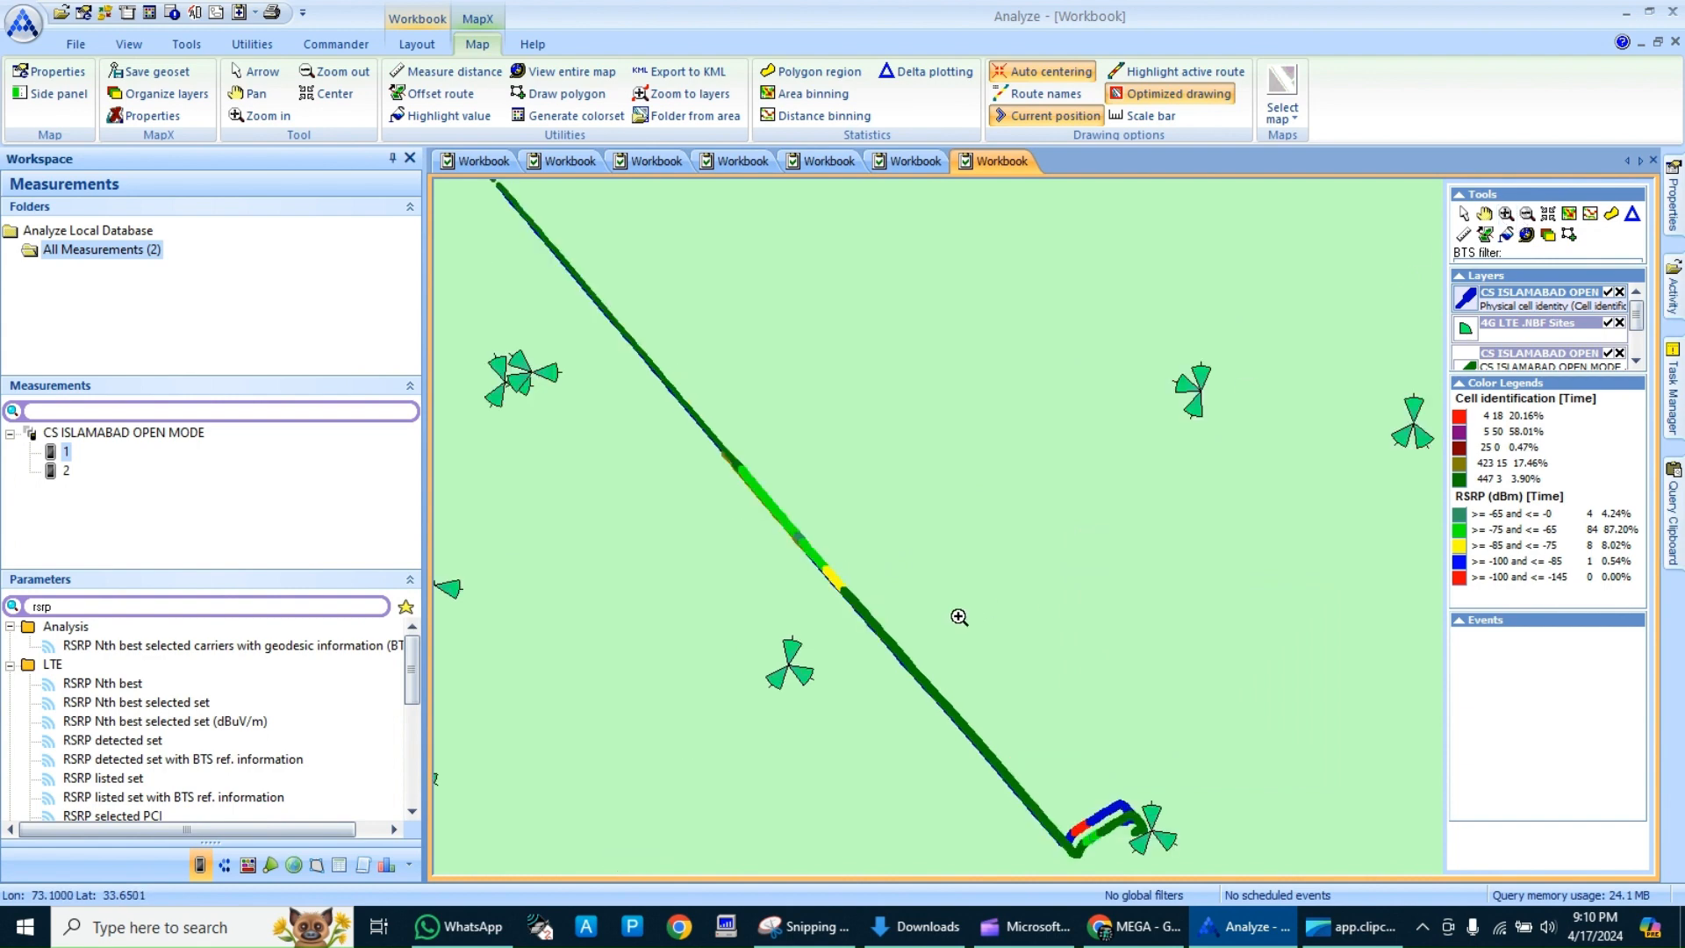
pyautogui.click(844, 668)
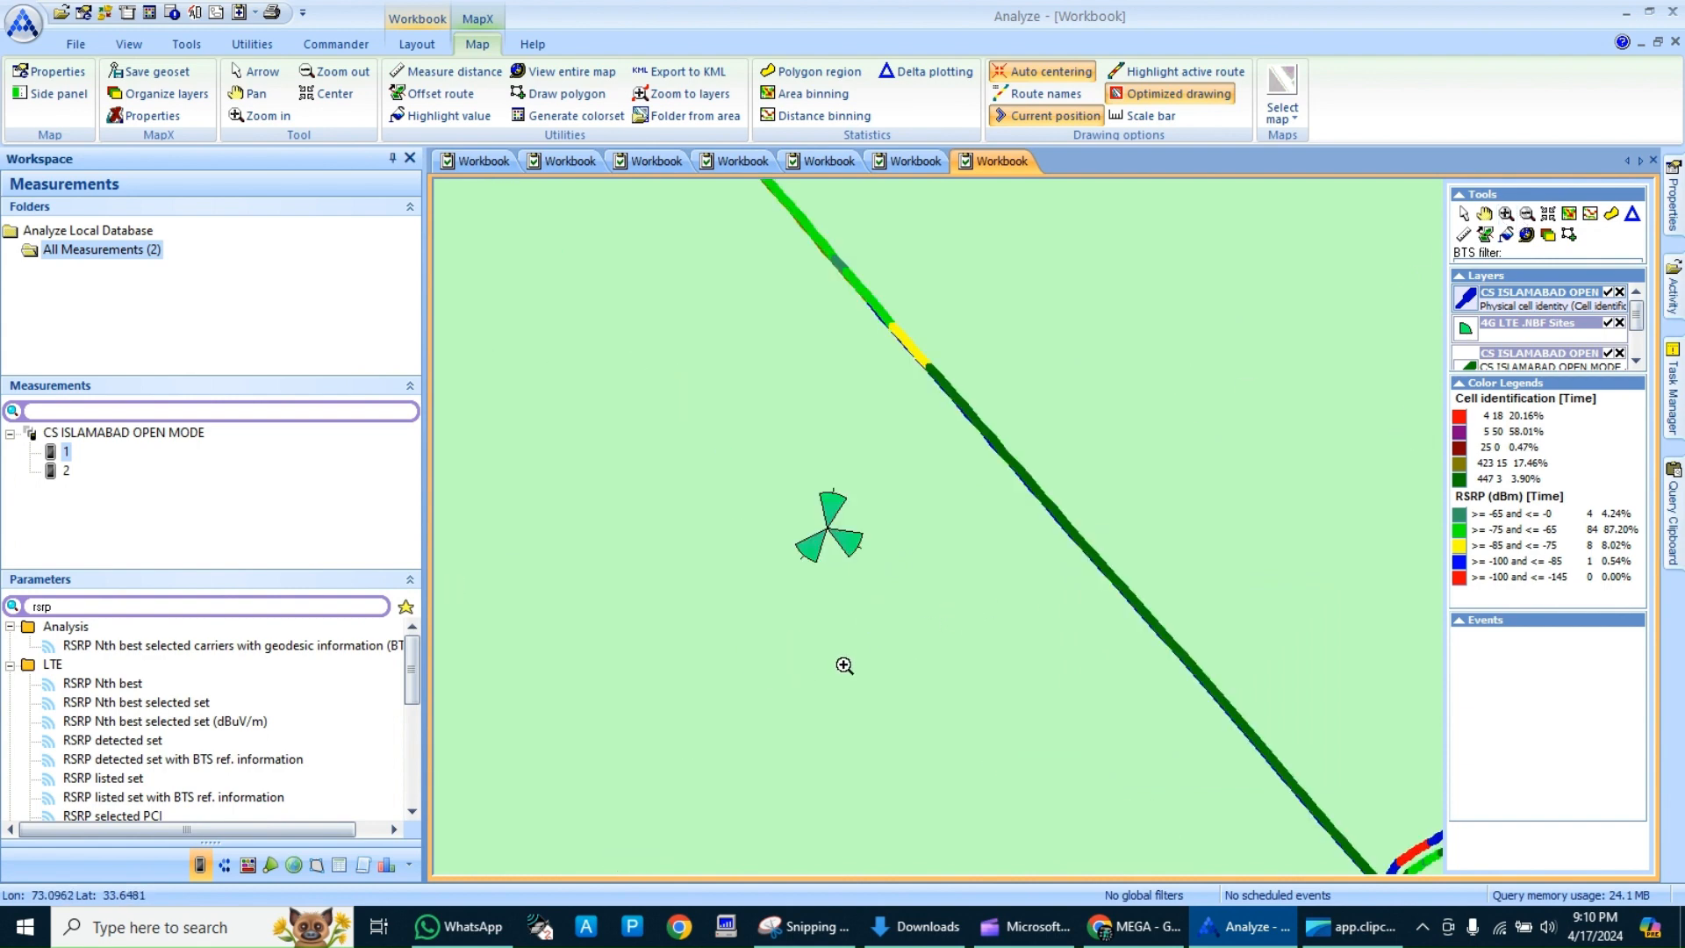
pyautogui.click(1610, 295)
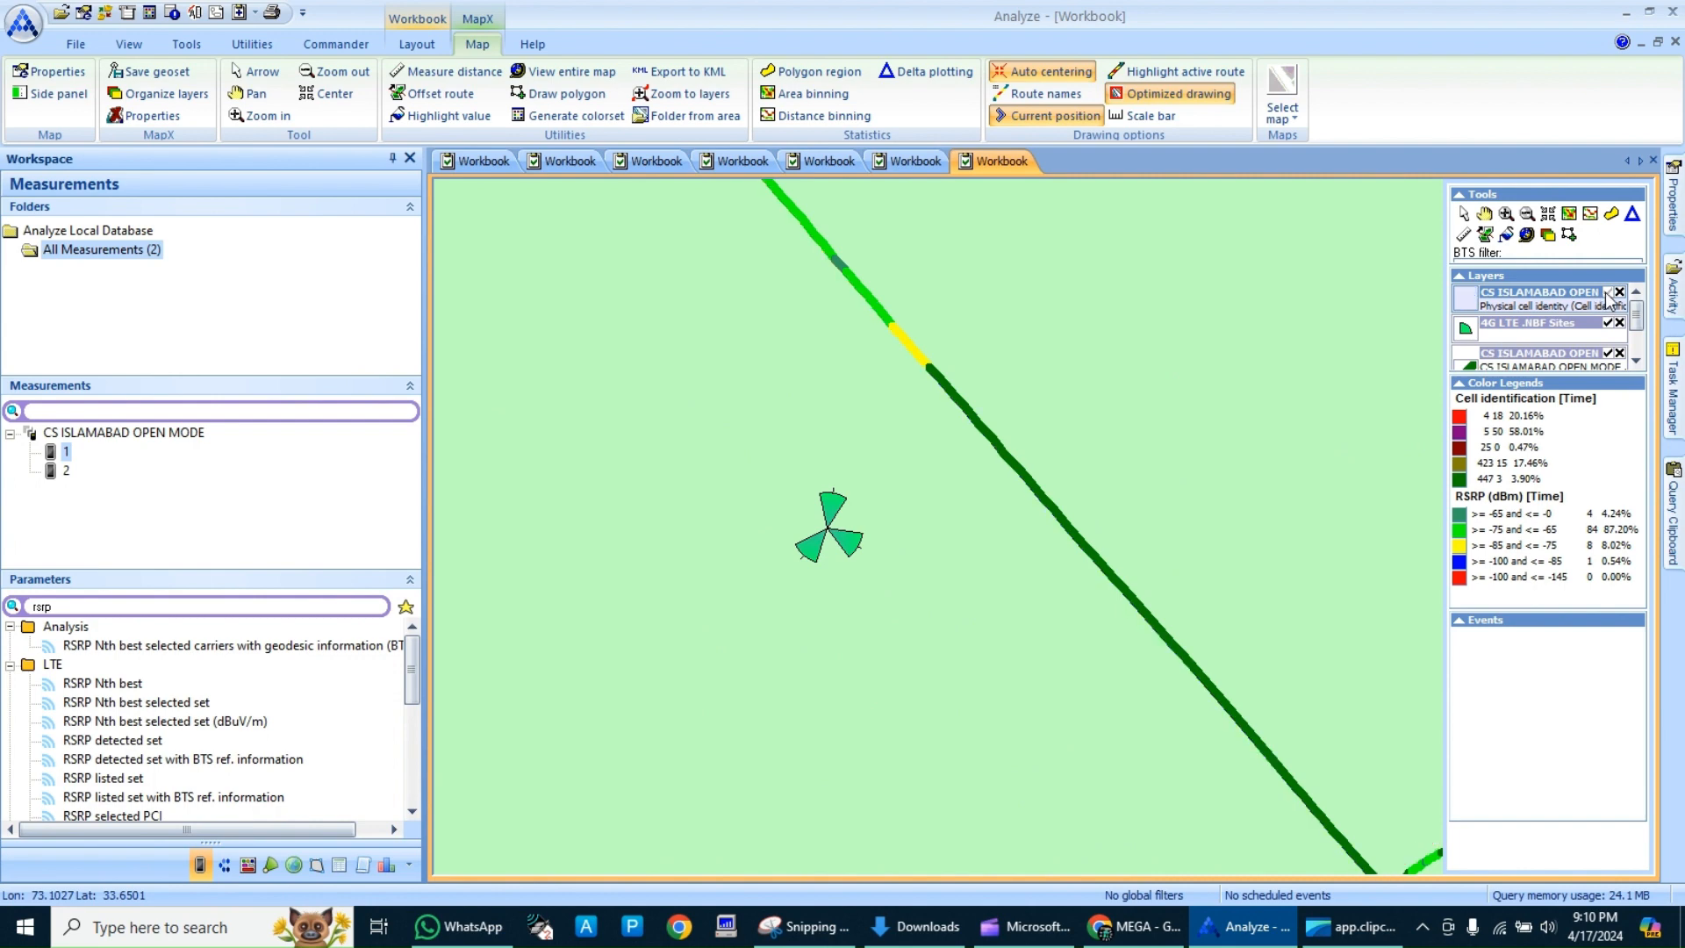
pyautogui.click(1527, 214)
pyautogui.click(1136, 472)
pyautogui.click(933, 455)
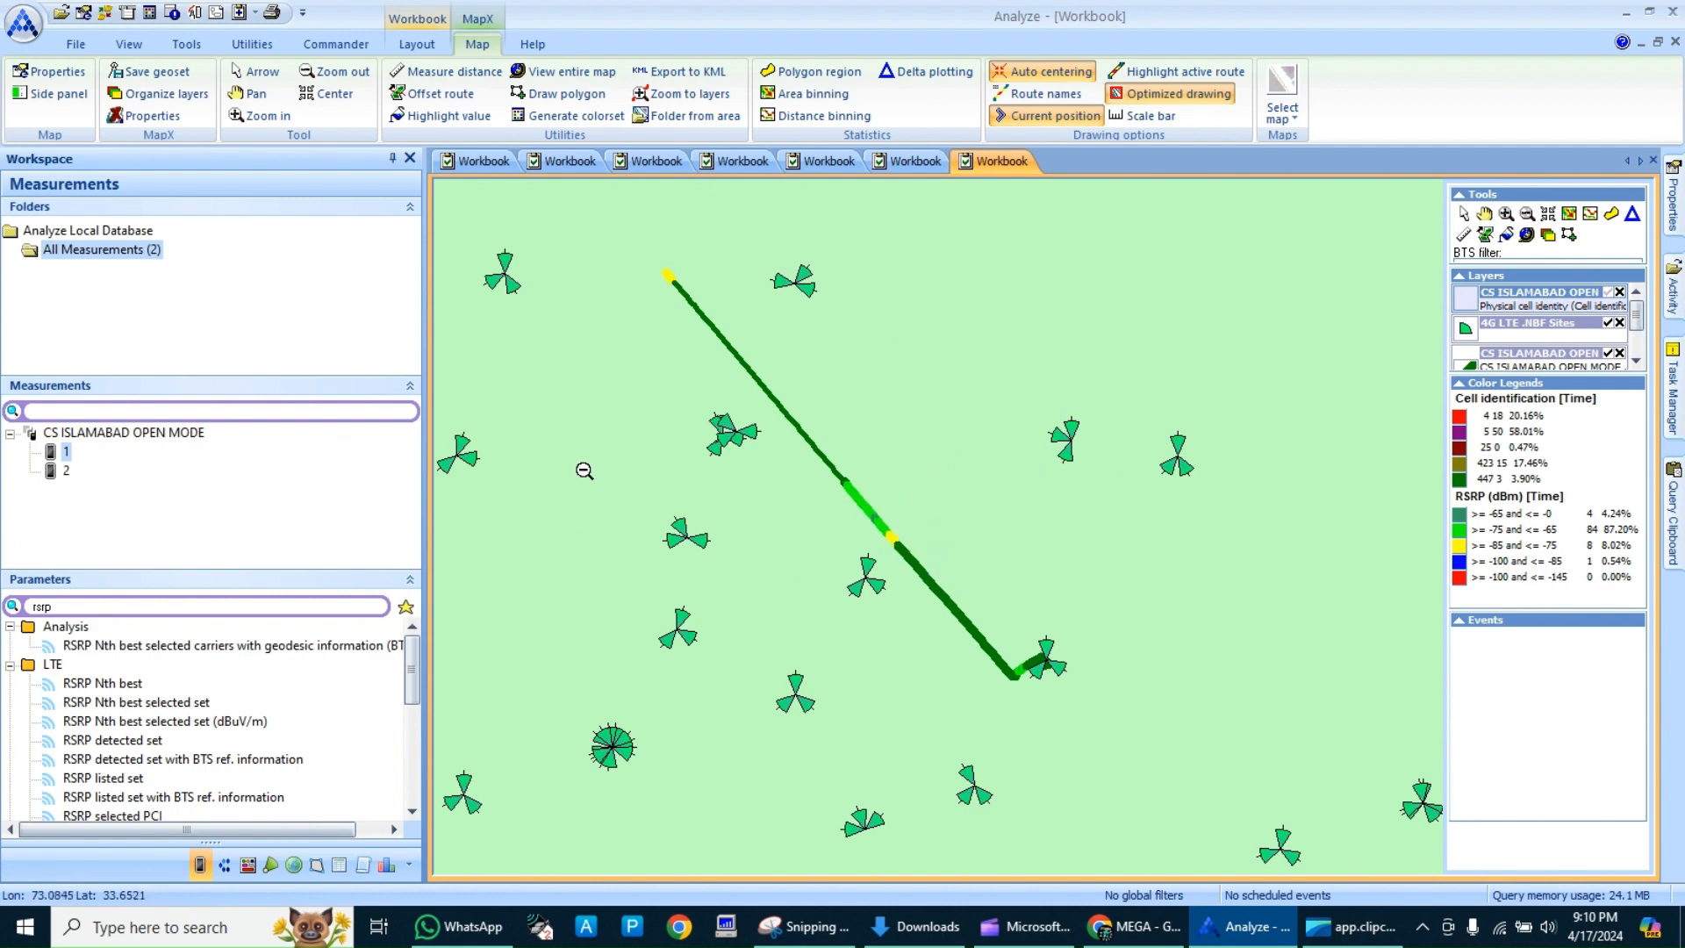
pyautogui.rightClick(1496, 297)
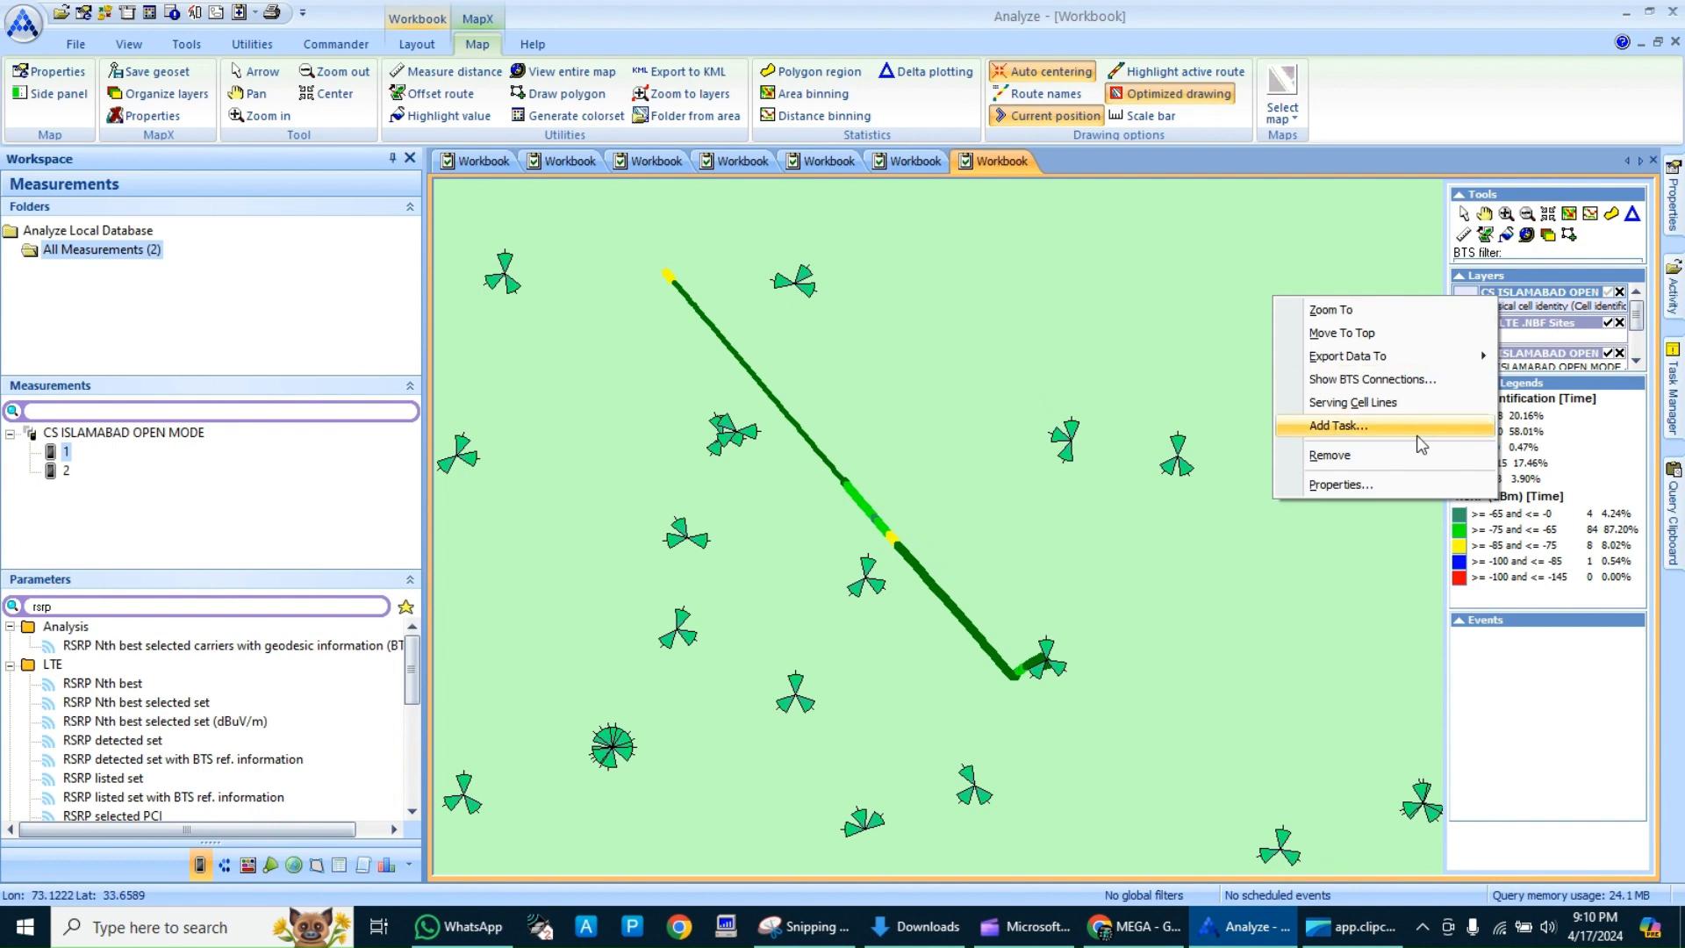
pyautogui.click(1383, 483)
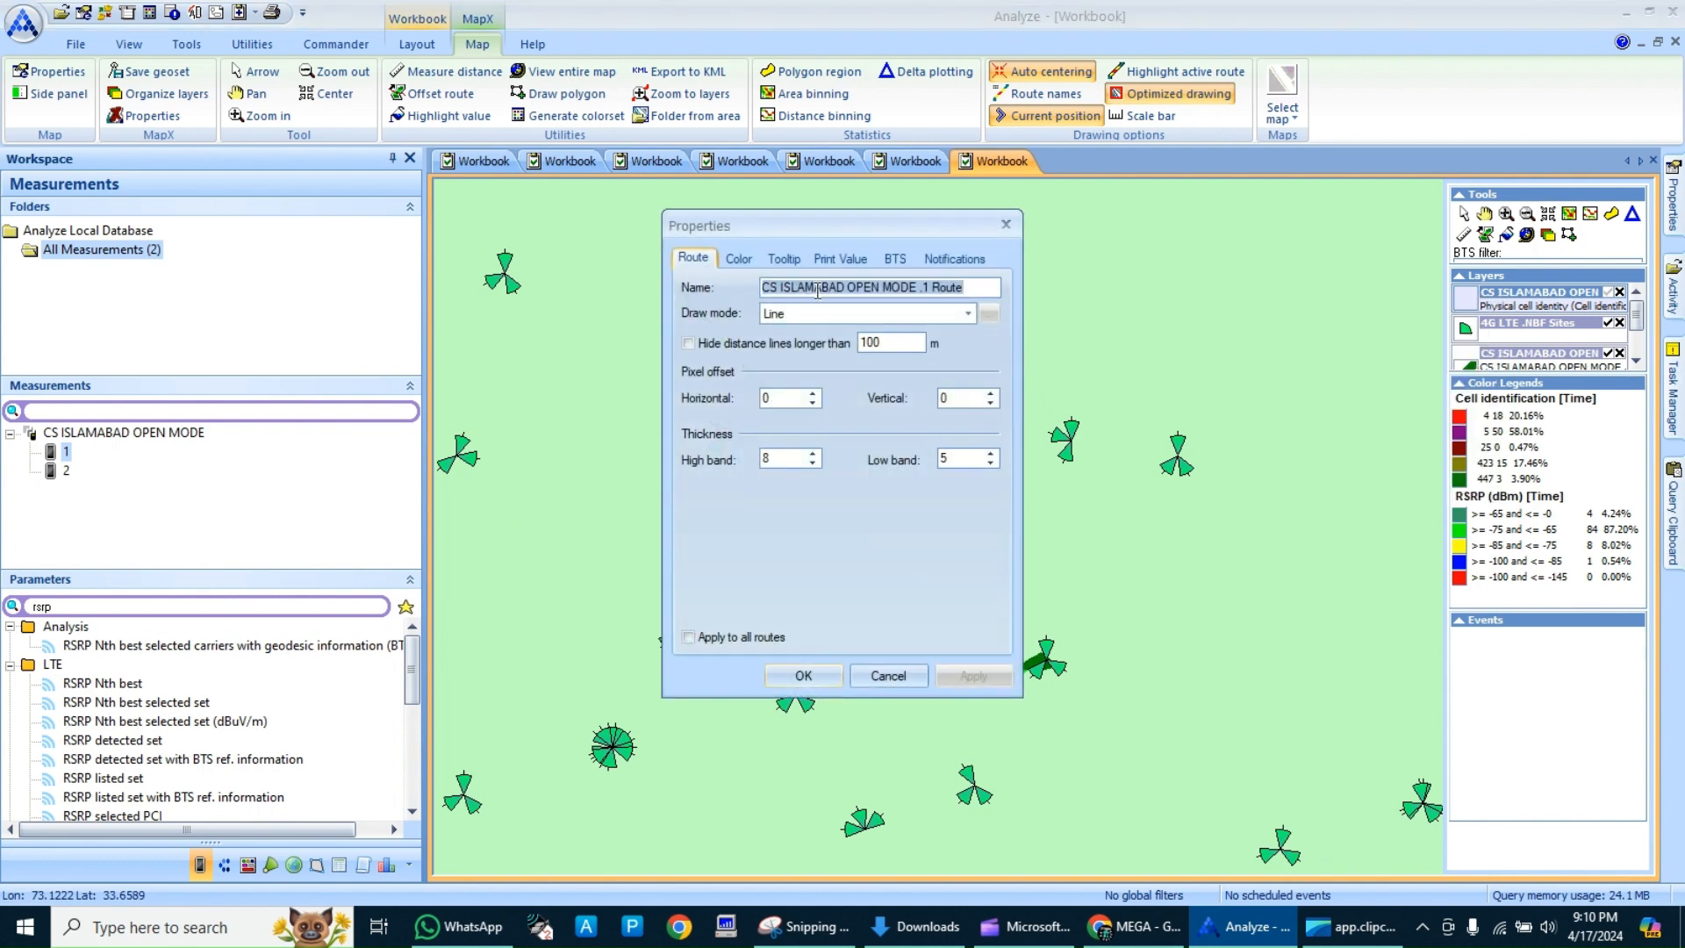
pyautogui.click(739, 260)
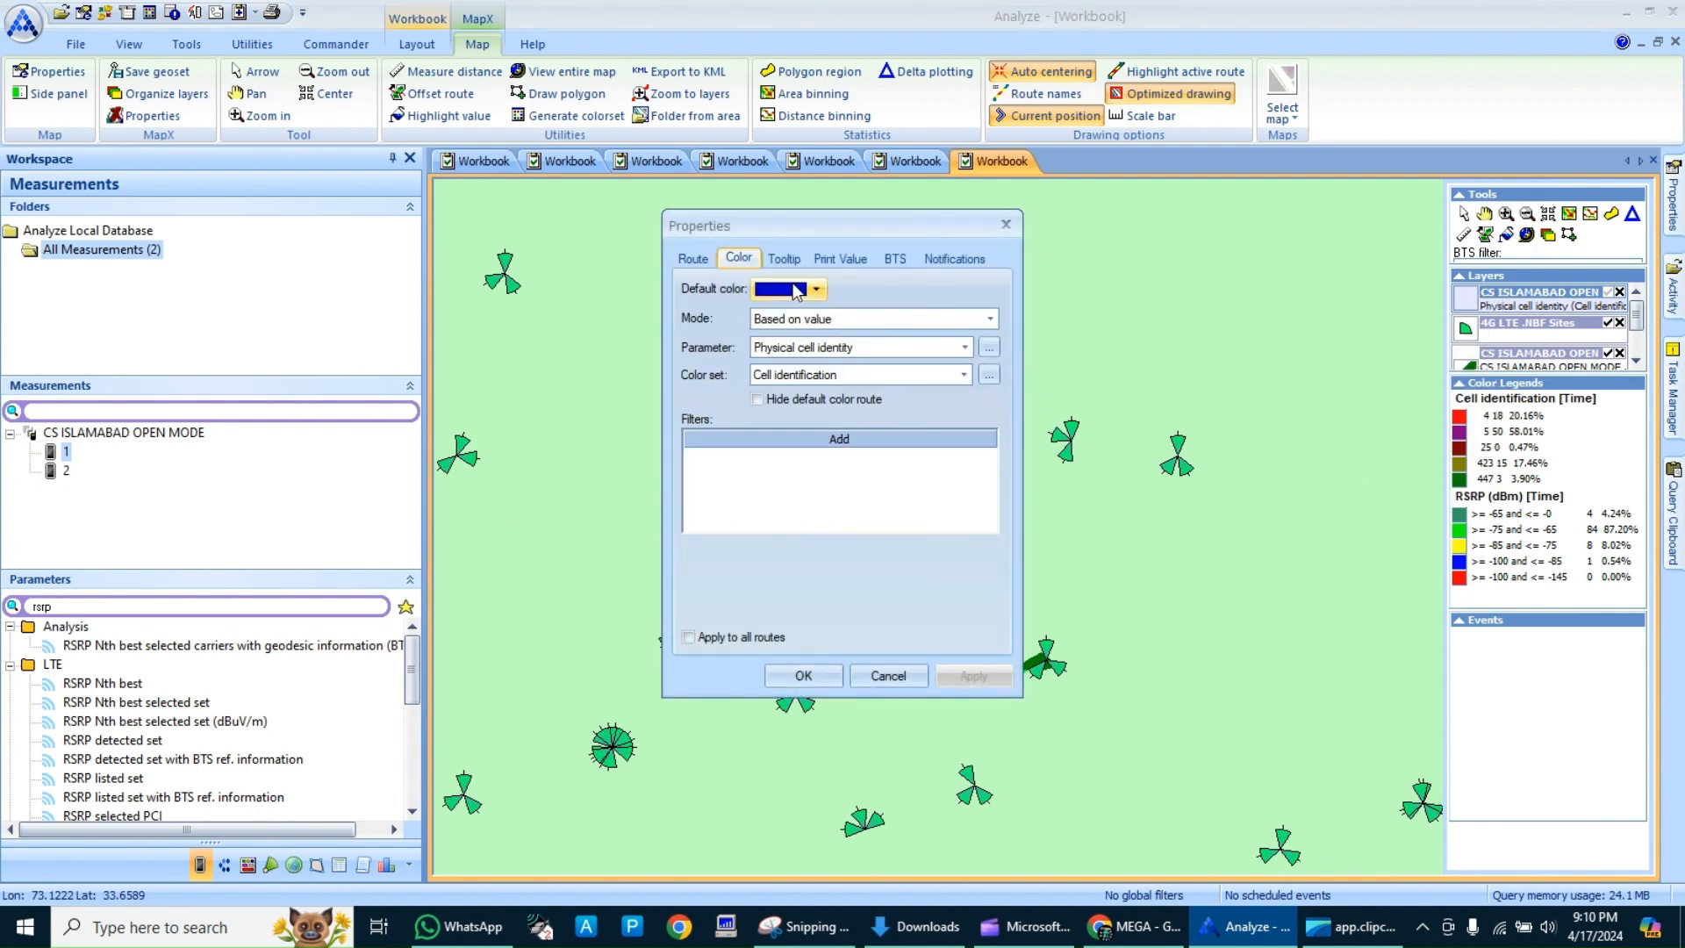
pyautogui.click(803, 676)
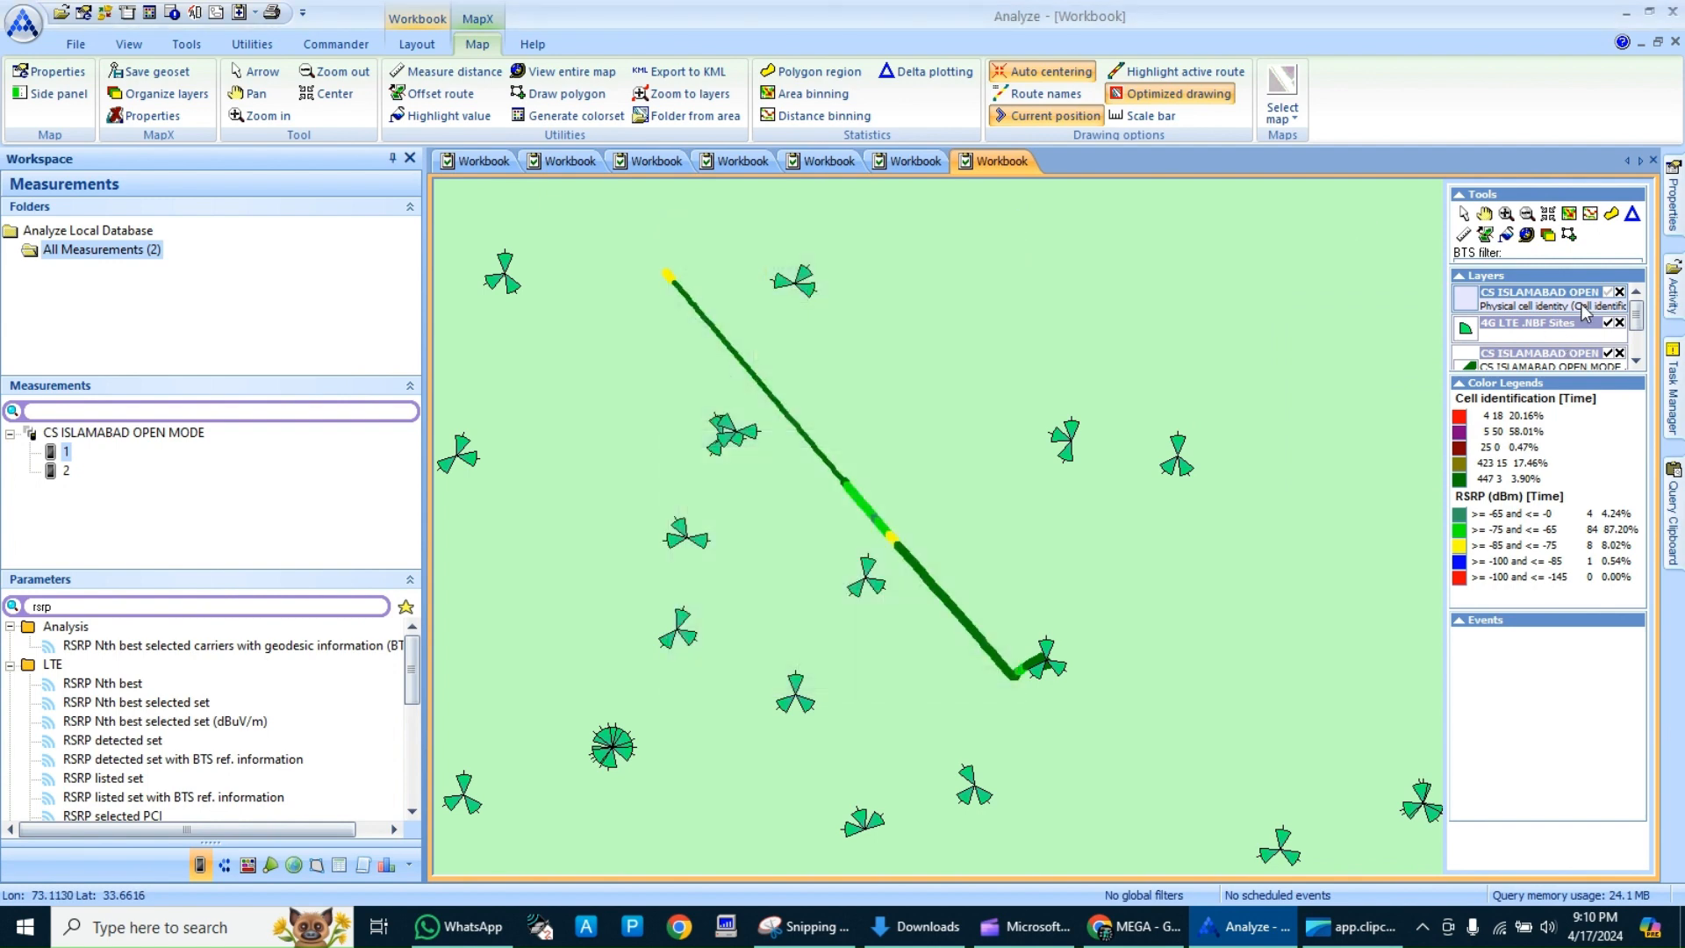
# - Change the default color of the RSRP 1. best route layer to dark blue
pyautogui.click(1637, 361)
pyautogui.click(1637, 367)
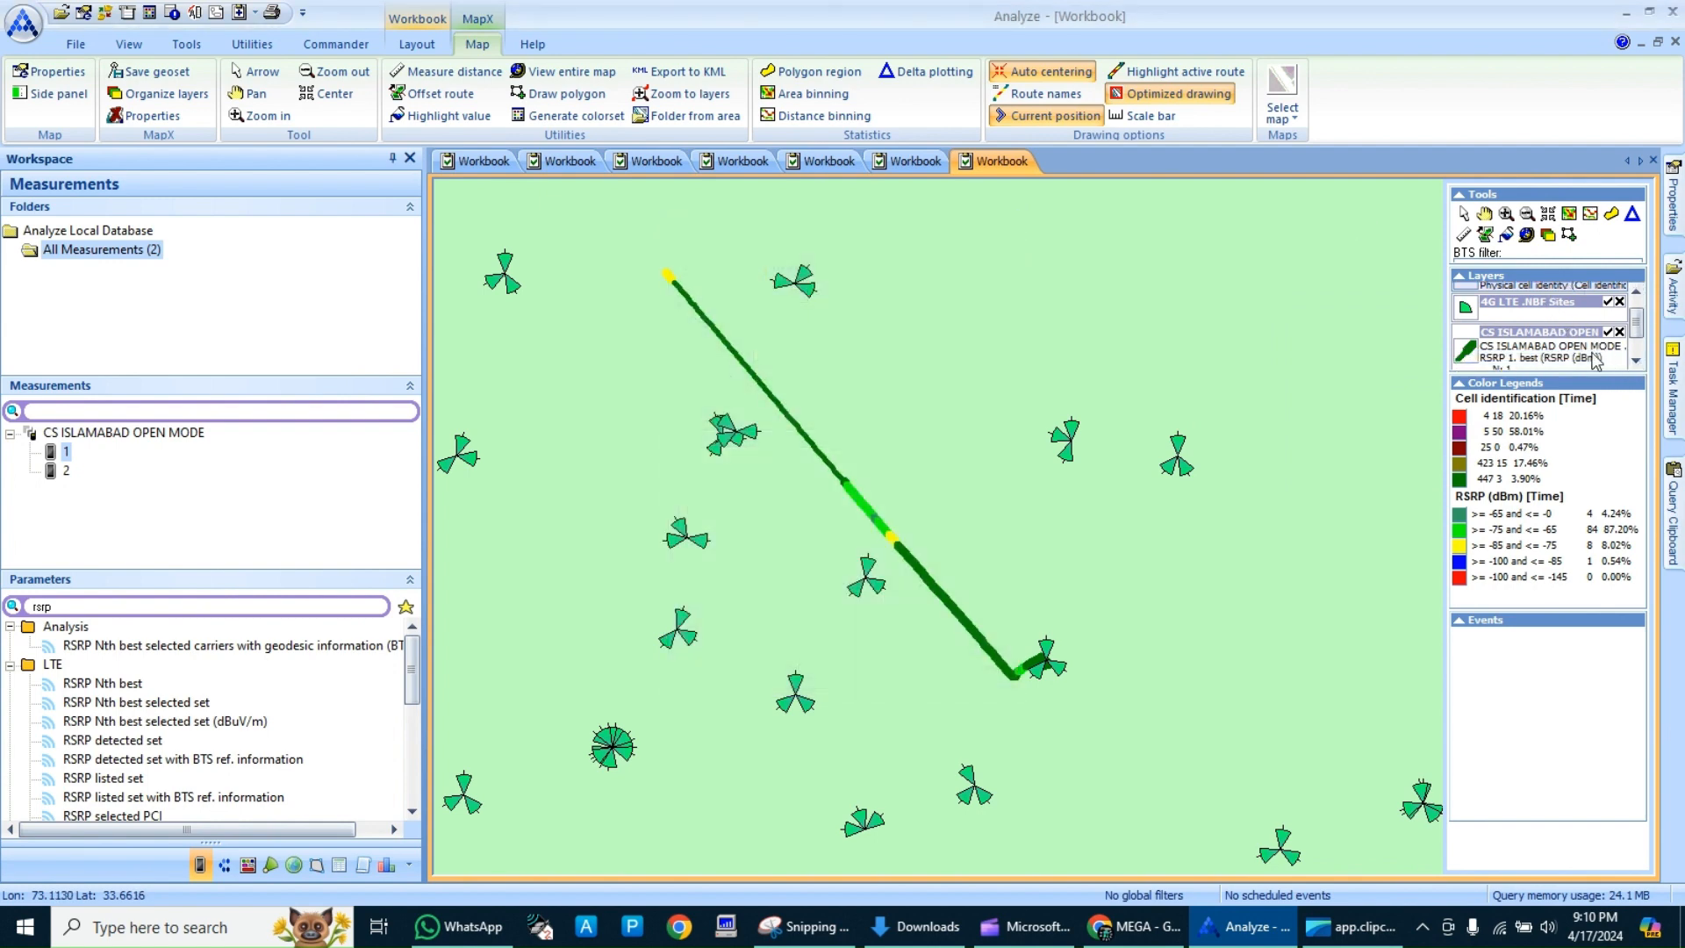
pyautogui.rightClick(1567, 349)
pyautogui.click(1425, 536)
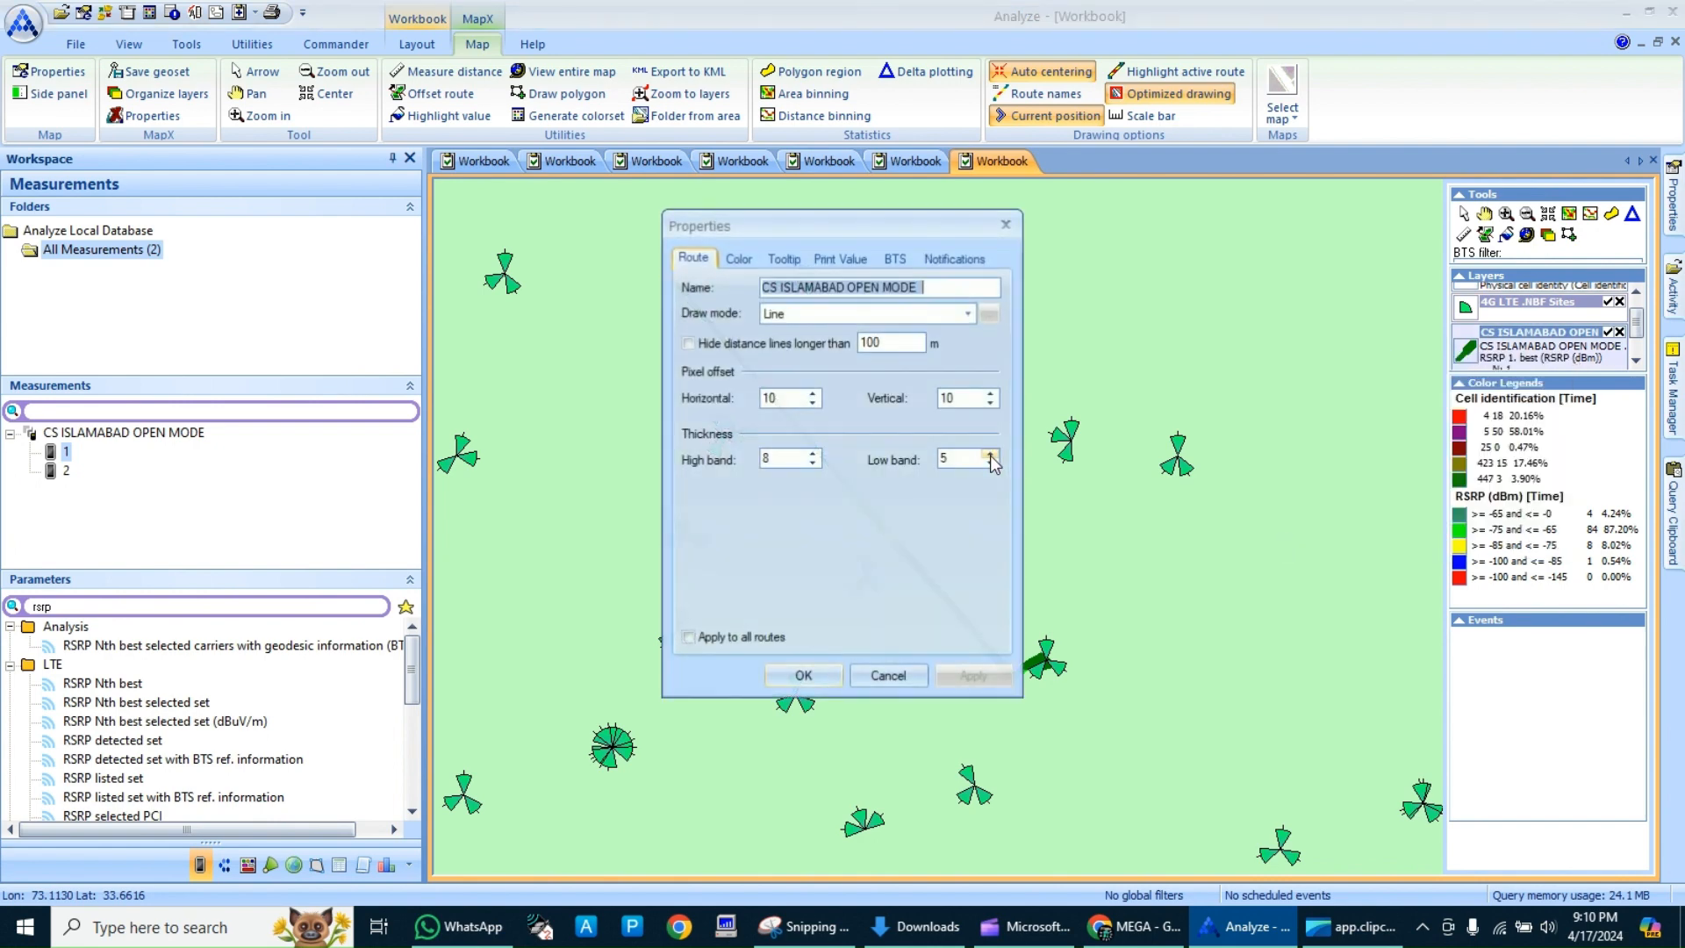
pyautogui.click(747, 263)
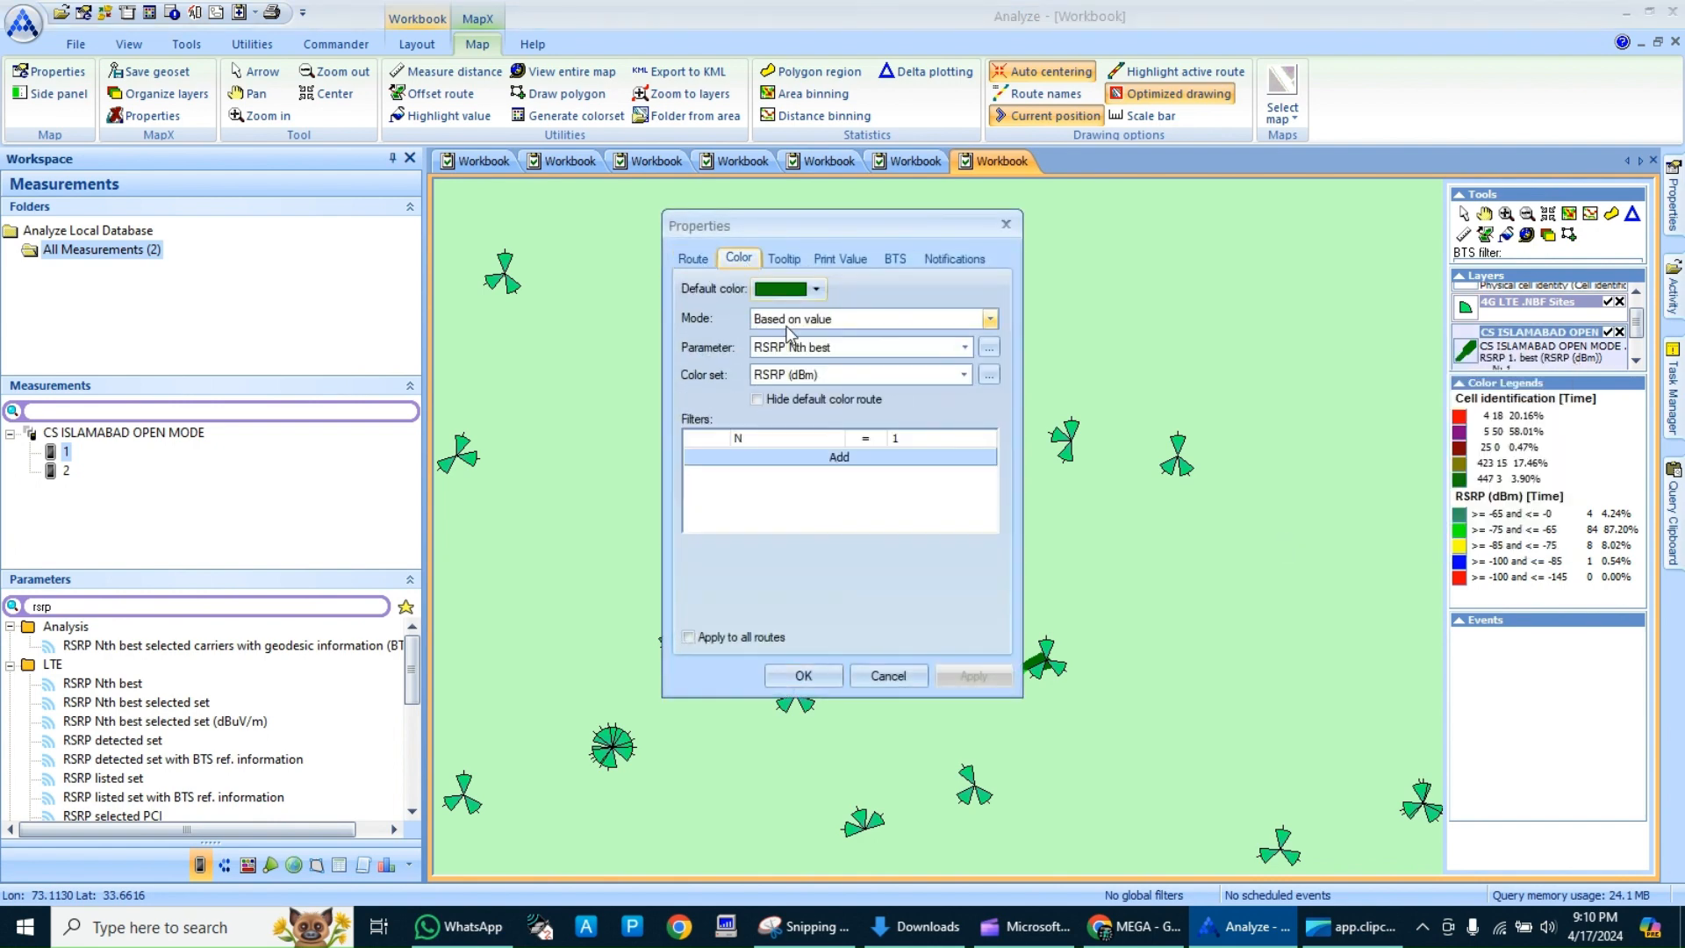
pyautogui.click(816, 289)
pyautogui.click(840, 345)
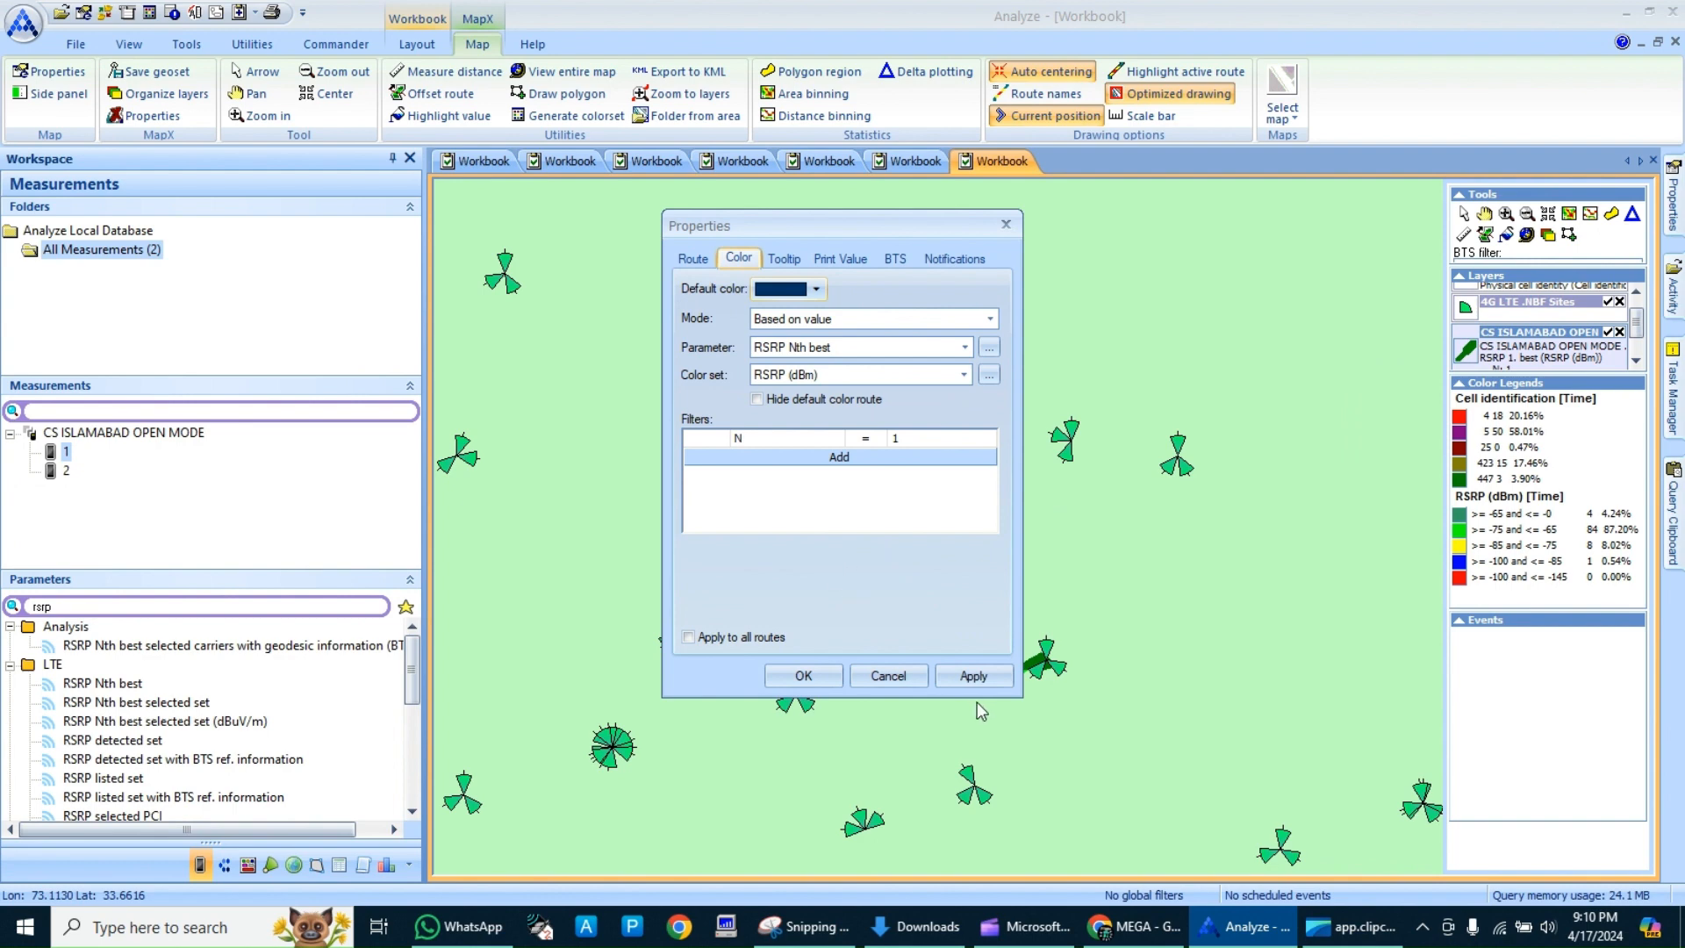
pyautogui.click(803, 676)
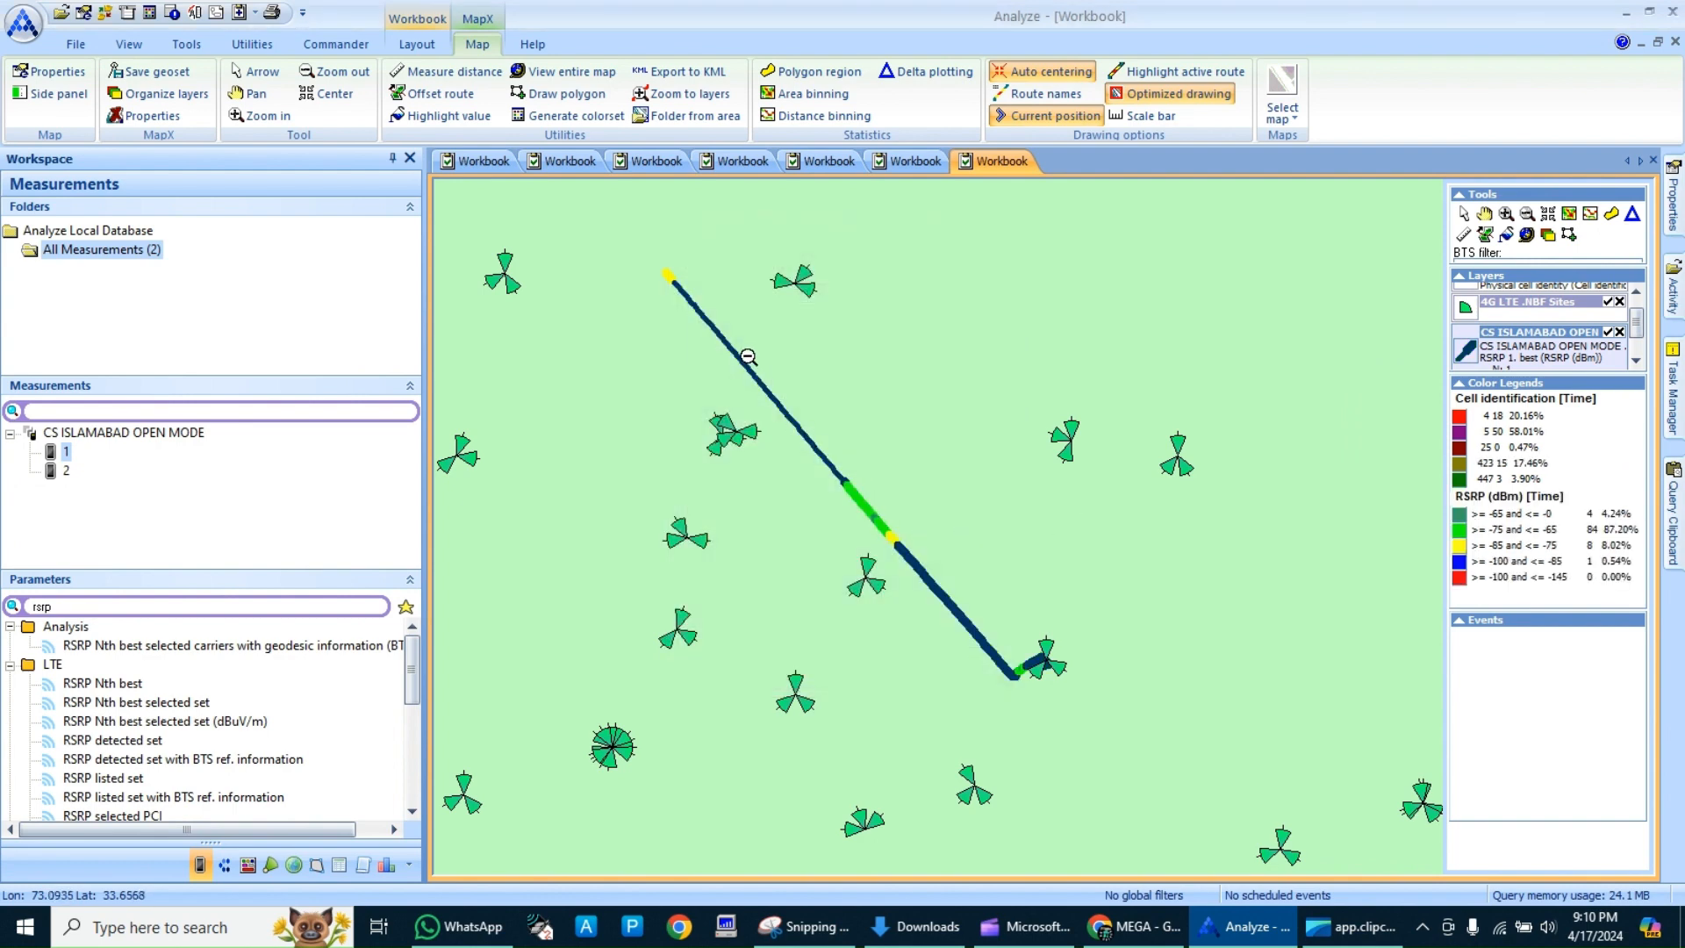
pyautogui.moveTo(769, 387)
# - Find the UMTS parameter RSCP Nth best and add it to the map with the filter N = 1
pyautogui.click(274, 612)
pyautogui.write('rscp')
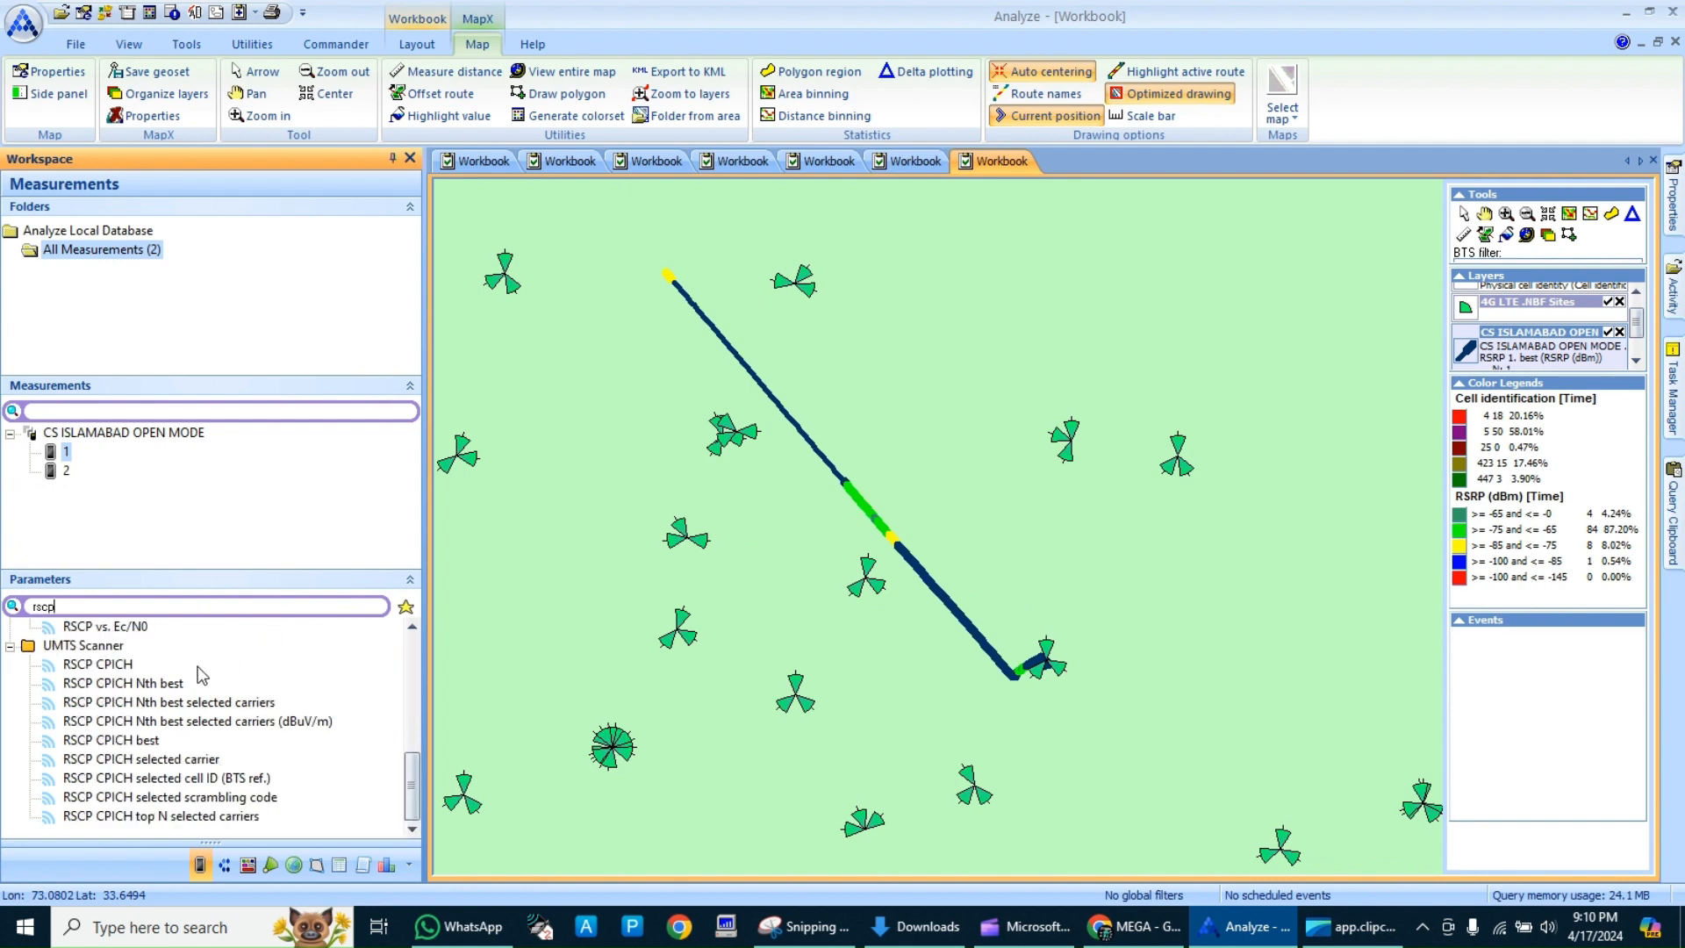
pyautogui.scroll(5, 195, 680)
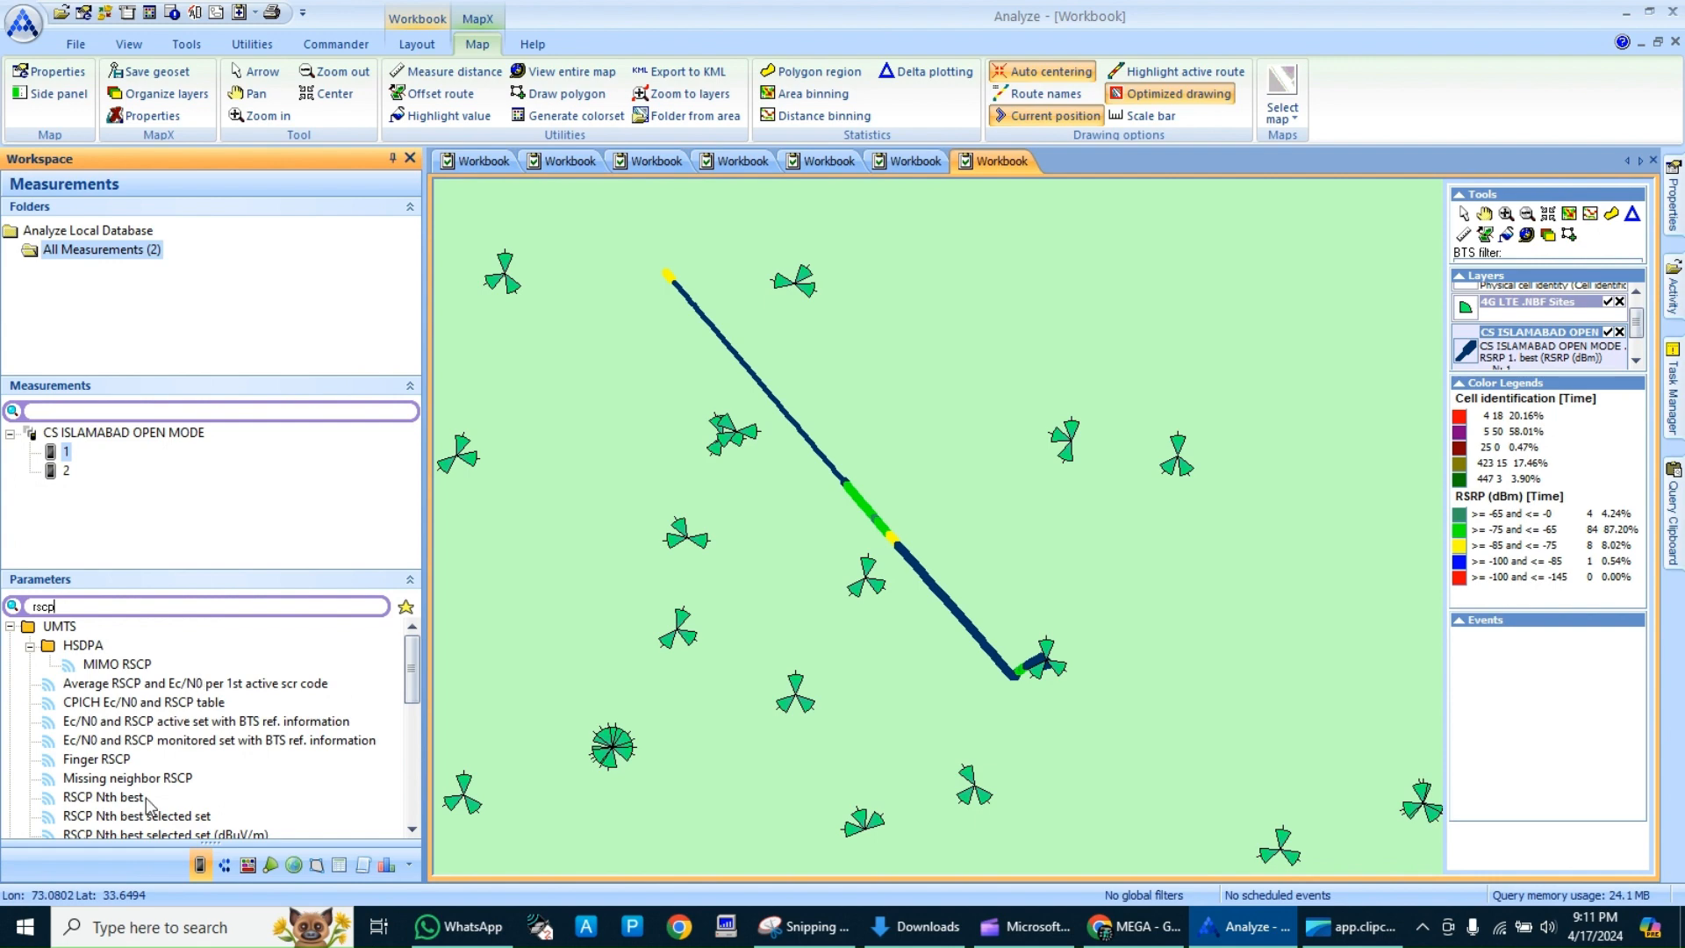
pyautogui.moveTo(132, 740); pyautogui.dragTo(914, 522)
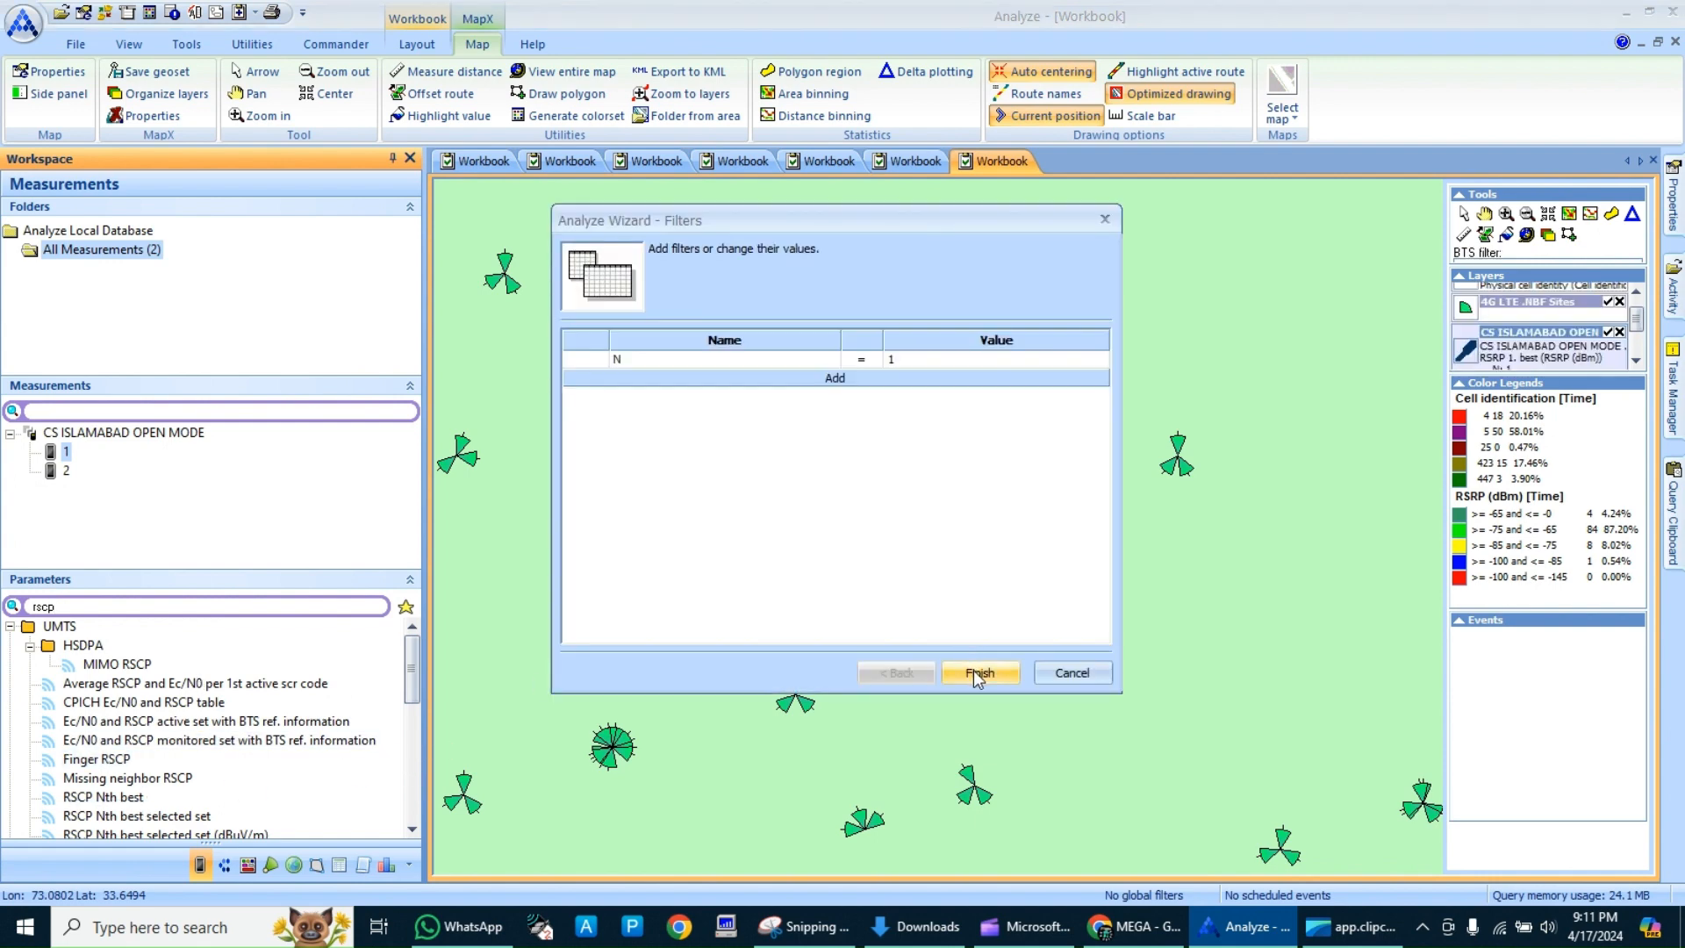
pyautogui.click(977, 673)
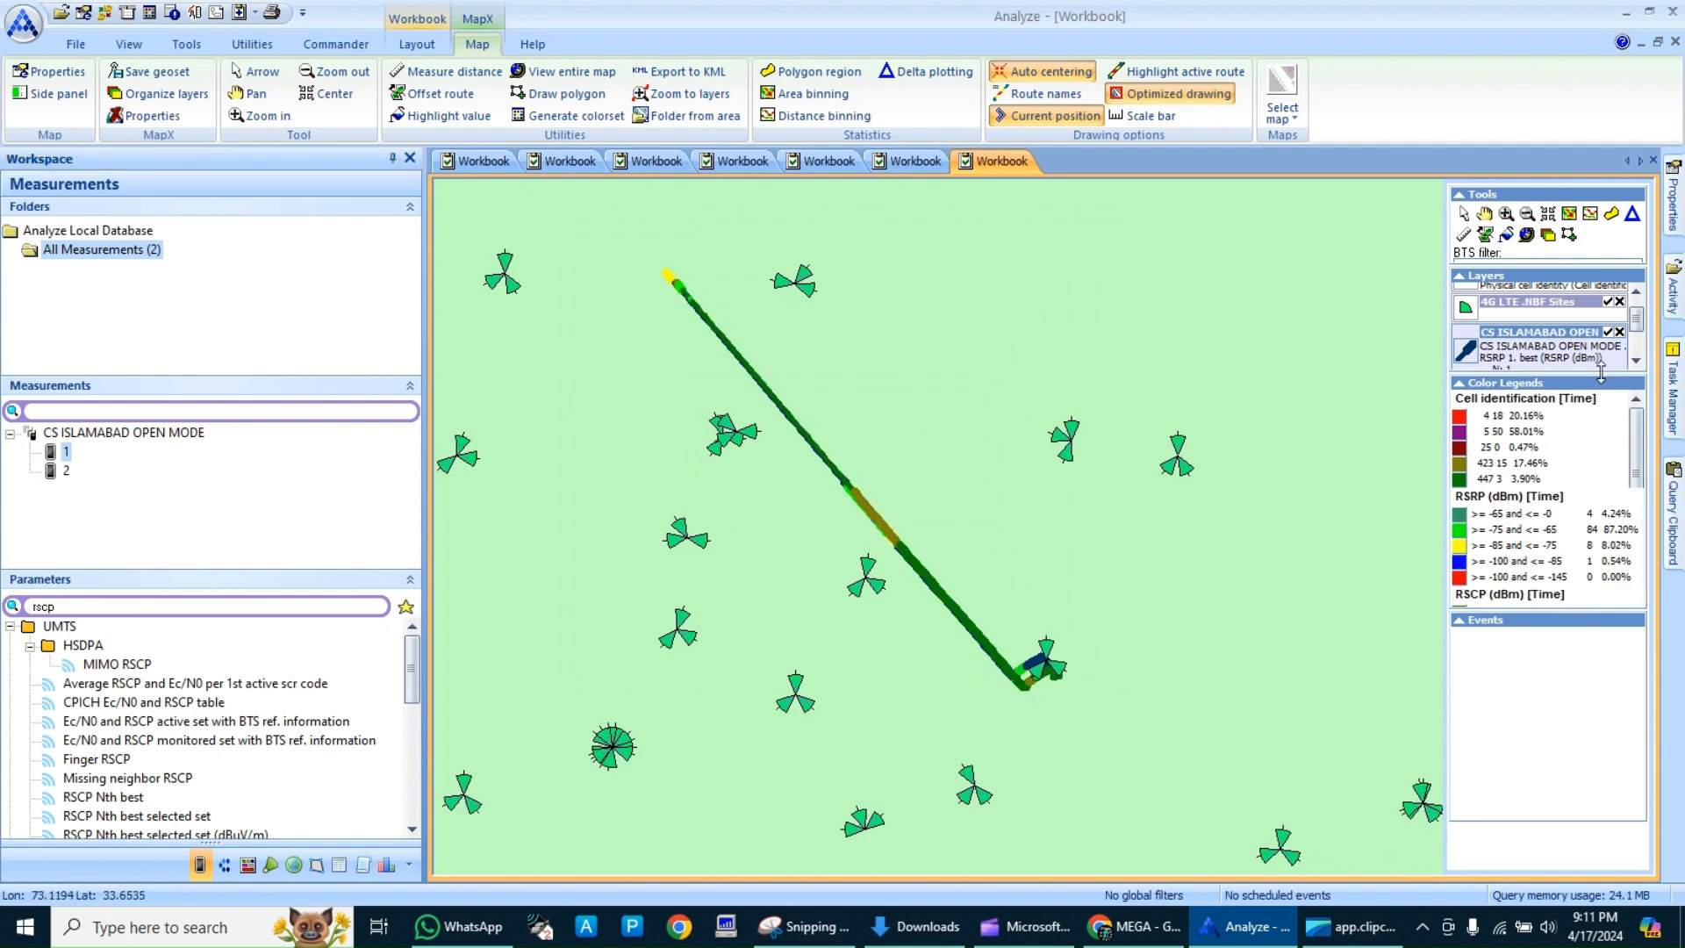
# - Enlarge the layer list, remove the 2G GSM site layer and hide the RSRP route layer
pyautogui.moveTo(1601, 373); pyautogui.dragTo(1612, 539)
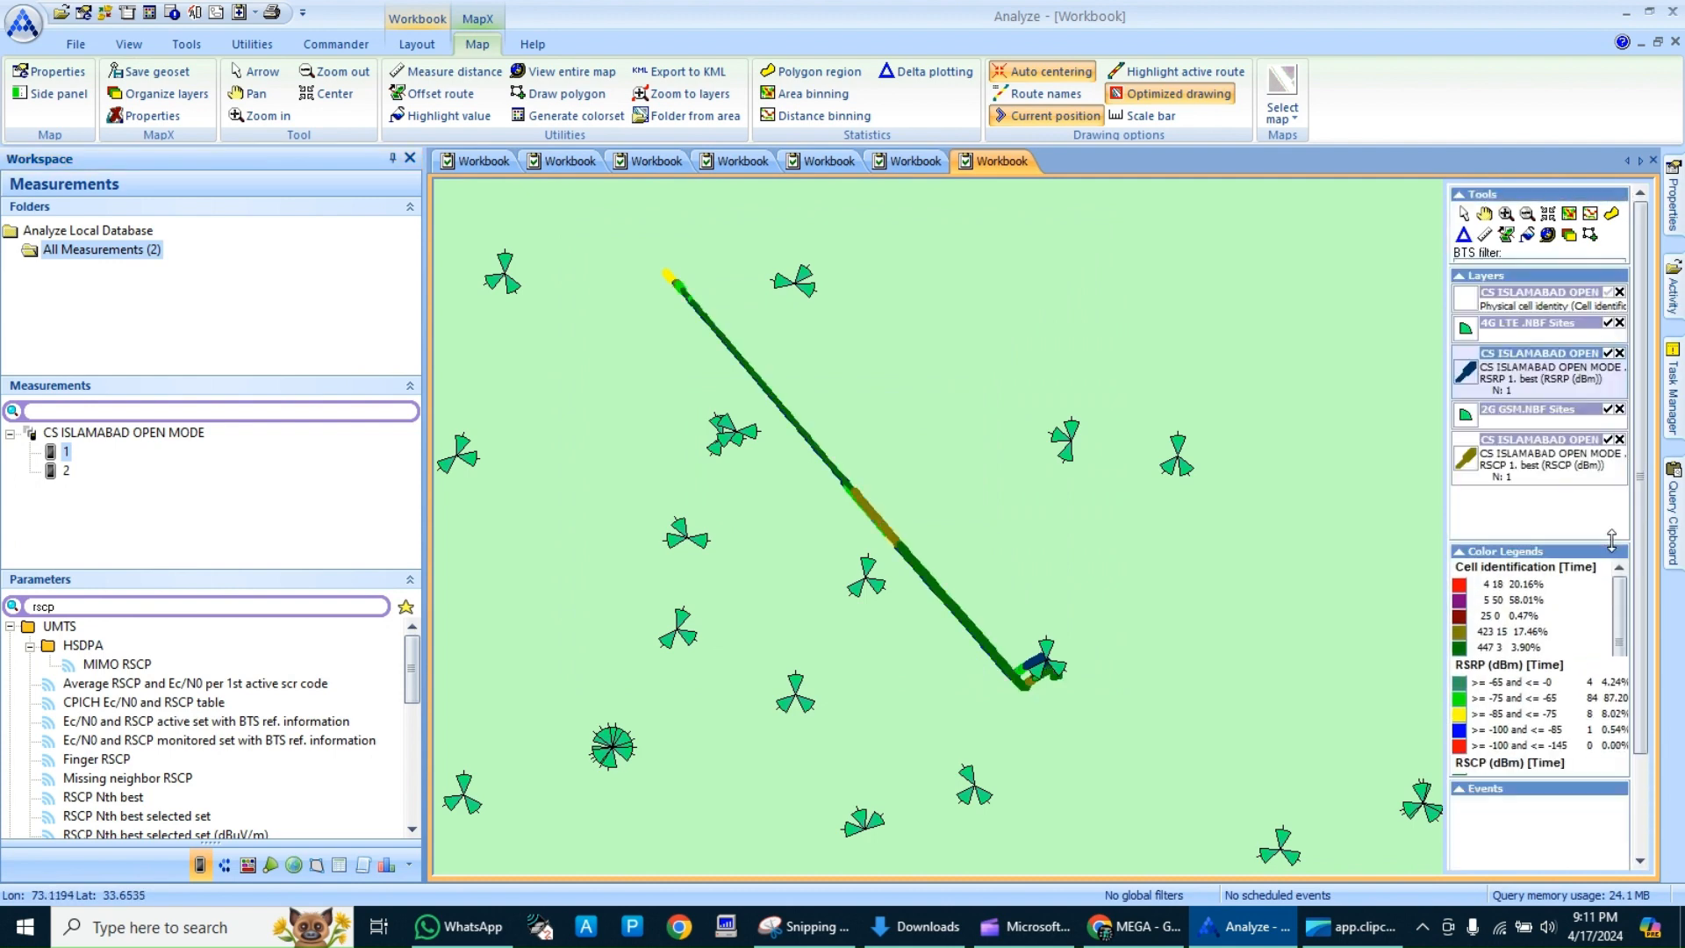
pyautogui.click(1619, 410)
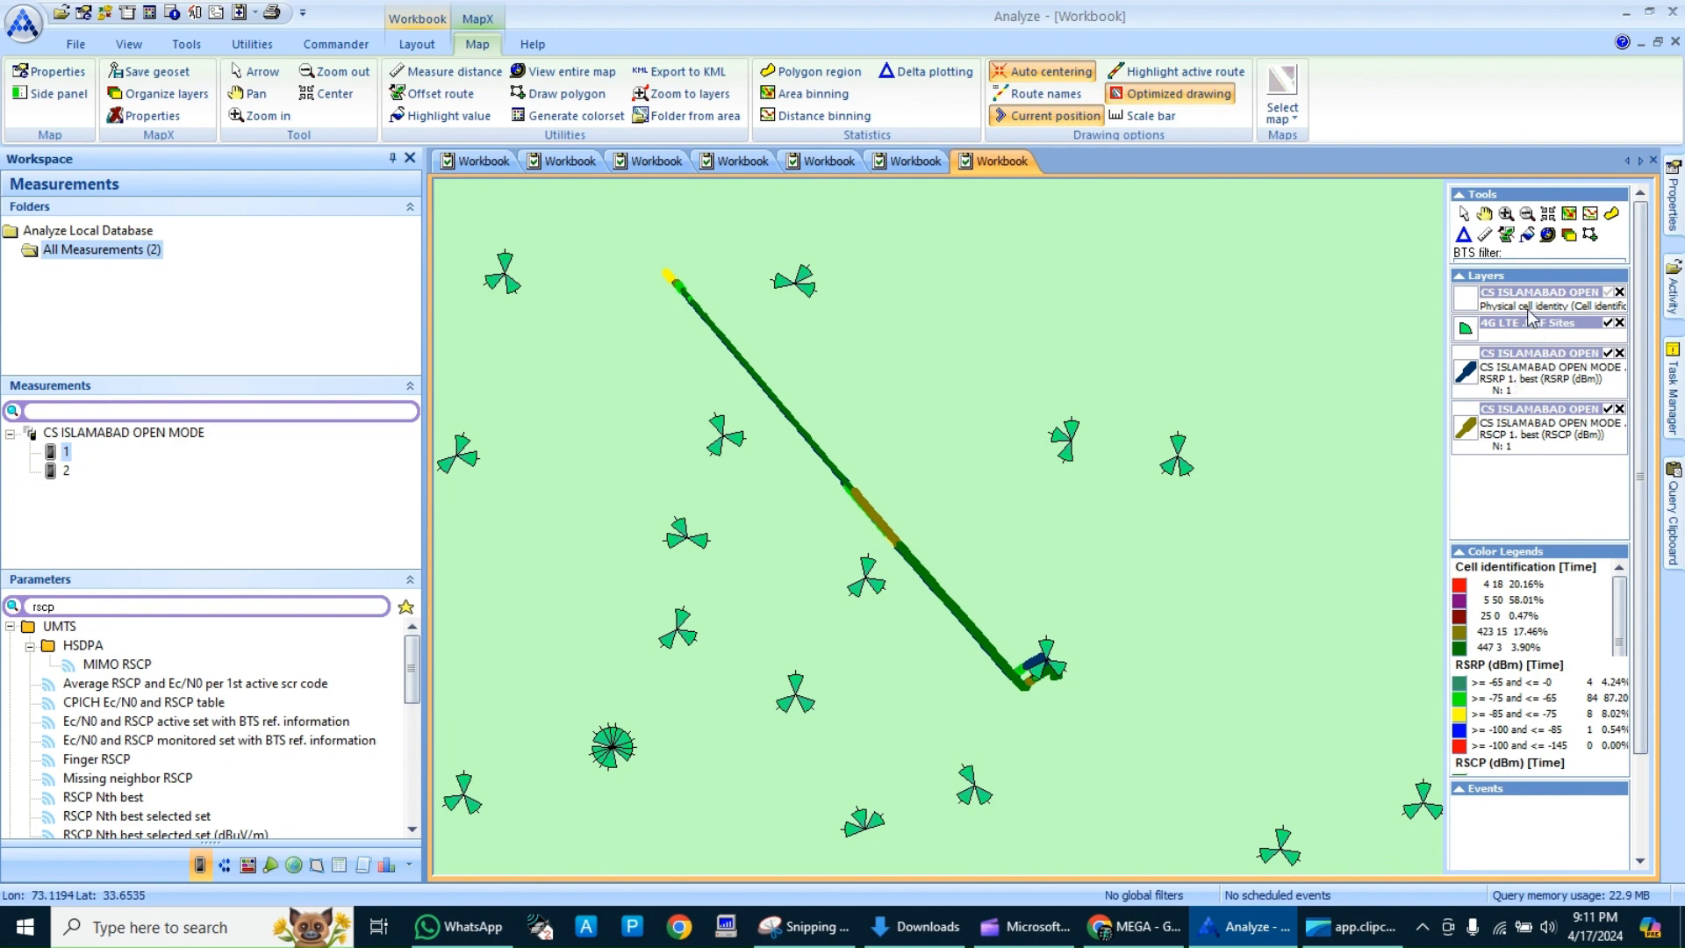
pyautogui.click(1609, 356)
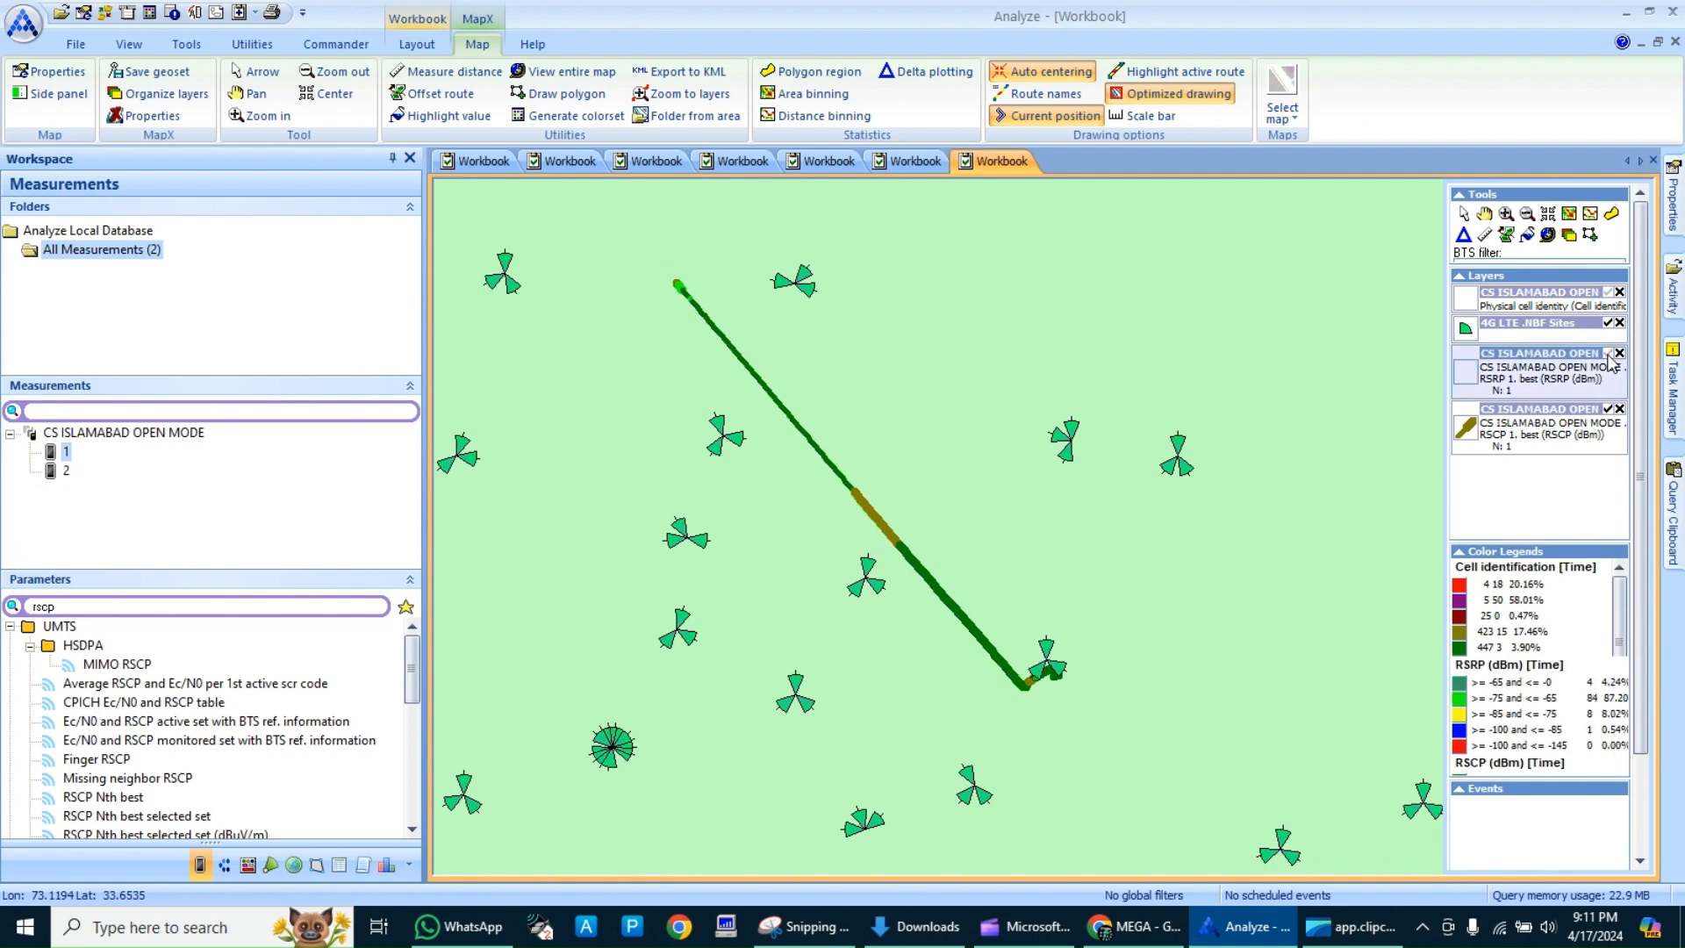
# - Change the default color of the RSCP 1. best route layer to dark blue and hide that layer on the map
pyautogui.rightClick(1537, 439)
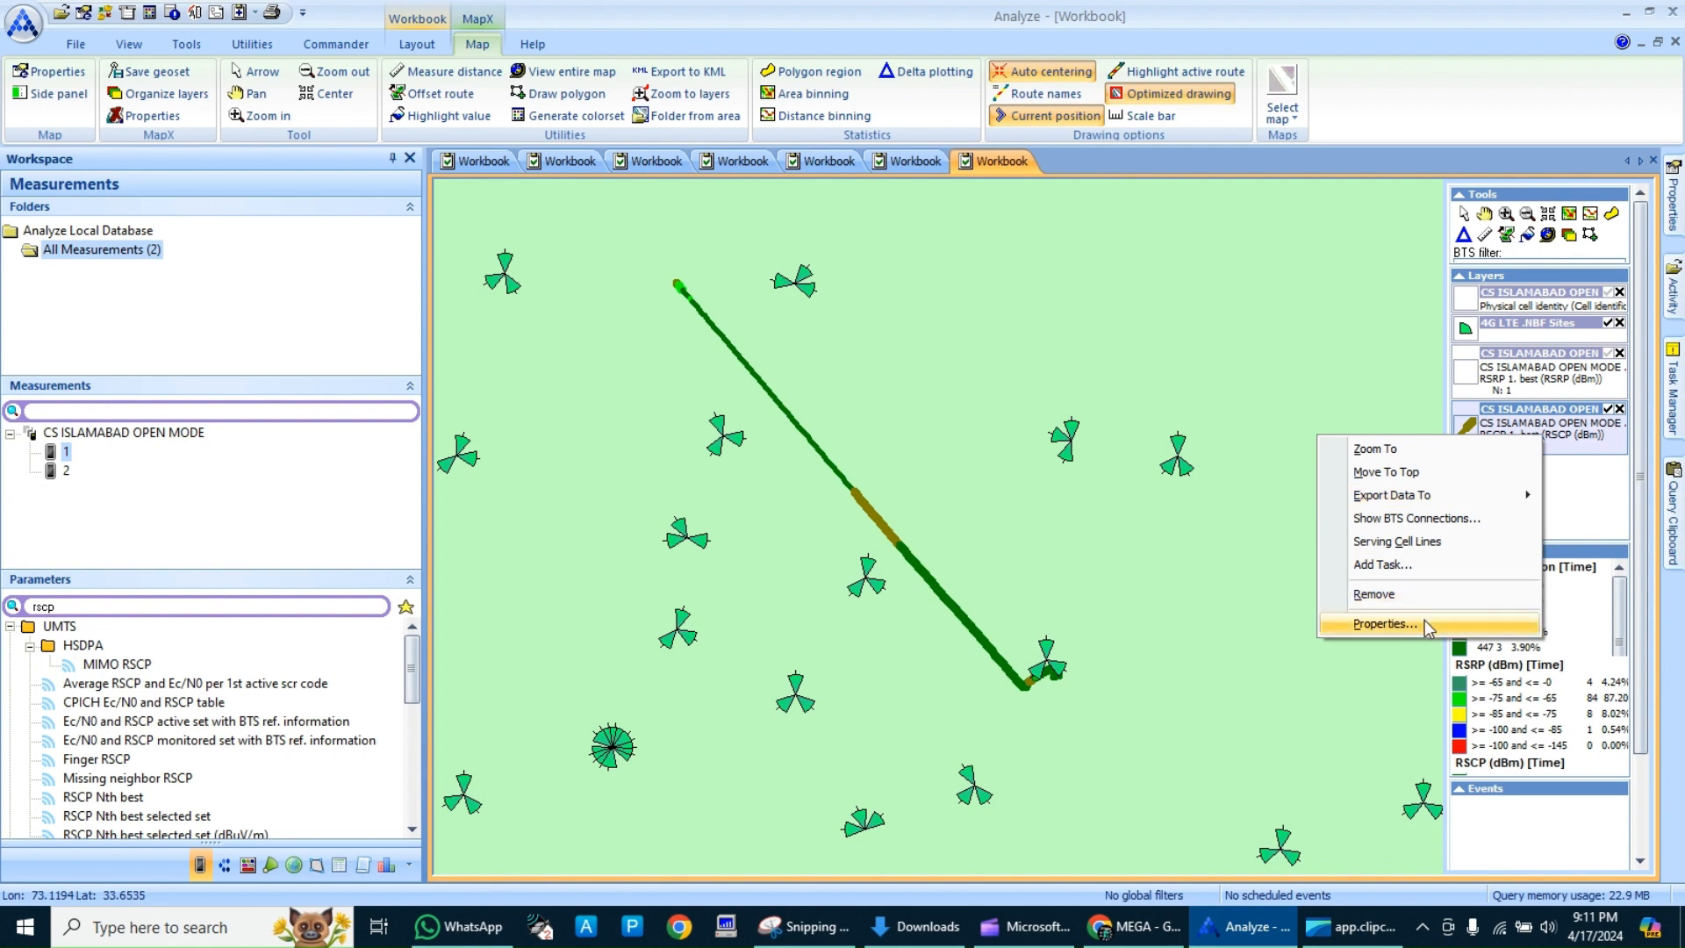
pyautogui.click(1385, 623)
pyautogui.click(730, 257)
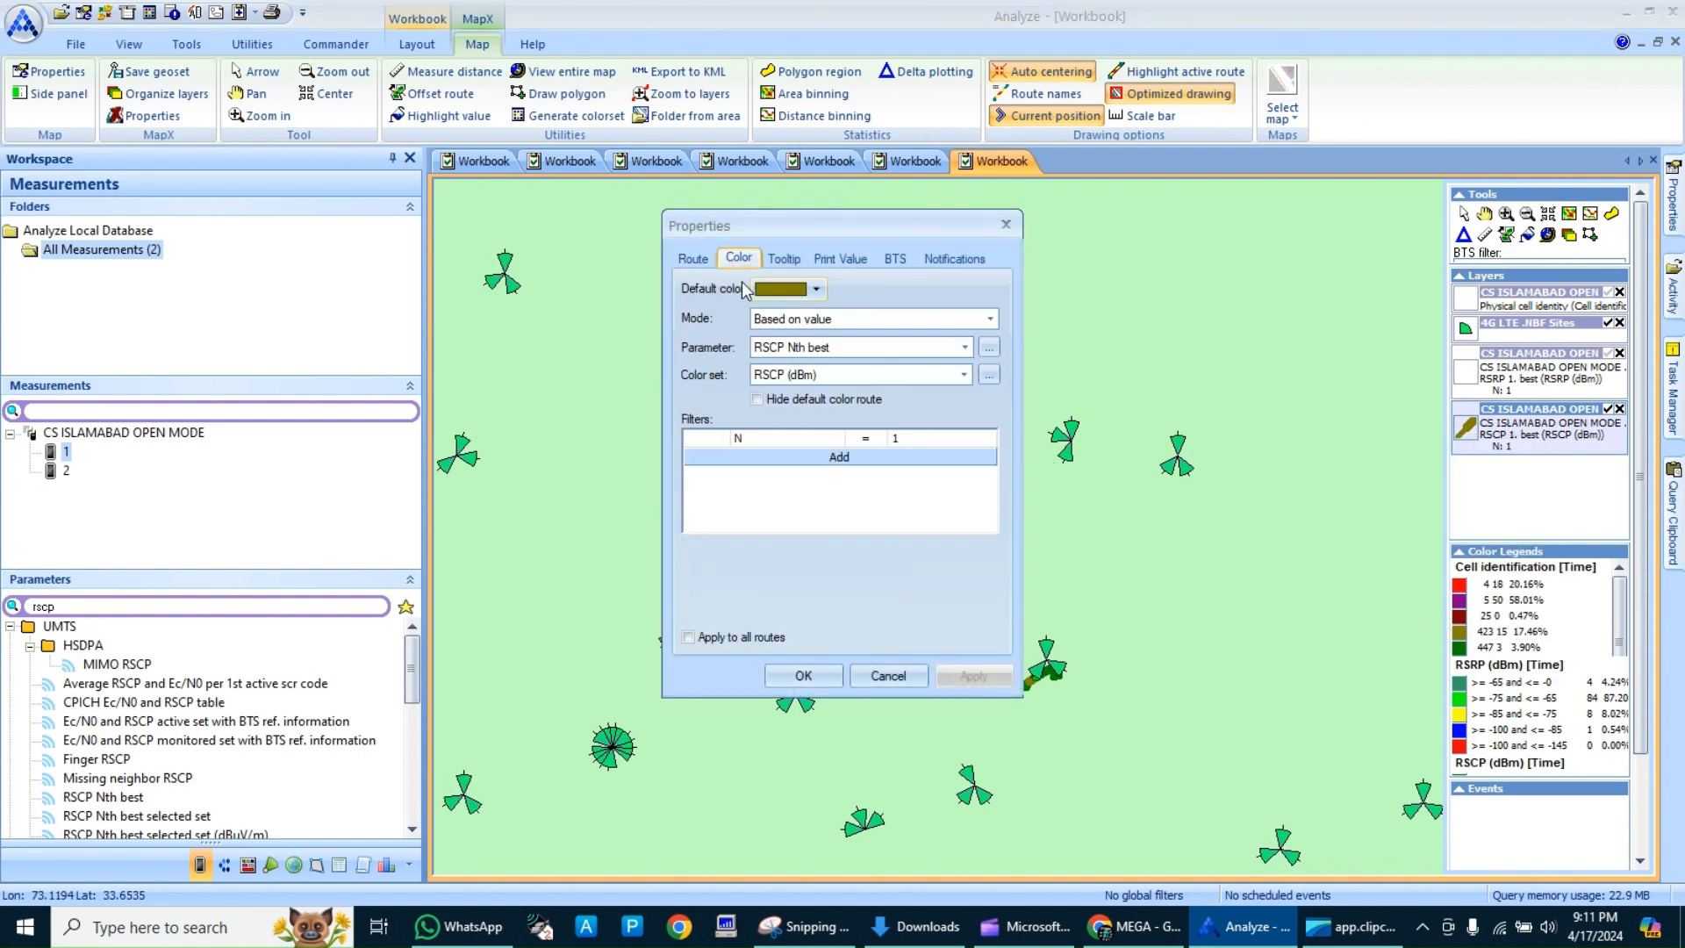
pyautogui.click(773, 288)
pyautogui.click(859, 344)
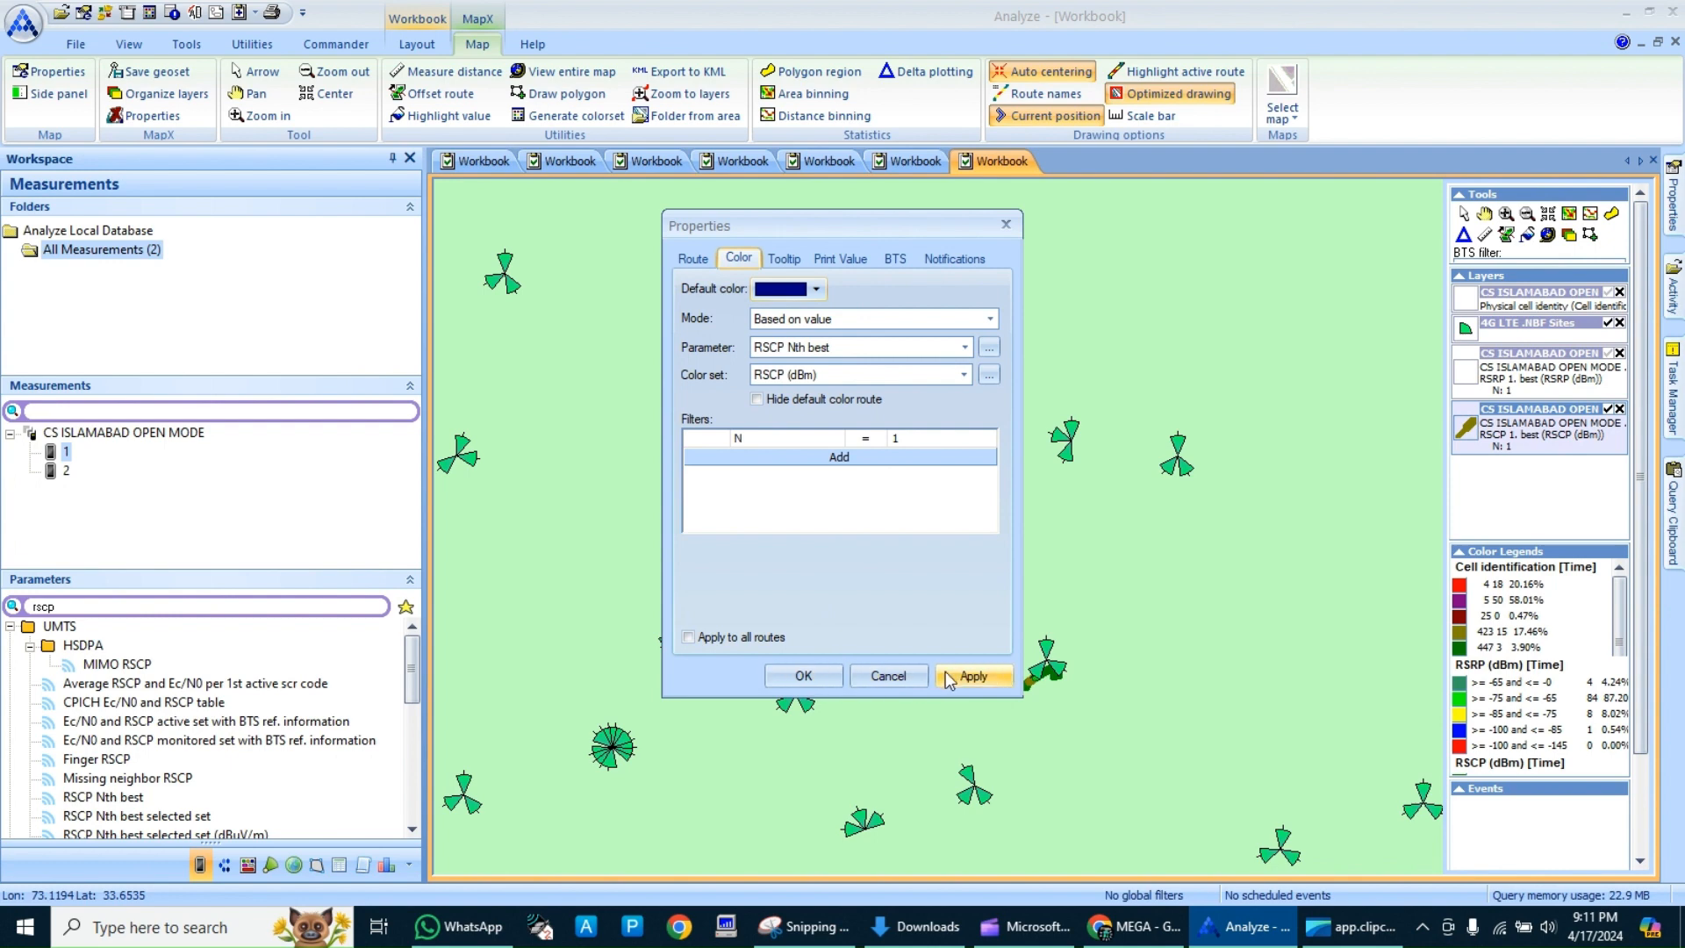
pyautogui.click(970, 675)
pyautogui.click(814, 677)
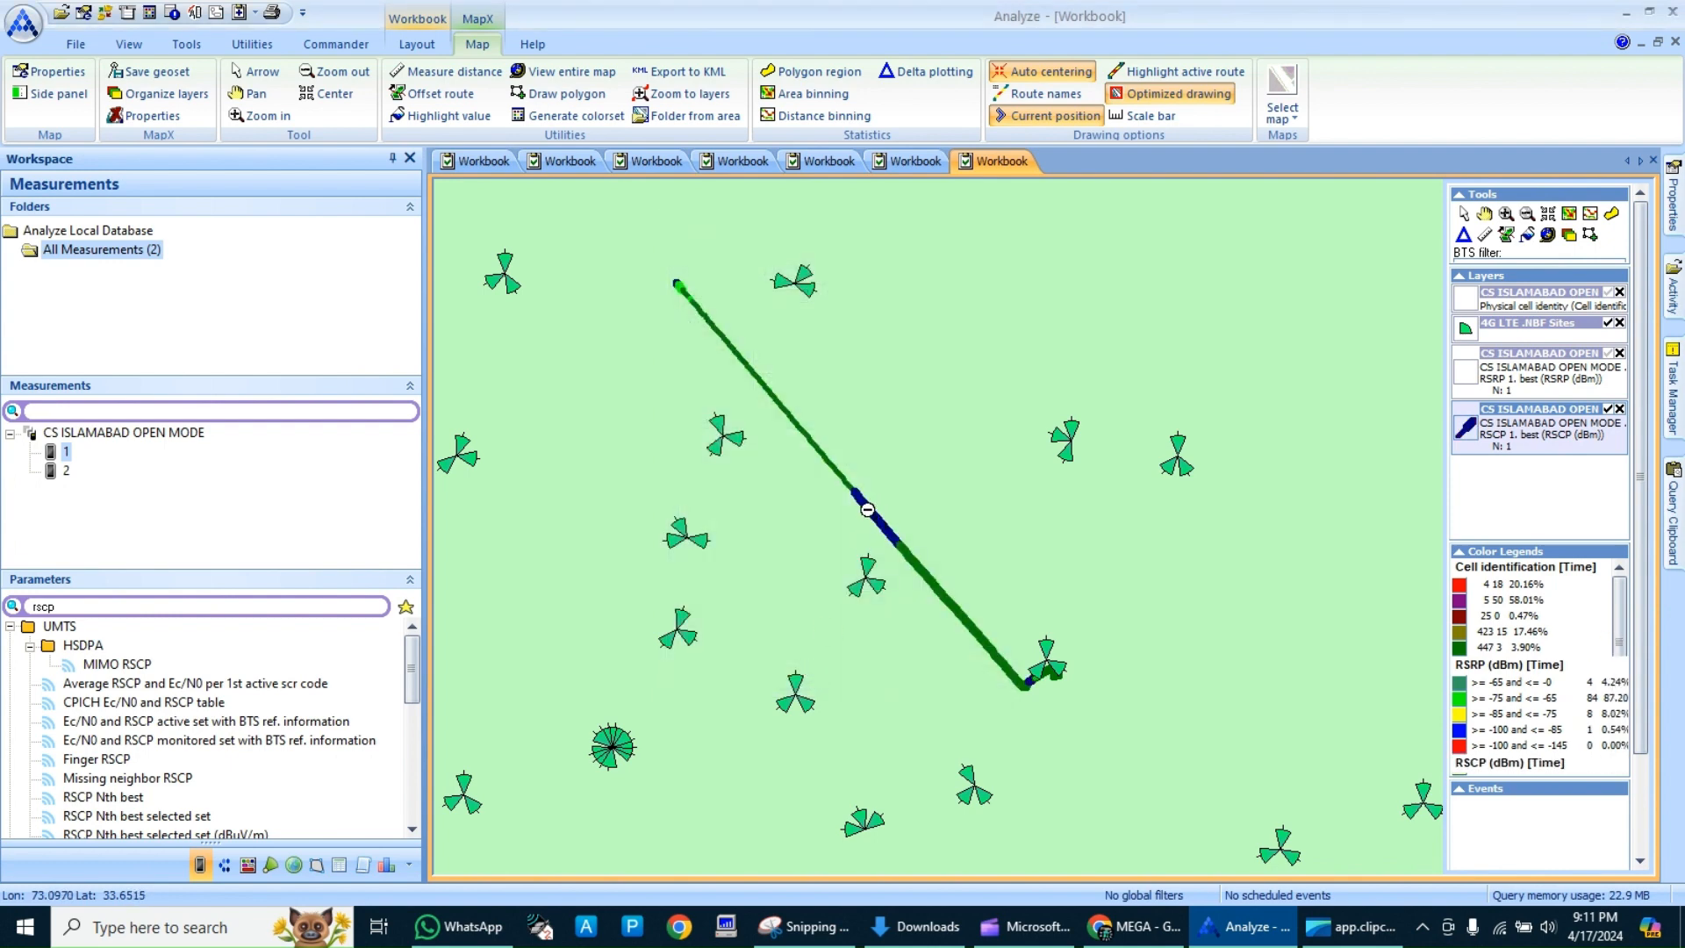
pyautogui.moveTo(875, 512)
pyautogui.click(1611, 411)
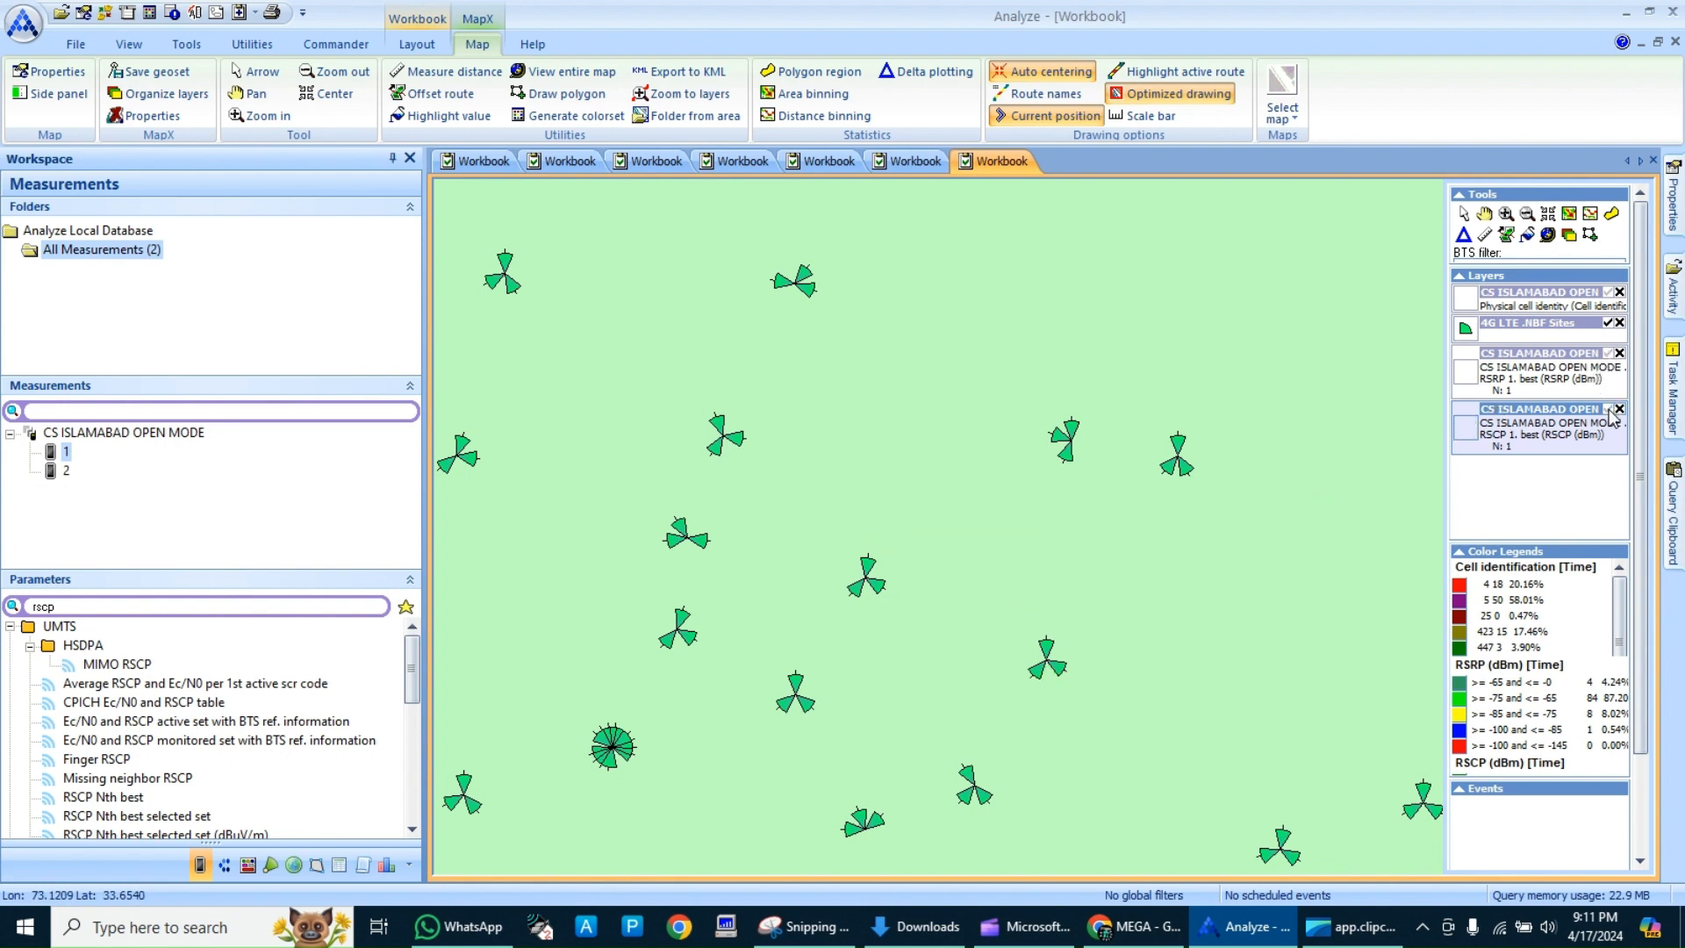
# - Show the RSRP 1. best route layer and set its default color to the brighter dark blue swatch
pyautogui.click(1609, 355)
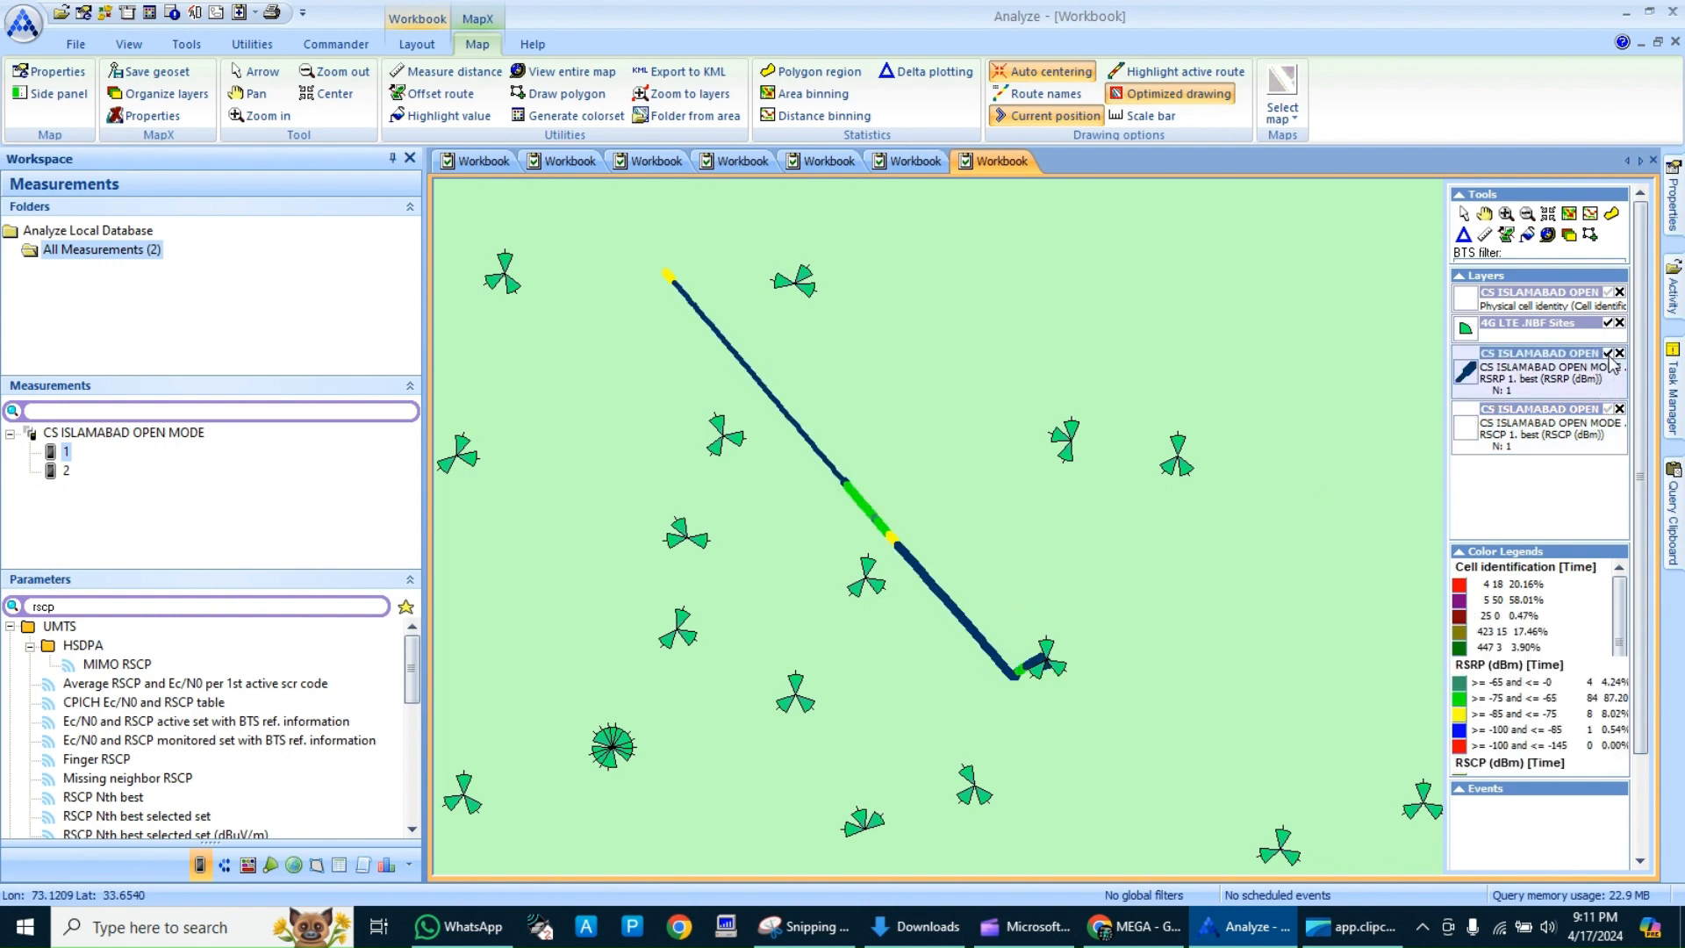
pyautogui.rightClick(1490, 370)
pyautogui.click(1336, 559)
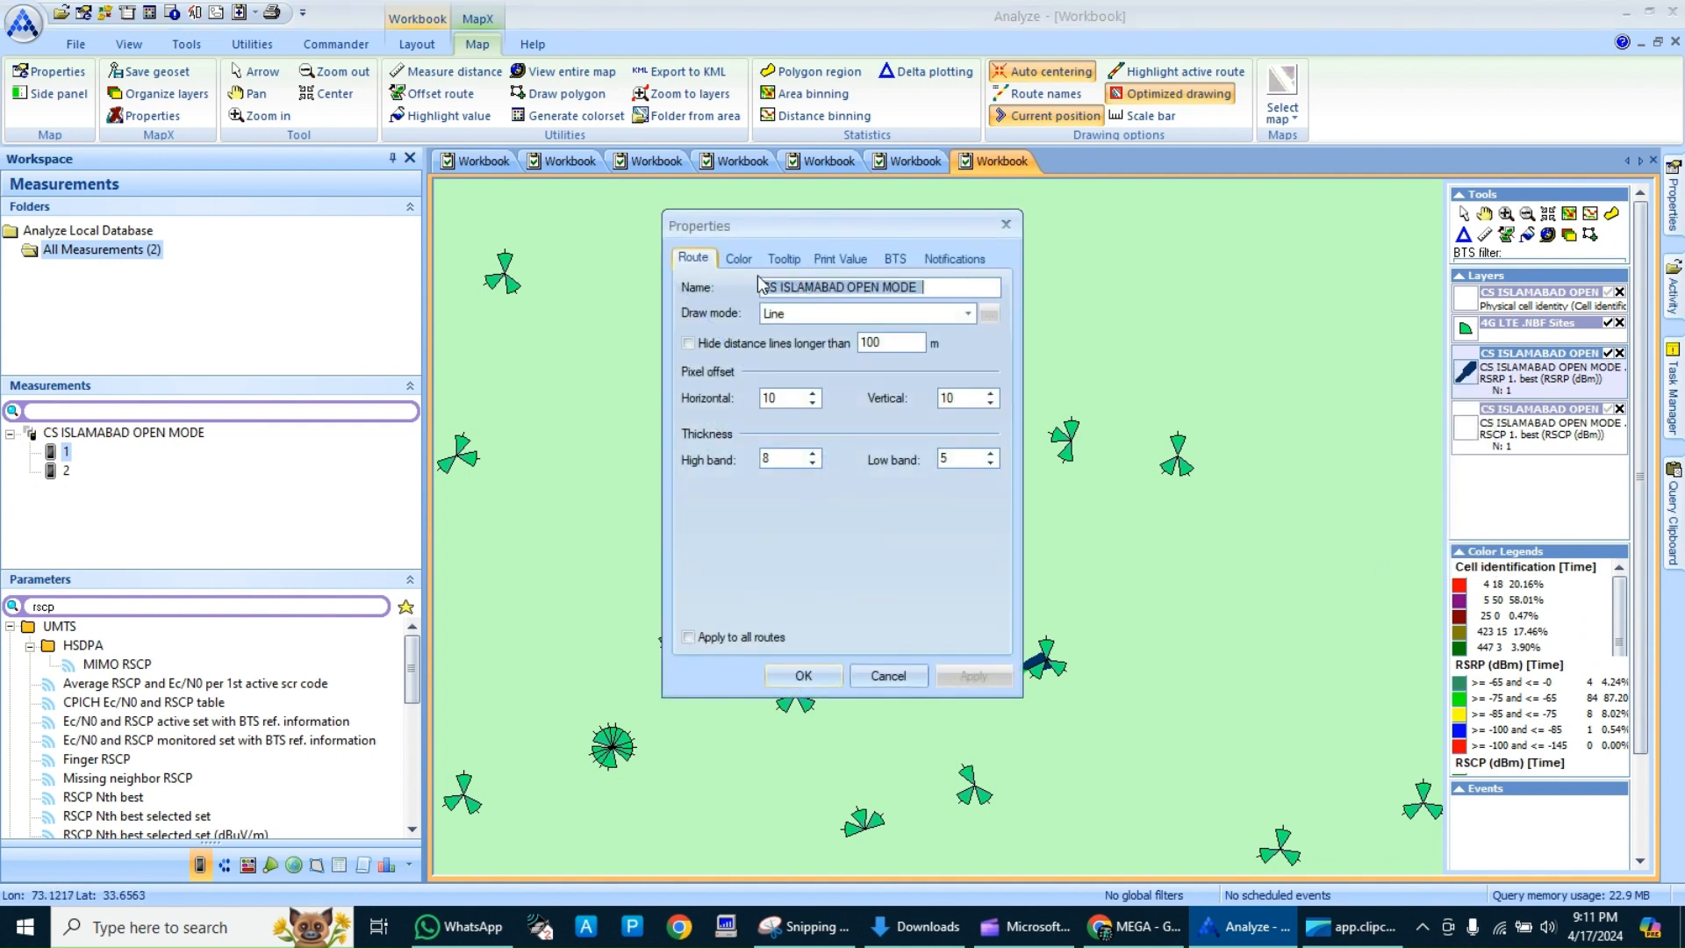
pyautogui.click(739, 258)
pyautogui.click(772, 290)
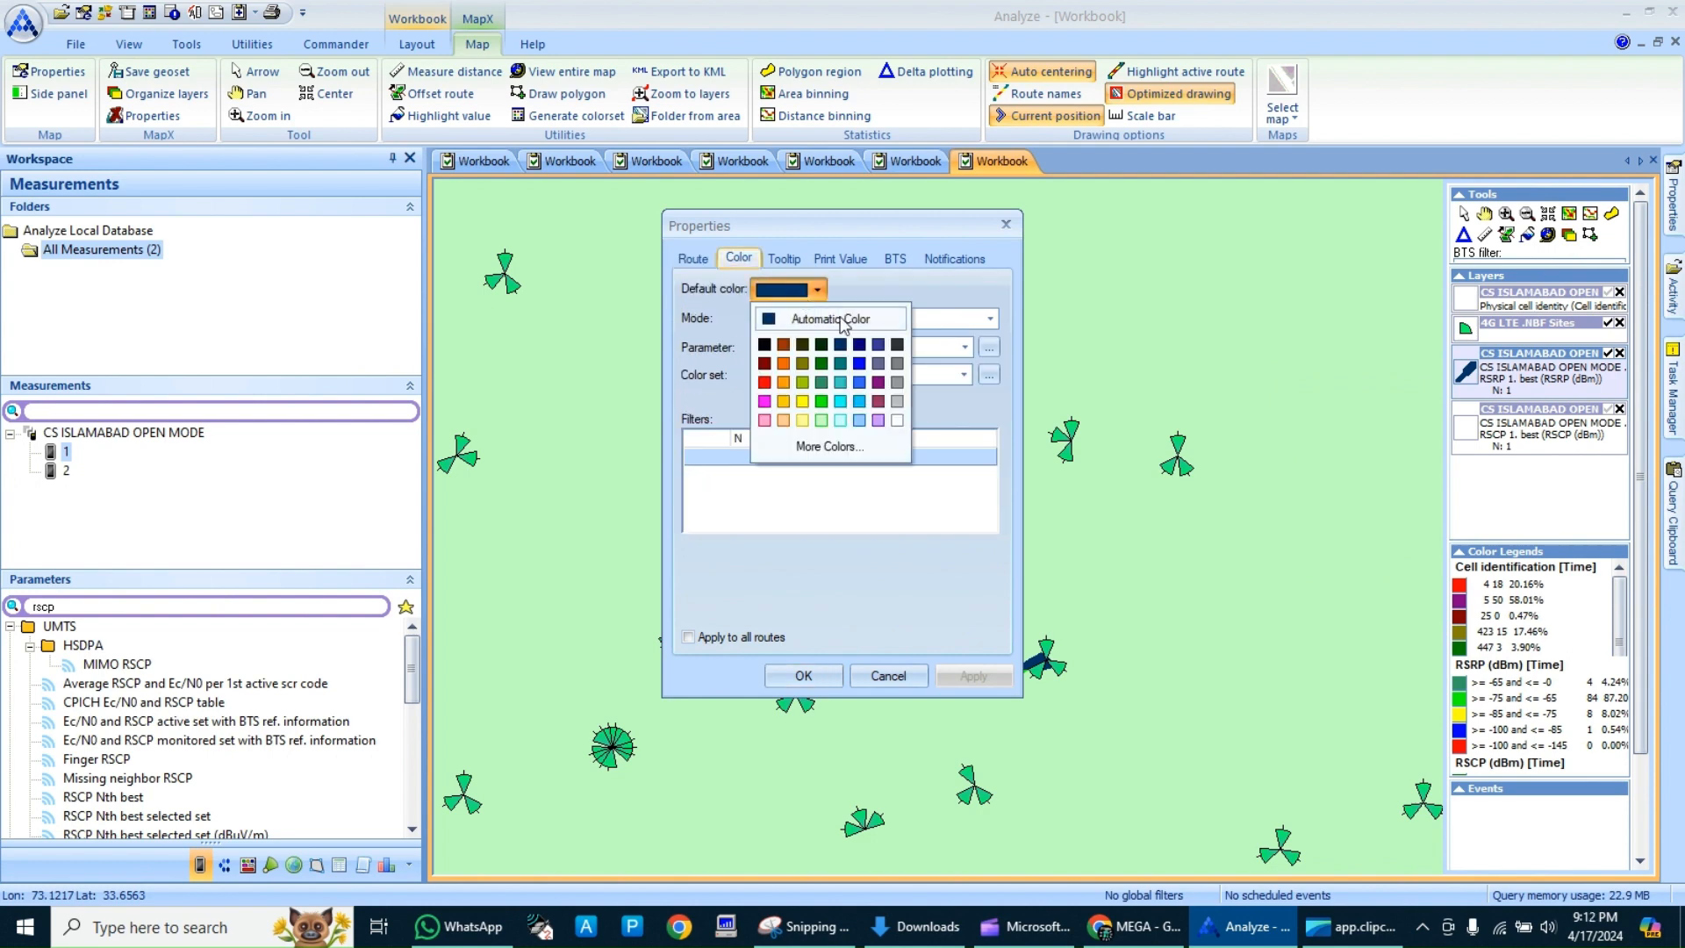
pyautogui.click(859, 343)
pyautogui.click(972, 674)
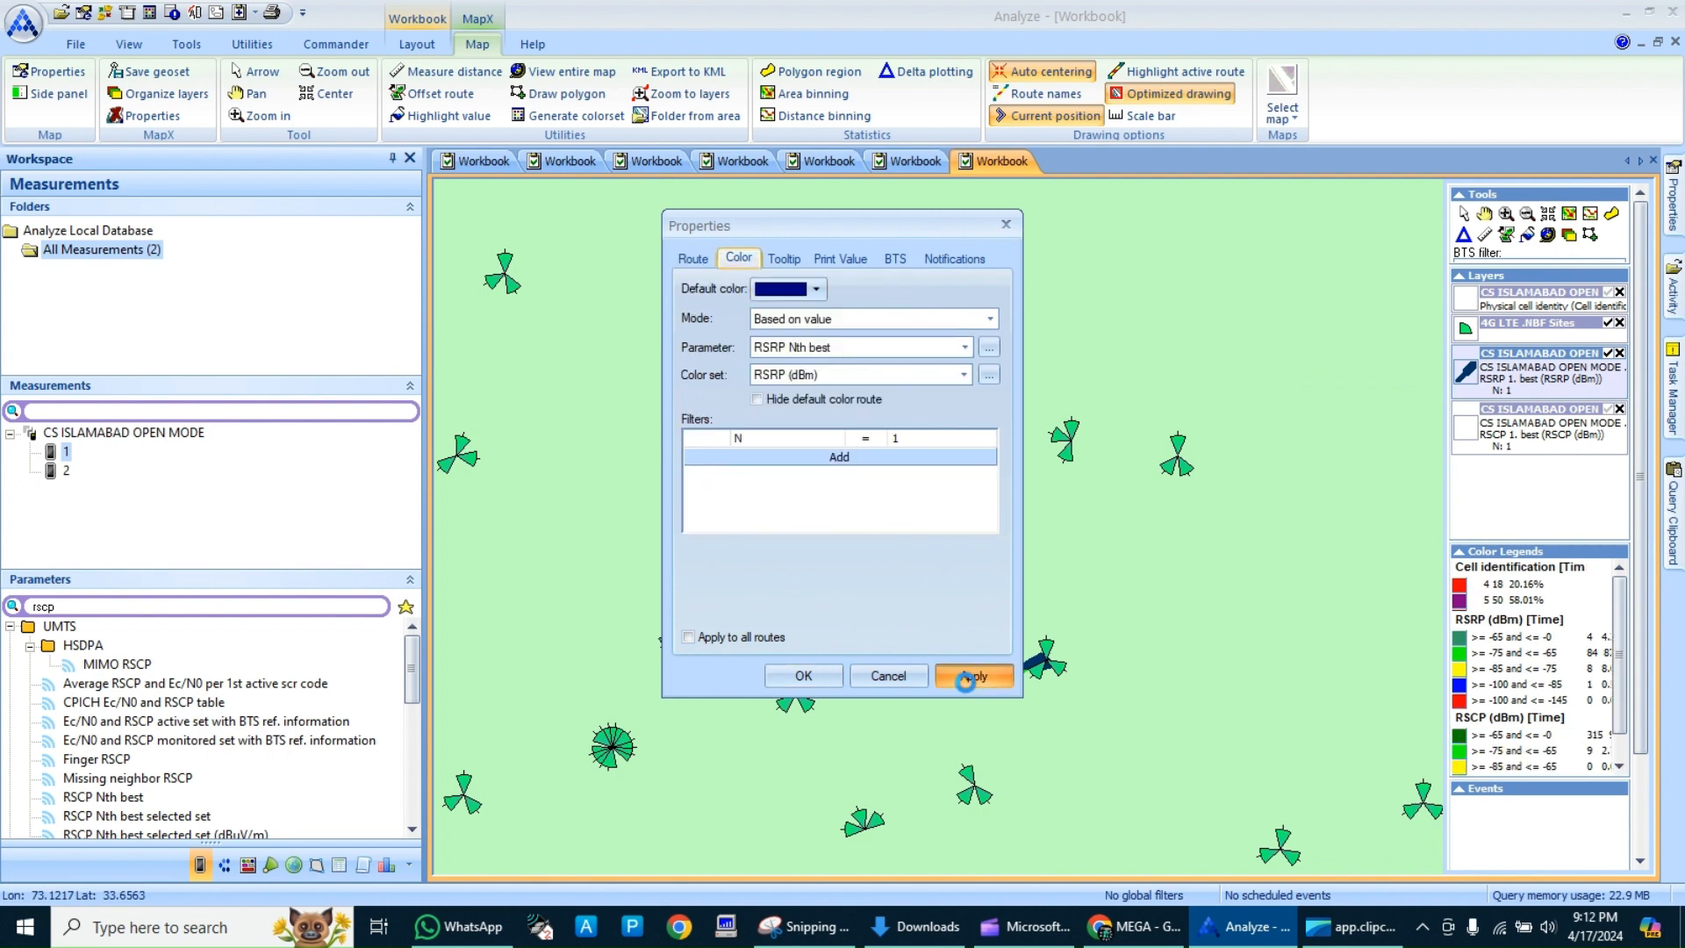
pyautogui.click(804, 675)
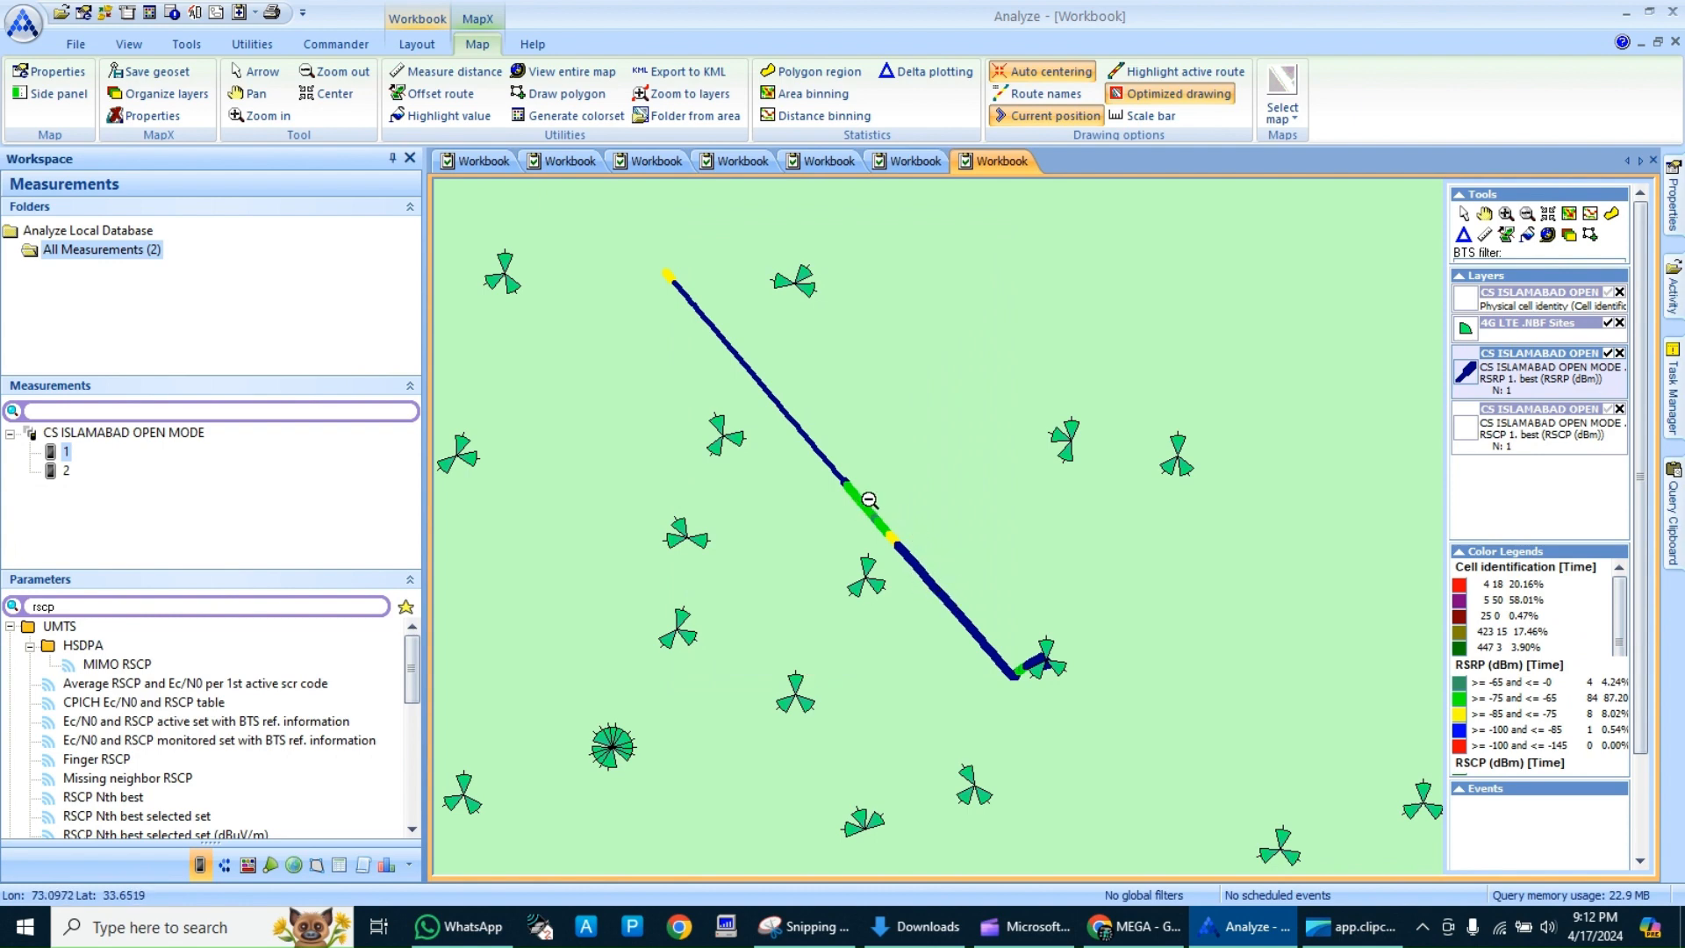
# - Show the physical cell identity route layer and hide the RSRP route layer
pyautogui.click(1609, 293)
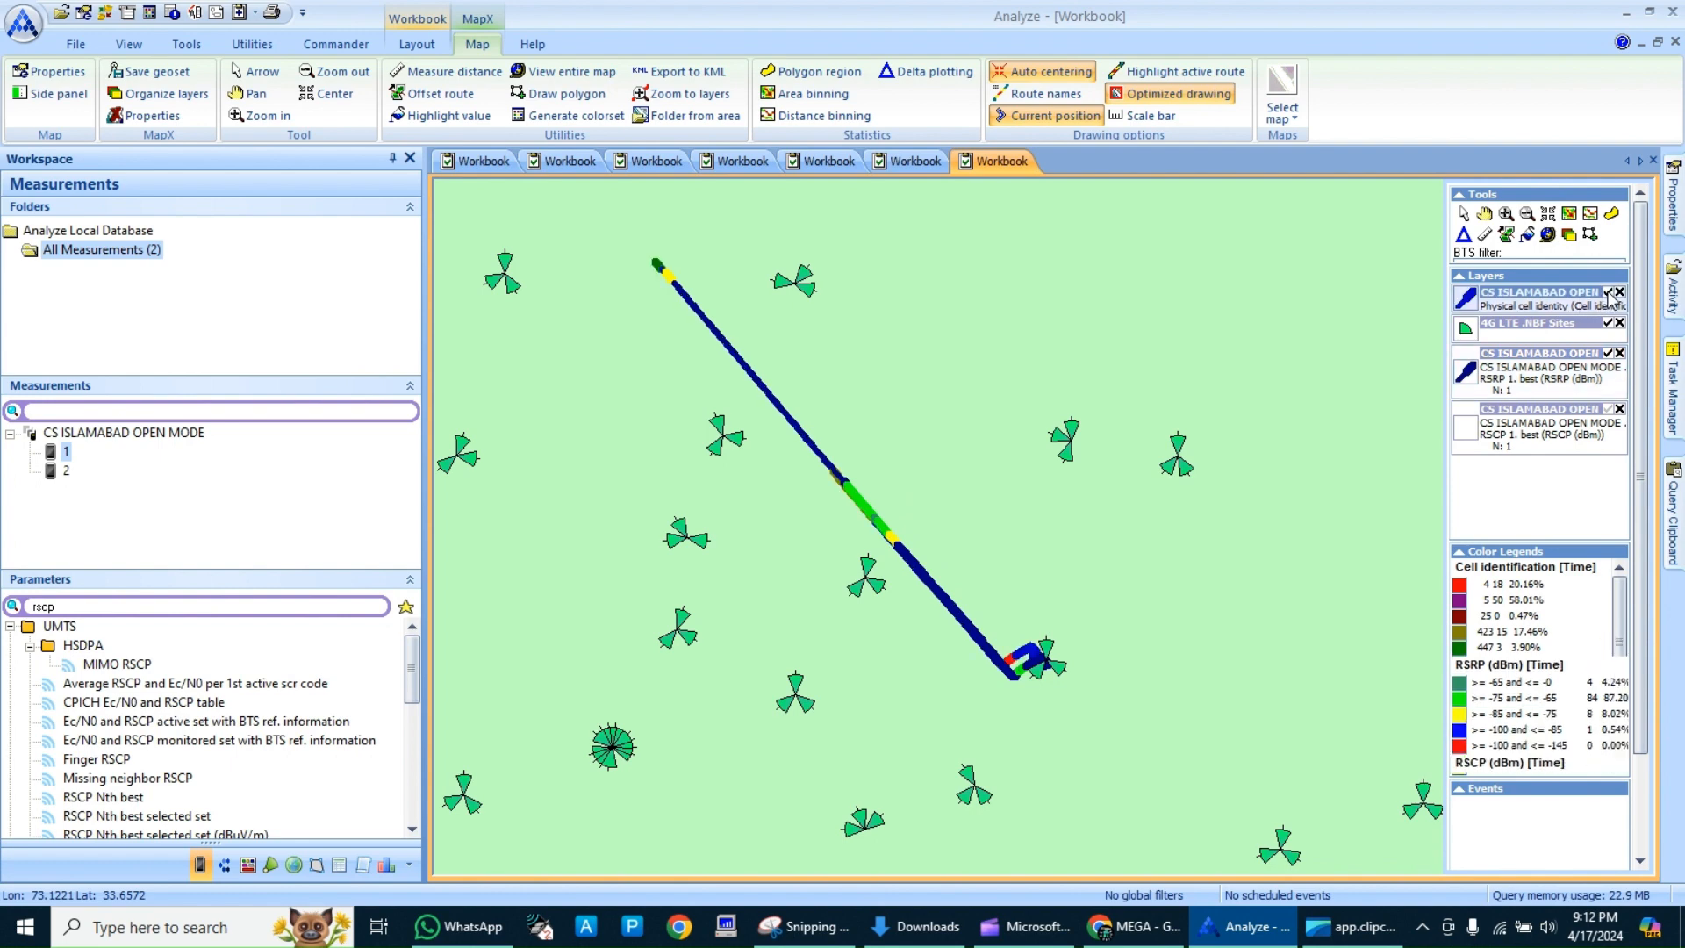
pyautogui.click(1610, 353)
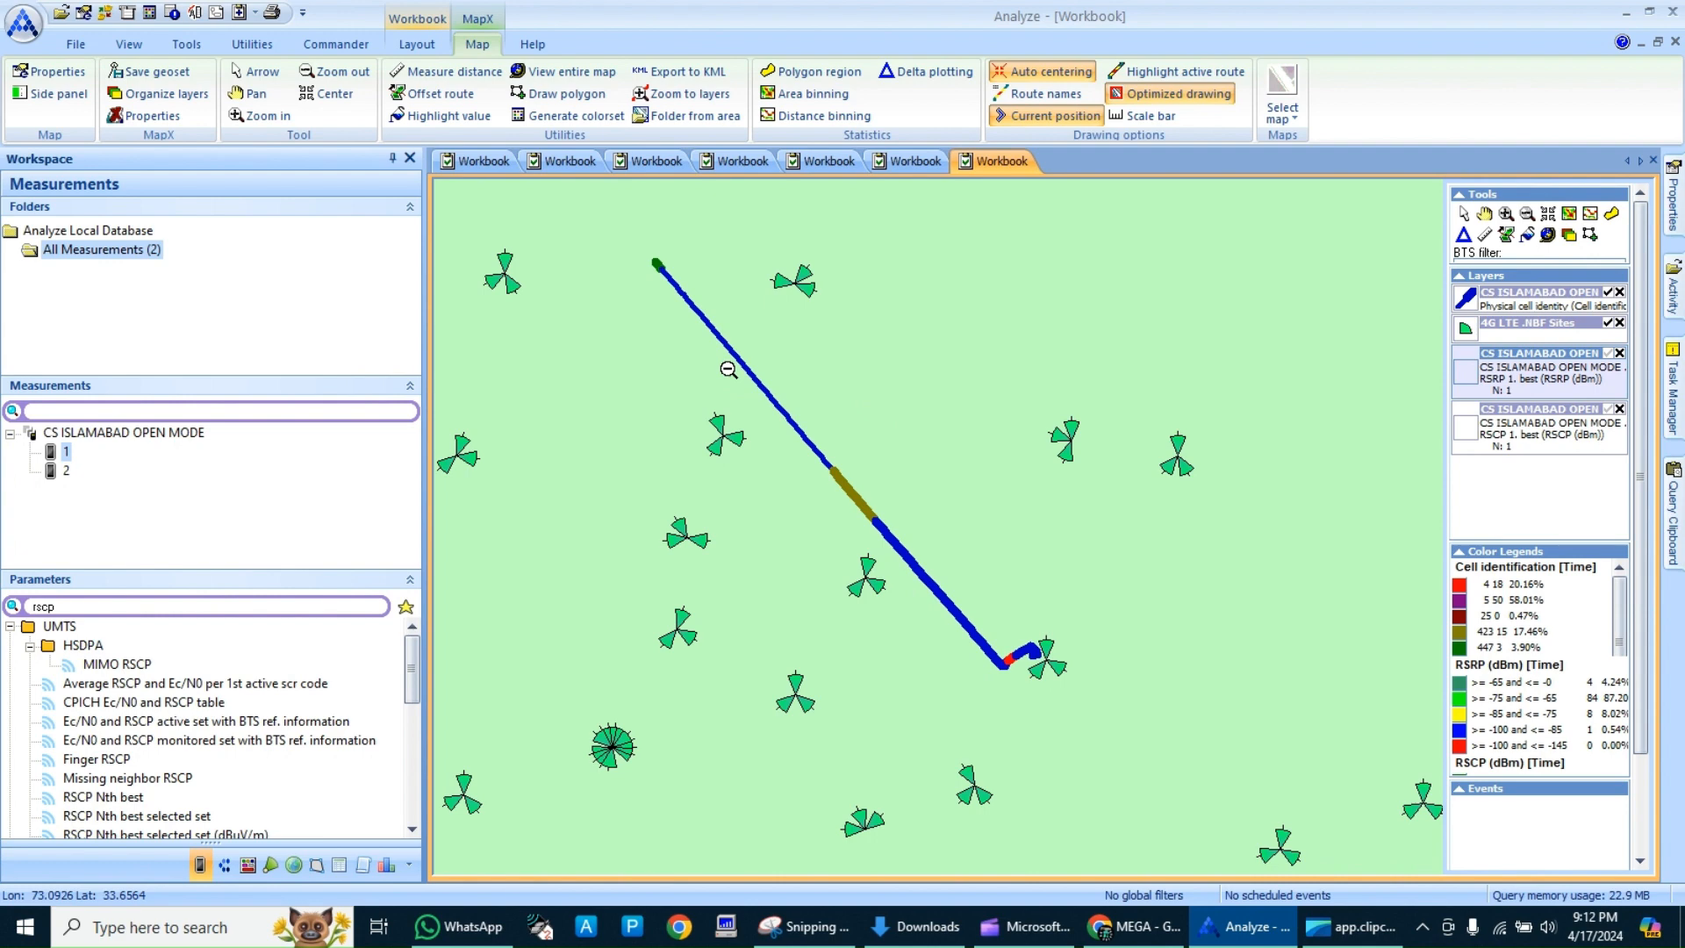
# - Close the open workbooks and search the measurement parameters for rsrp
pyautogui.click(1654, 160)
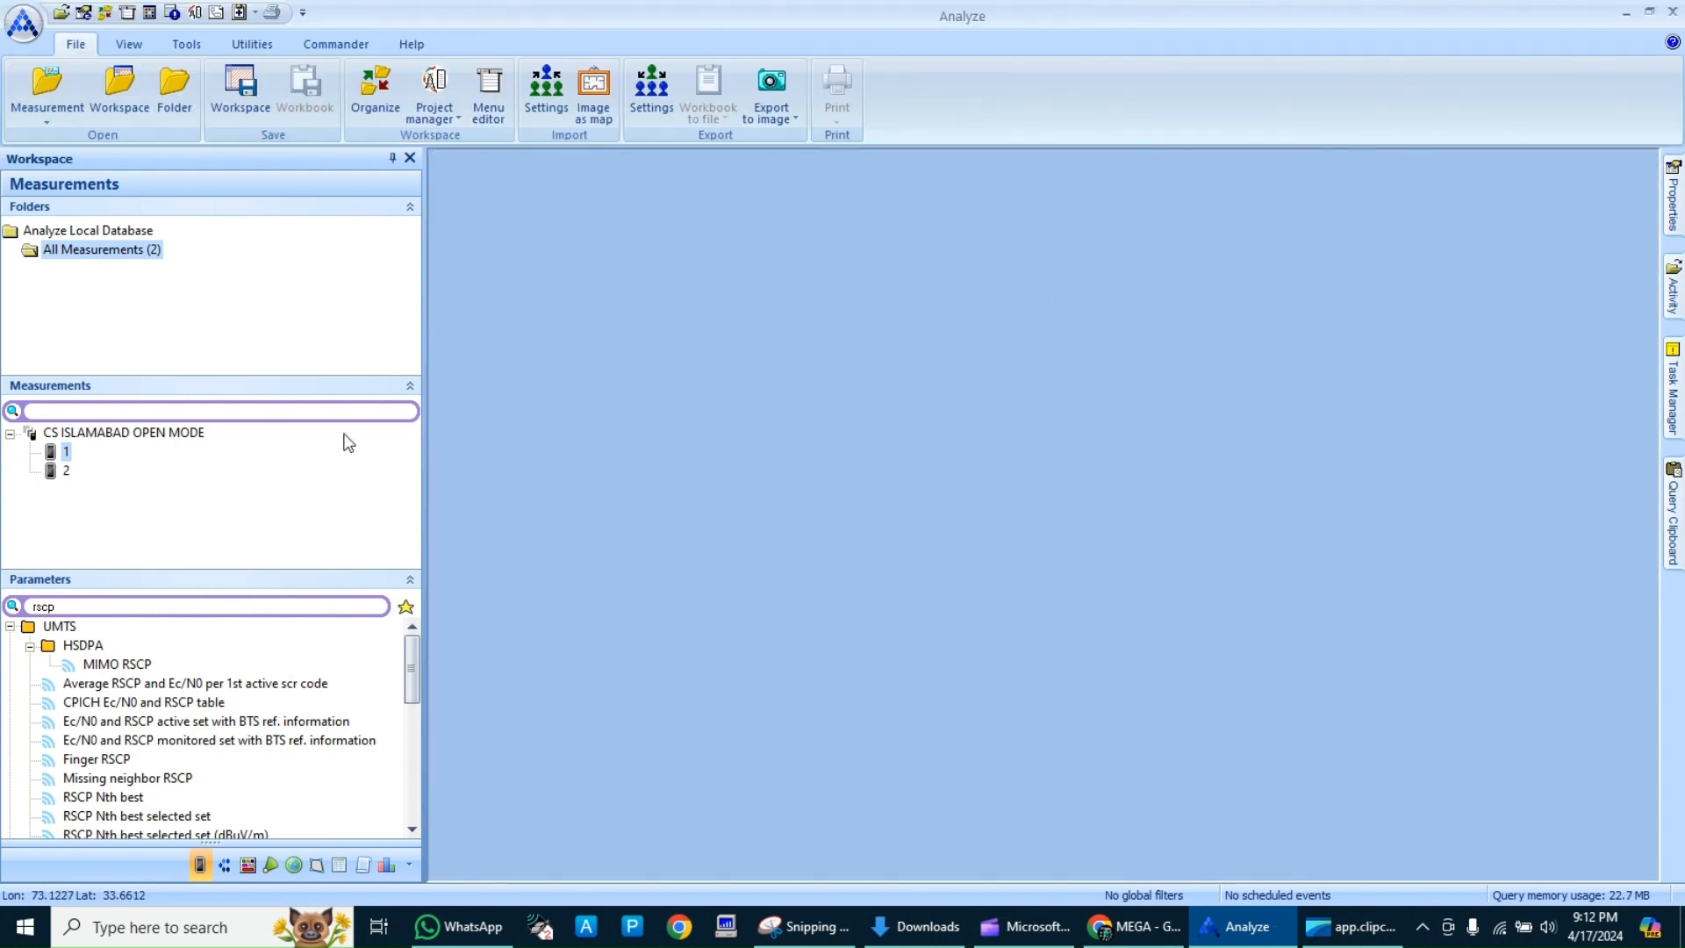
pyautogui.click(152, 604)
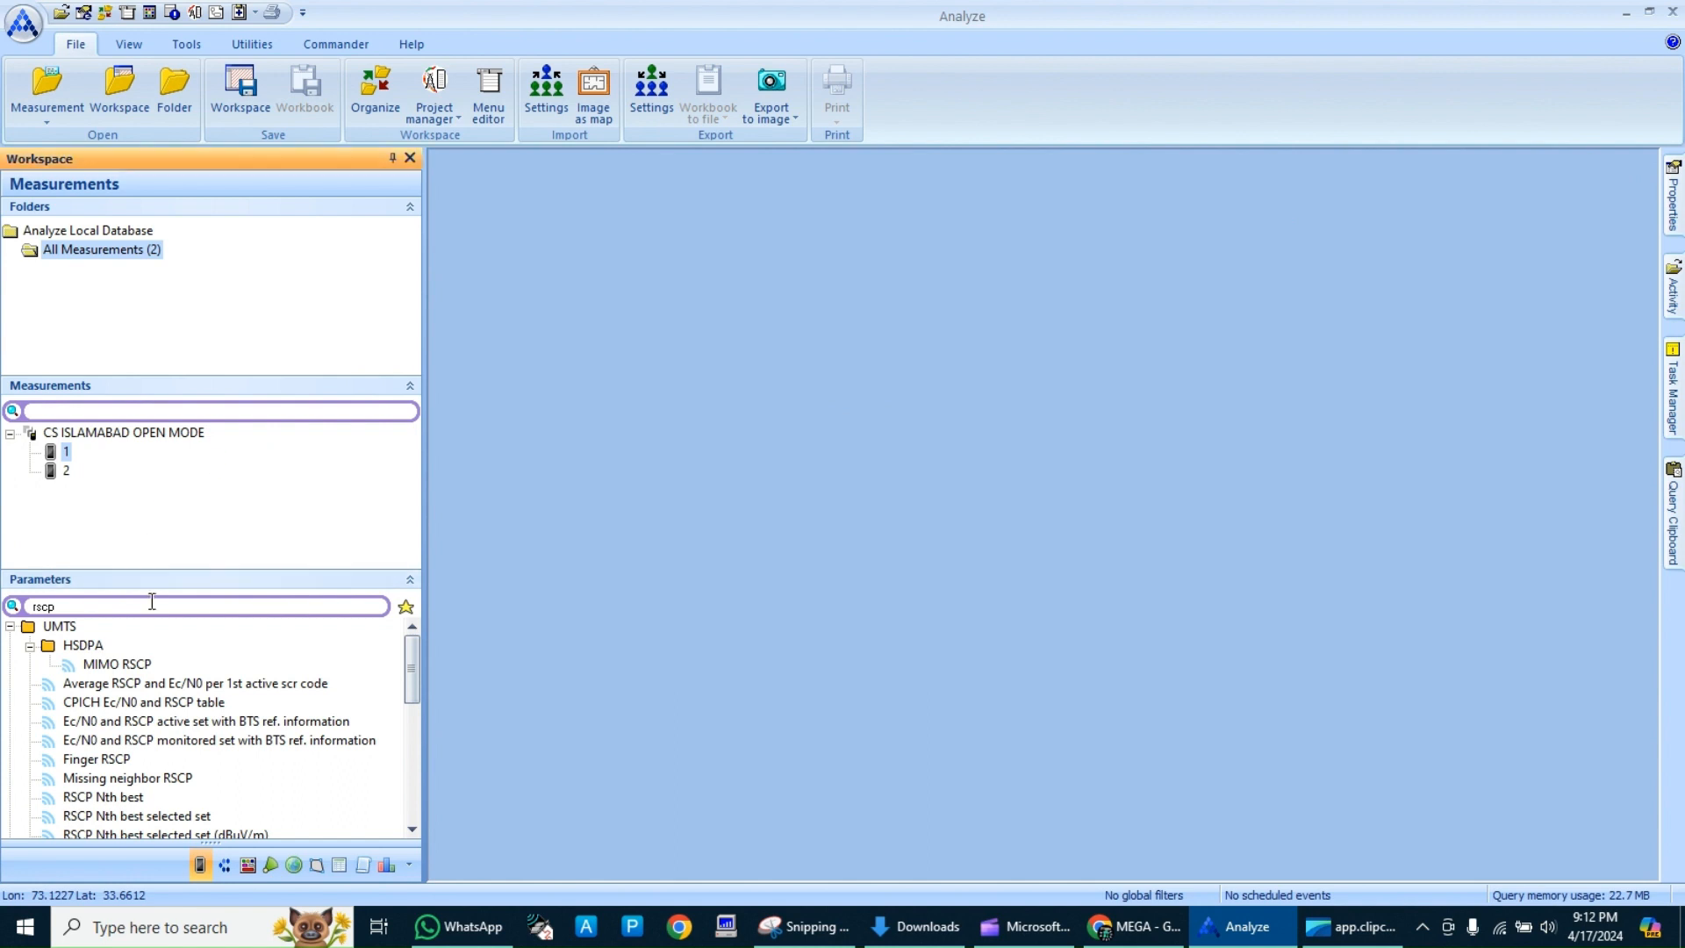
pyautogui.write('rs')
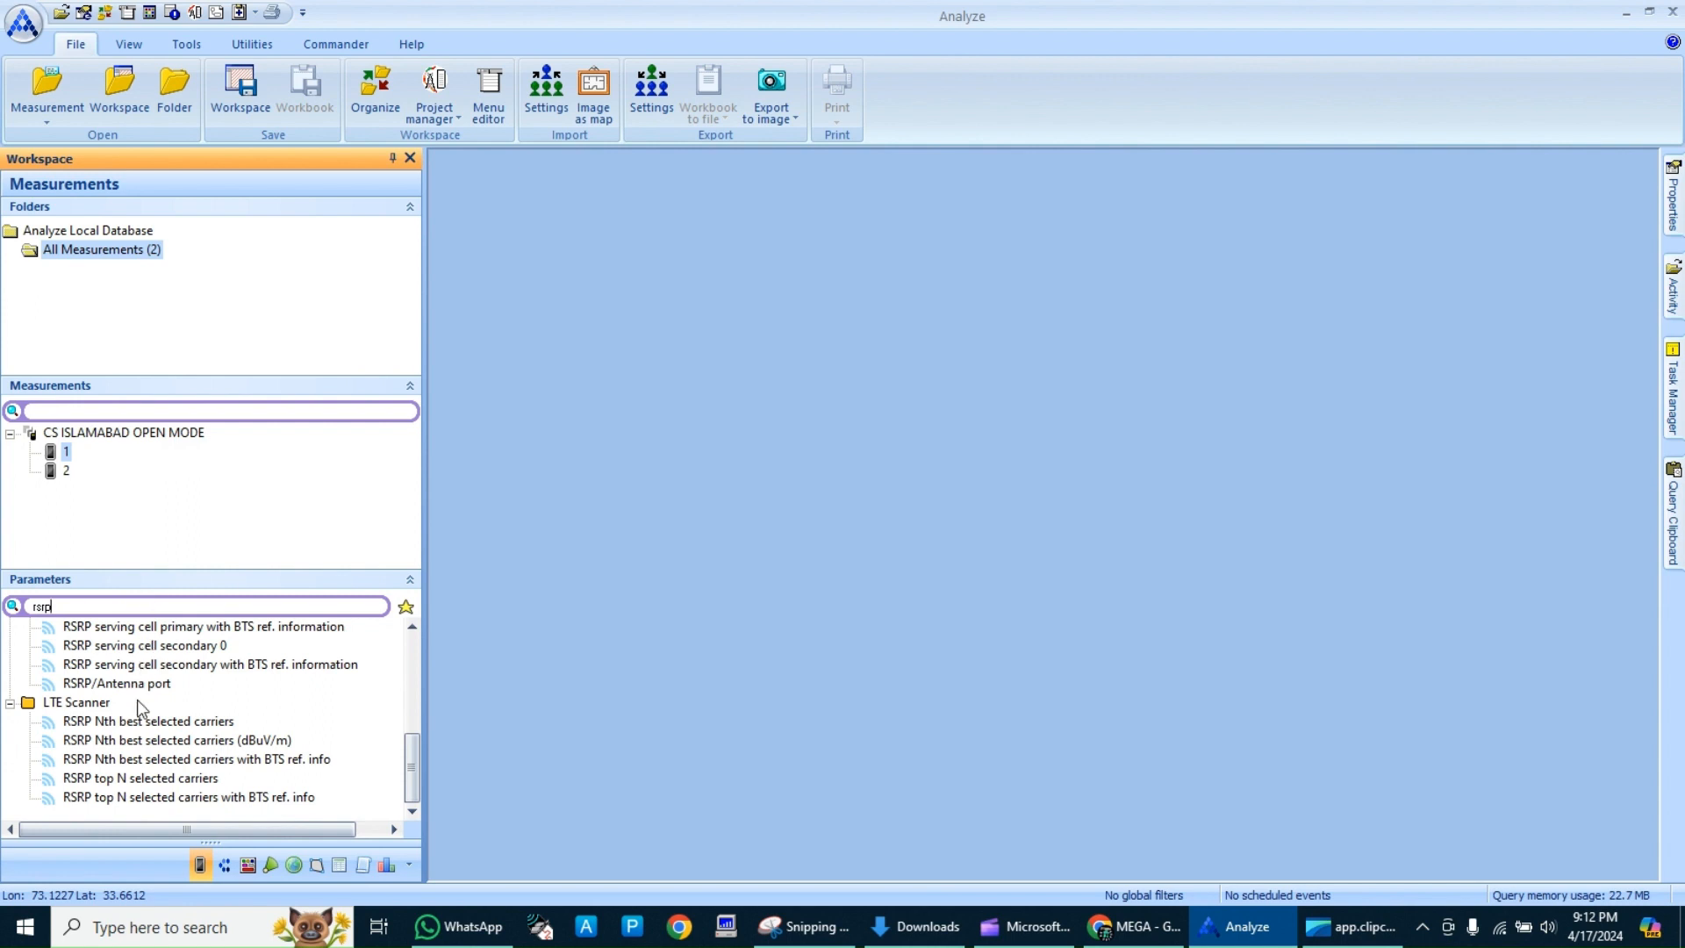
pyautogui.scroll(10, 140, 709)
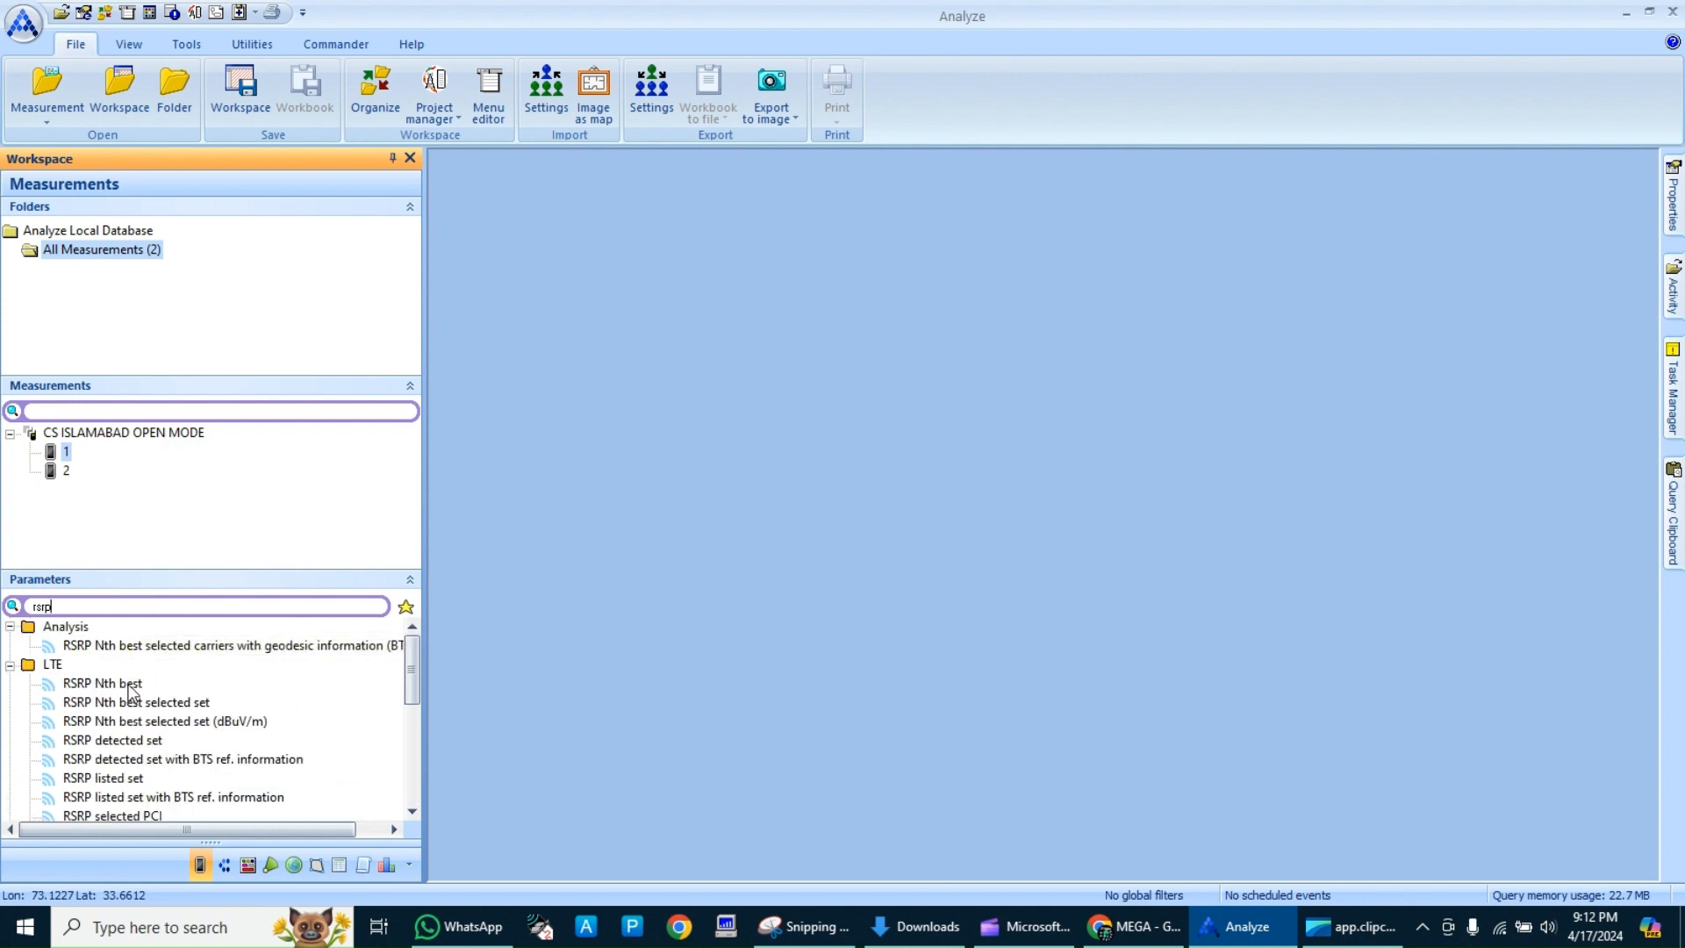
# - Plot the LTE parameter RSRP Nth best on a maximized map with the filter N = 1 and remove the 2G GSM site layer
pyautogui.rightClick(128, 685)
pyautogui.moveTo(246, 695)
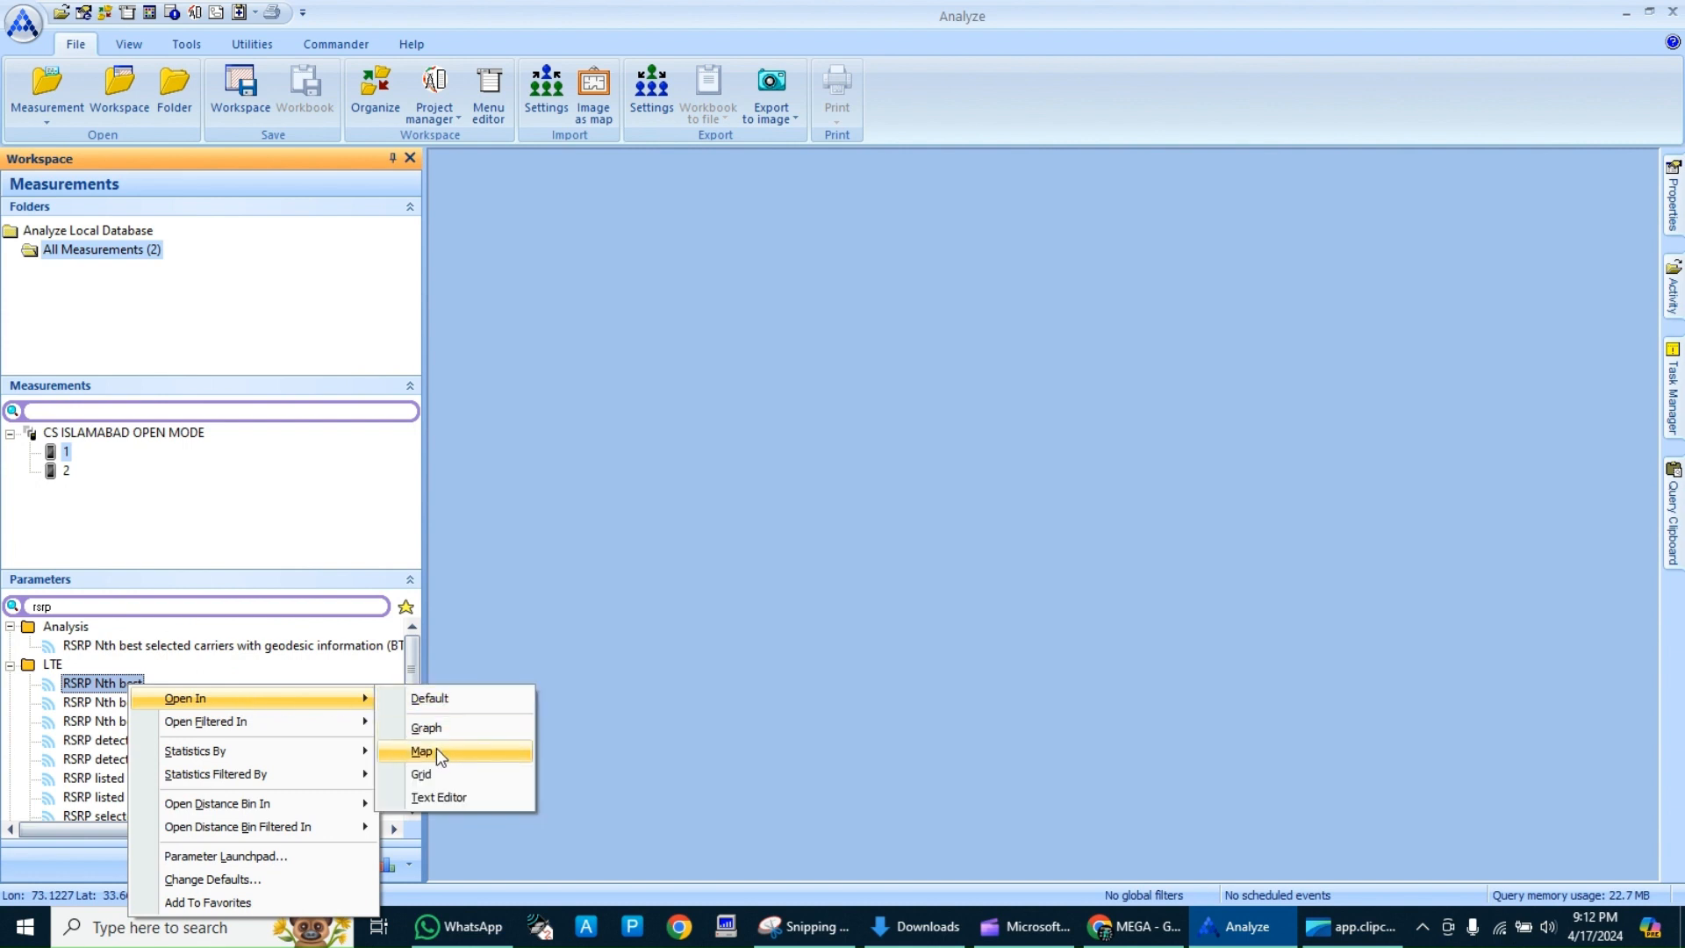
pyautogui.click(435, 750)
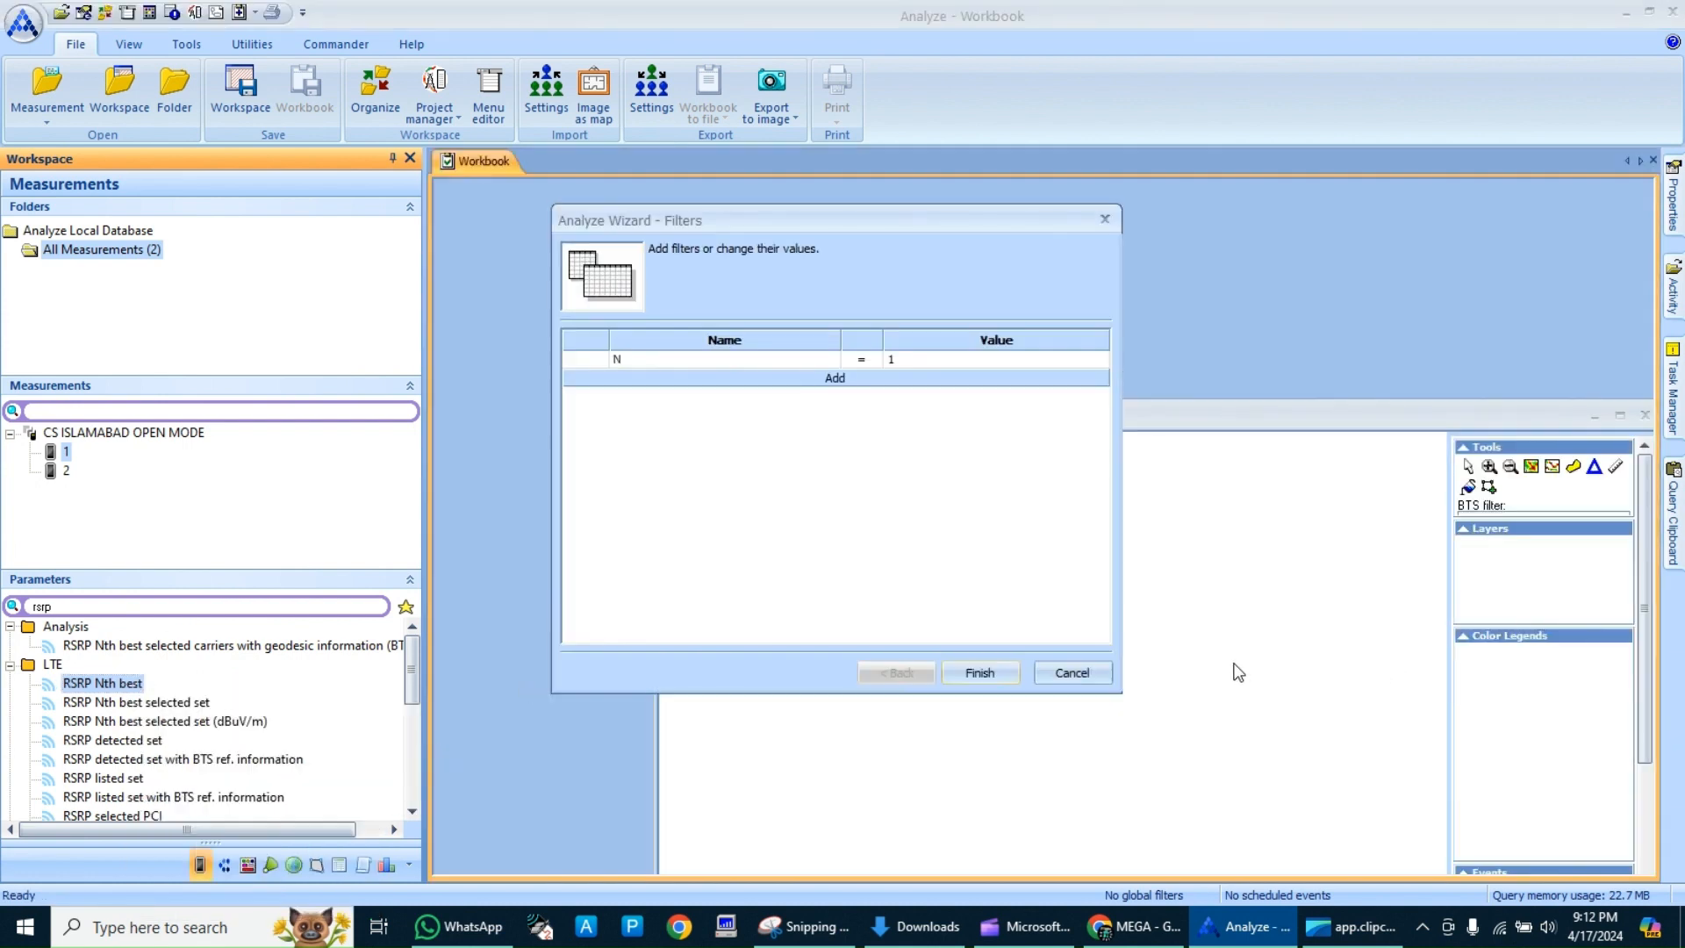
pyautogui.click(965, 672)
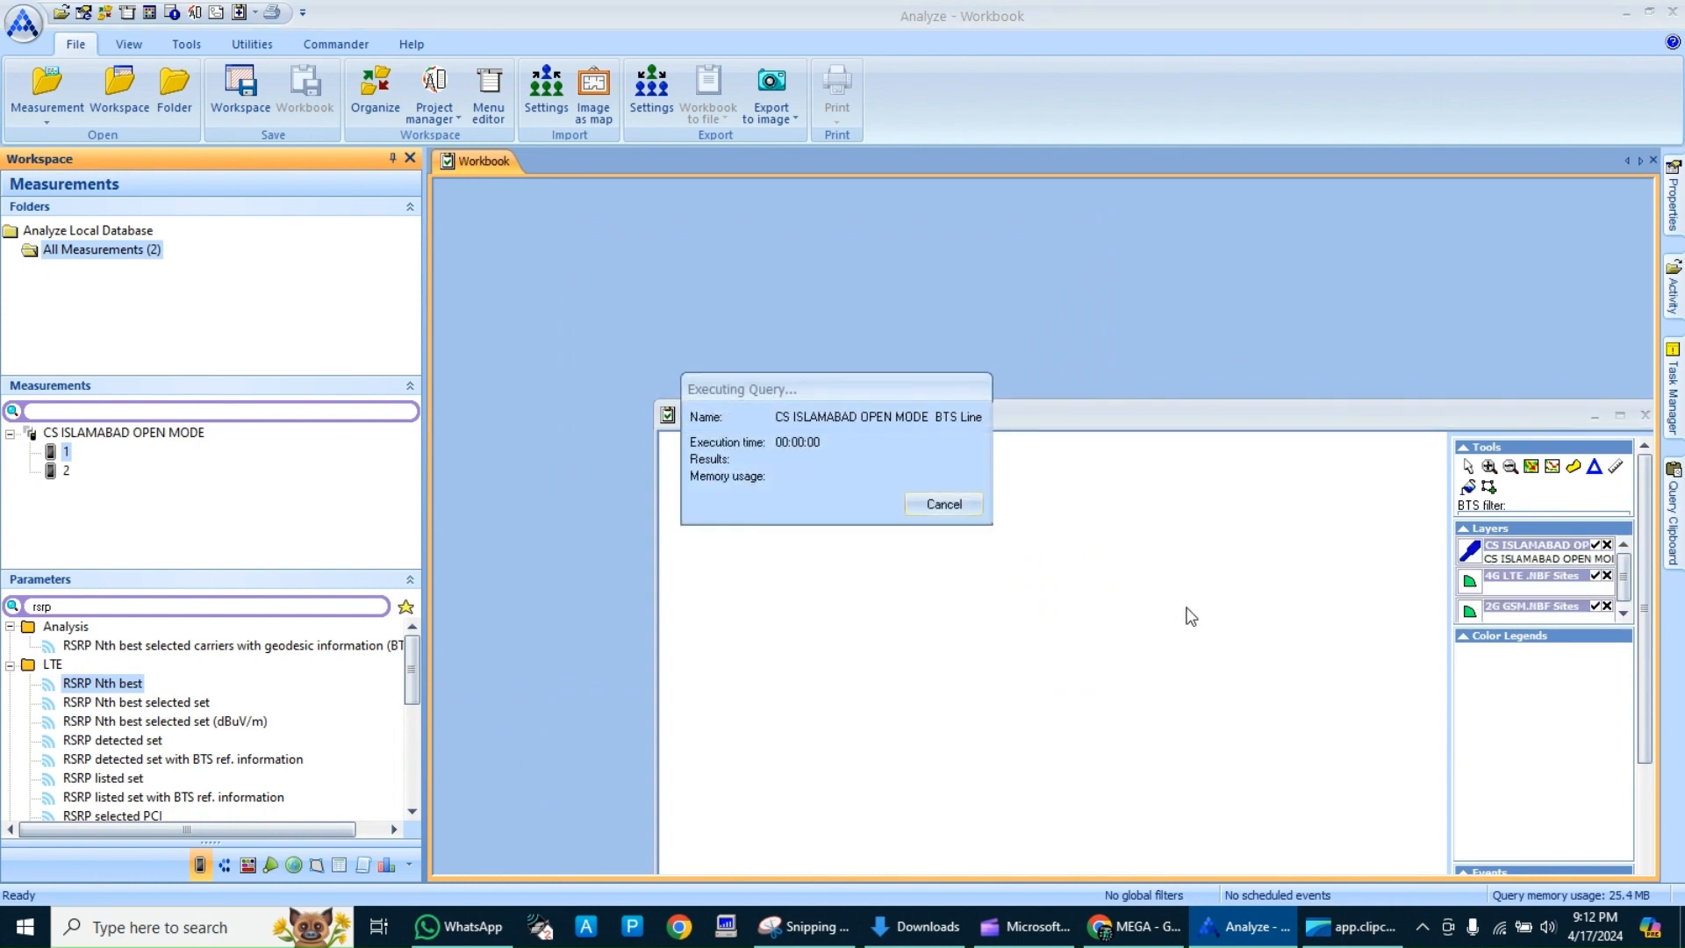
pyautogui.click(1620, 416)
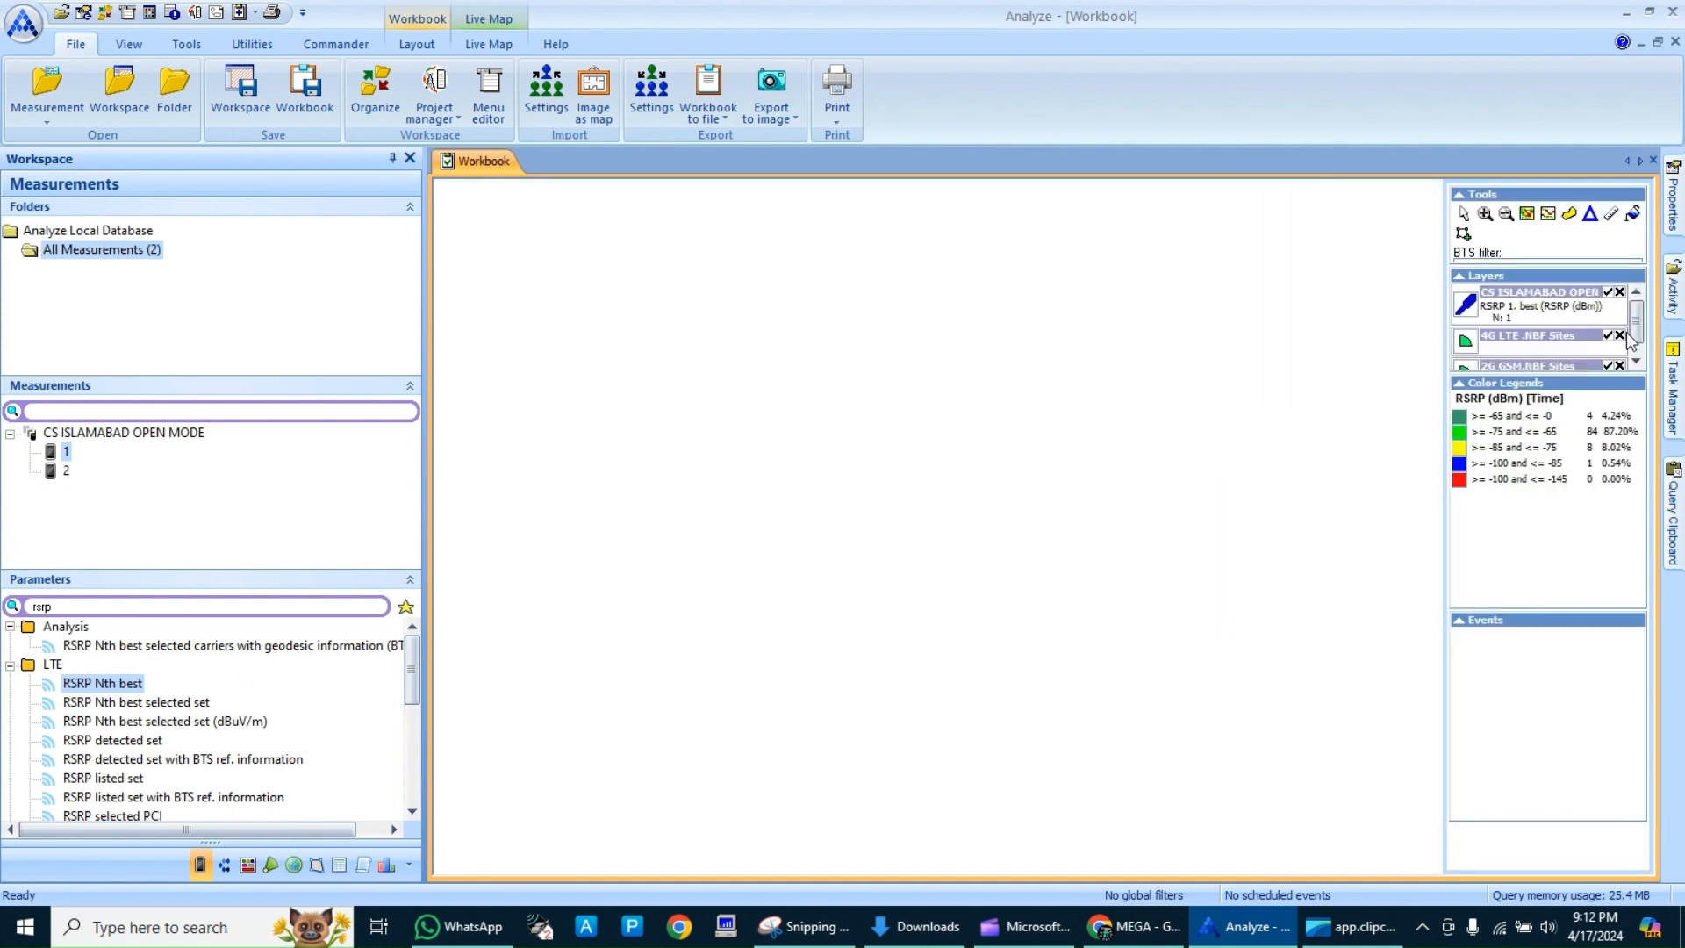
pyautogui.click(1621, 365)
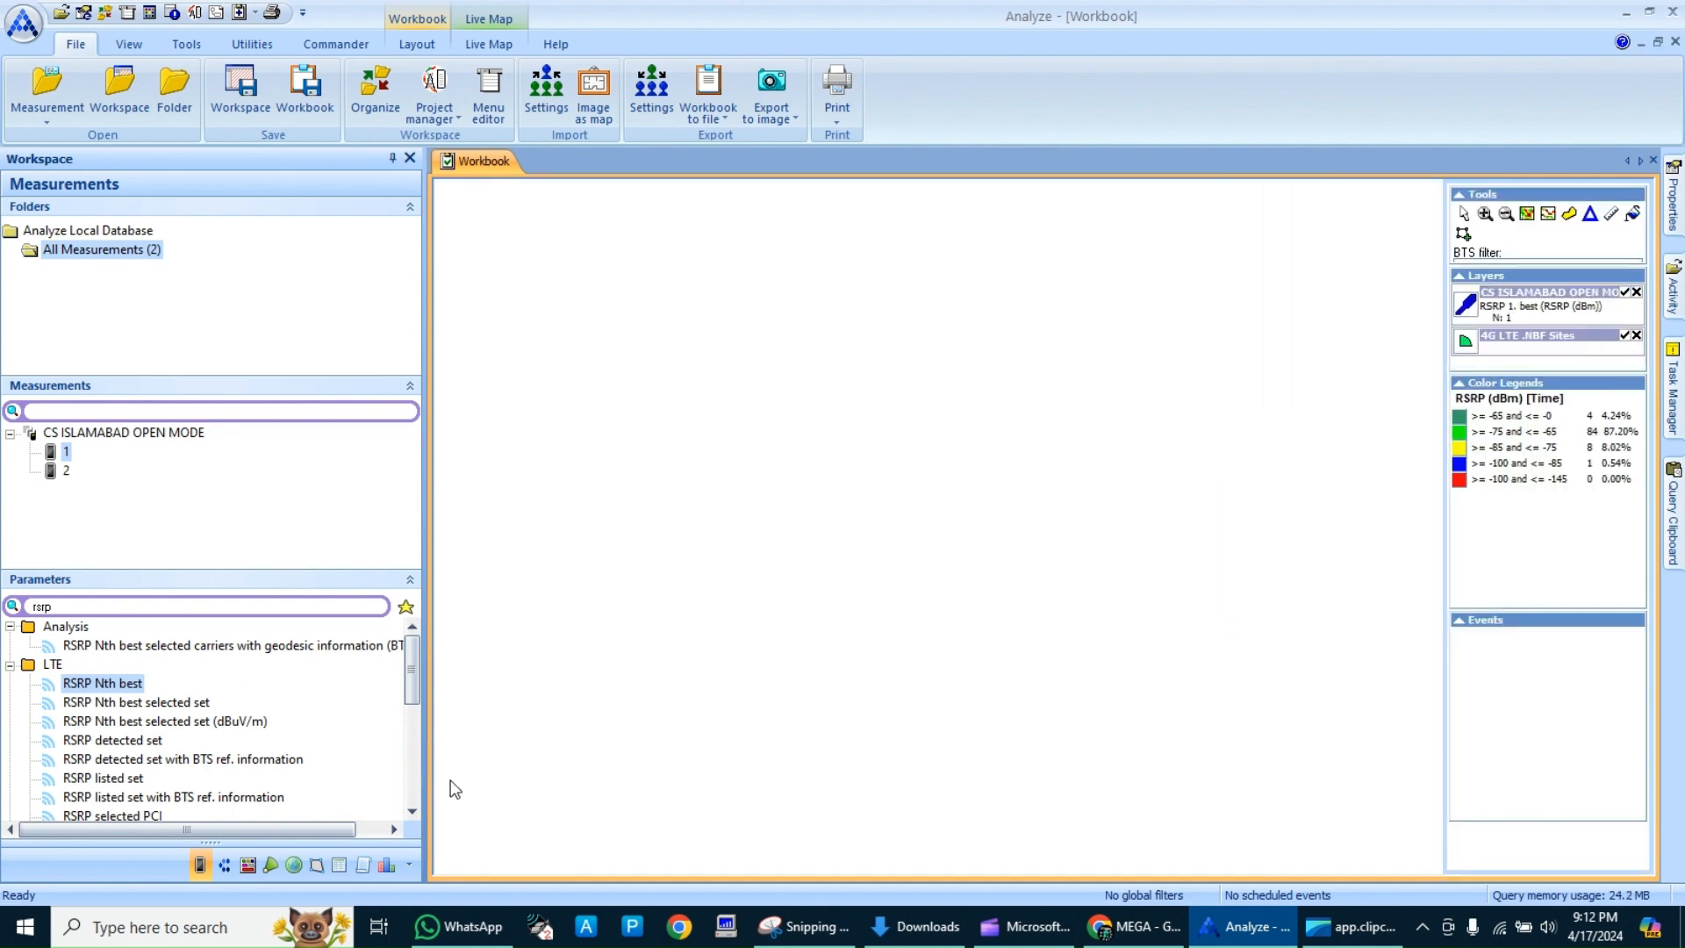
# - Delete the 2G GSM.NBF file from the base stations and close the open workbooks
pyautogui.click(270, 866)
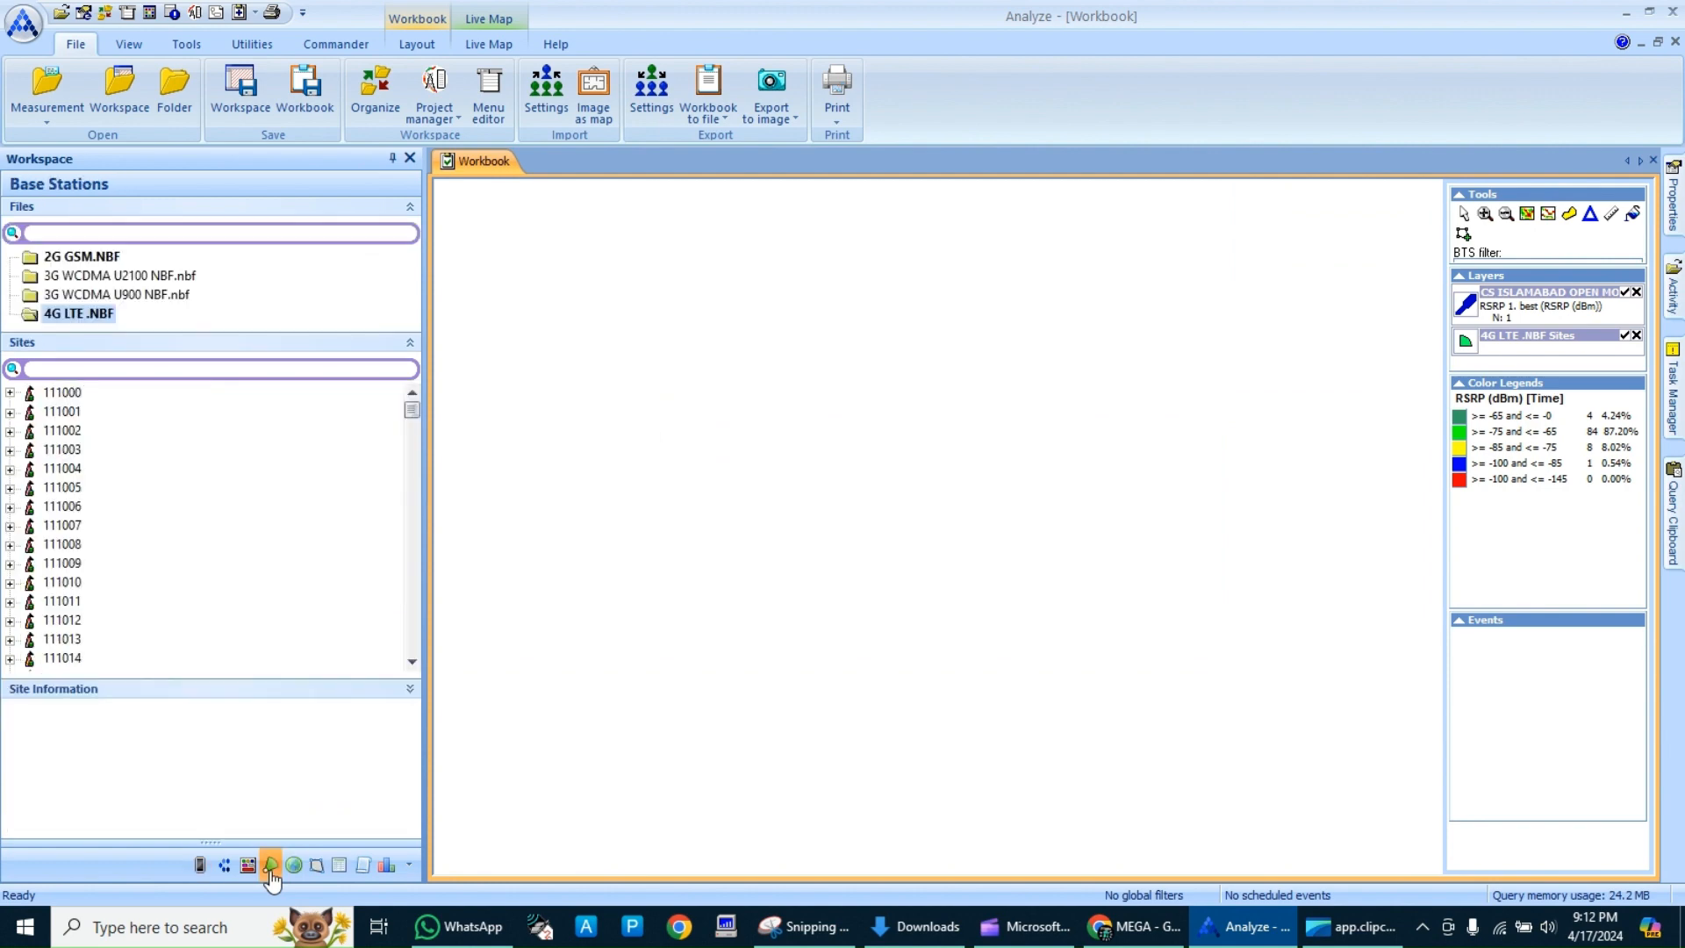
pyautogui.click(79, 260)
pyautogui.doubleClick(79, 260)
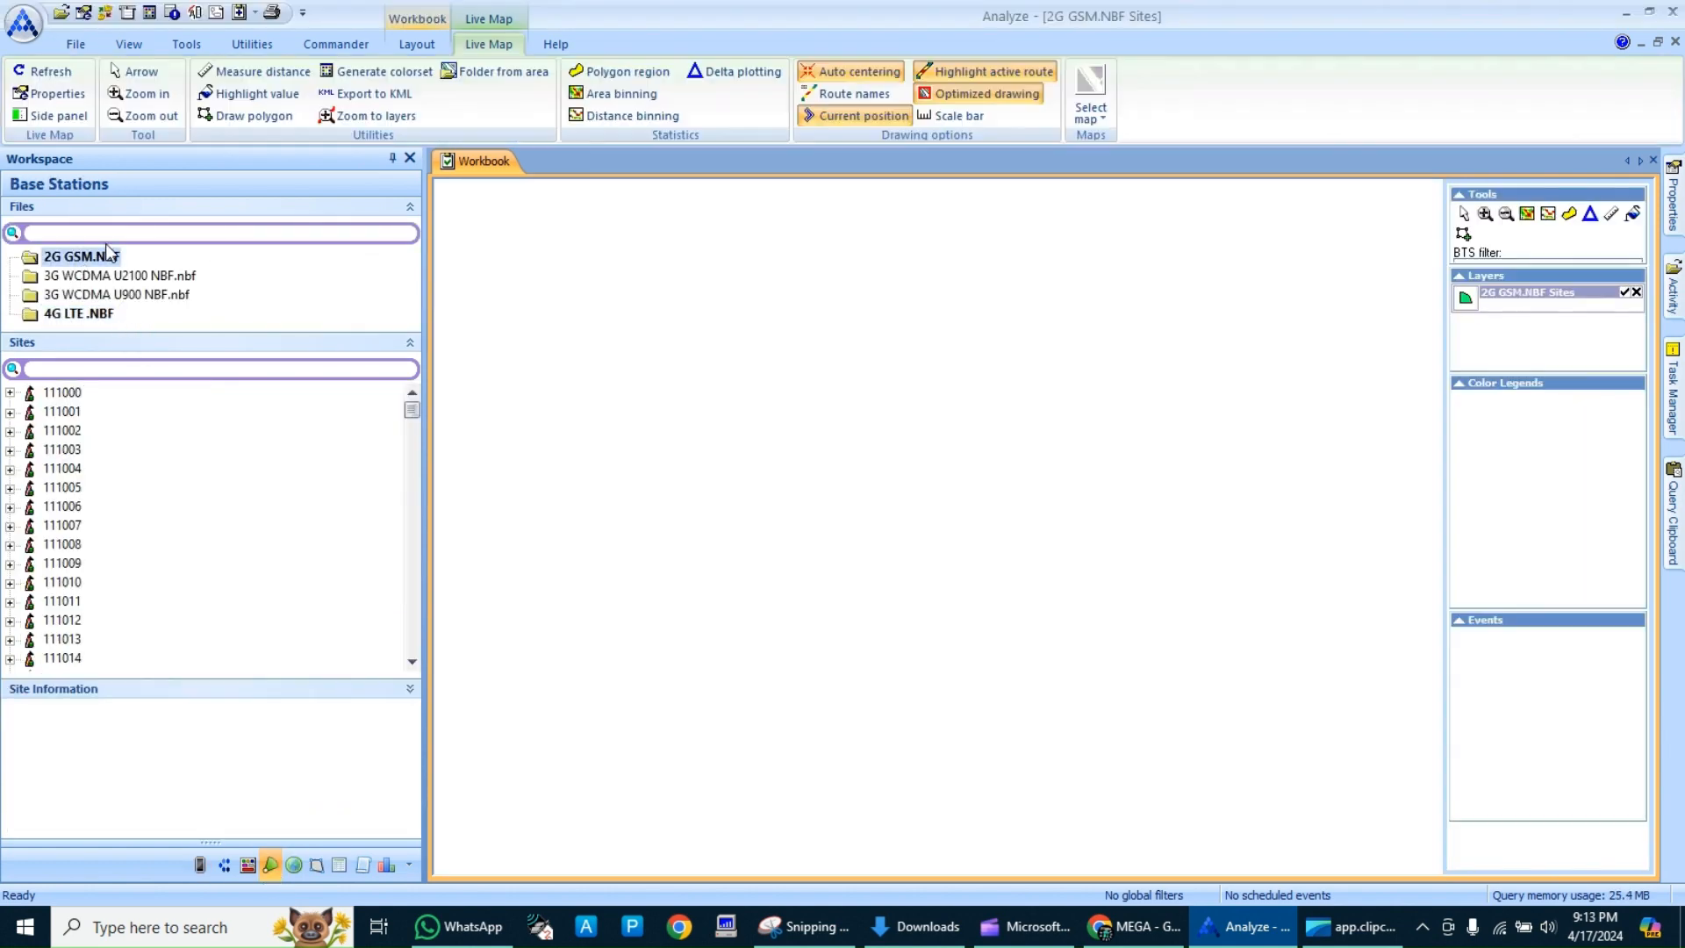
pyautogui.rightClick(107, 255)
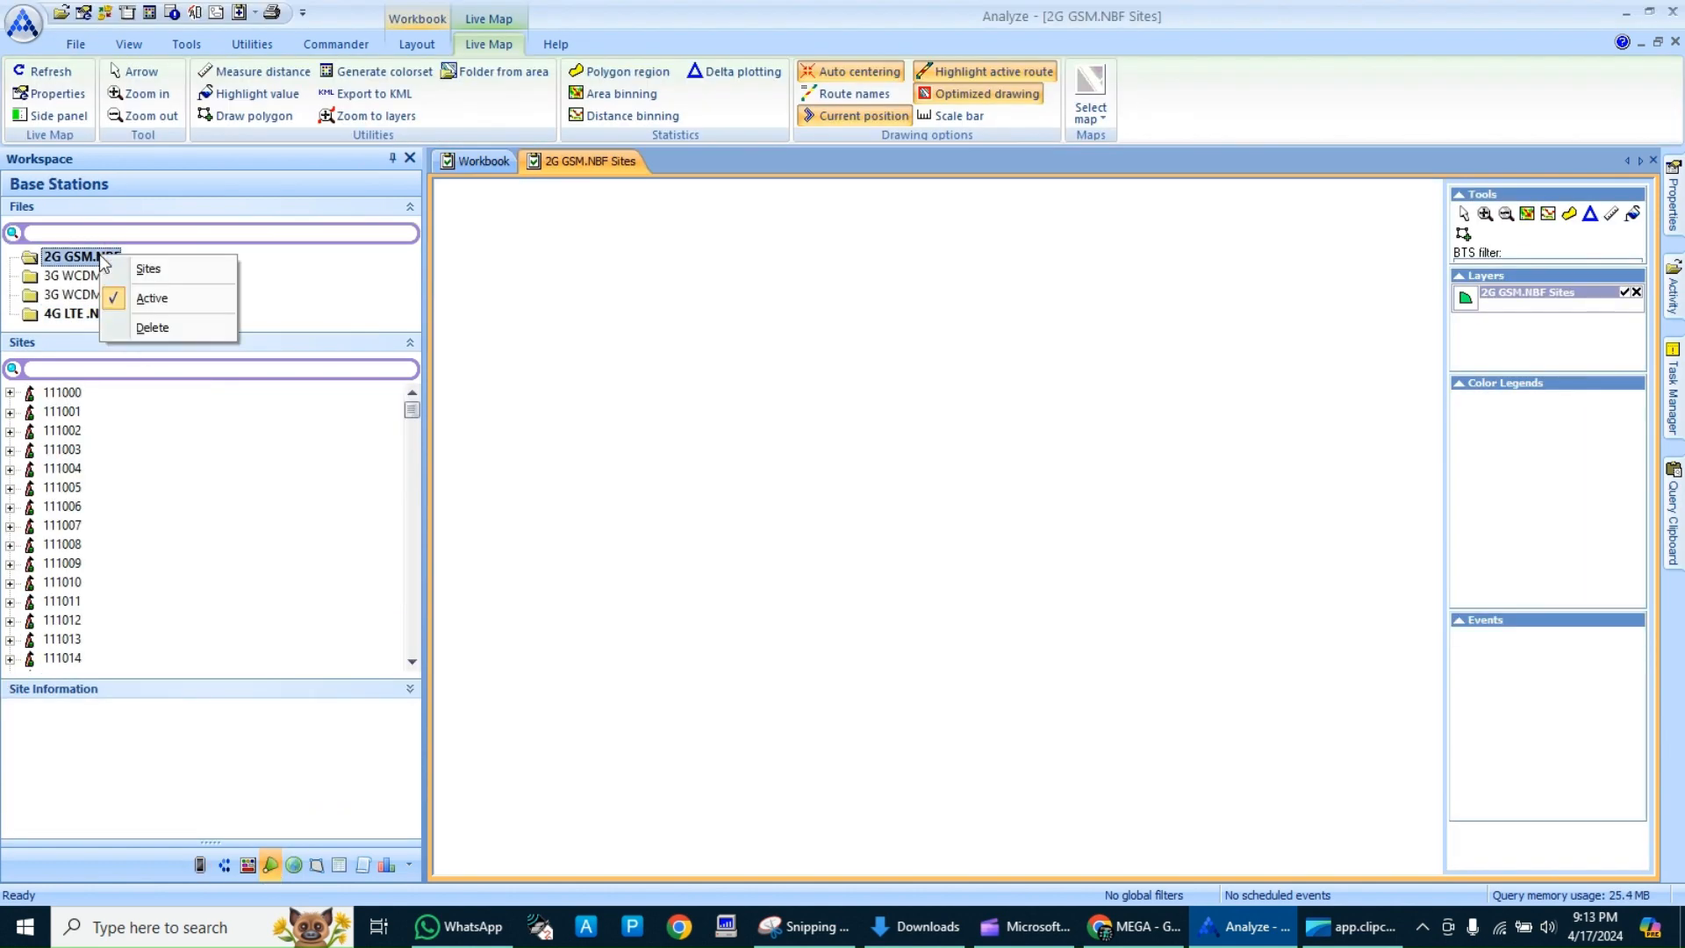
pyautogui.click(148, 329)
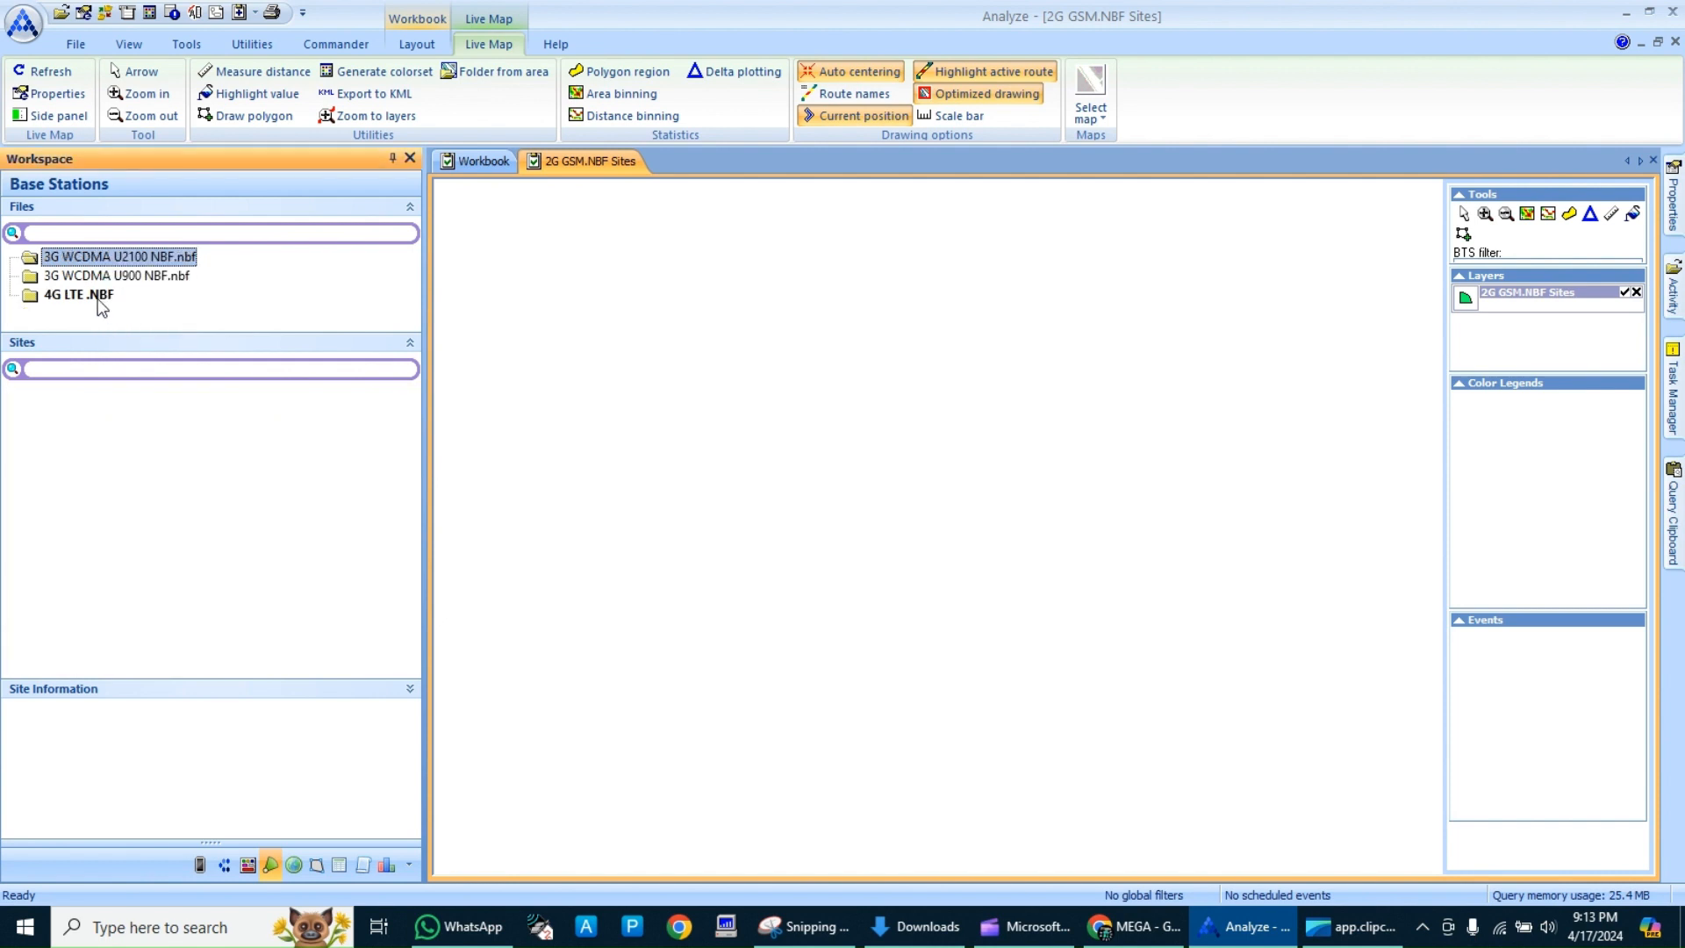
pyautogui.click(1654, 160)
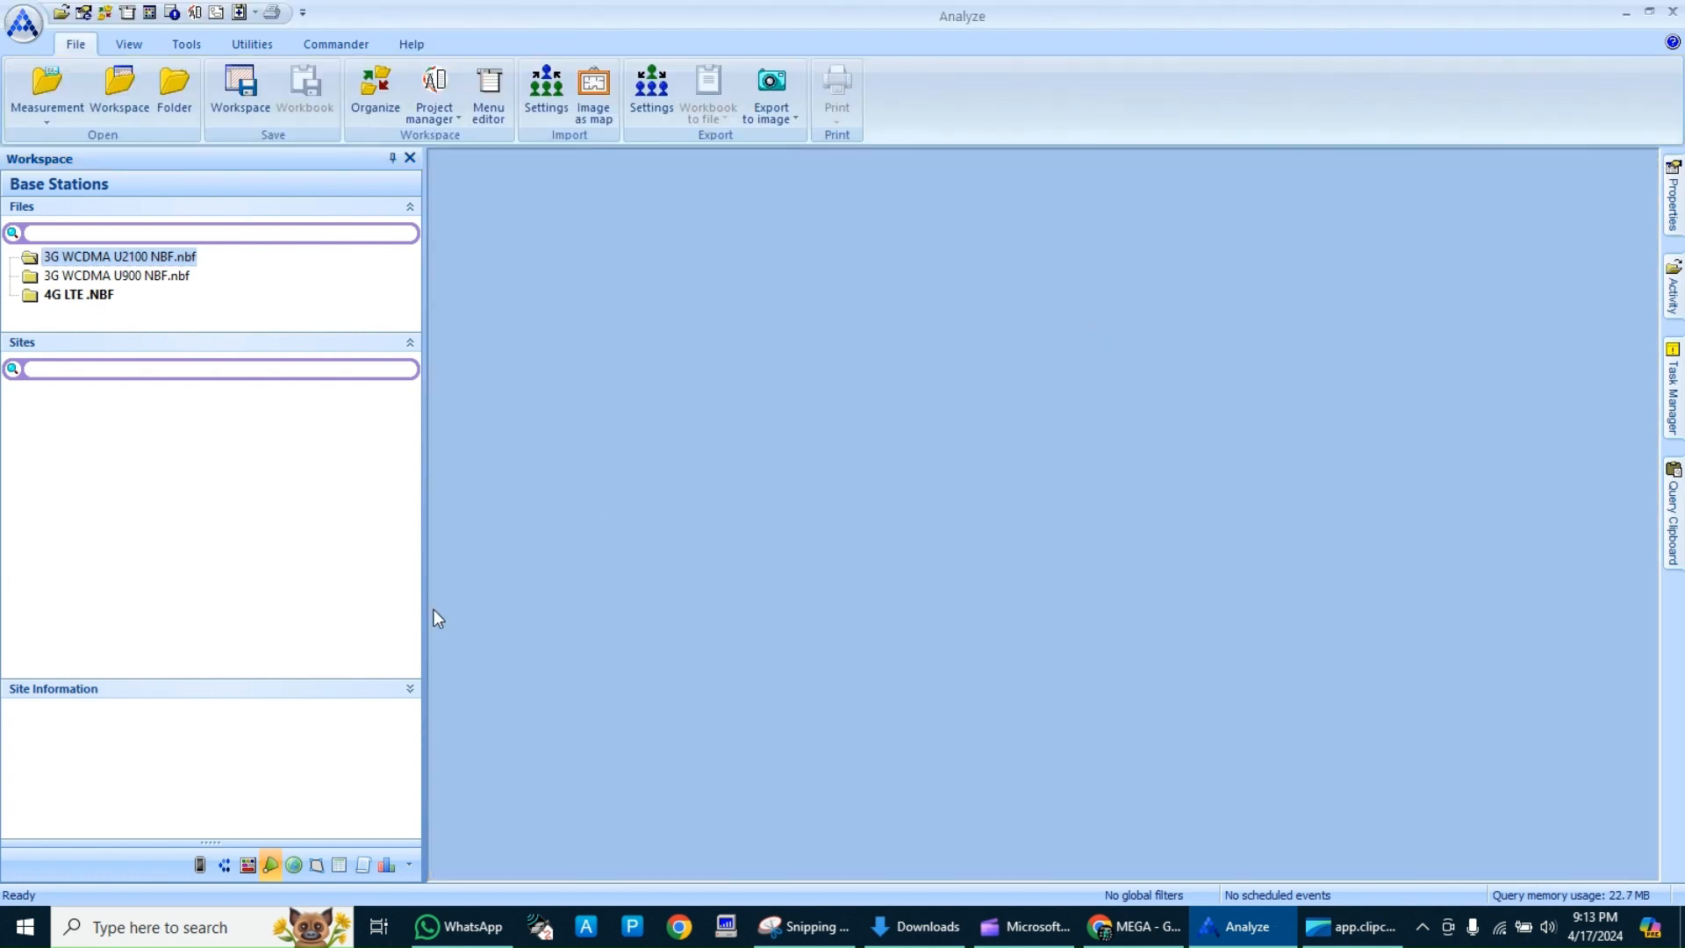
# - Open the LTE parameter RSRP Nth best of measurement 1 in a new map with the filter N = 1 and maximize it
pyautogui.click(205, 866)
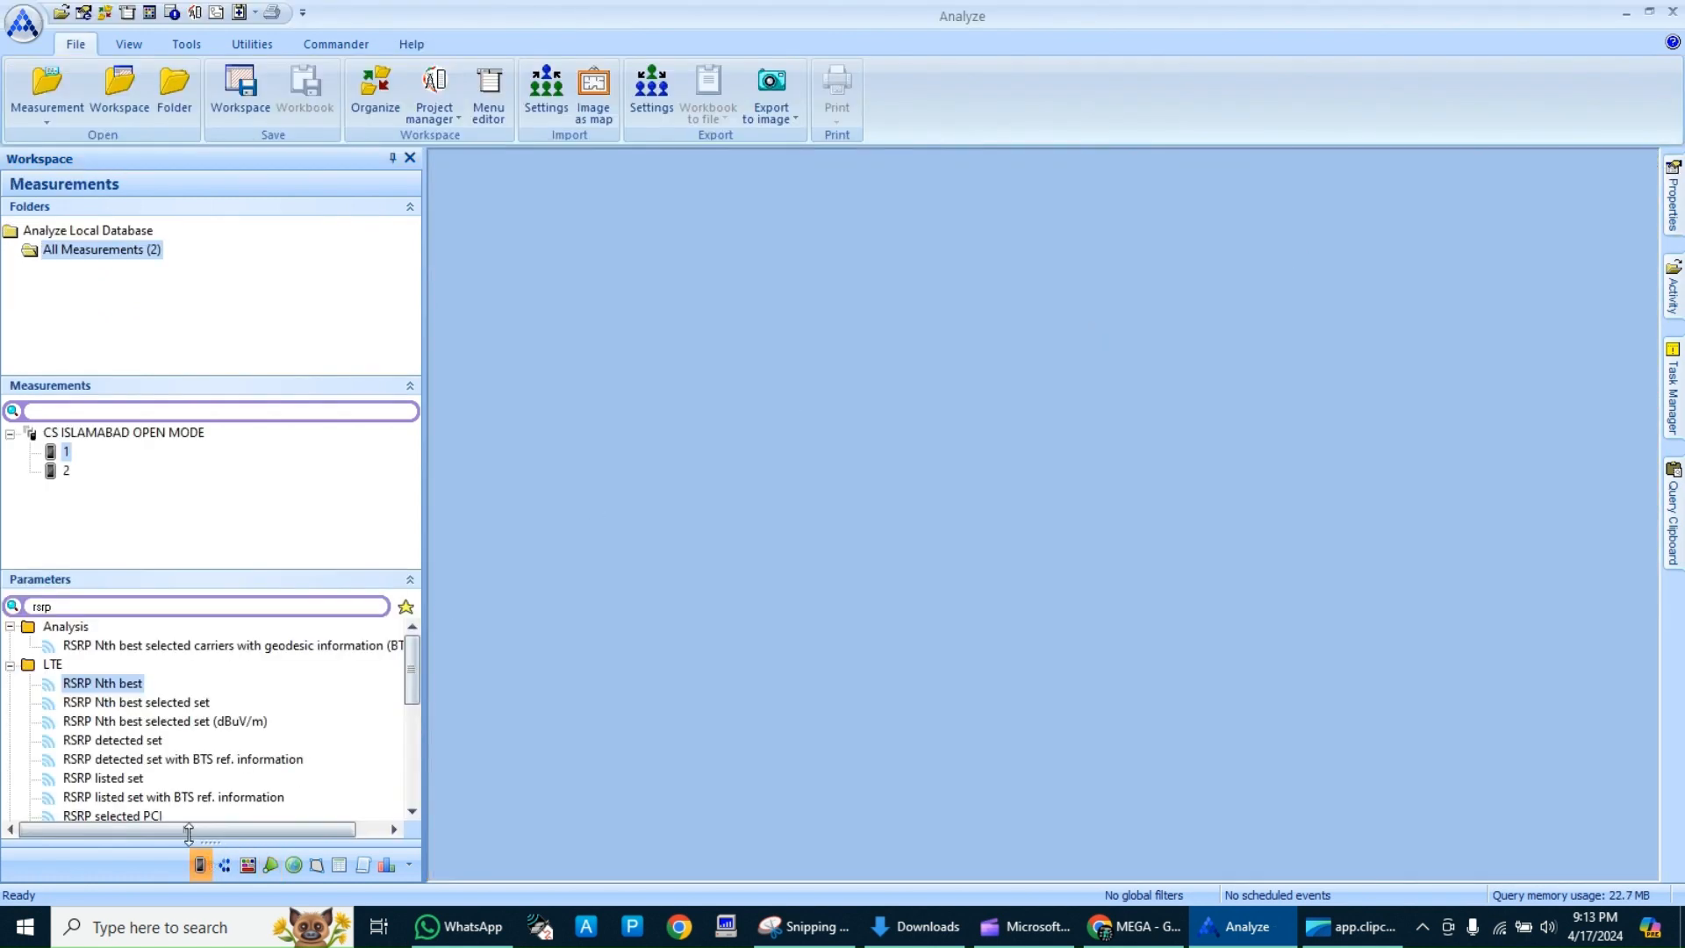
pyautogui.rightClick(123, 686)
pyautogui.moveTo(320, 688)
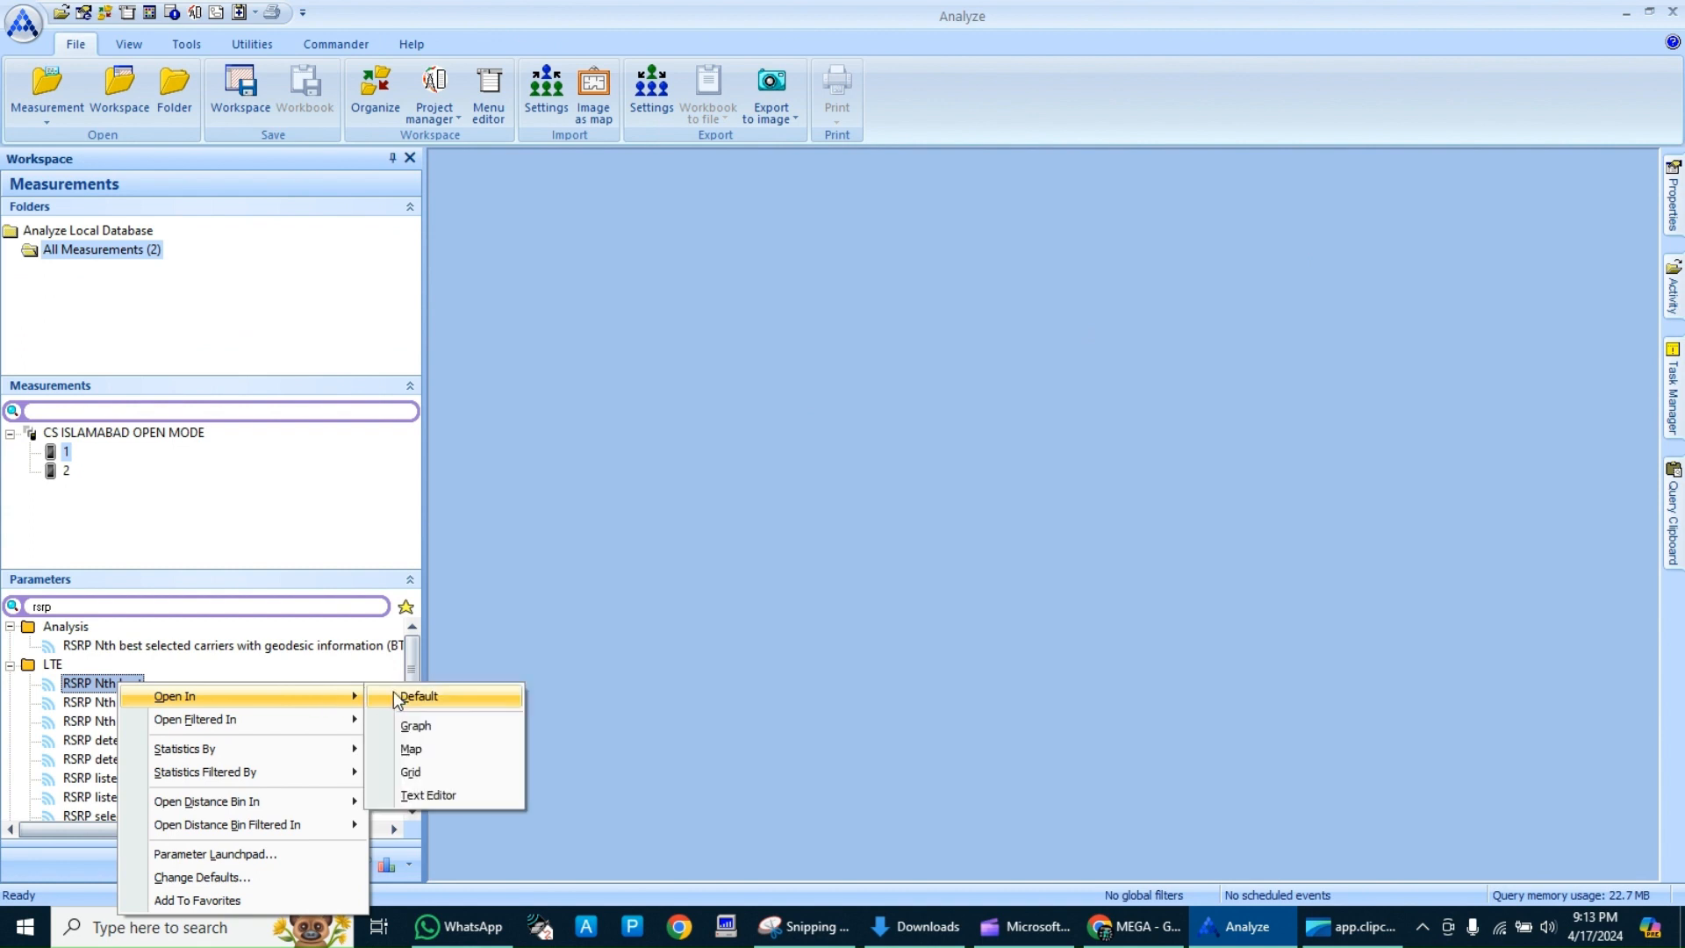
pyautogui.click(430, 752)
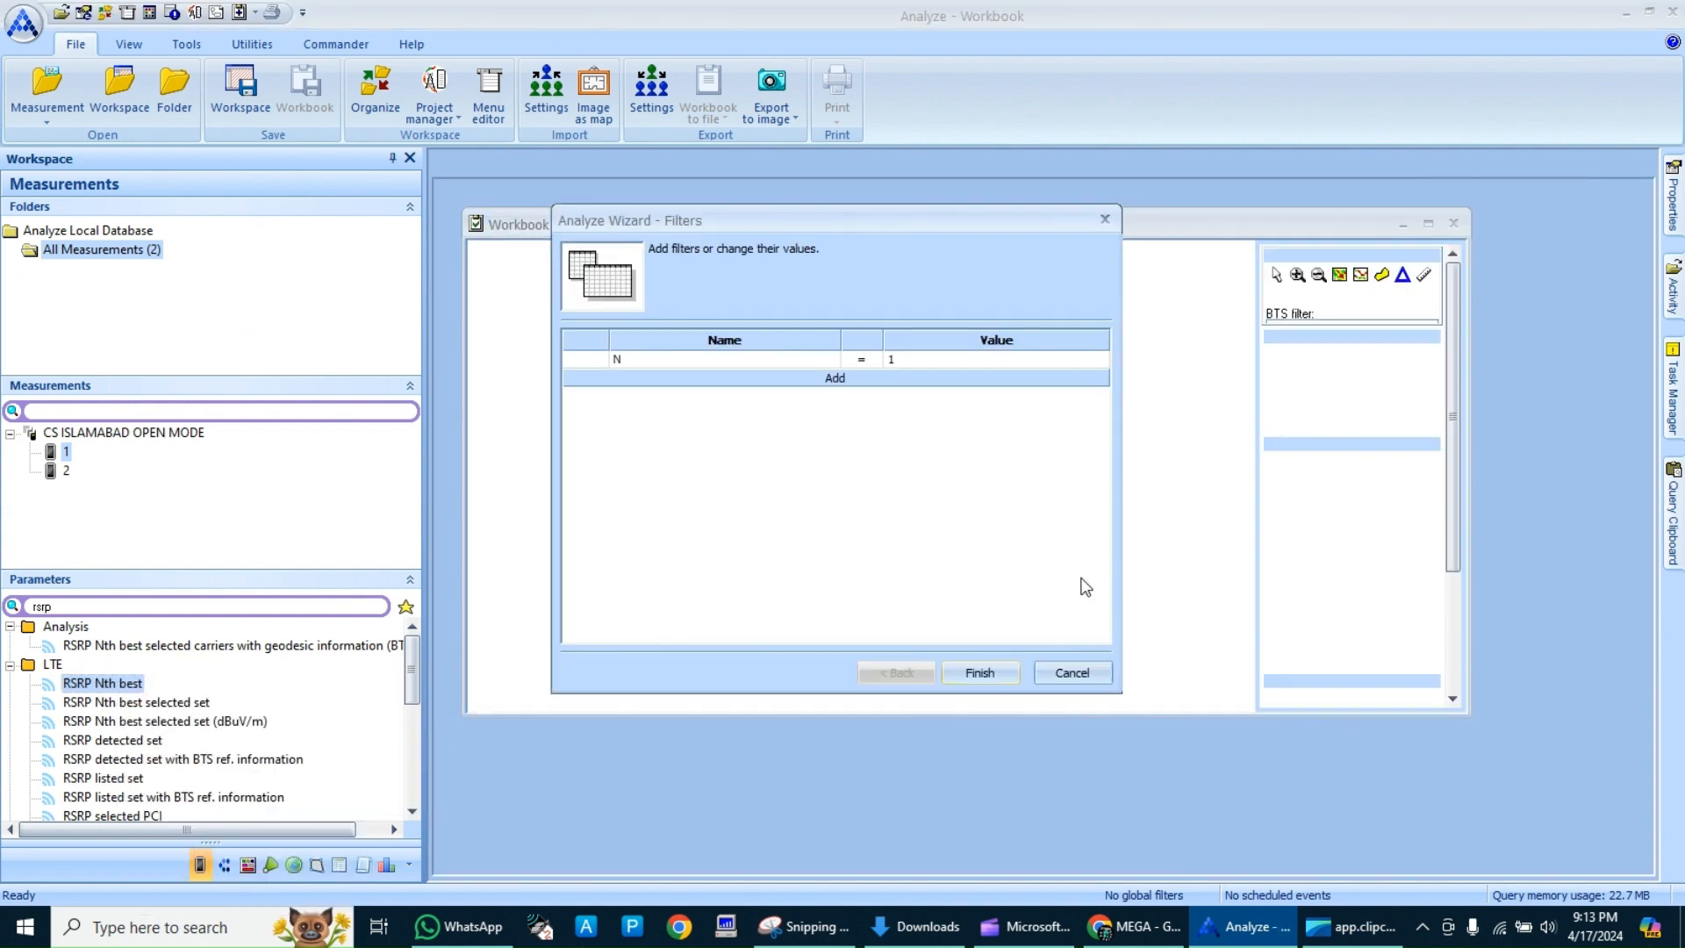
pyautogui.click(995, 672)
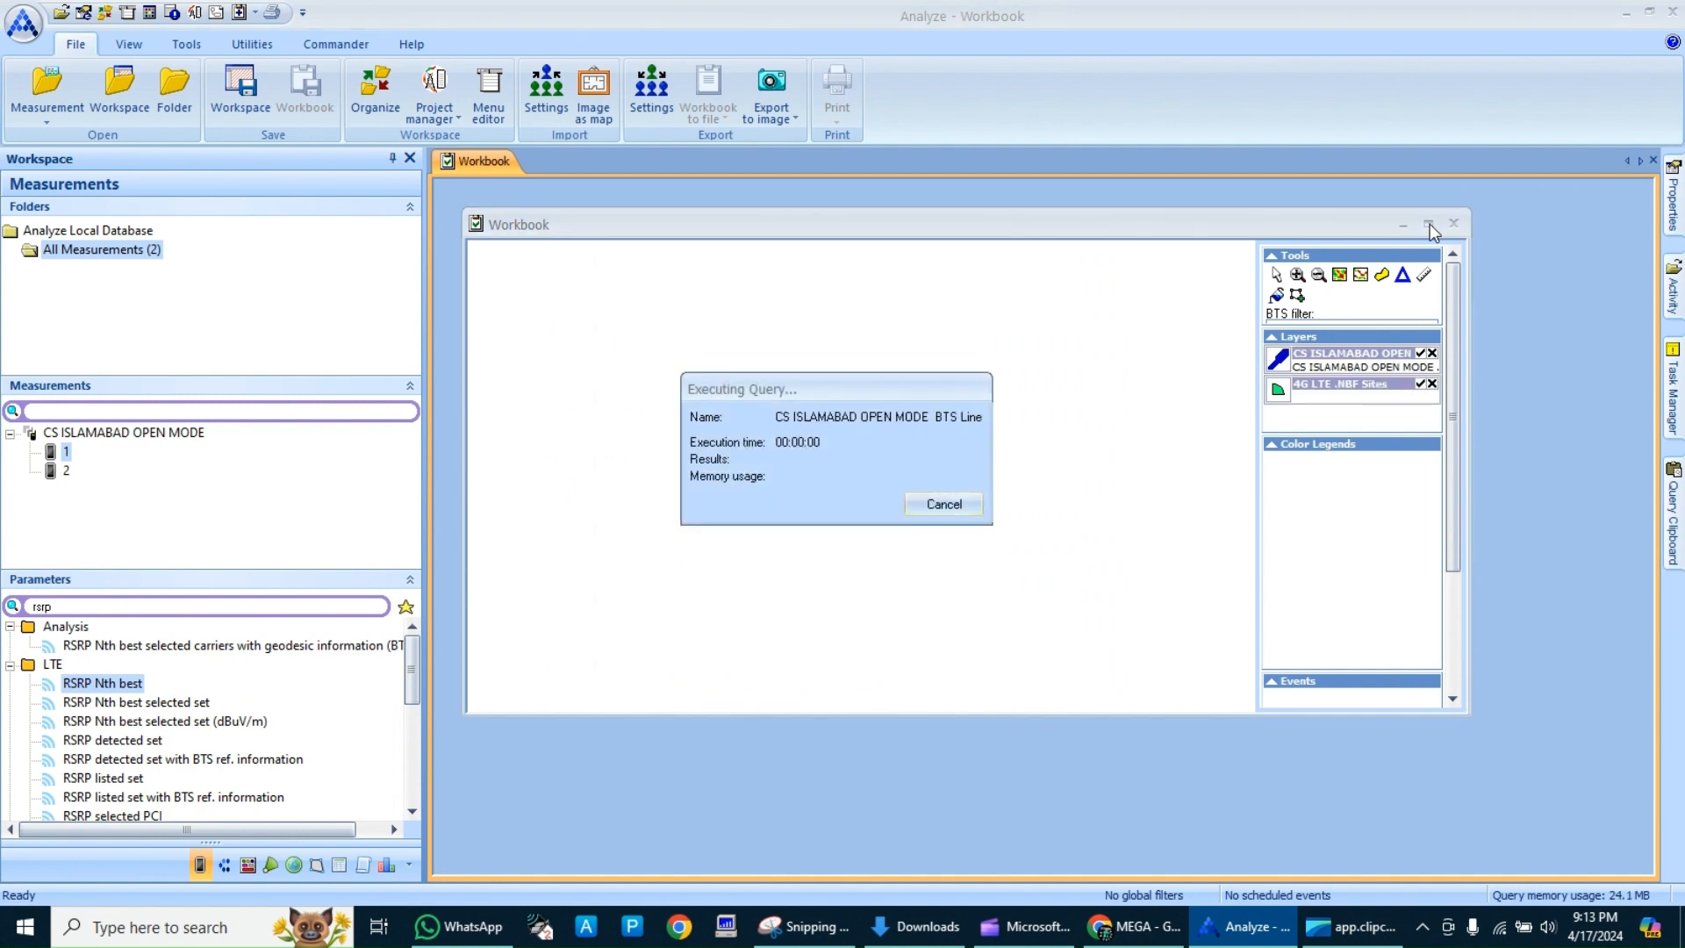
pyautogui.click(1429, 224)
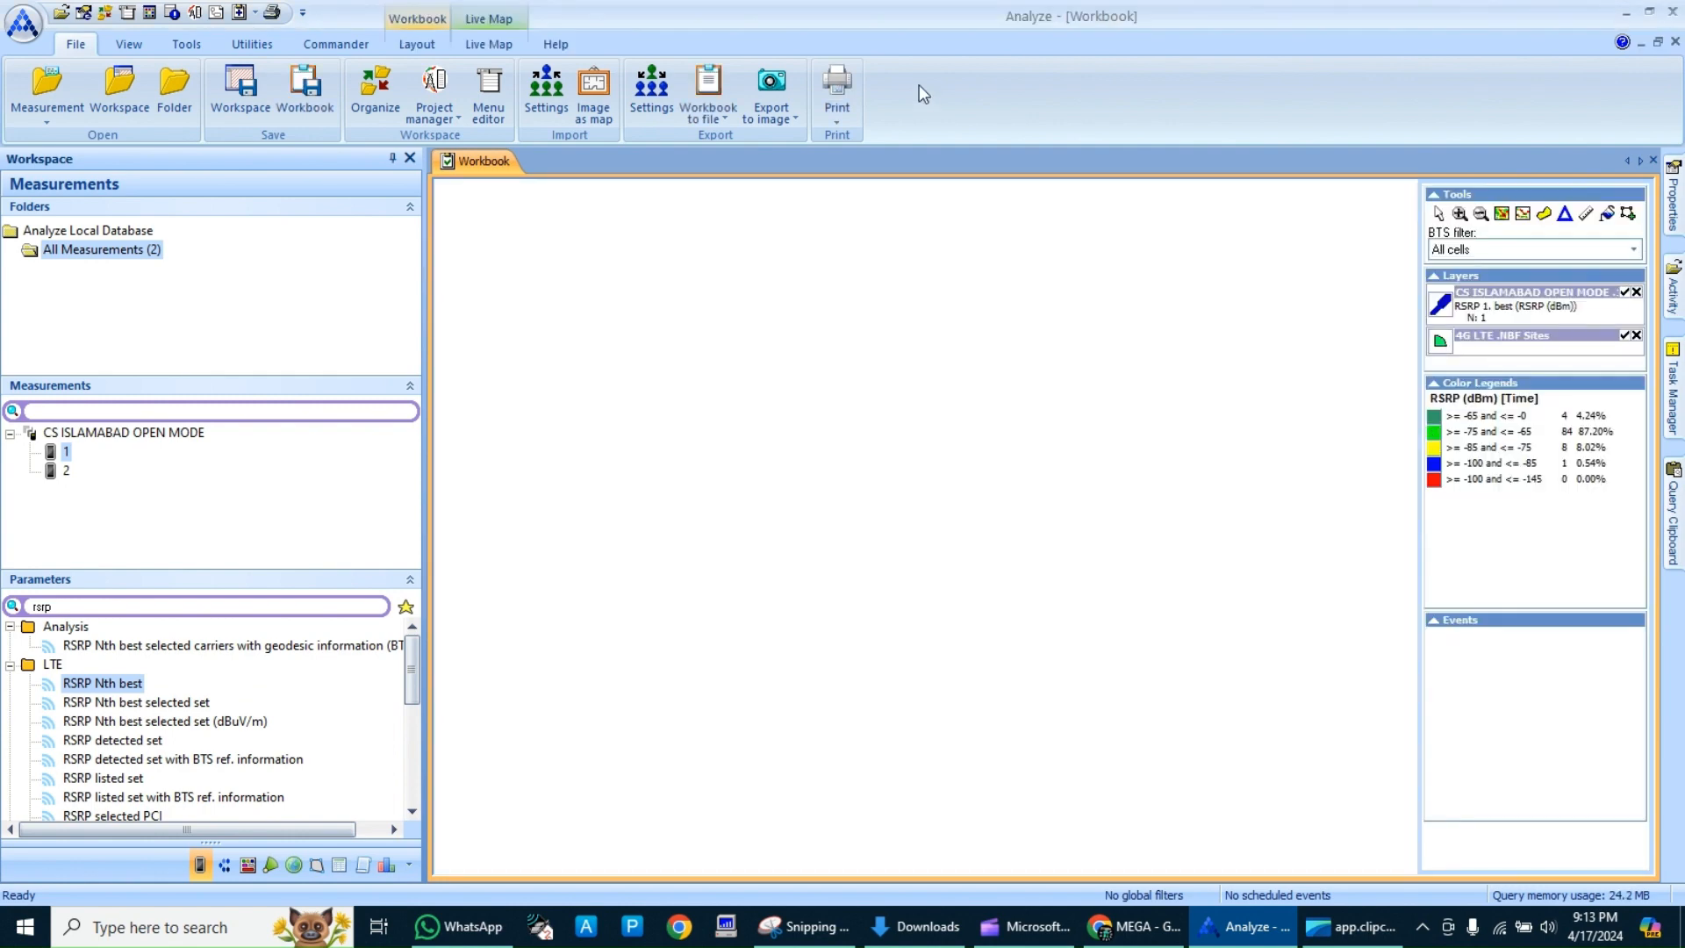
# - Switch the workbook from the live map to a MapX world map and zoom to the RSRP 1. best route layer
pyautogui.click(498, 45)
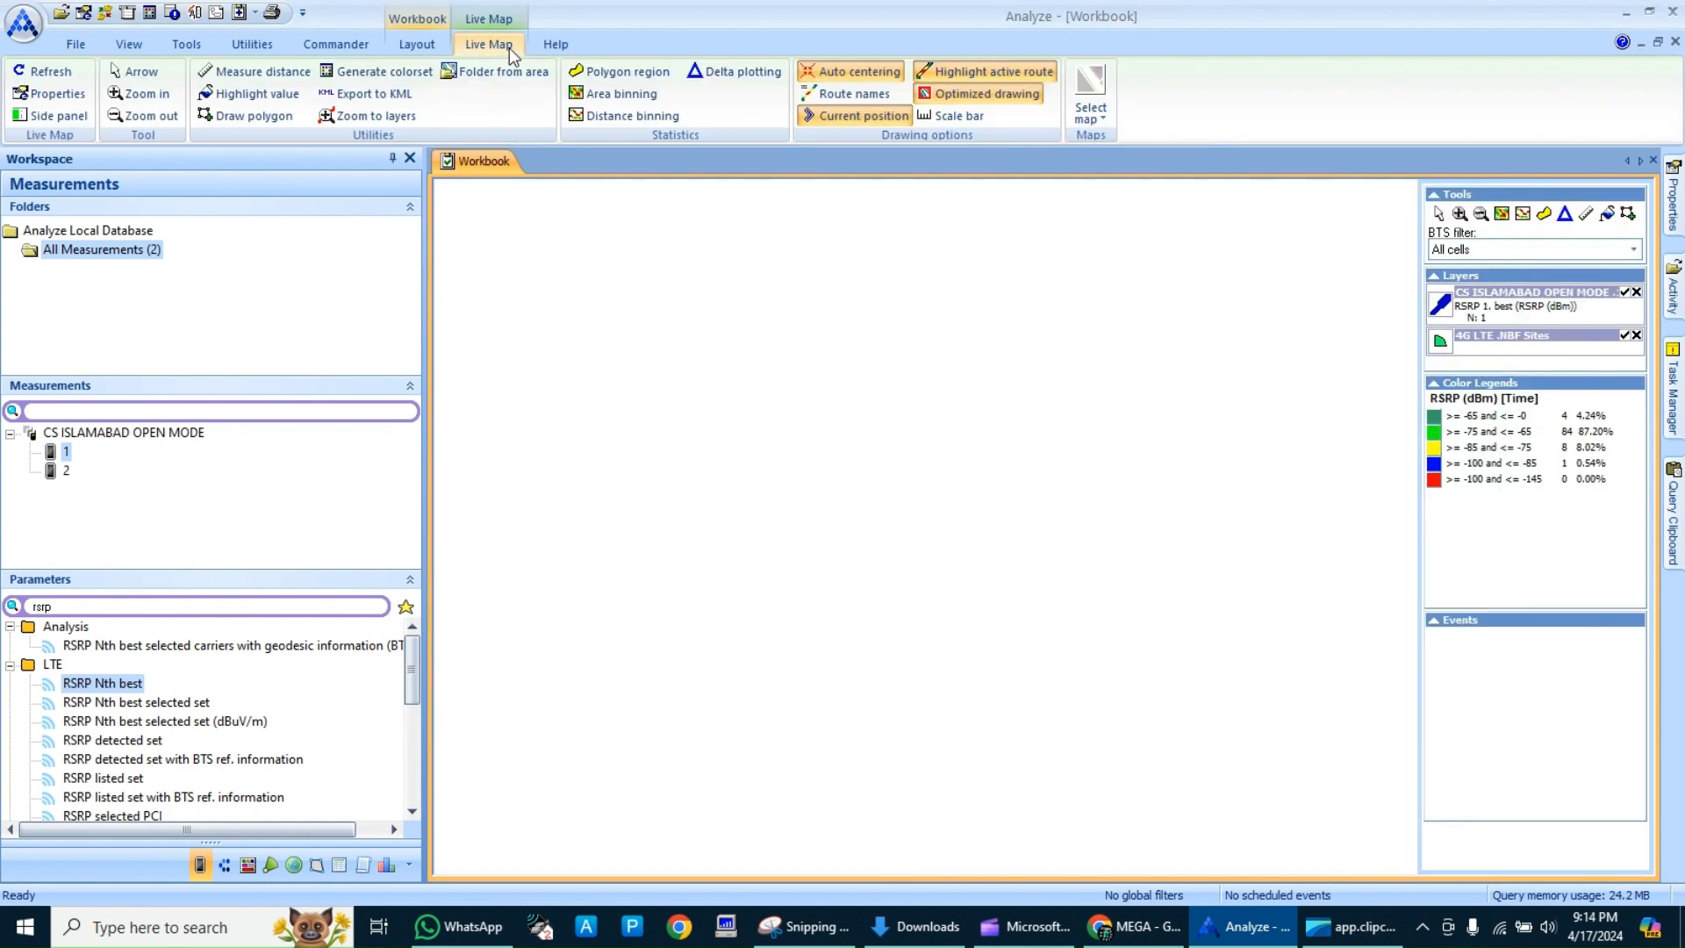
pyautogui.click(1091, 97)
pyautogui.moveTo(1173, 211)
pyautogui.click(1300, 212)
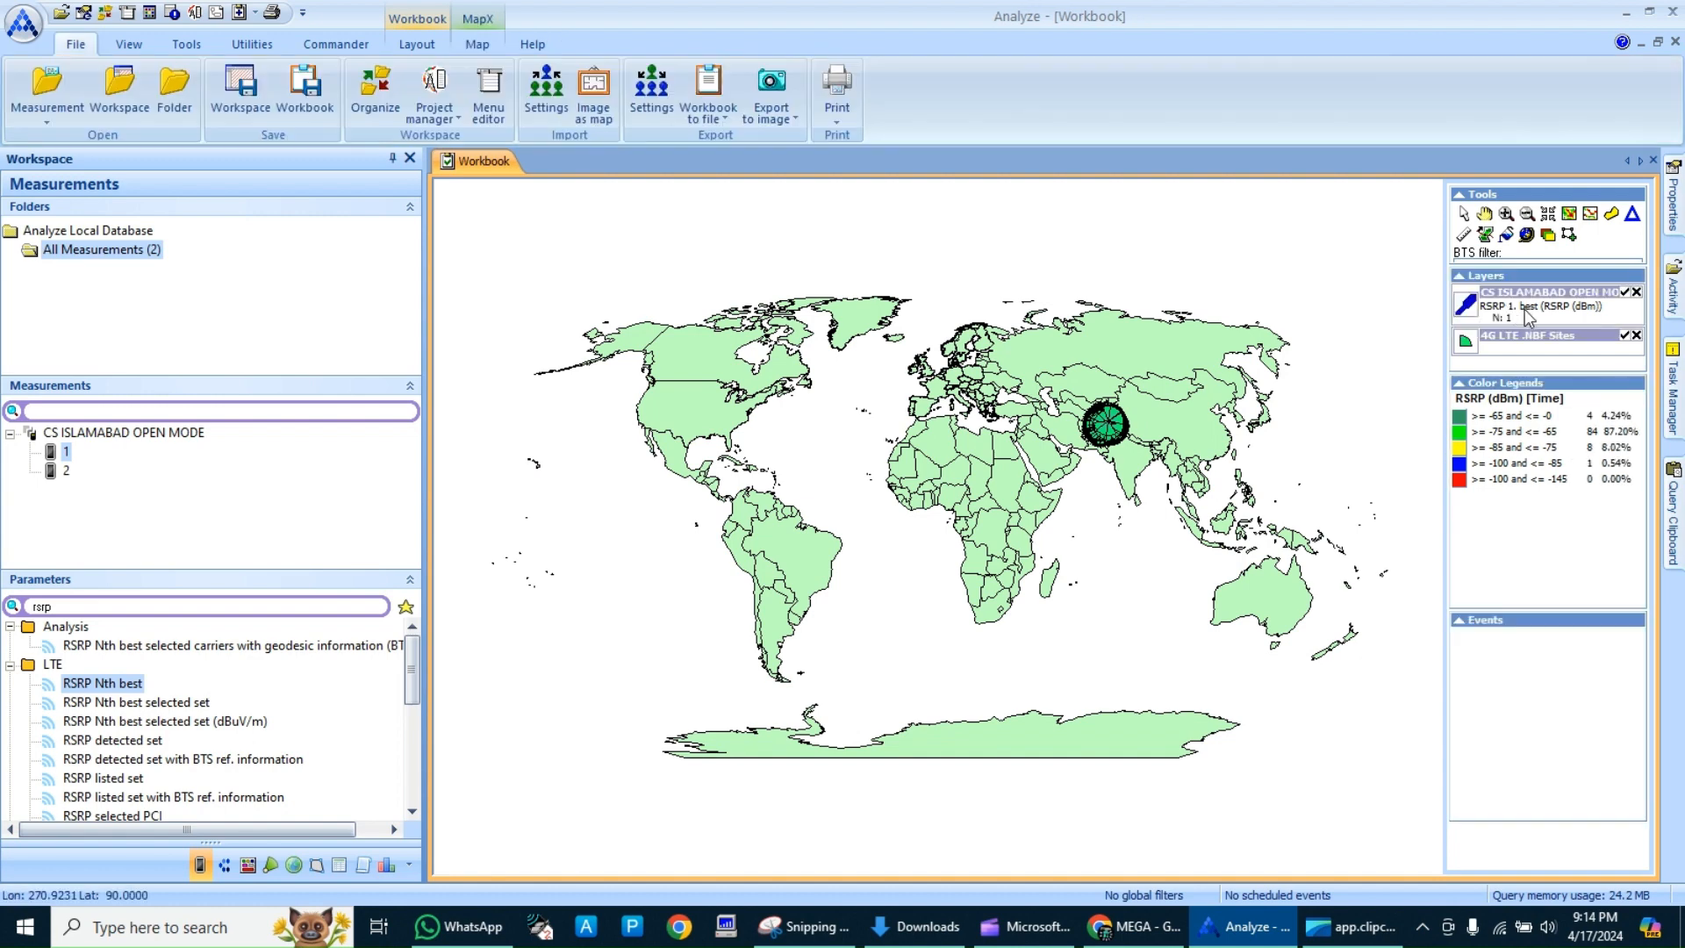
pyautogui.doubleClick(1529, 316)
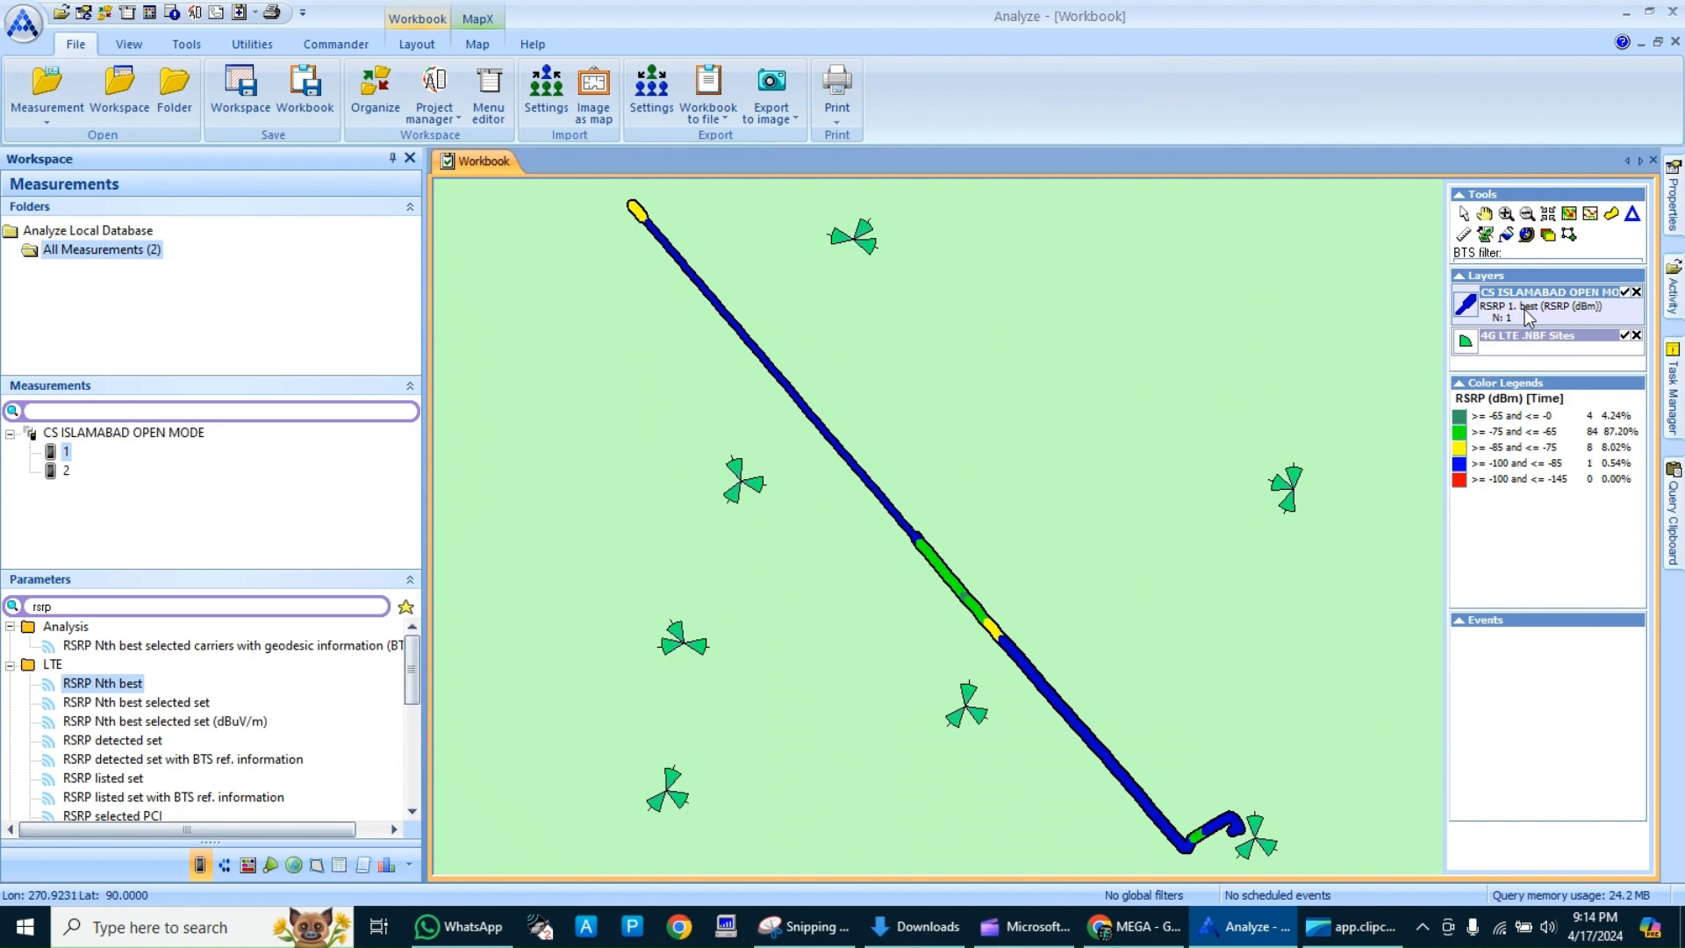
pyautogui.rightClick(1440, 470)
pyautogui.click(1454, 478)
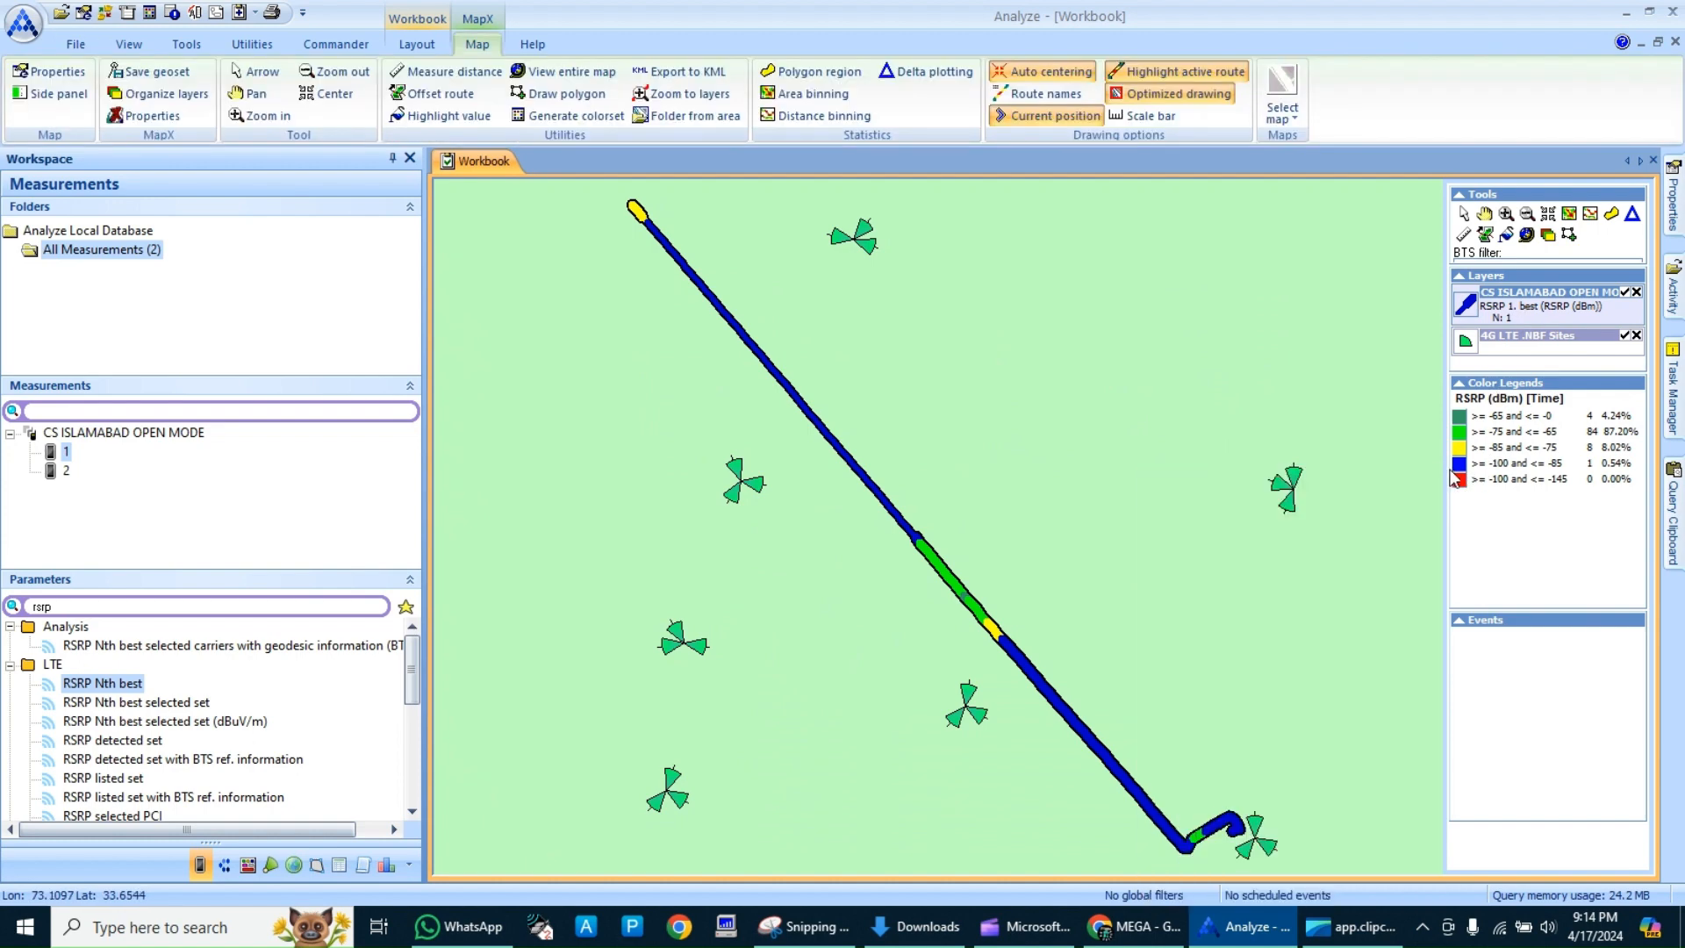
# - Enlarge the color legends area and widen the map's side panel beside the RSRP route and surrounding sites
pyautogui.click(1527, 218)
pyautogui.click(1182, 508)
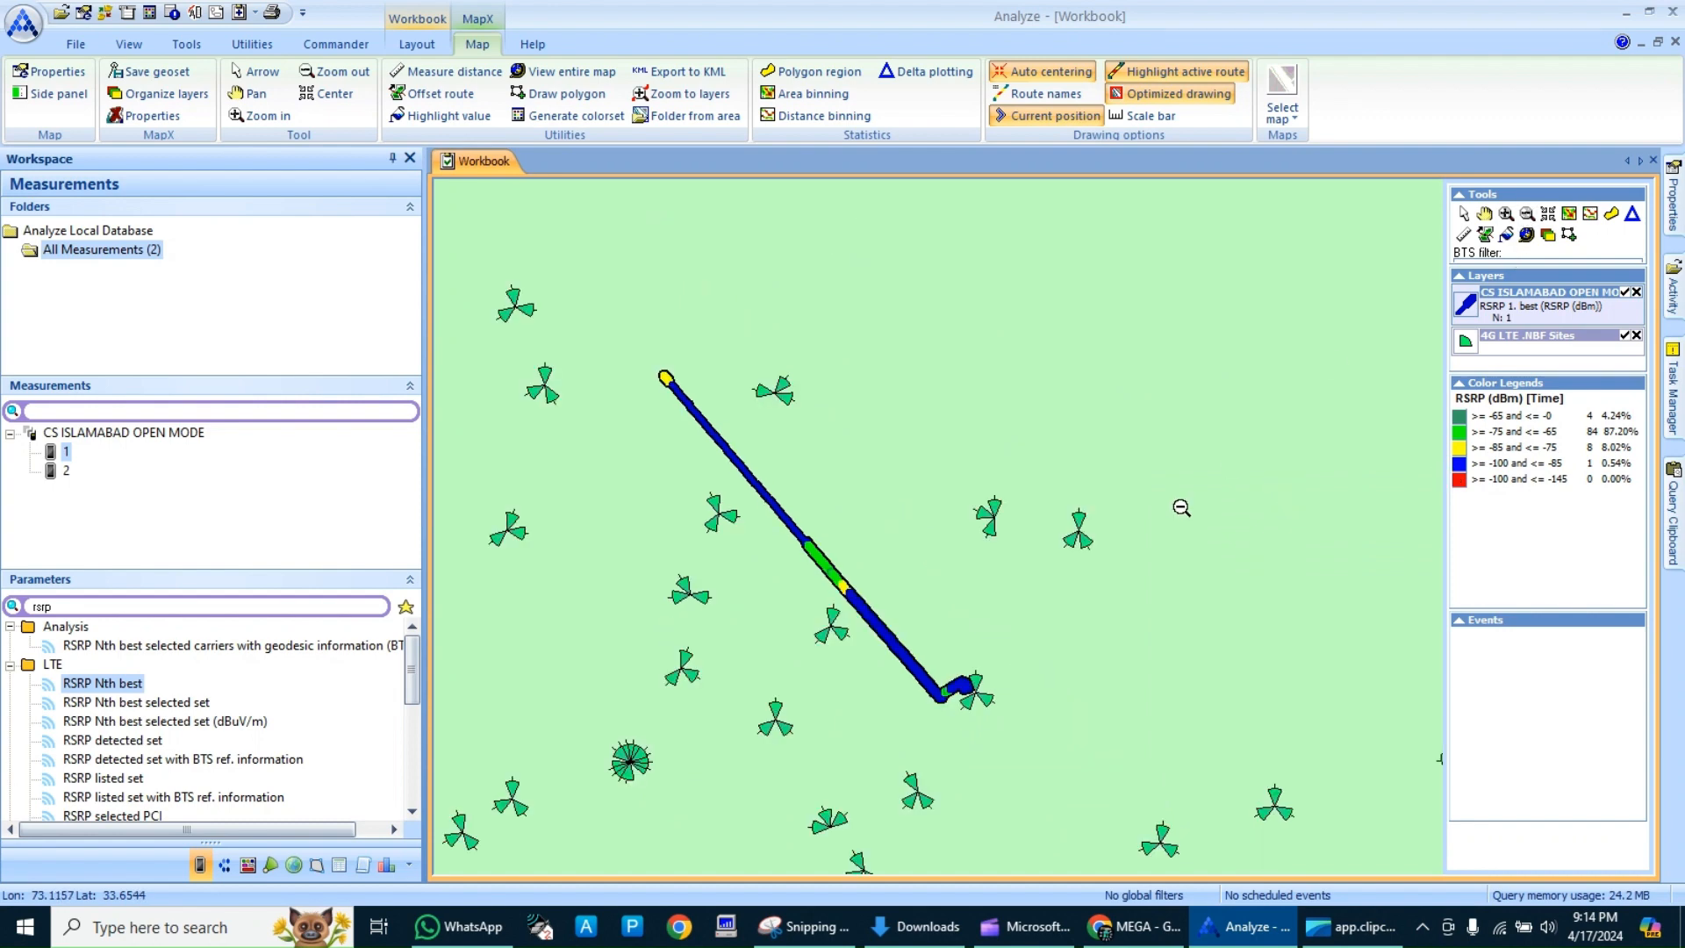
pyautogui.click(1483, 214)
pyautogui.moveTo(850, 583); pyautogui.dragTo(1252, 646)
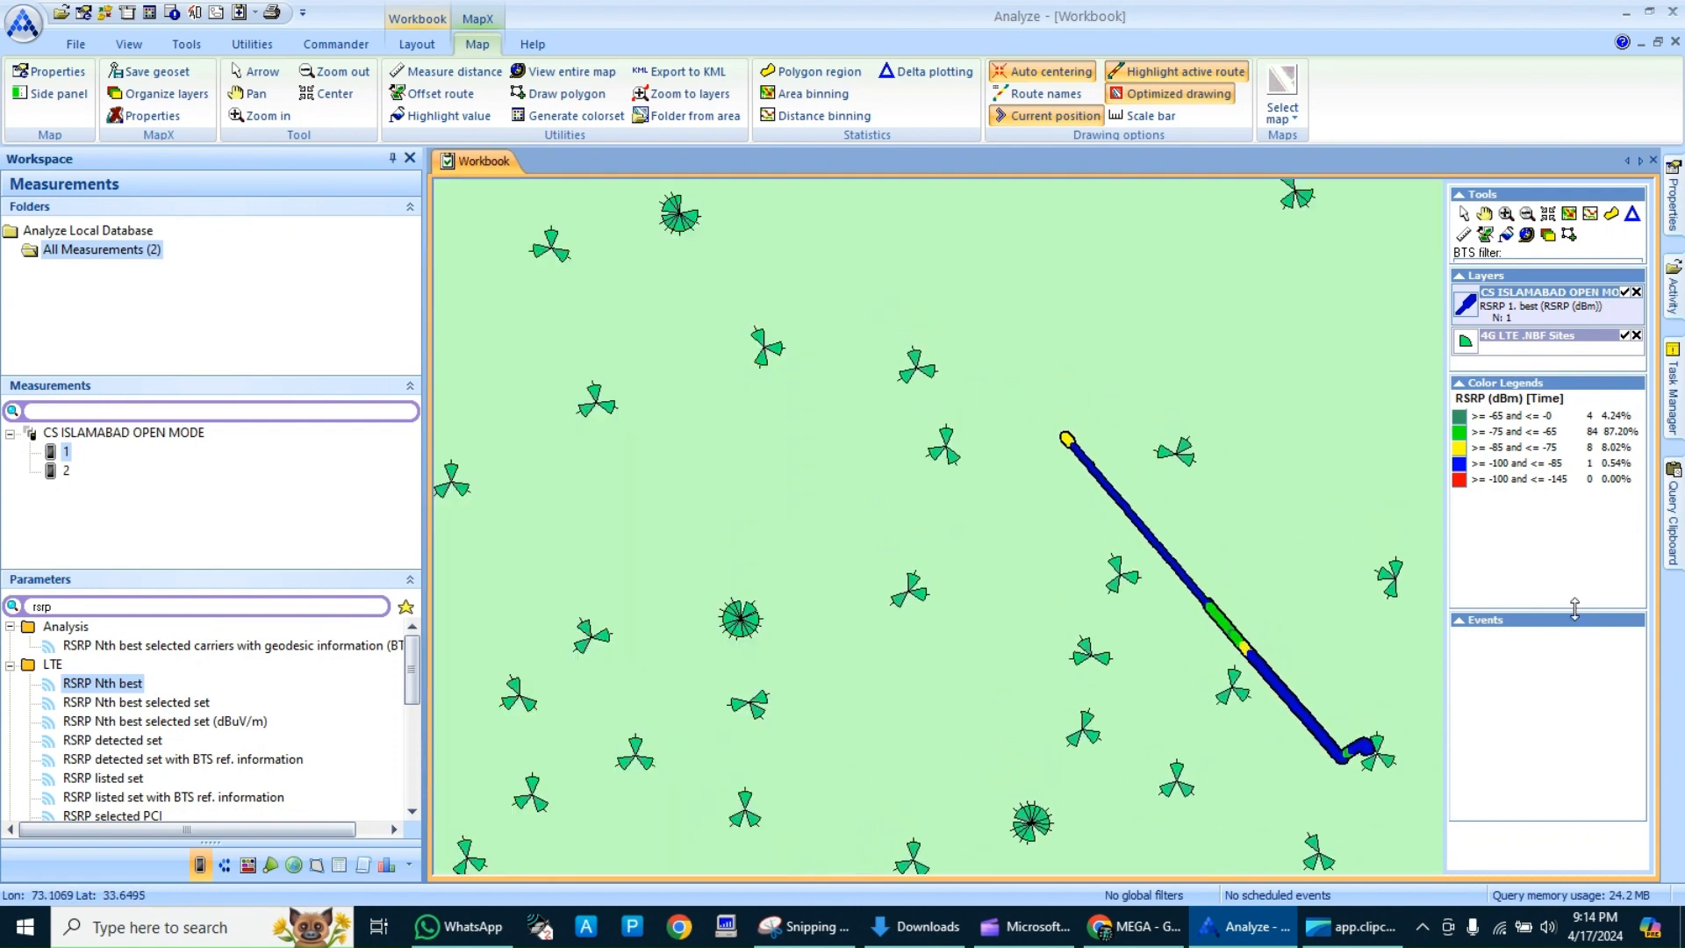
pyautogui.moveTo(1576, 608); pyautogui.dragTo(1577, 856)
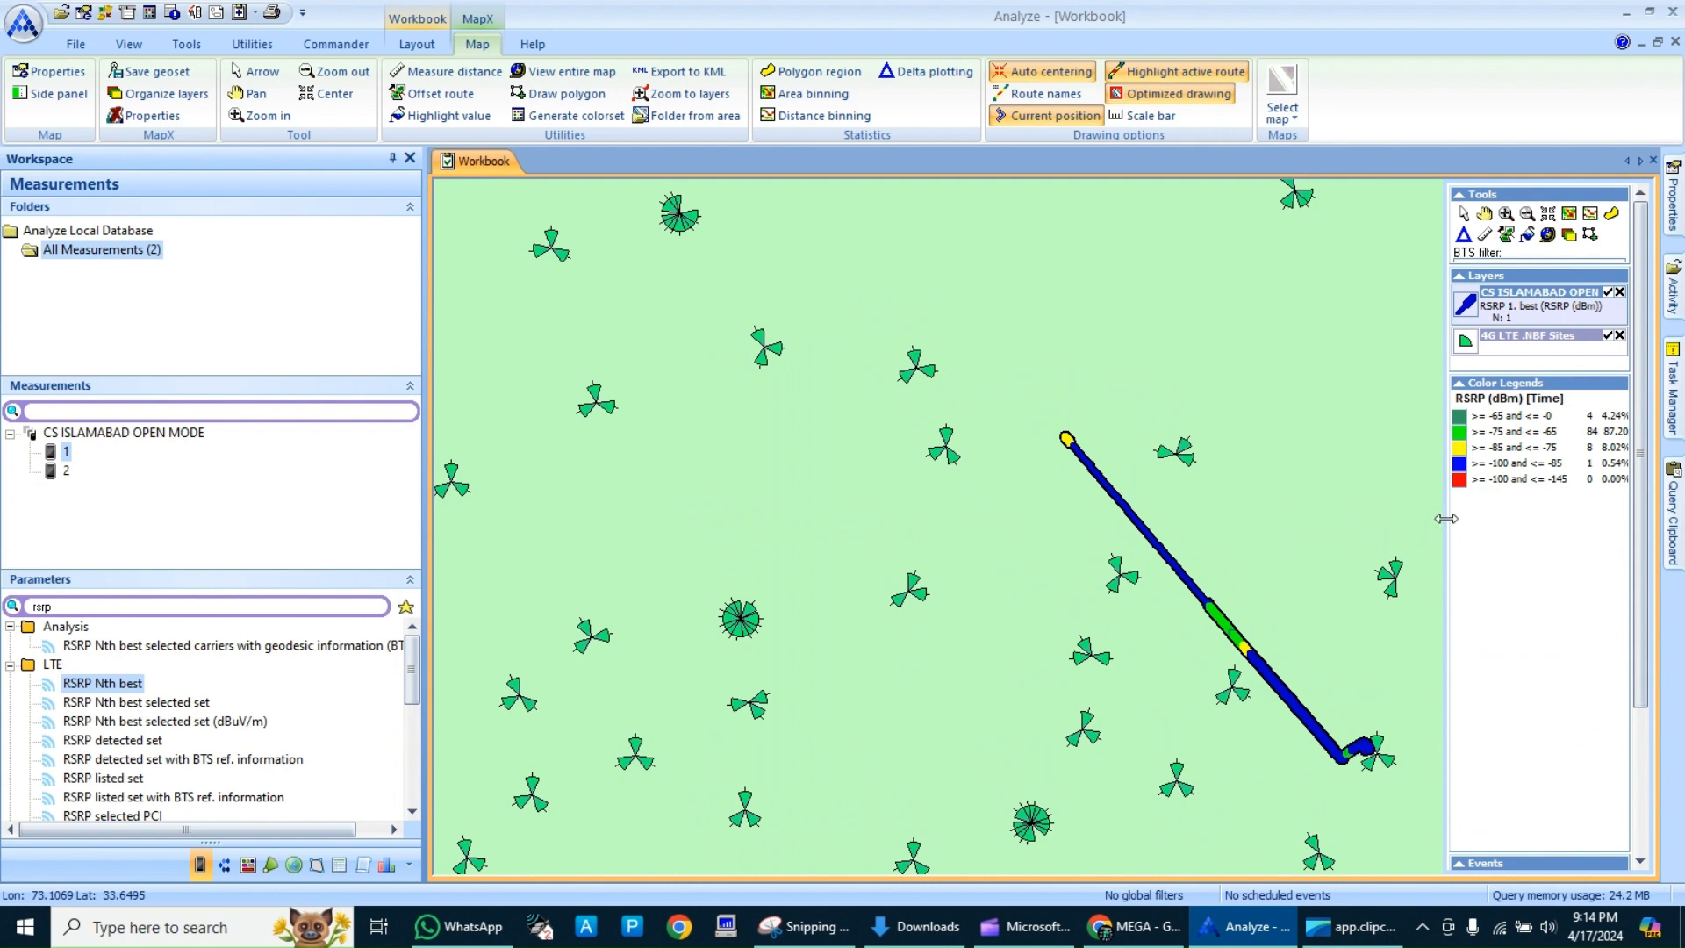
pyautogui.moveTo(1446, 519); pyautogui.dragTo(1385, 521)
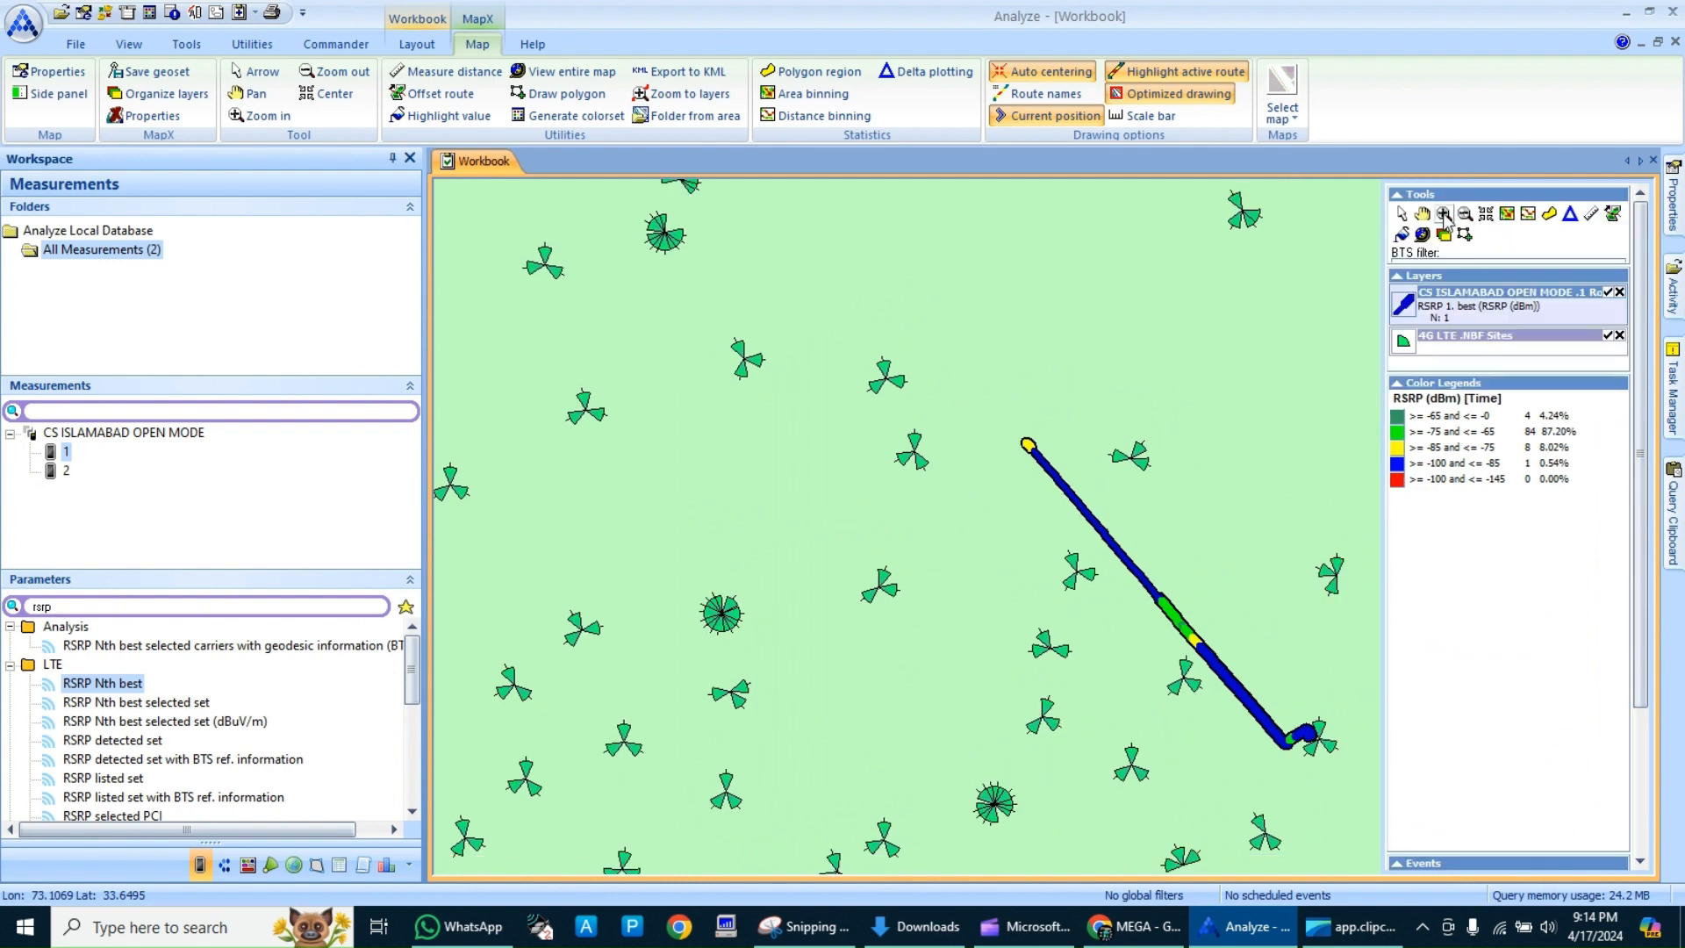
# - Hide the 4G LTE .NBF Sites layer so only the RSRP 1. best route remains on the map
pyautogui.click(803, 926)
pyautogui.click(1447, 86)
pyautogui.click(1610, 337)
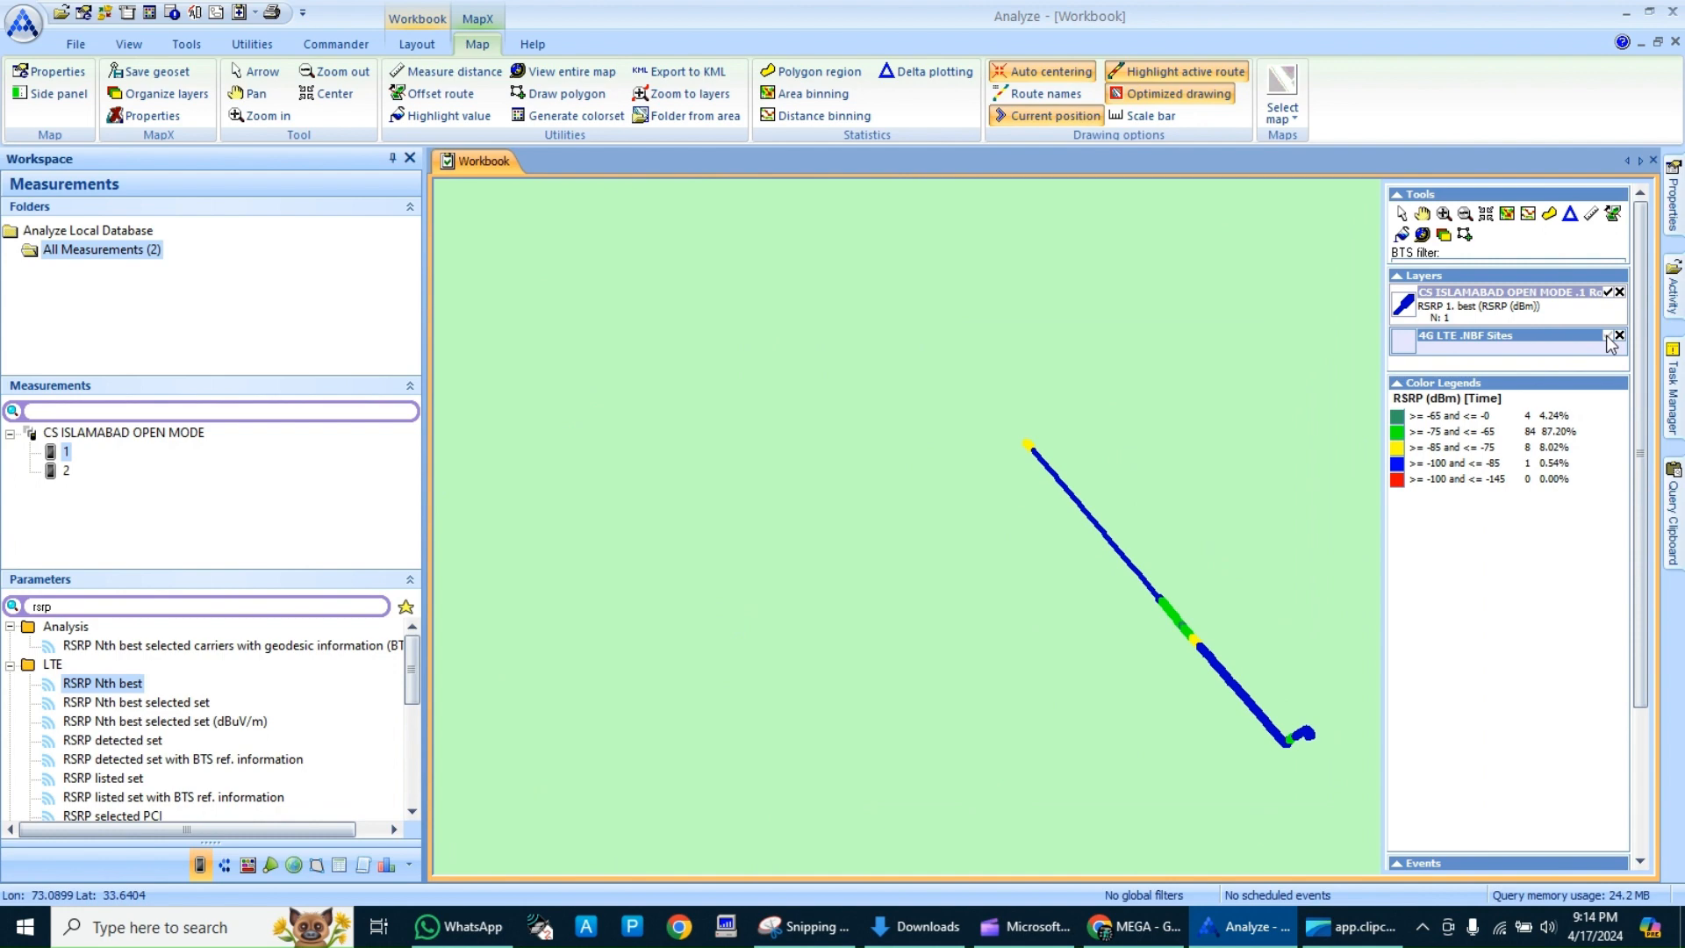
pyautogui.click(1610, 337)
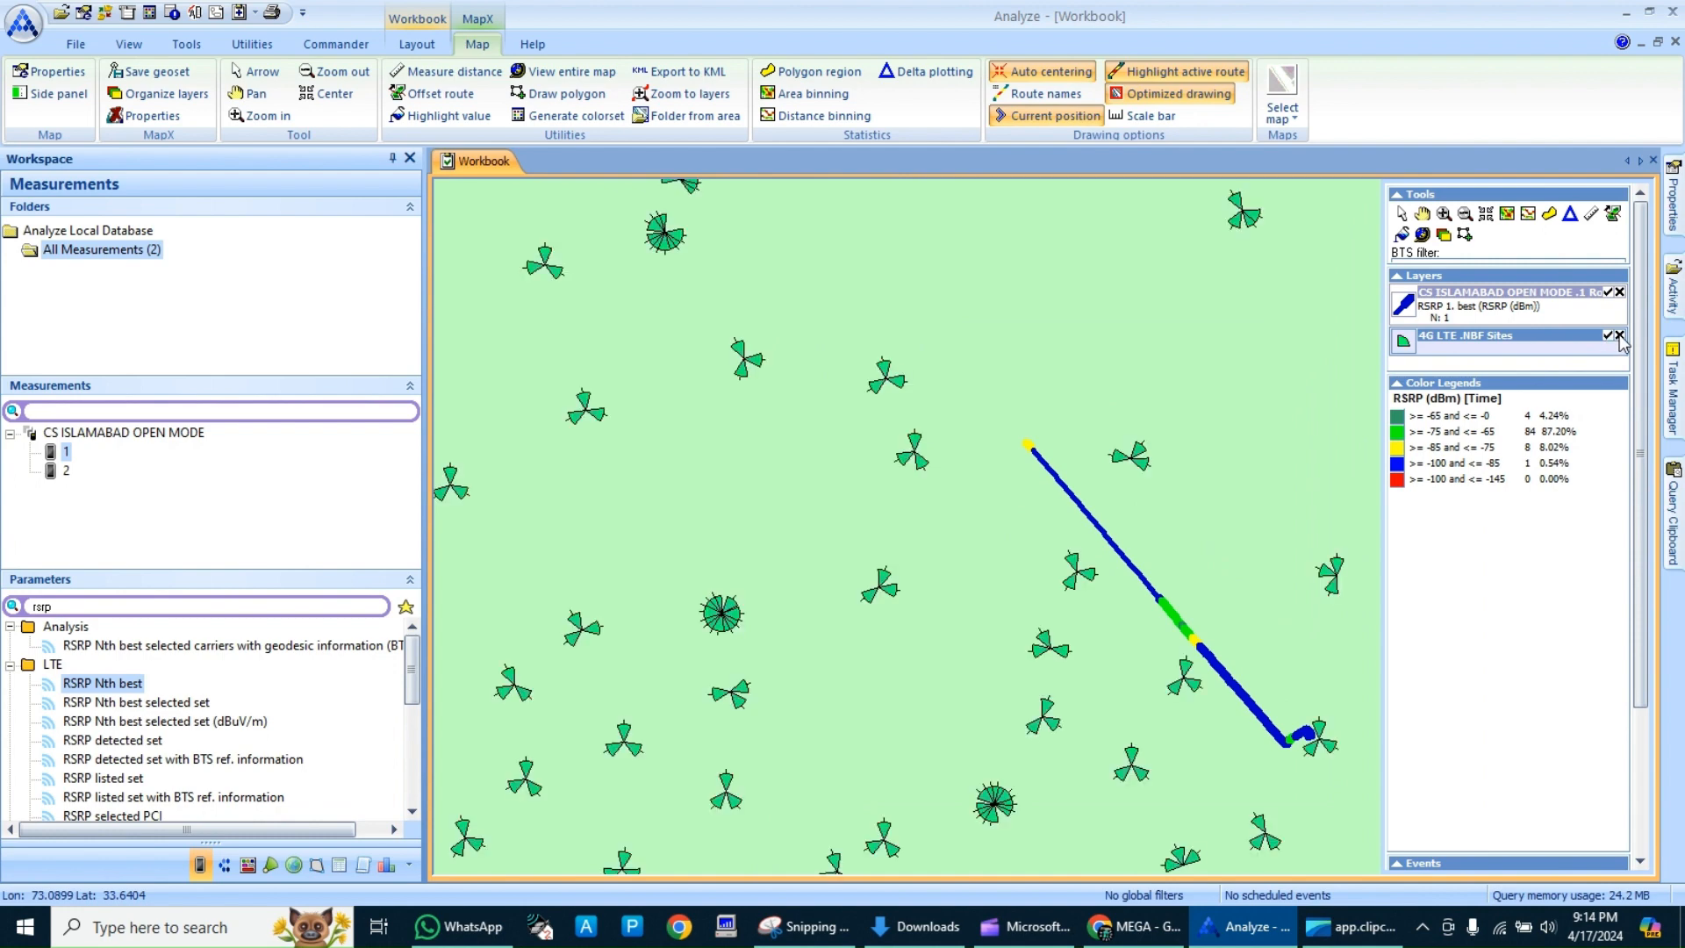
pyautogui.click(1611, 337)
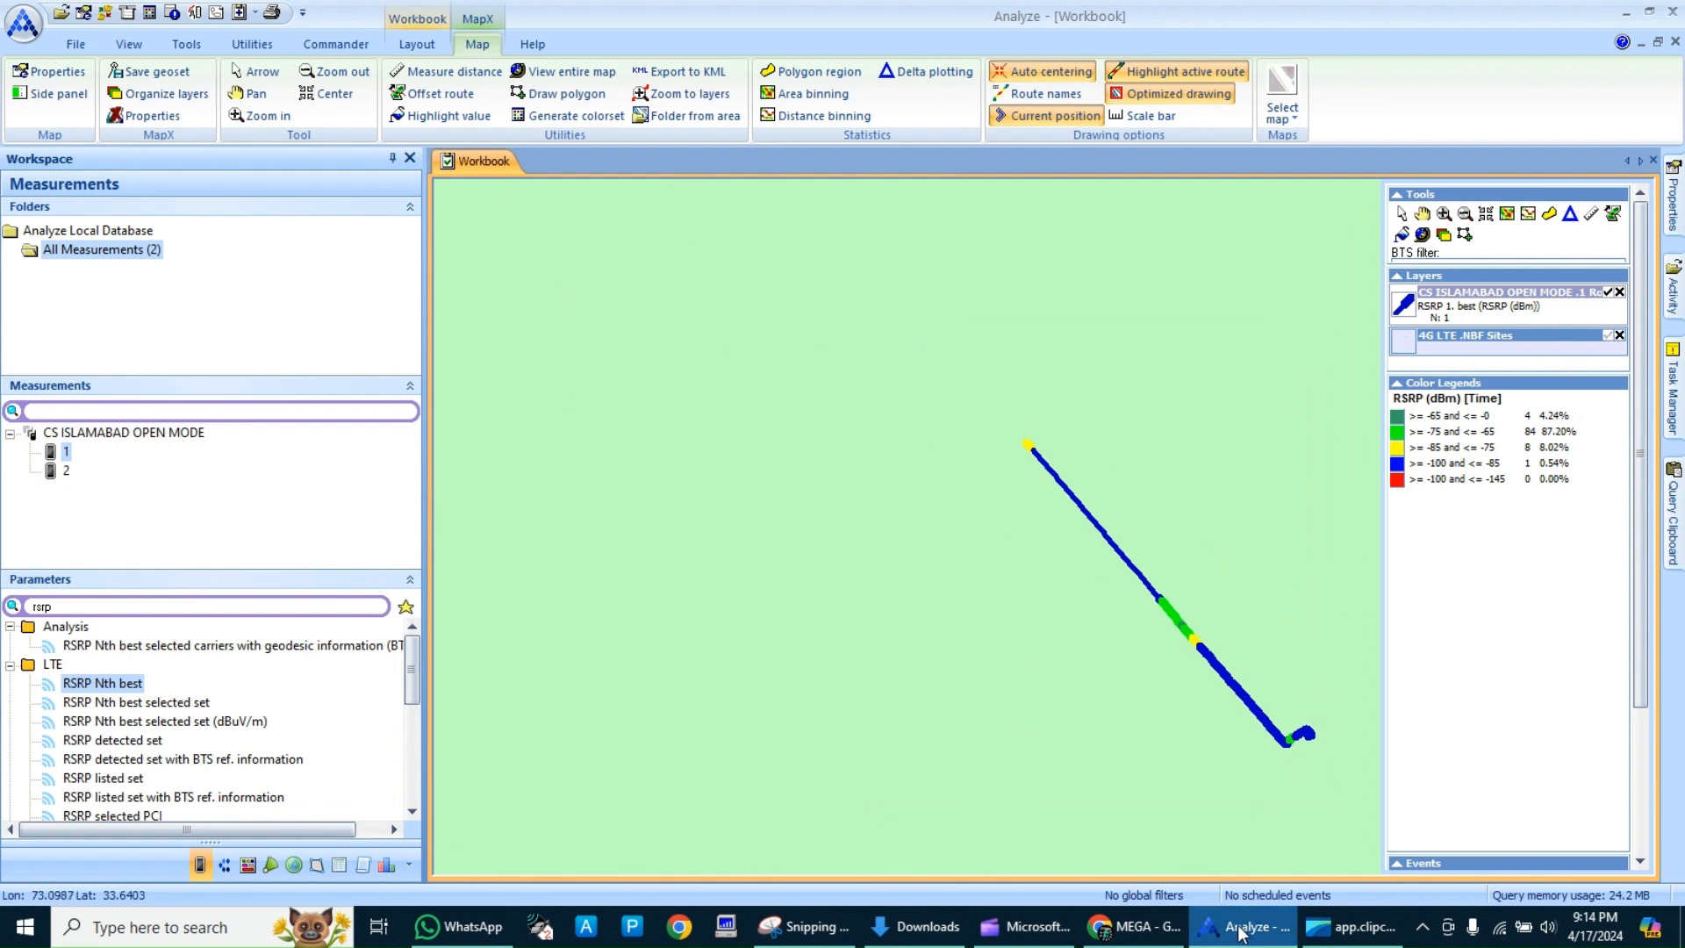
# - Capture the RSRP route together with its color legend as a new snip in Snipping Tool and minimize its window
pyautogui.click(821, 927)
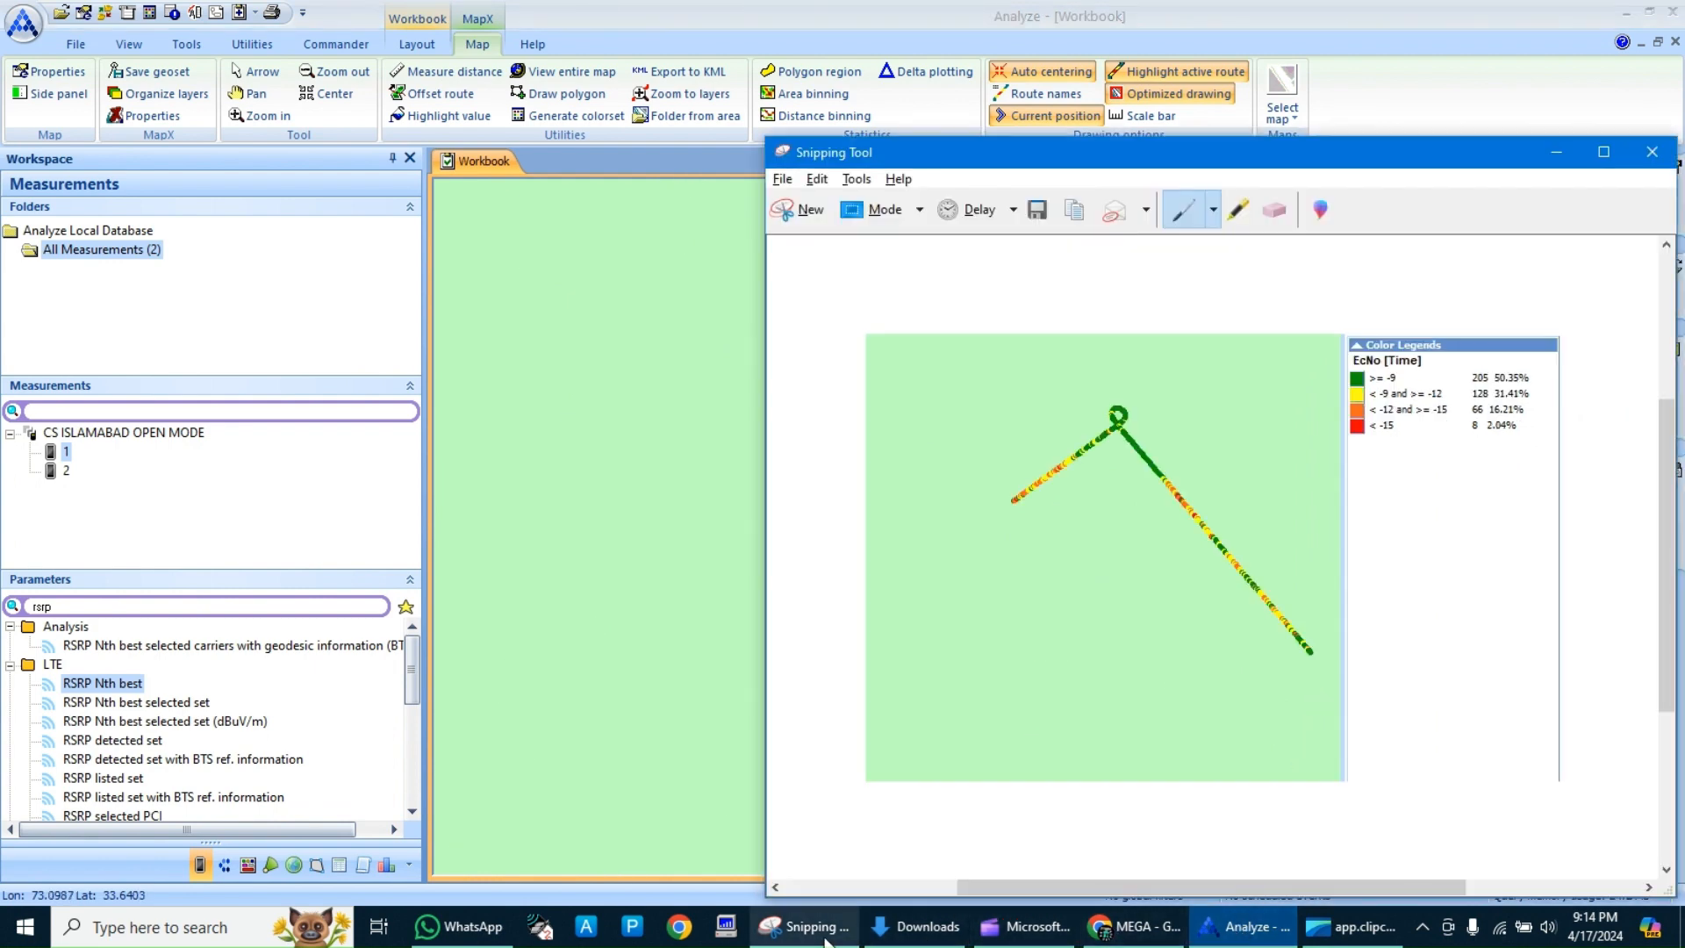
pyautogui.click(806, 211)
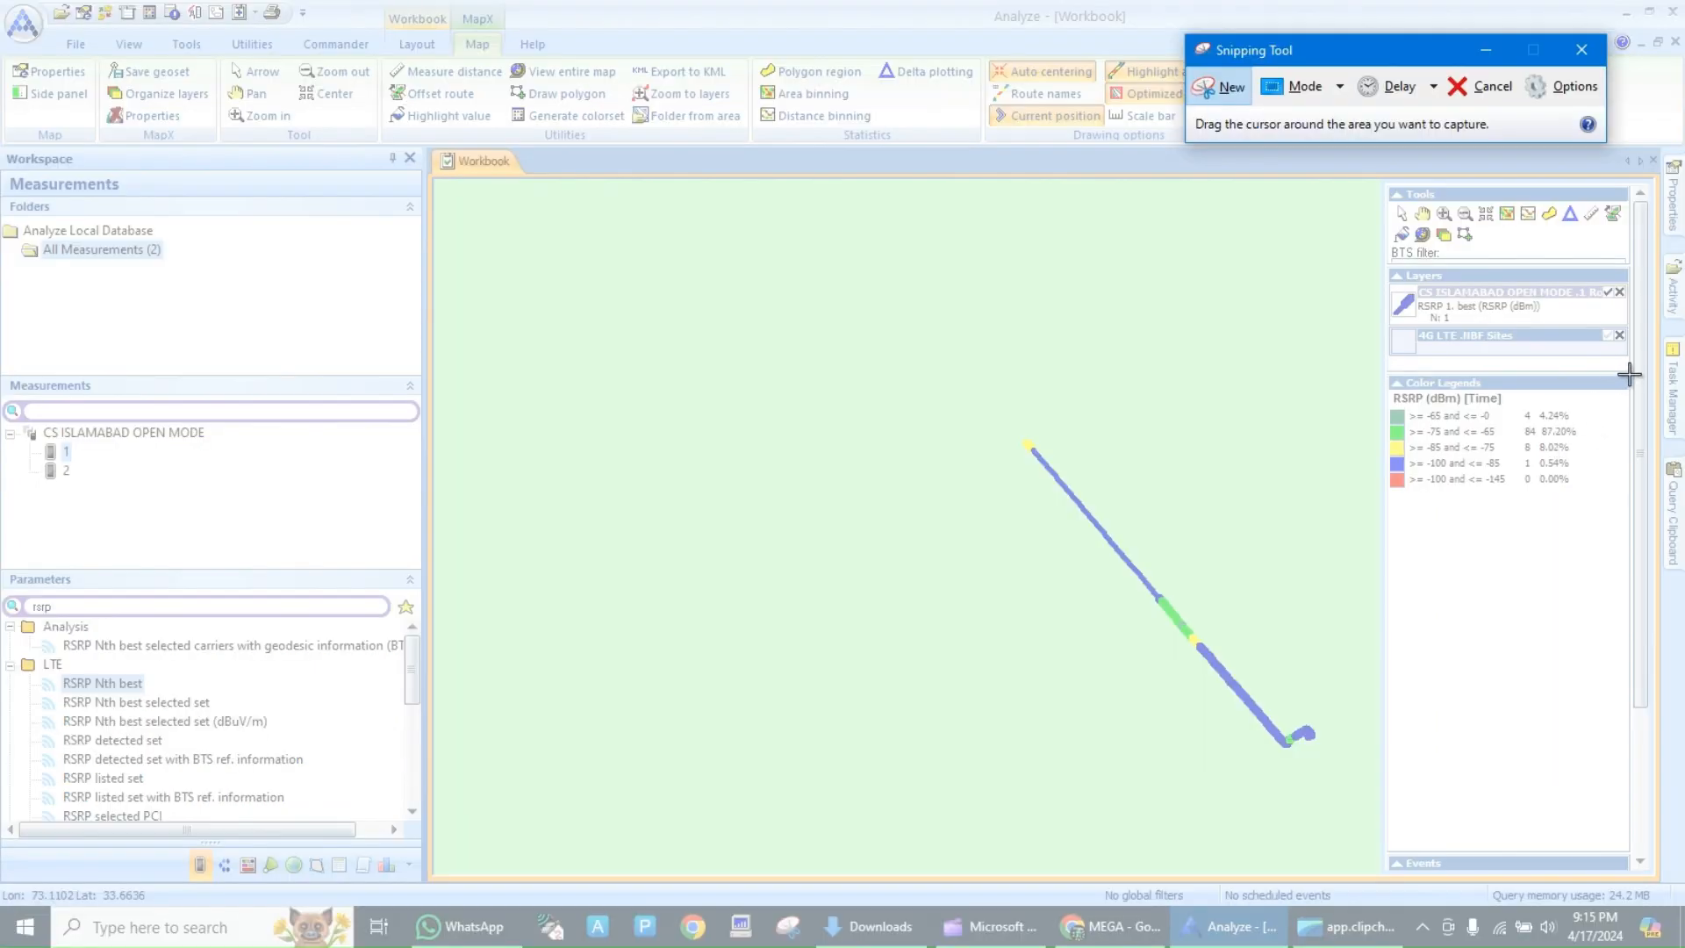
pyautogui.moveTo(1629, 375); pyautogui.dragTo(937, 836)
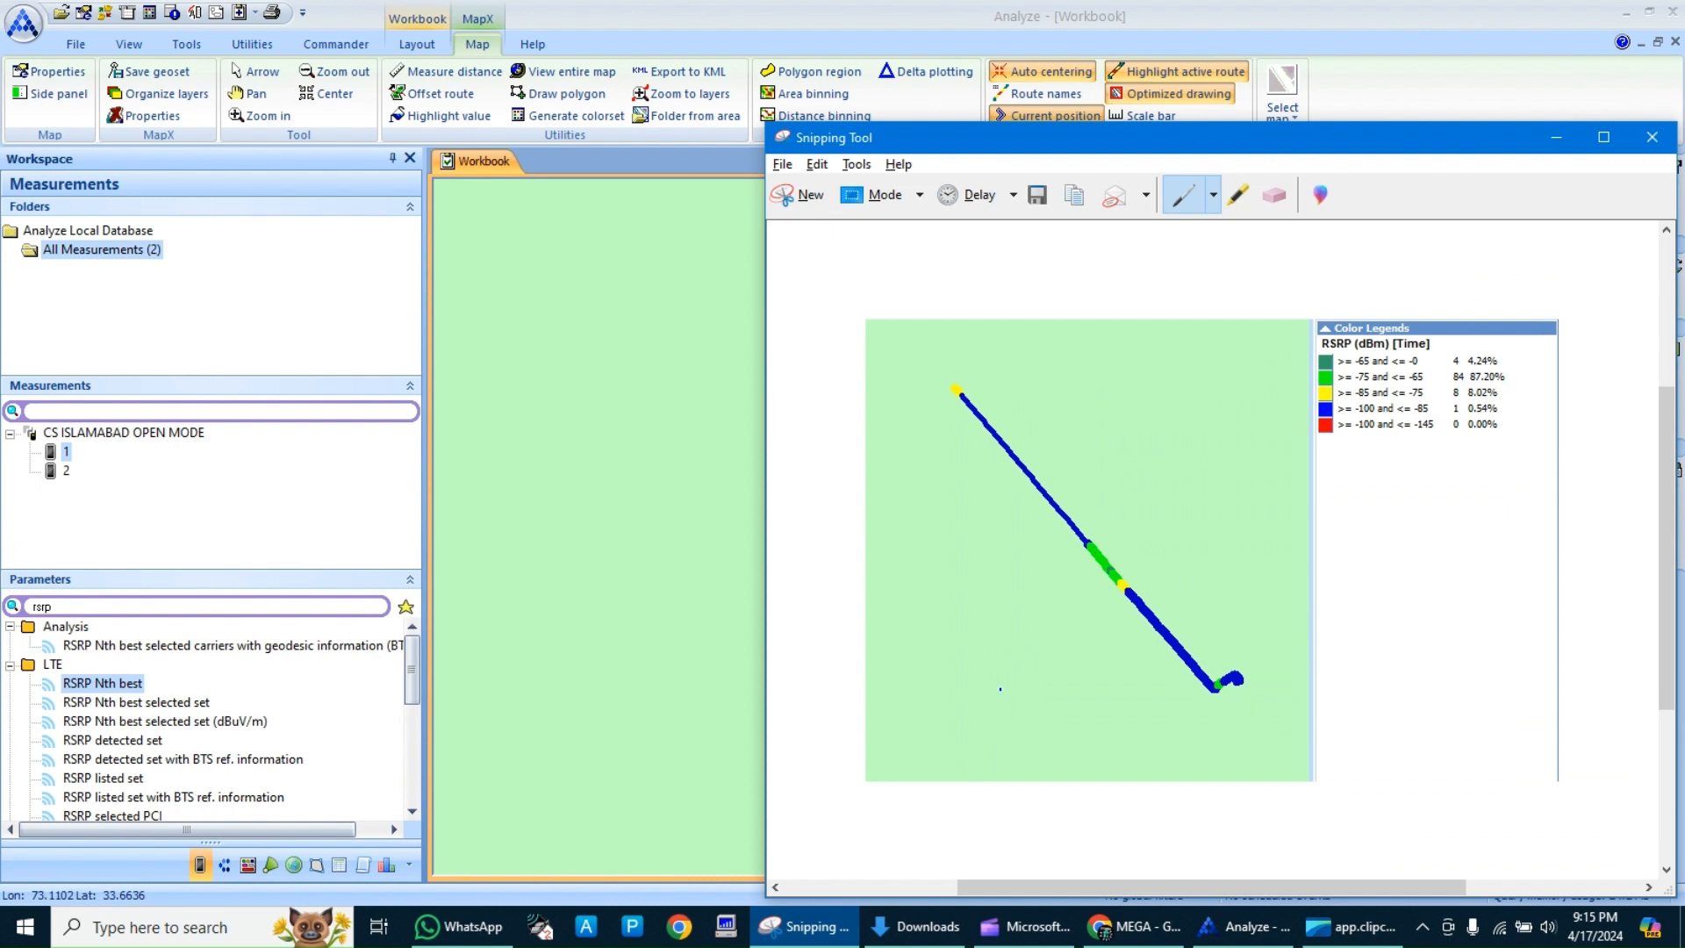
pyautogui.click(1552, 143)
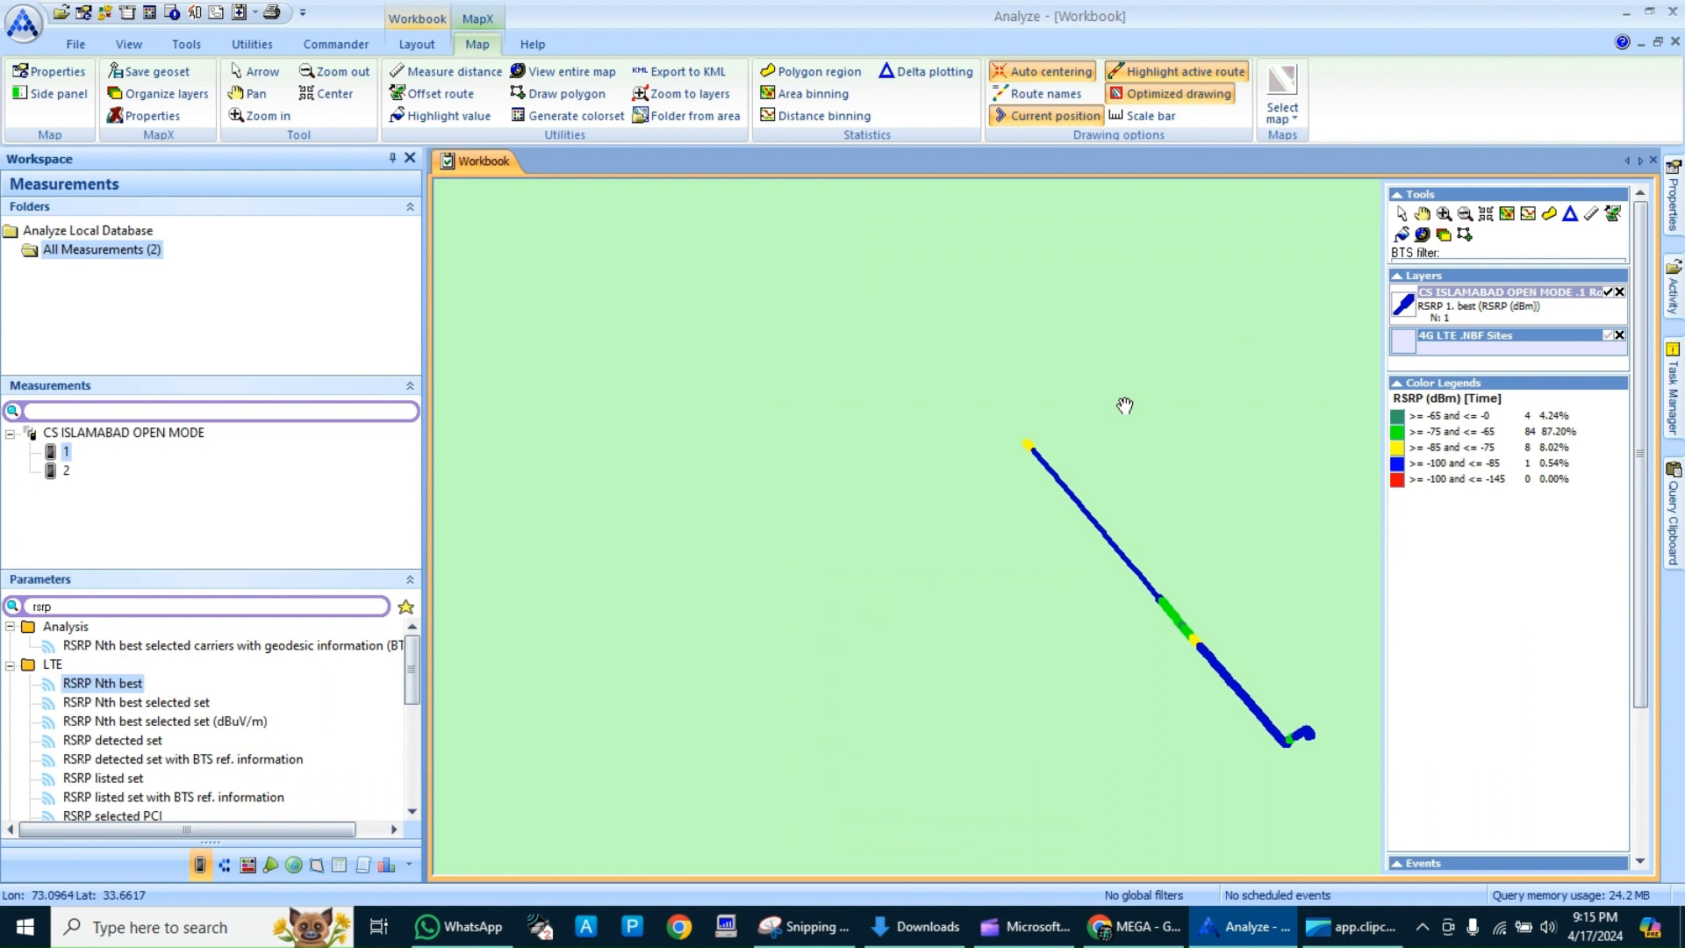
# - Search the parameters for sinr and clear the search term
pyautogui.click(209, 606)
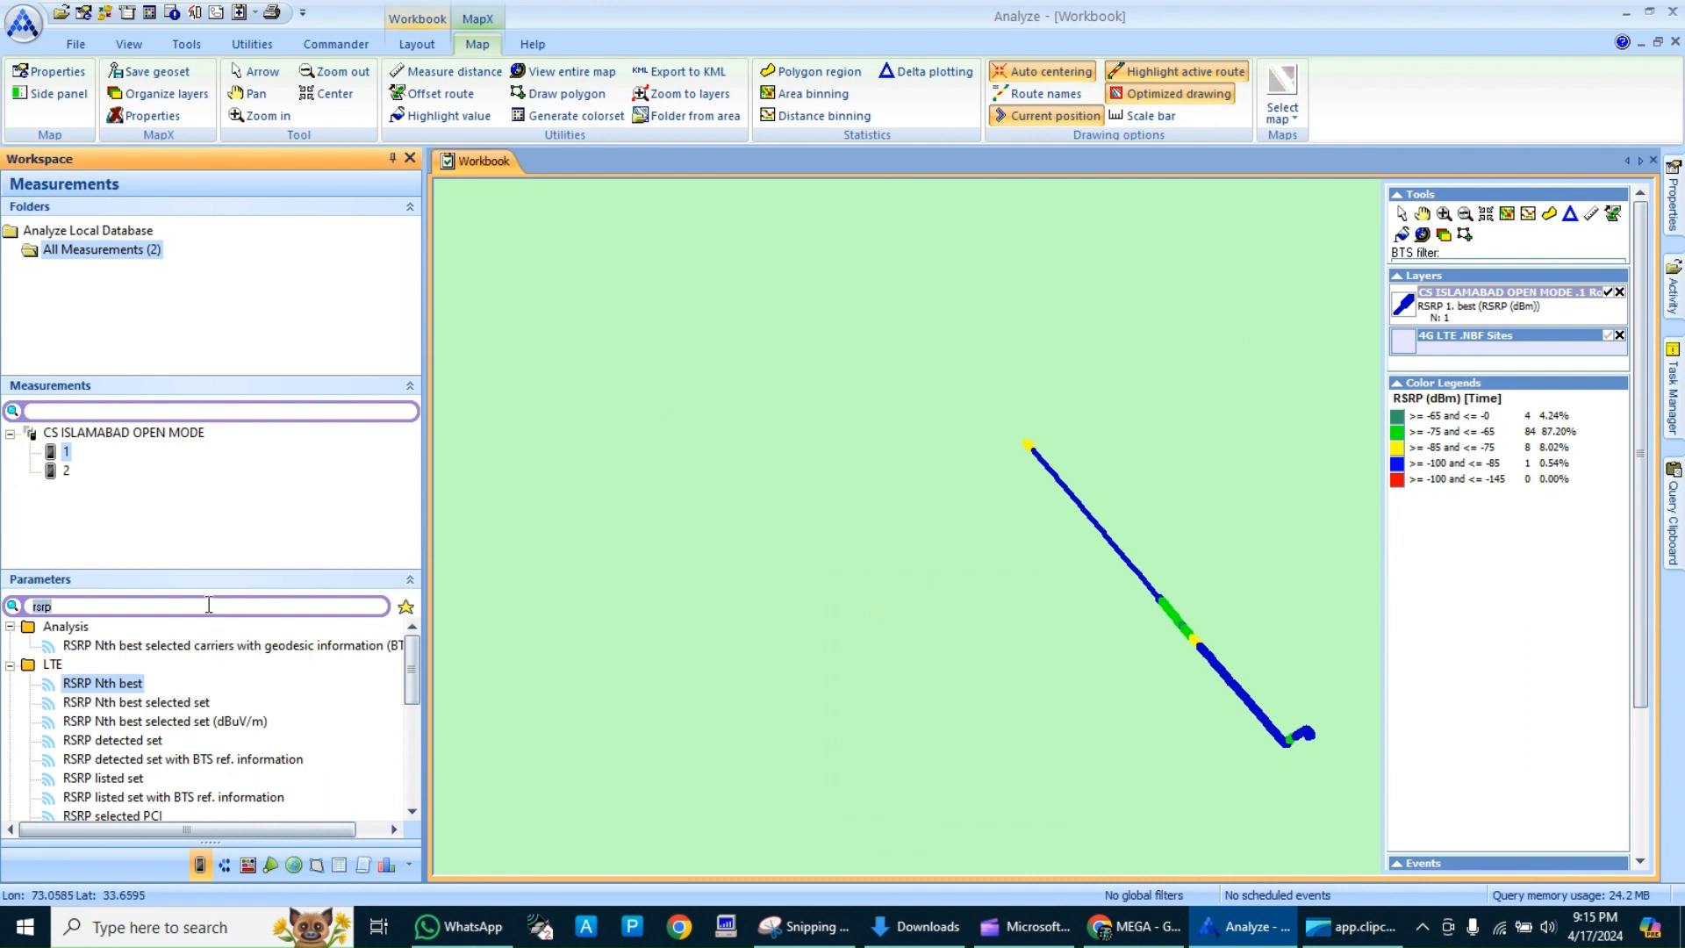
pyautogui.write('s')
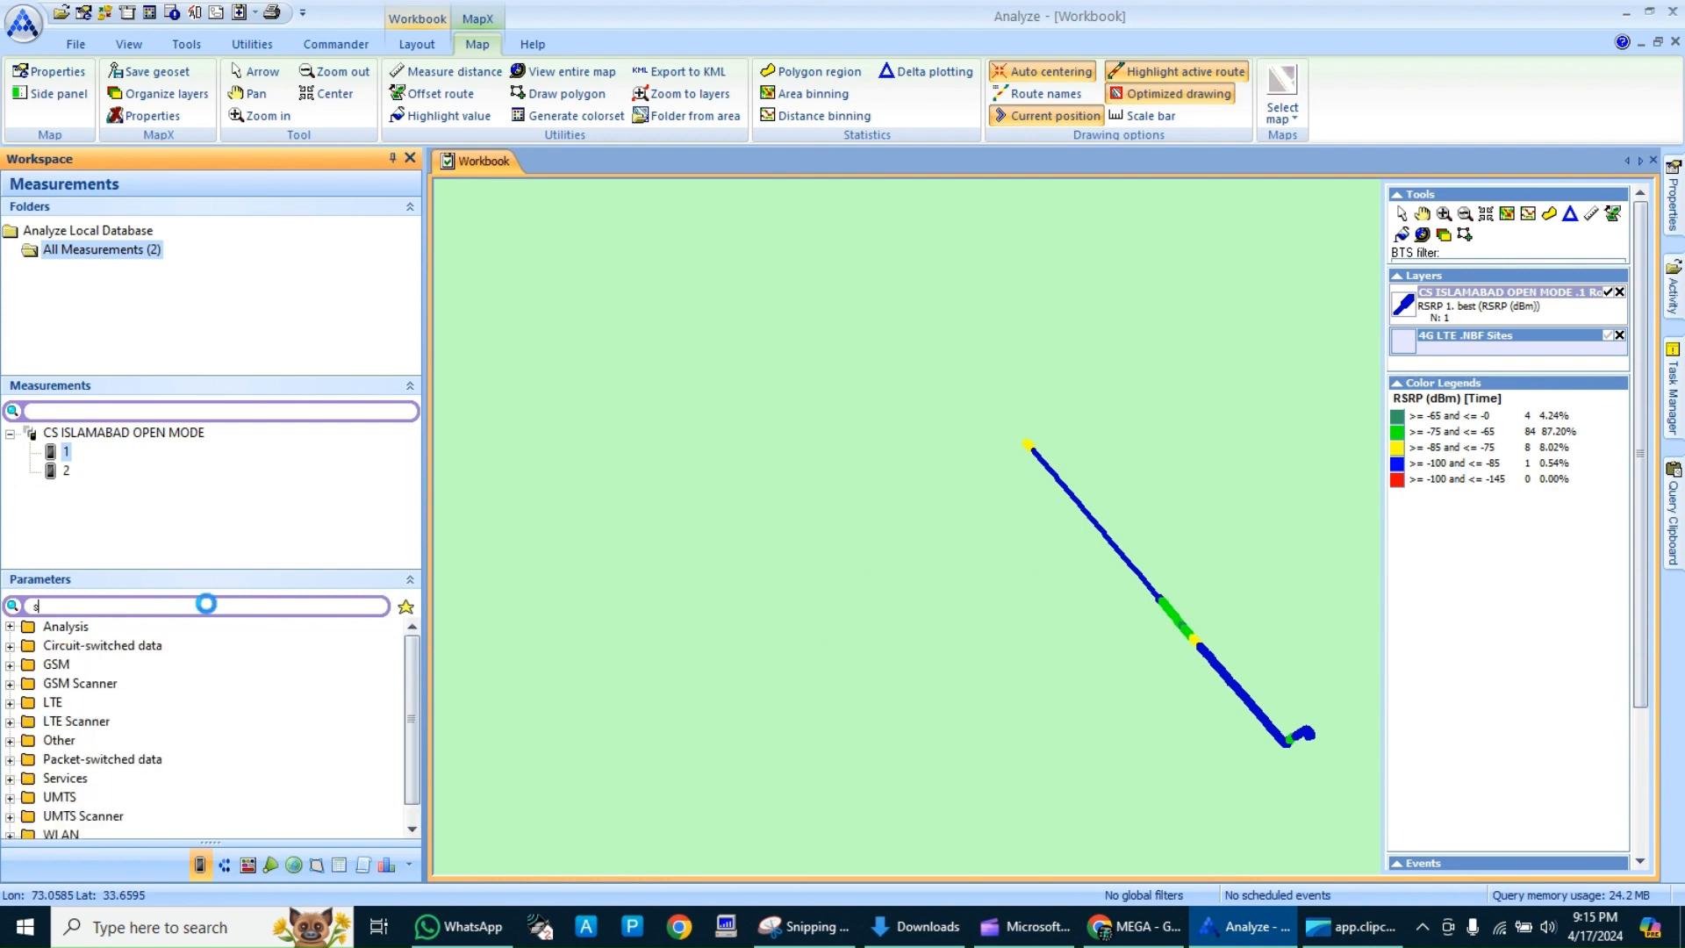
pyautogui.write('inr')
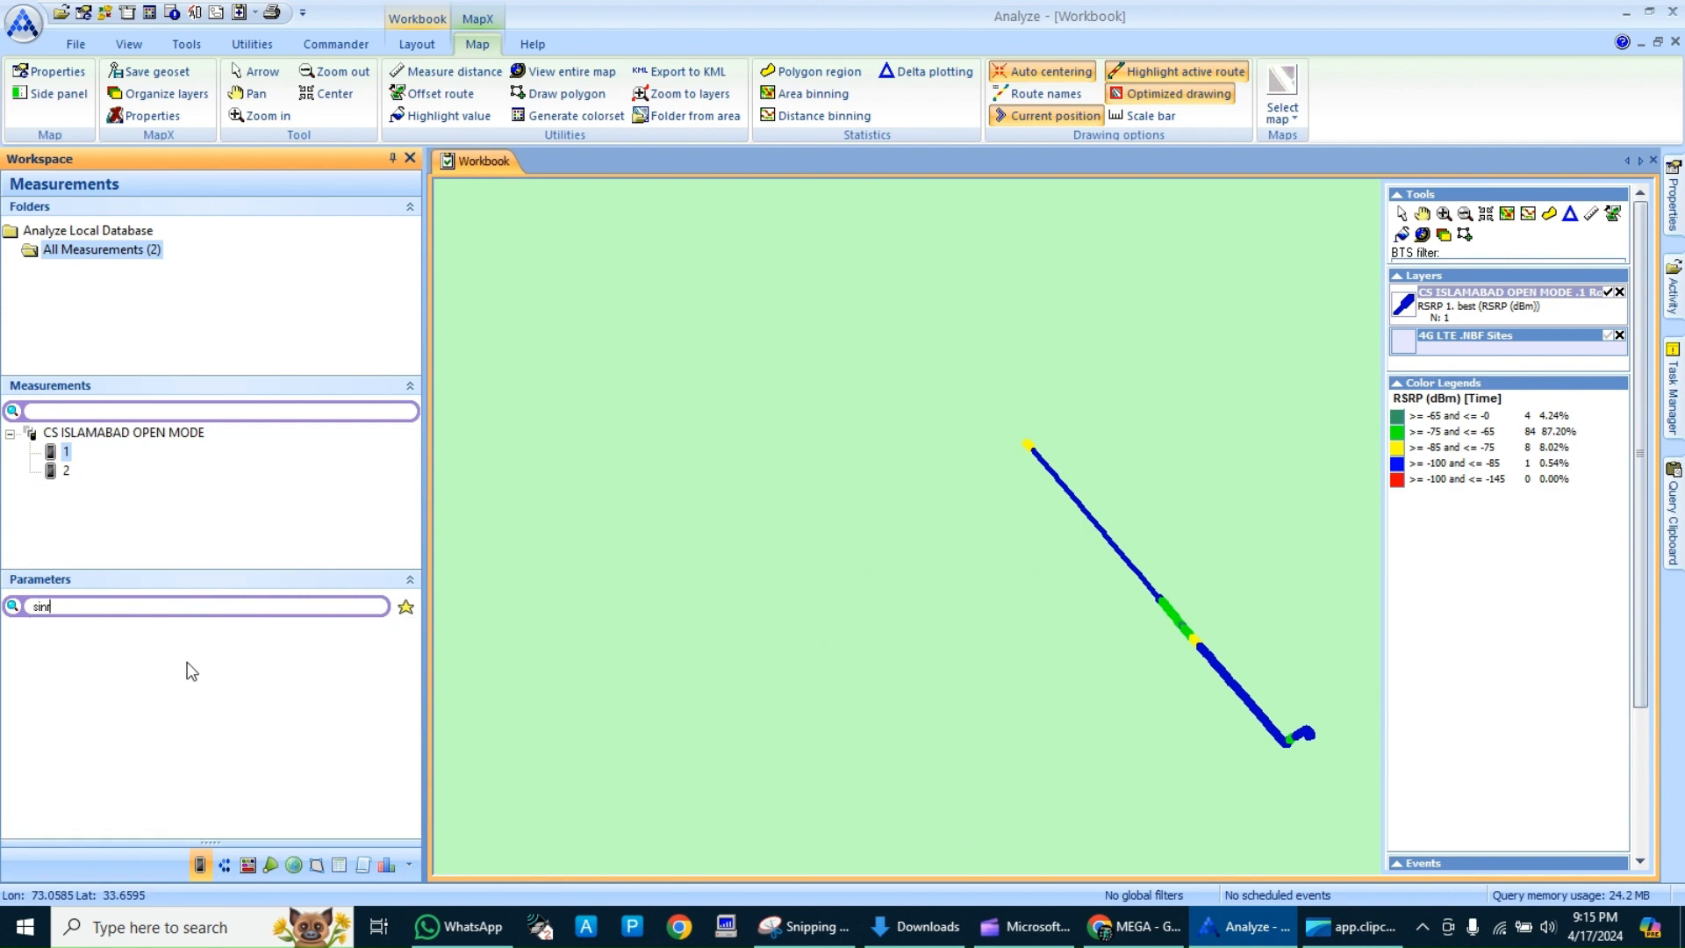
pyautogui.press('BackSpace')
pyautogui.press('BackSpace')
pyautogui.press('BackSpace')
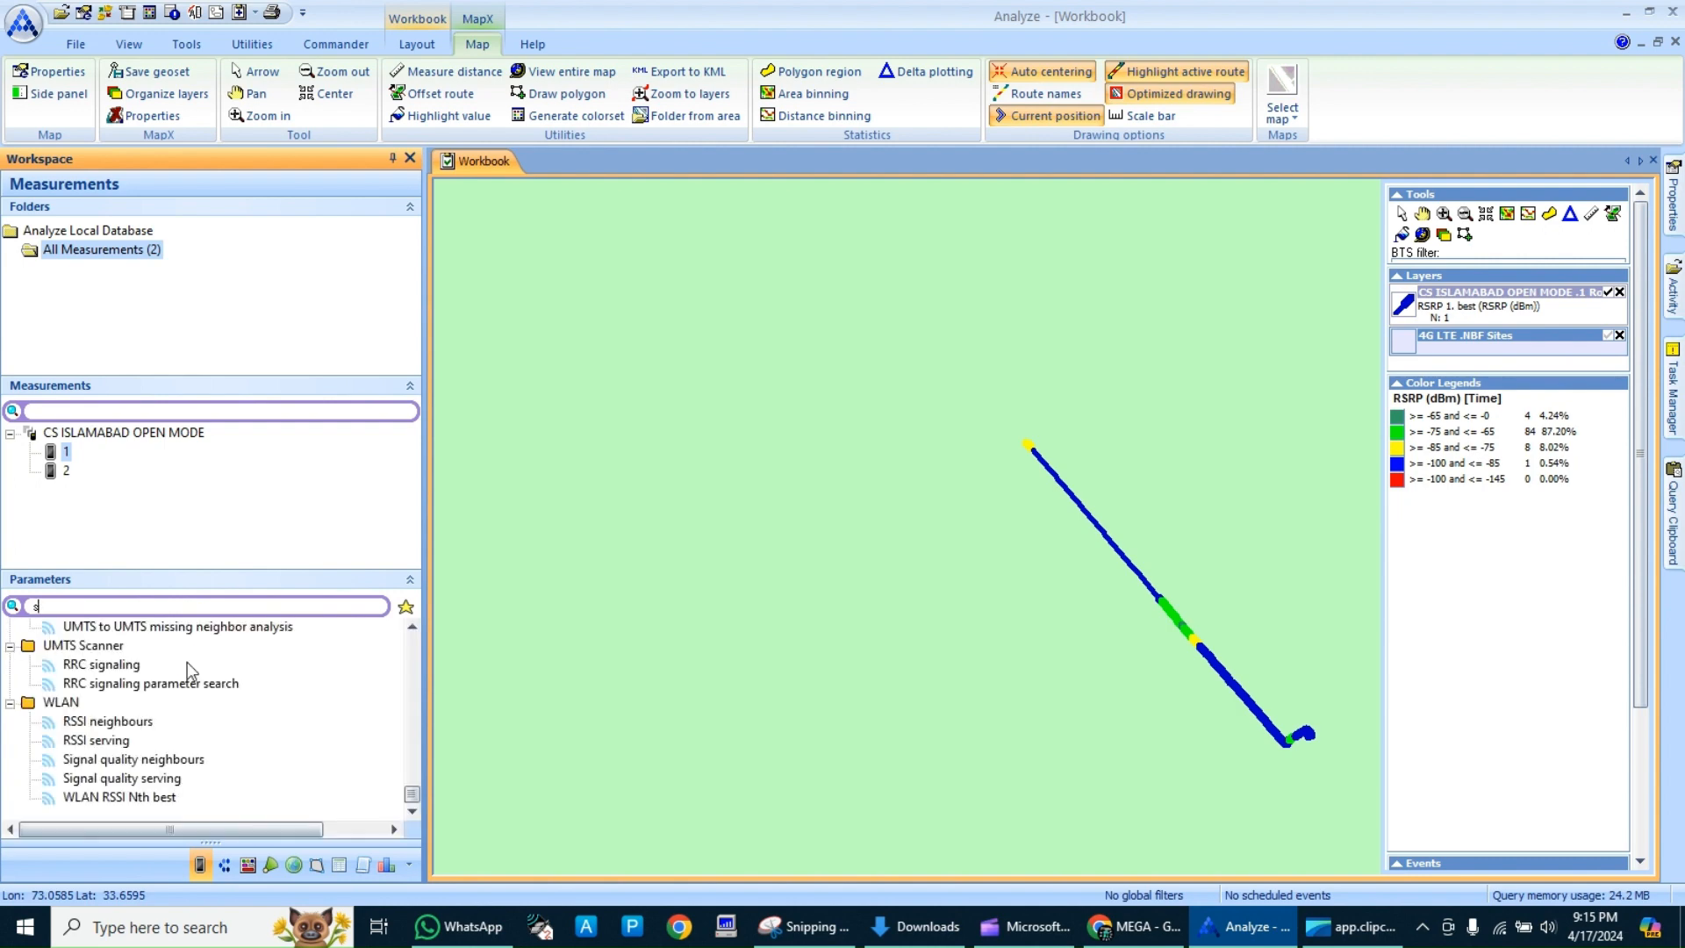
pyautogui.scroll(-1, 187, 662)
pyautogui.press('BackSpace')
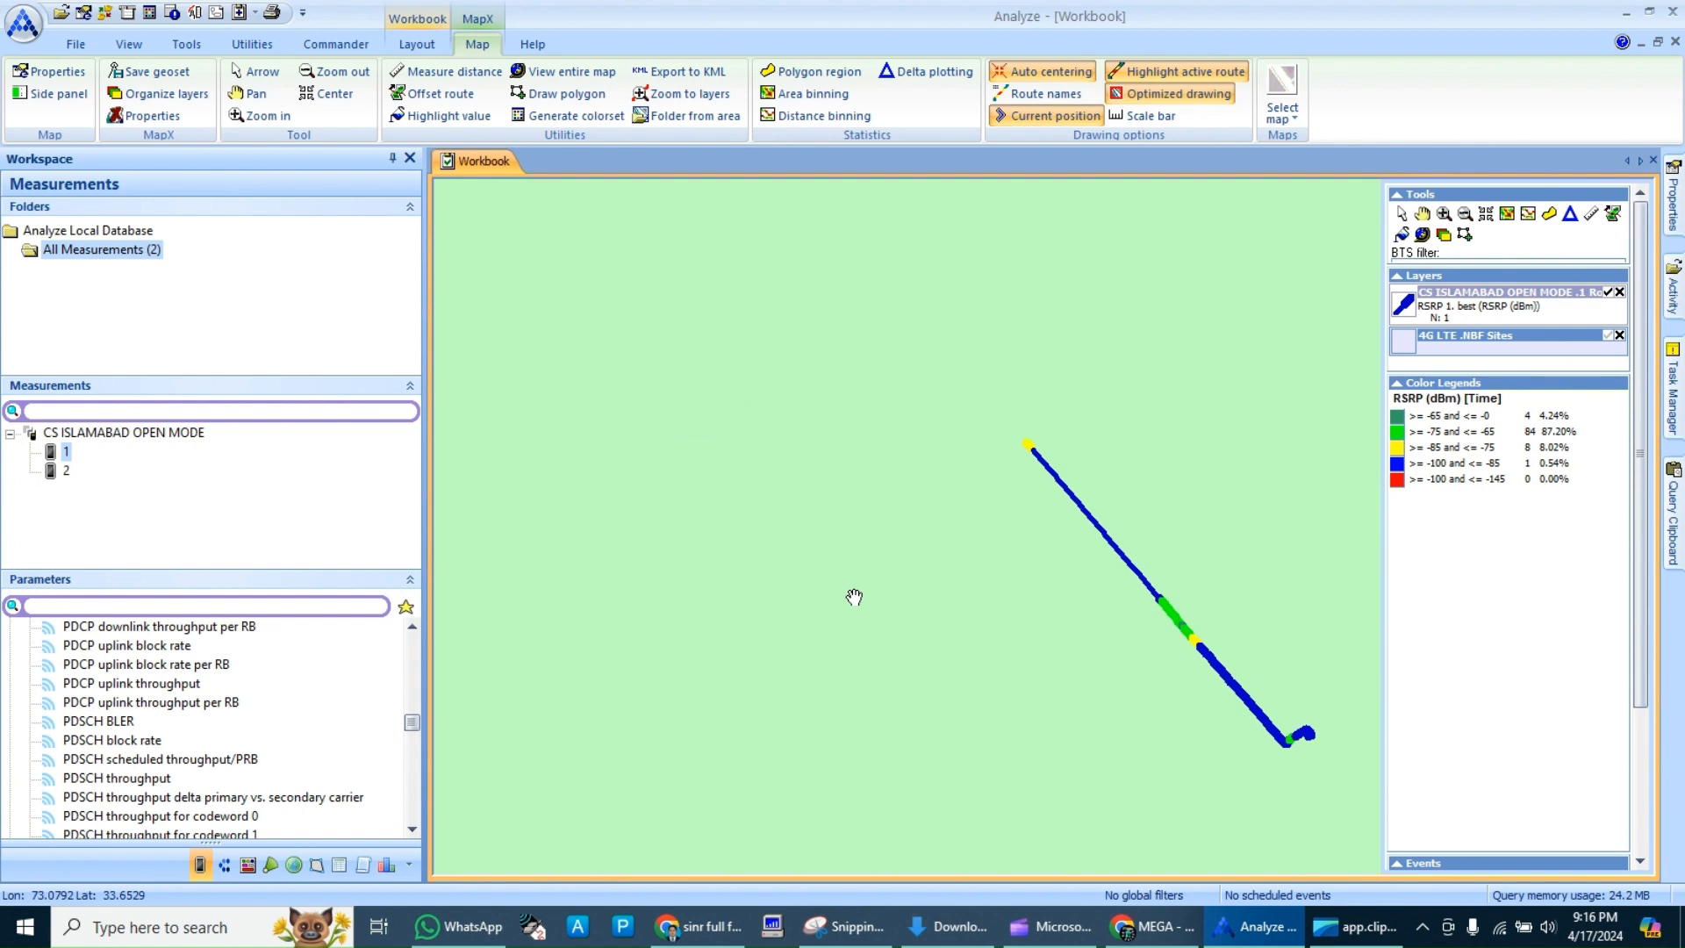
# - Search the parameters for signal and look through the matching entries
pyautogui.click(342, 605)
pyautogui.write('signal')
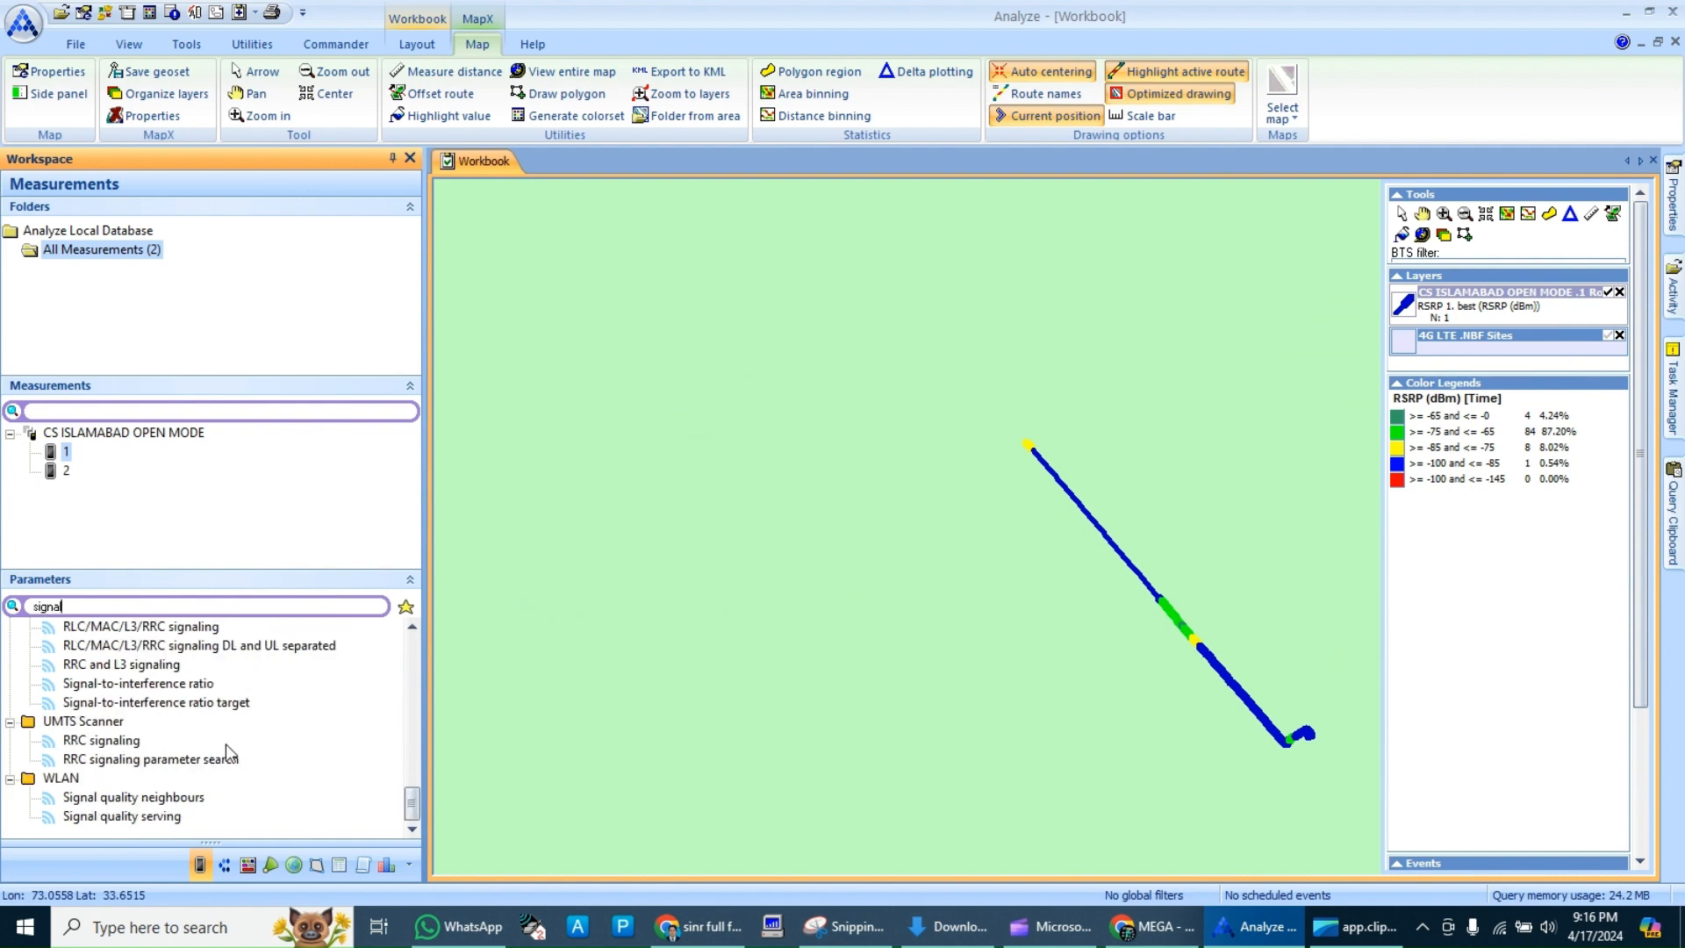
pyautogui.scroll(3, 225, 744)
pyautogui.scroll(10, 225, 744)
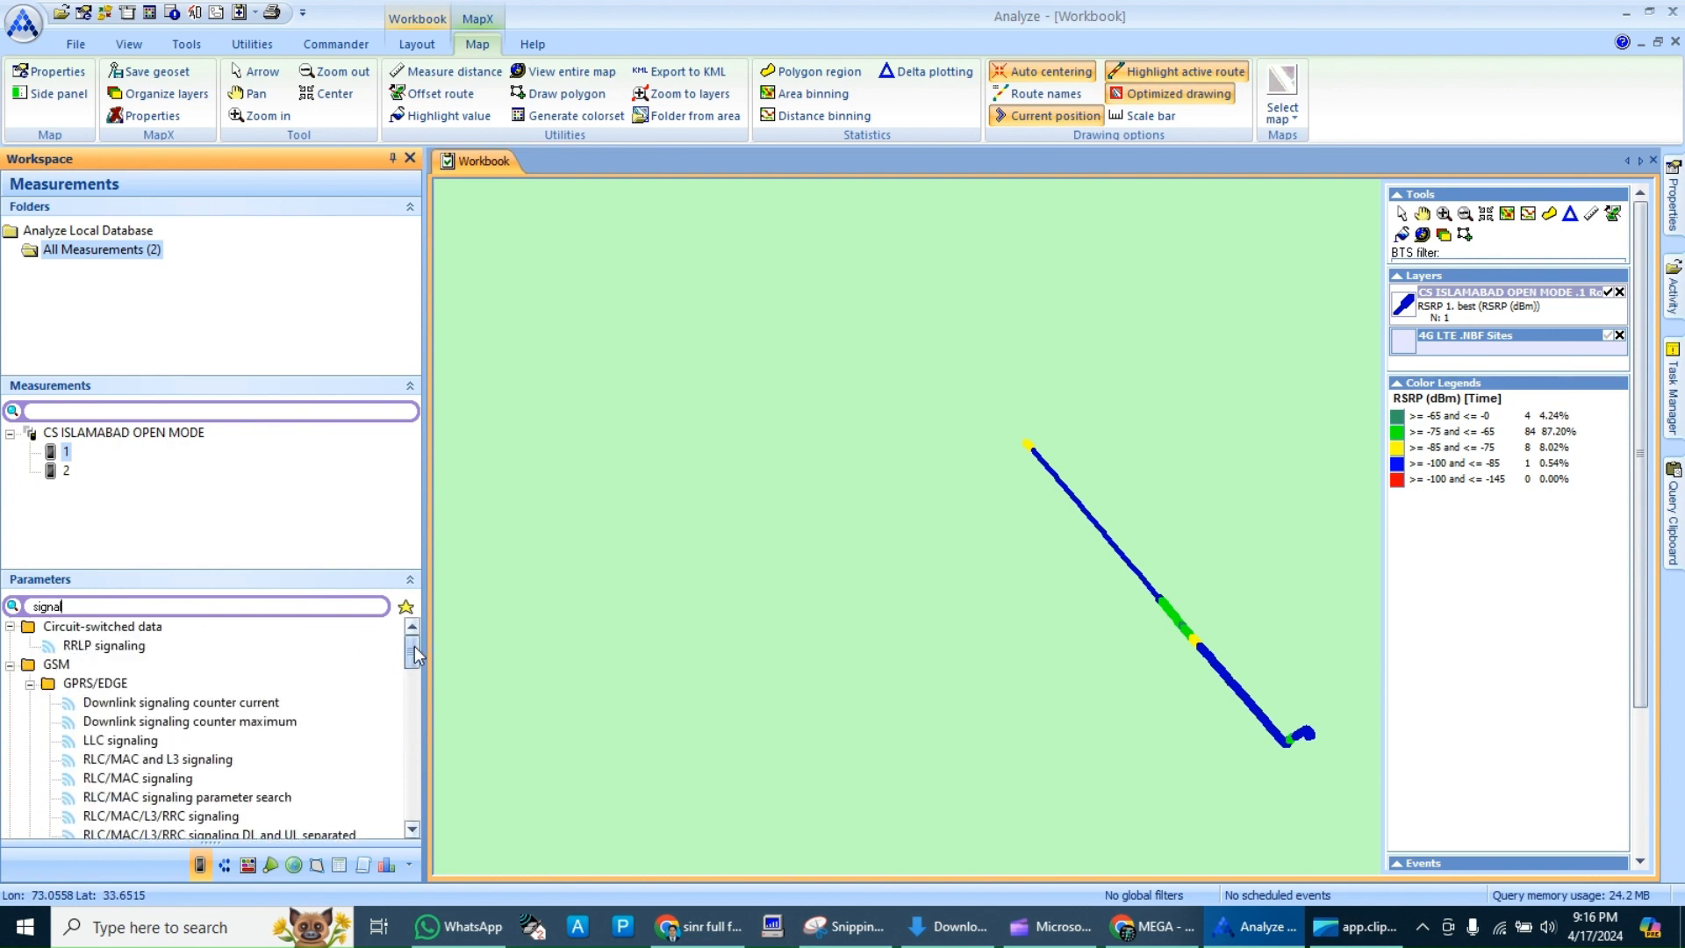
# - Search the parameters for interfe instead, examine the matching entries and clear the search term
pyautogui.press('BackSpace')
pyautogui.press('BackSpace')
pyautogui.press('BackSpace')
pyautogui.press('BackSpace')
pyautogui.press('BackSpace')
pyautogui.press('BackSpace')
pyautogui.write('interfe')
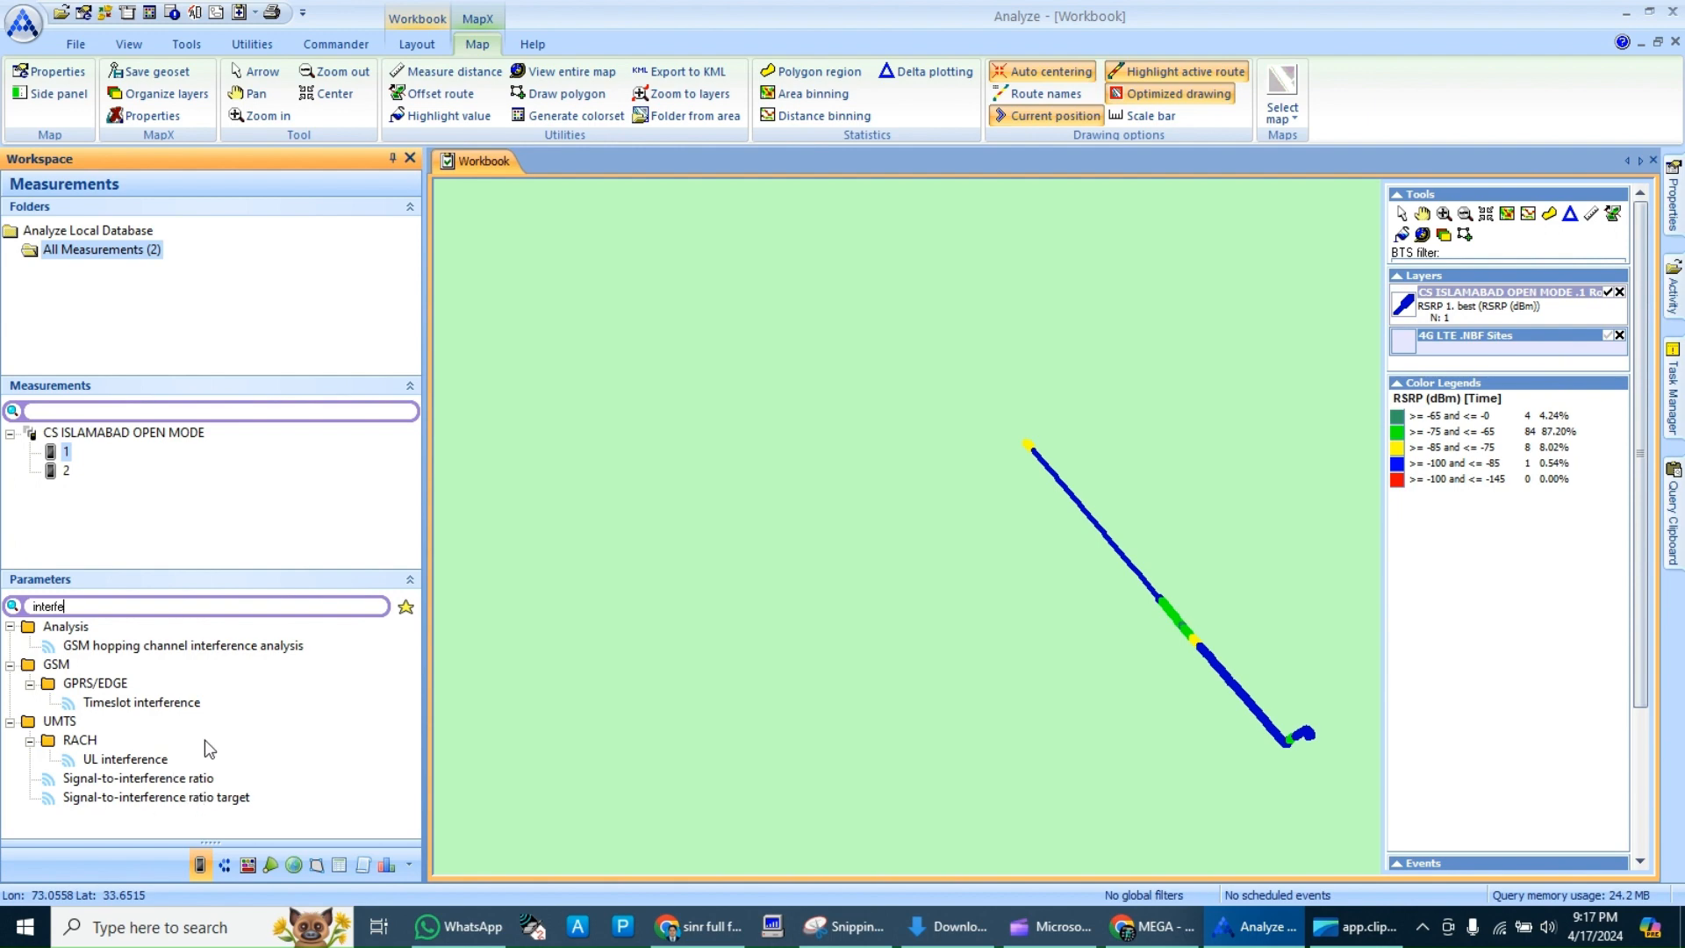
pyautogui.doubleClick(158, 605)
pyautogui.press('BackSpace')
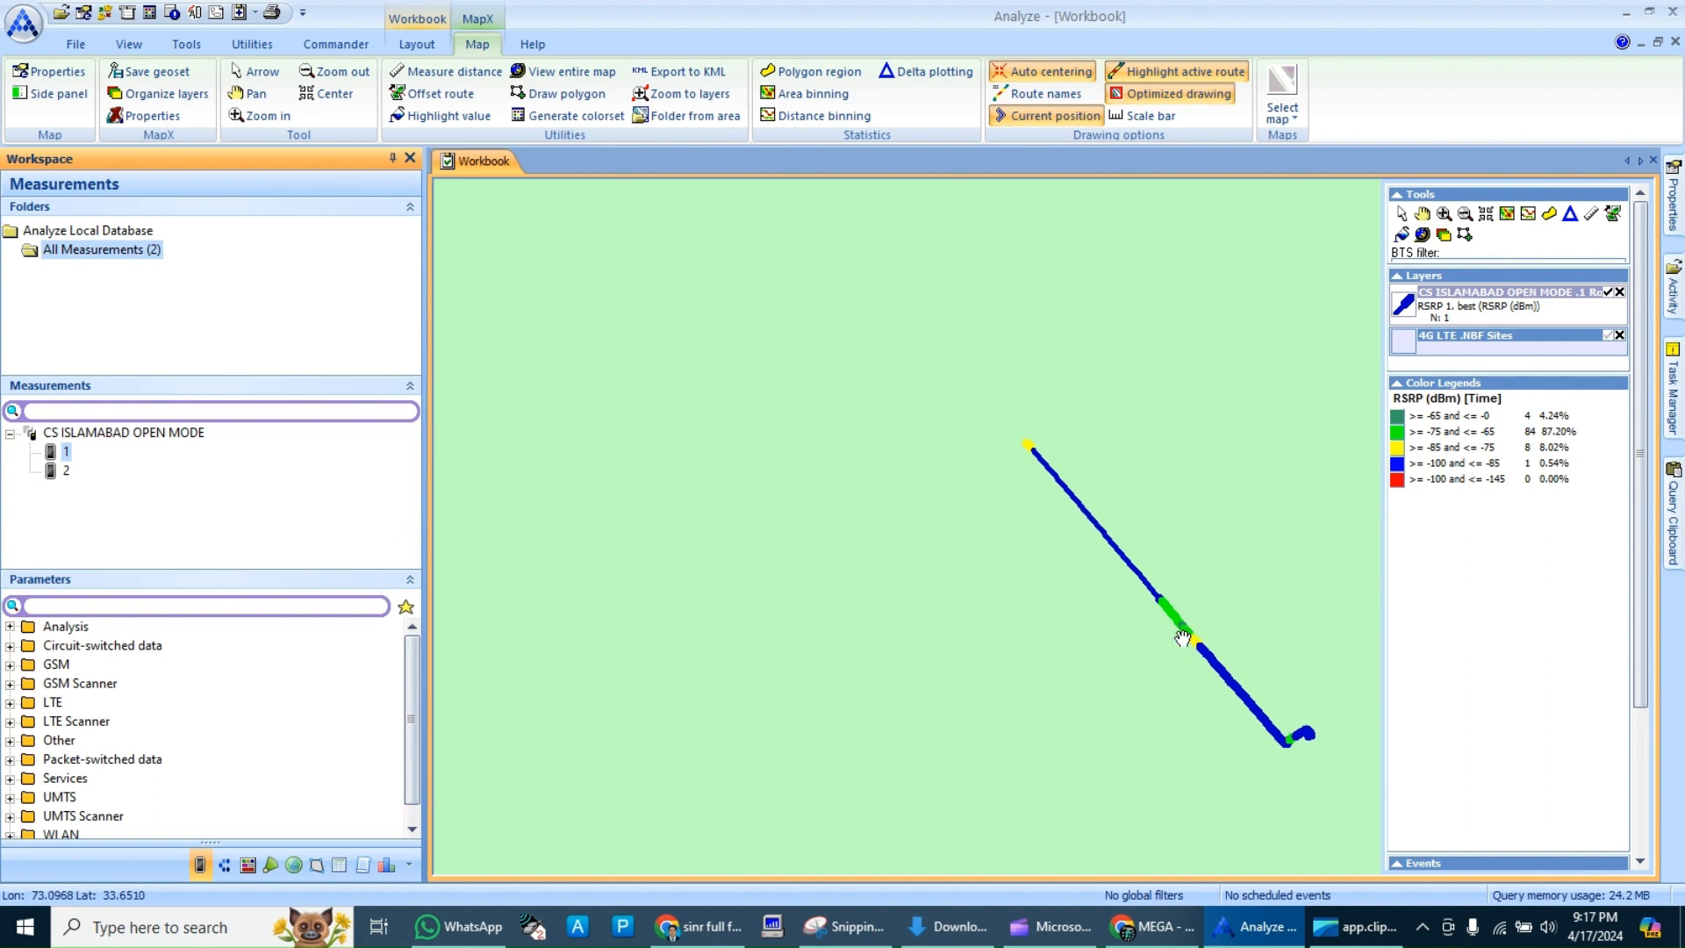
# - Examine the report and UMTS options available for the CS ISLAMABAD OPEN MODE measurement, dismiss them and minimize the program window
pyautogui.moveTo(1181, 638); pyautogui.dragTo(1213, 669)
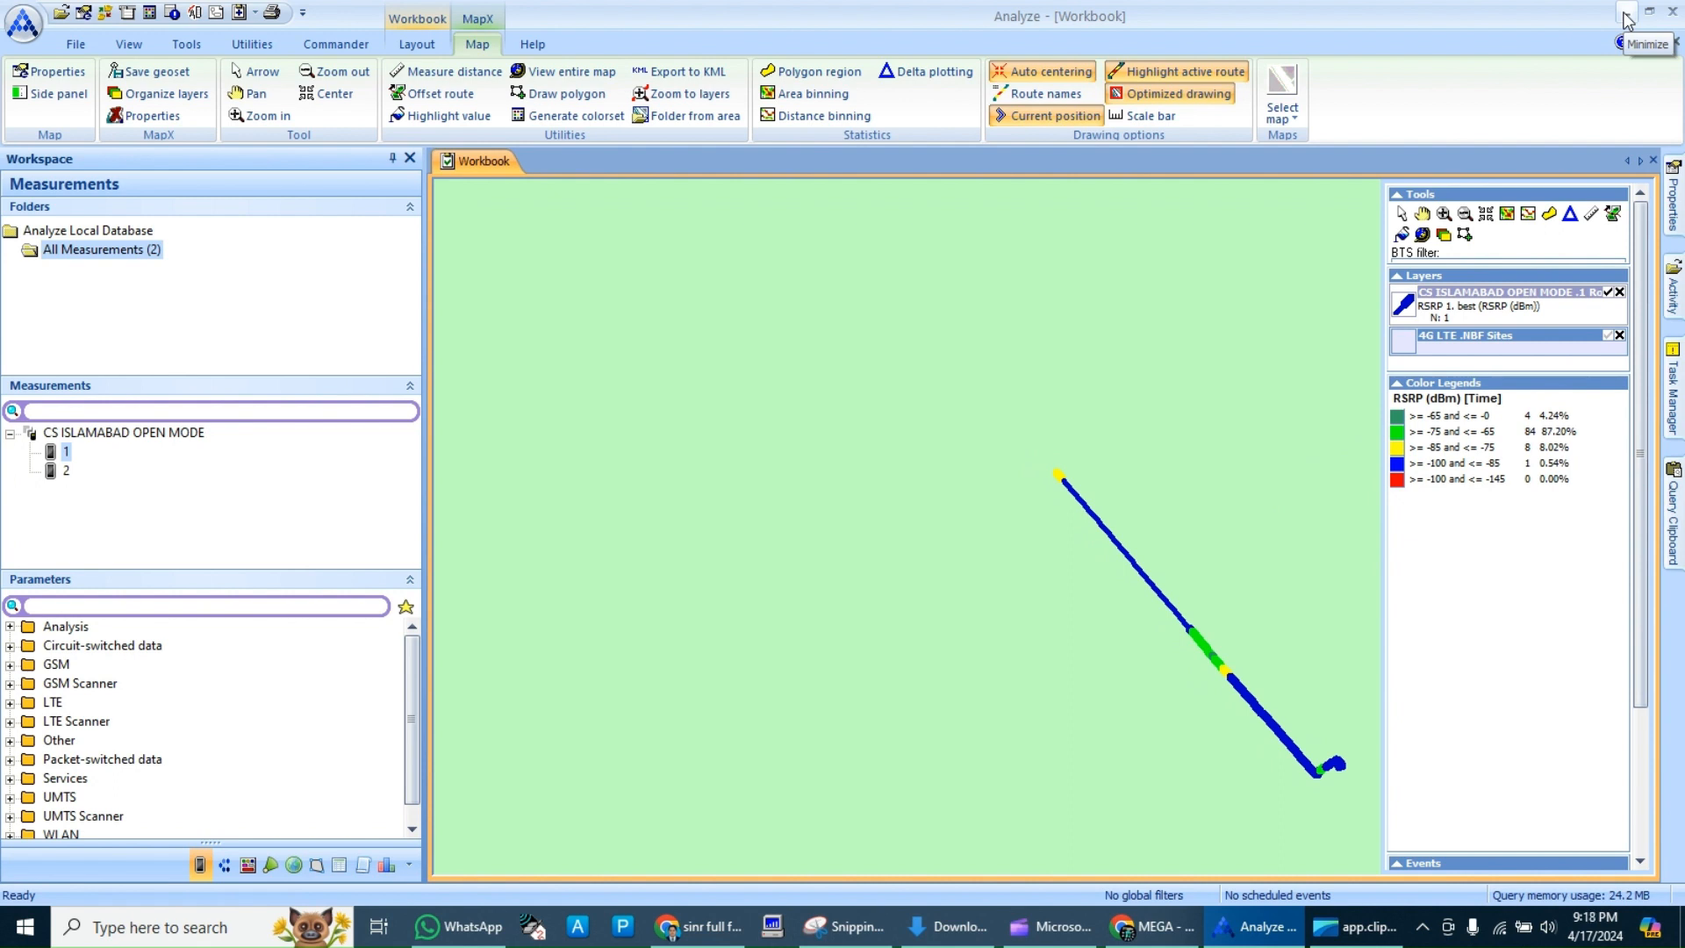
pyautogui.click(150, 432)
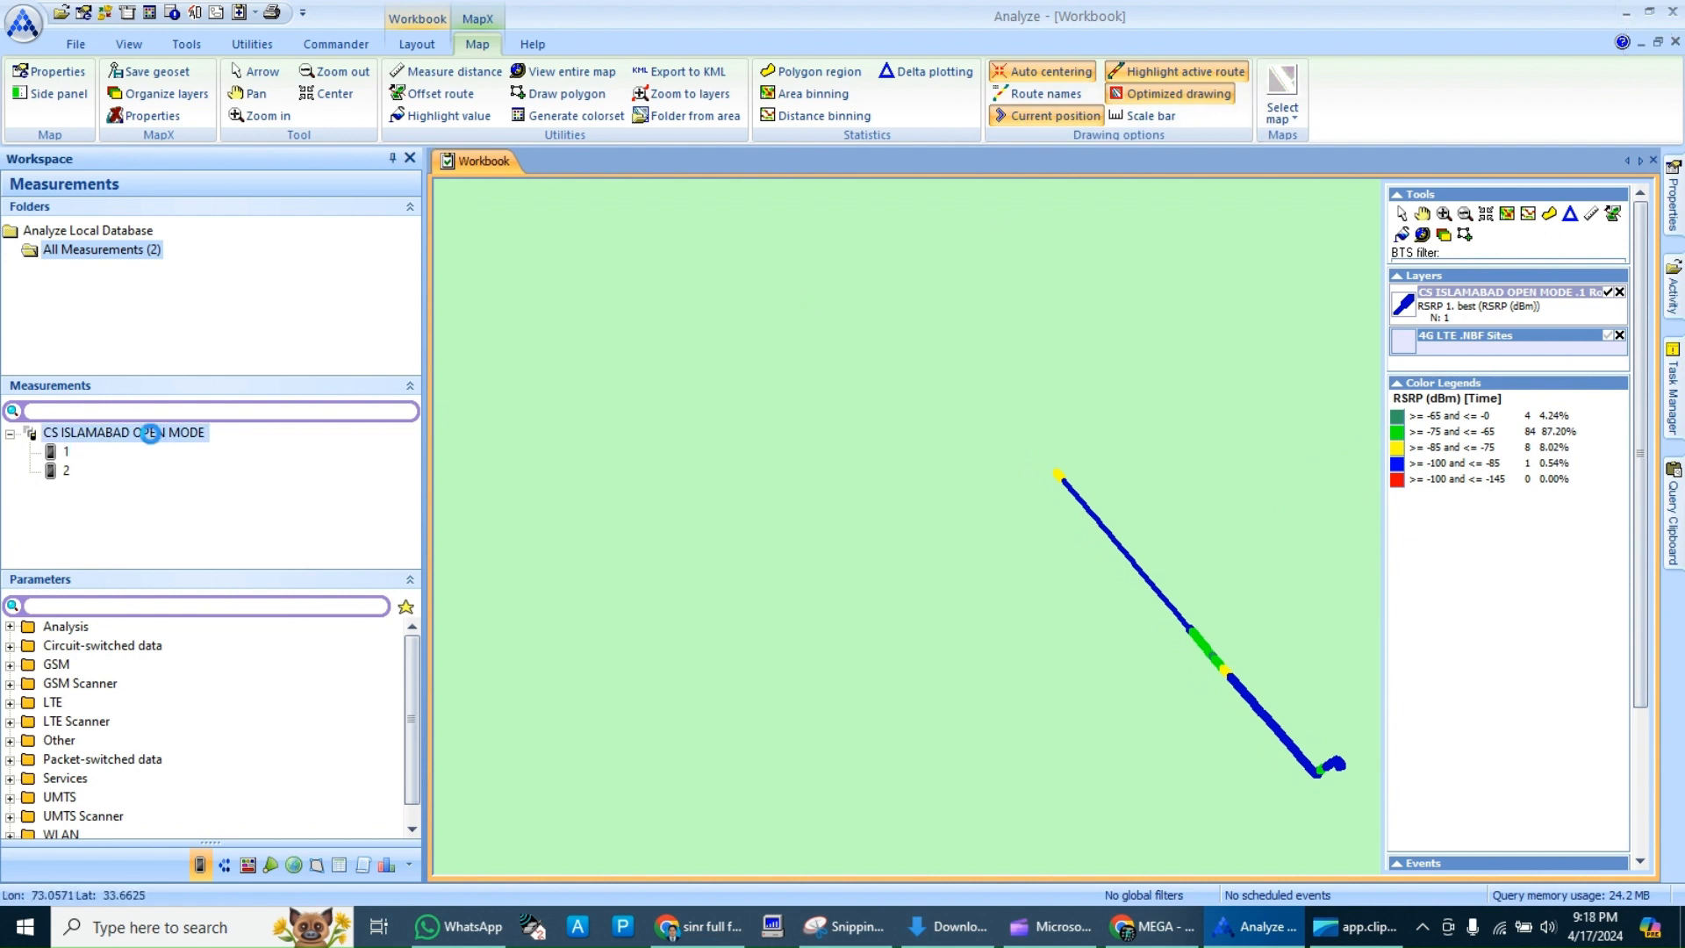
pyautogui.rightClick(150, 433)
pyautogui.moveTo(195, 450)
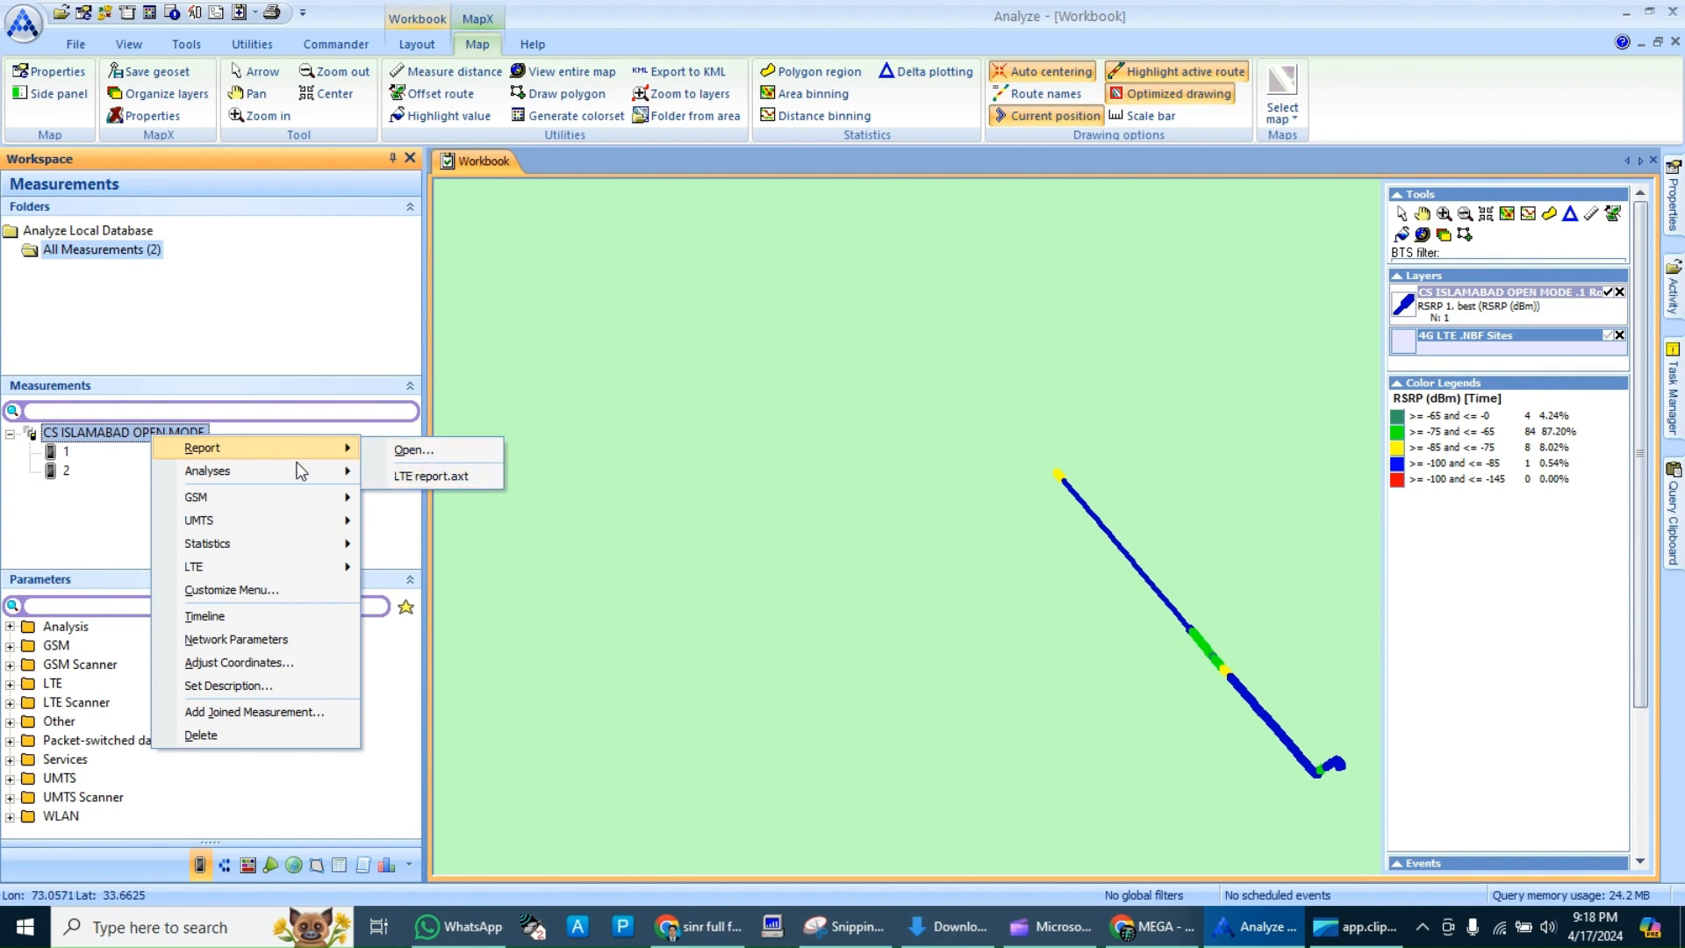
pyautogui.moveTo(325, 519)
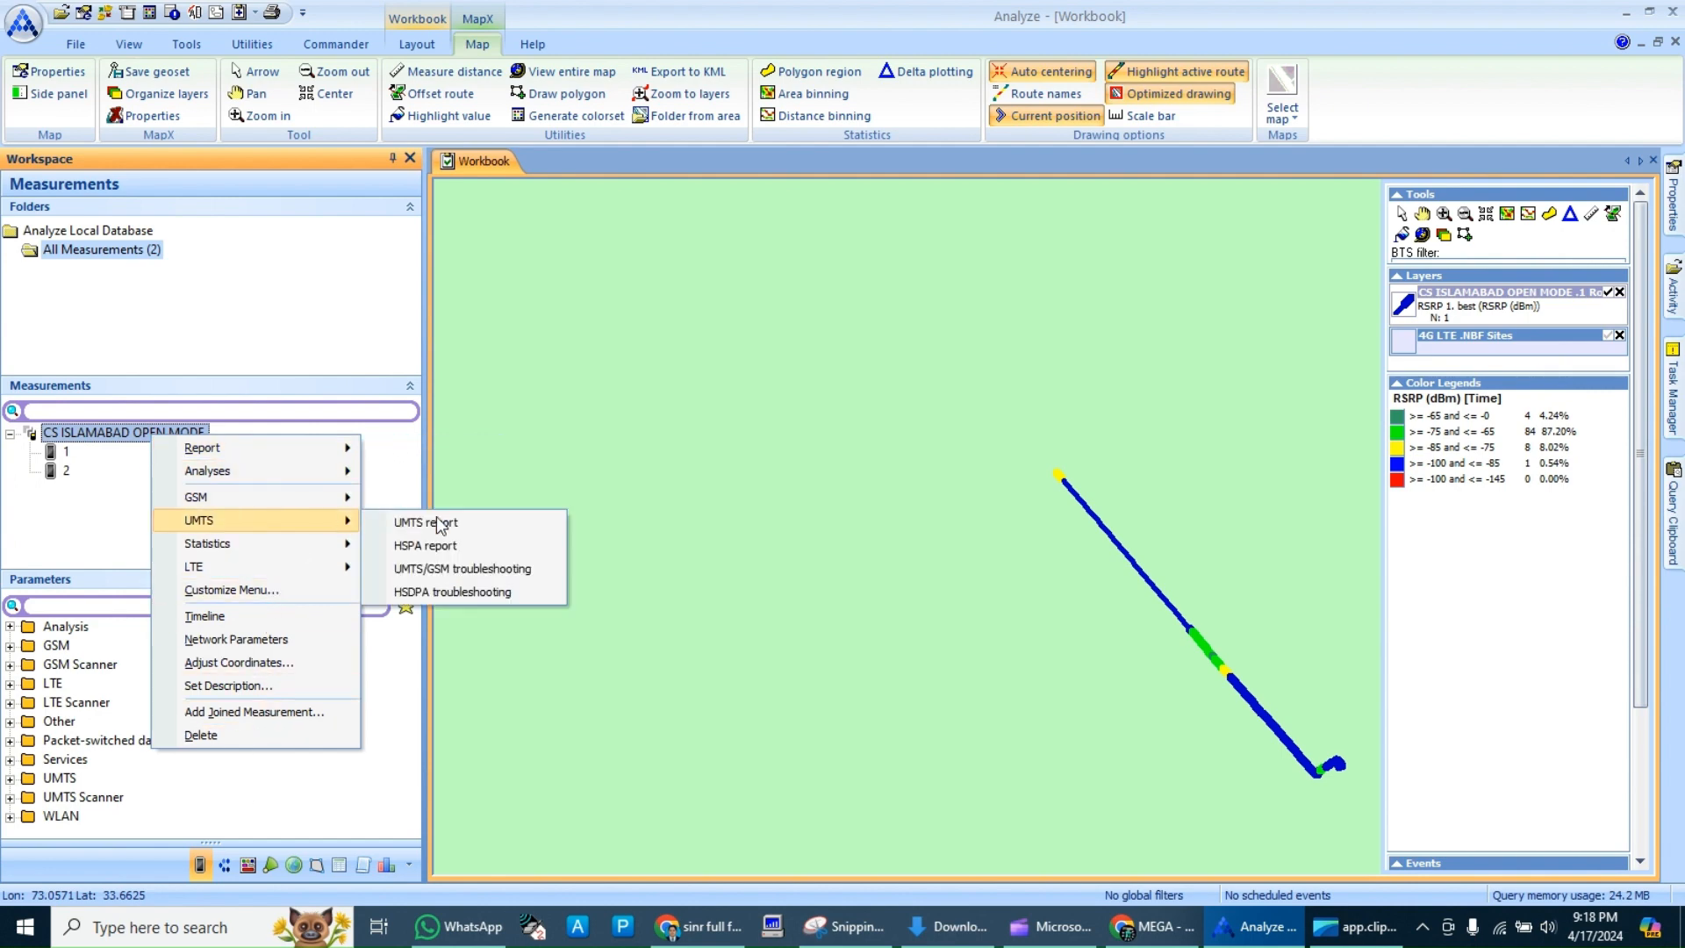
pyautogui.click(367, 408)
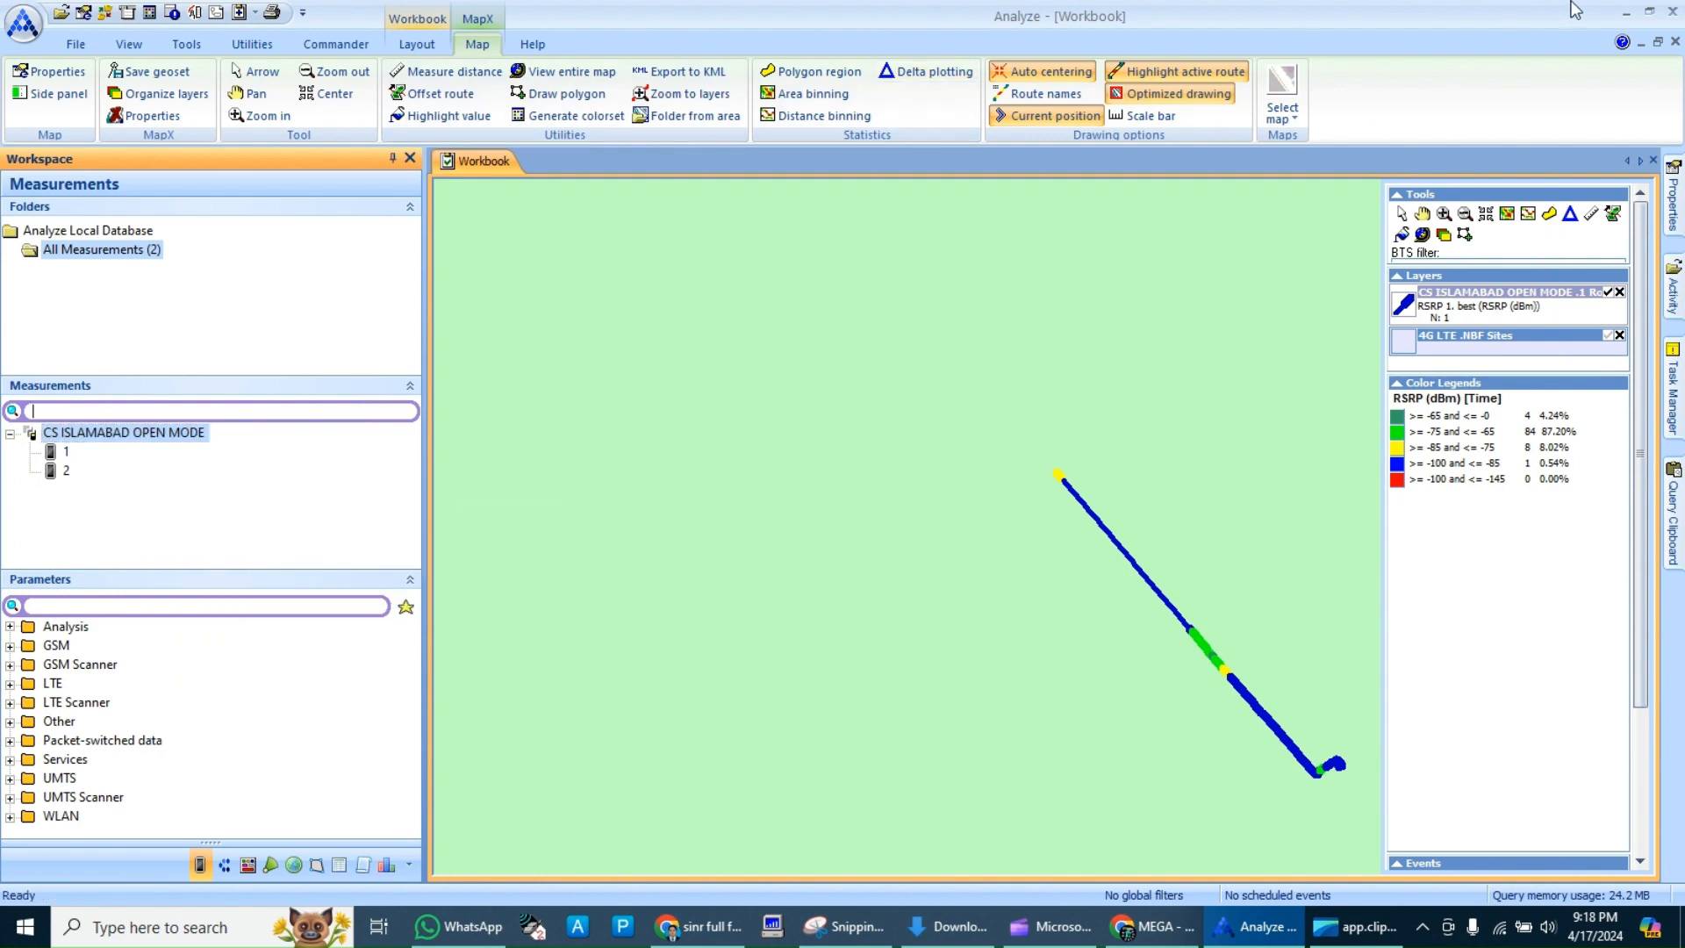
pyautogui.click(1619, 15)
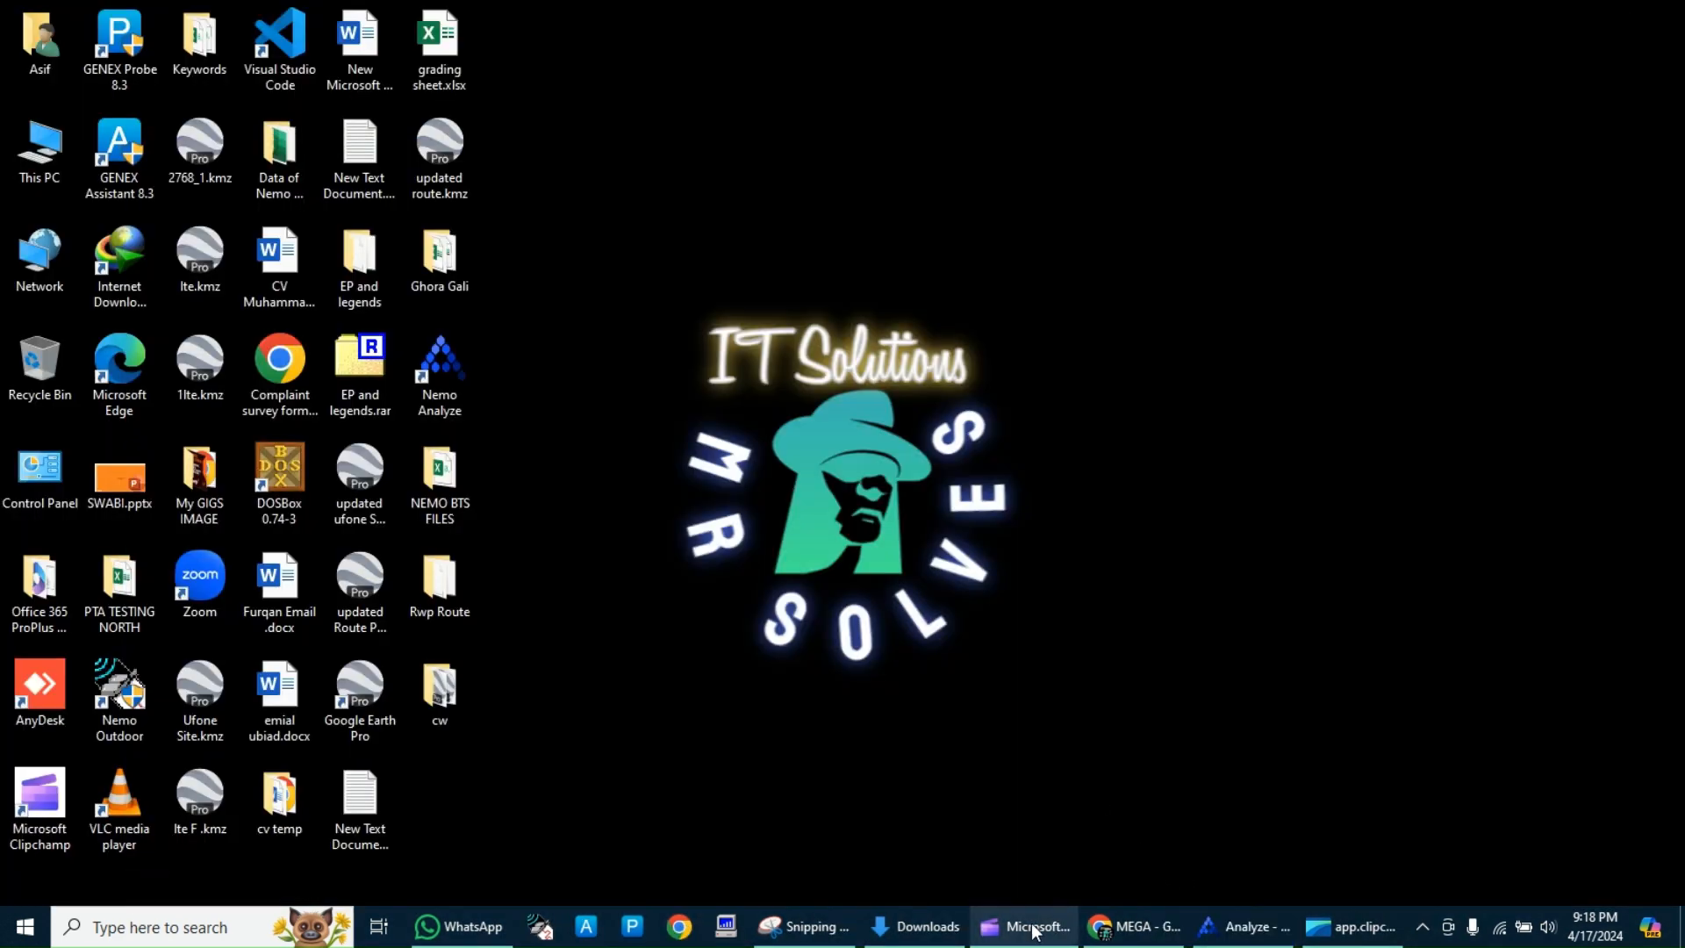